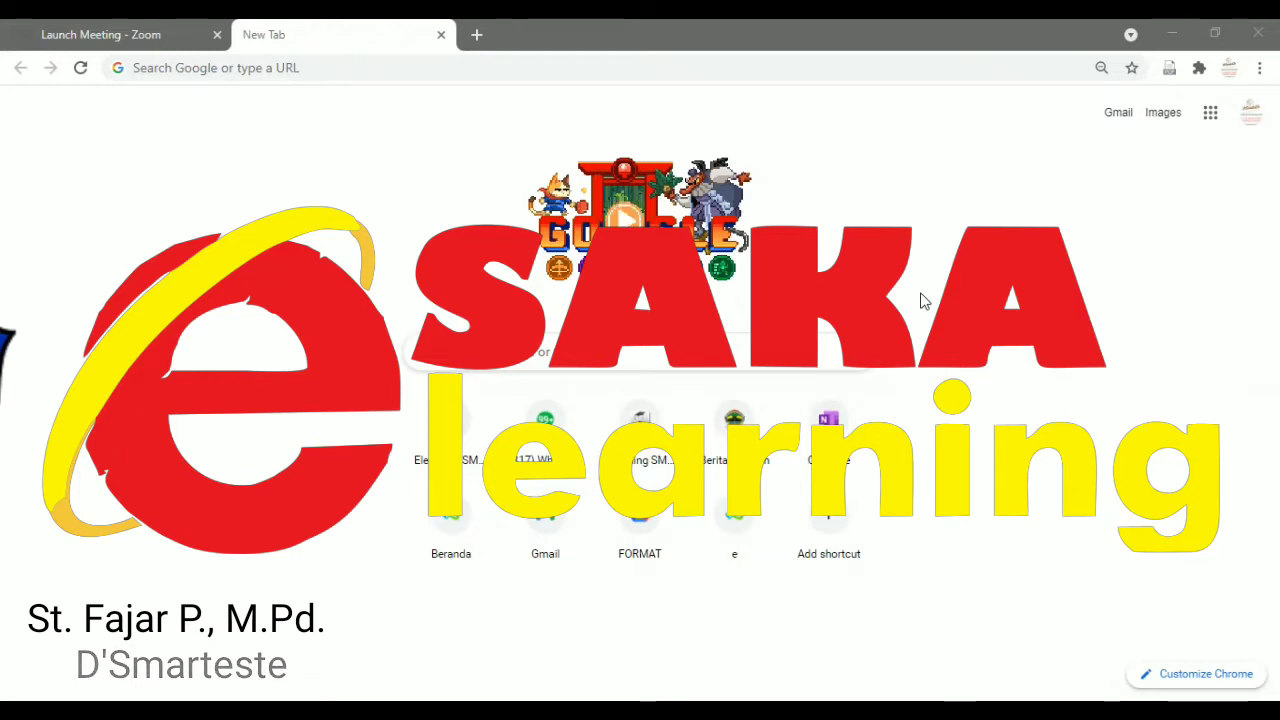
Load elearning.smkn1kaliwungu.sch.id in Chrome using the address bar's autocomplete suggestion.
left_click(510, 77)
type("e")
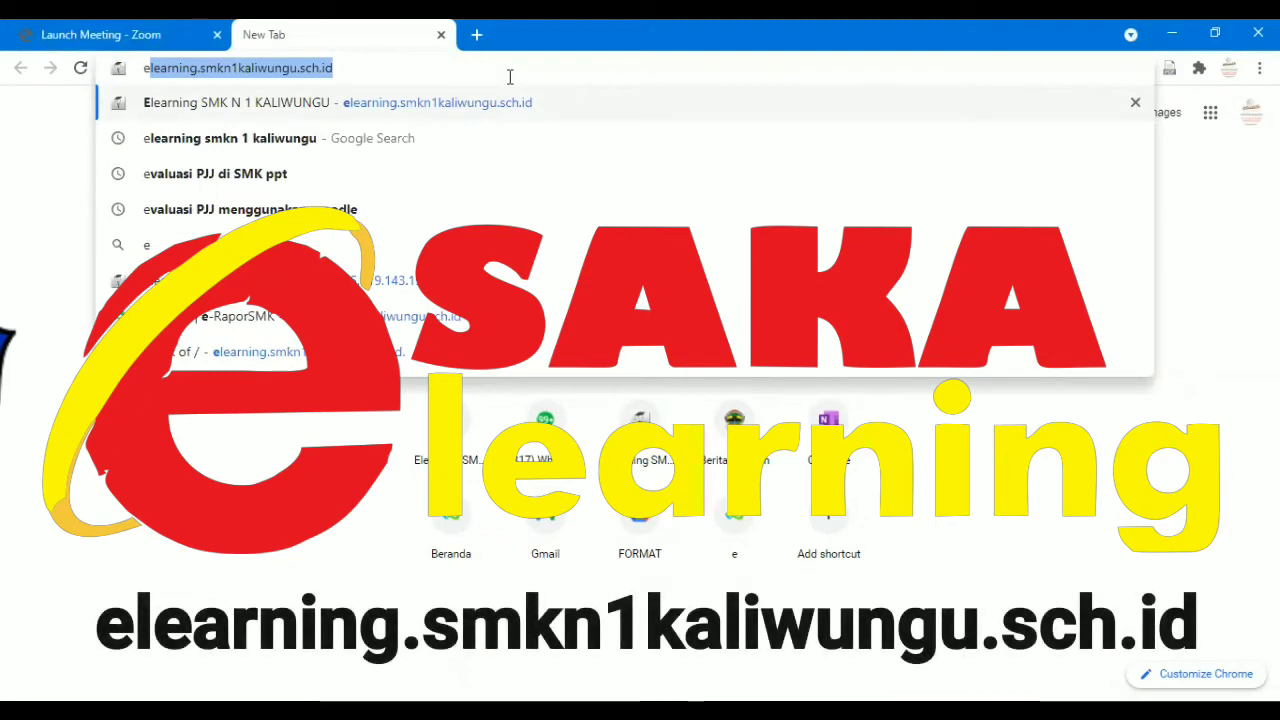
key("Return")
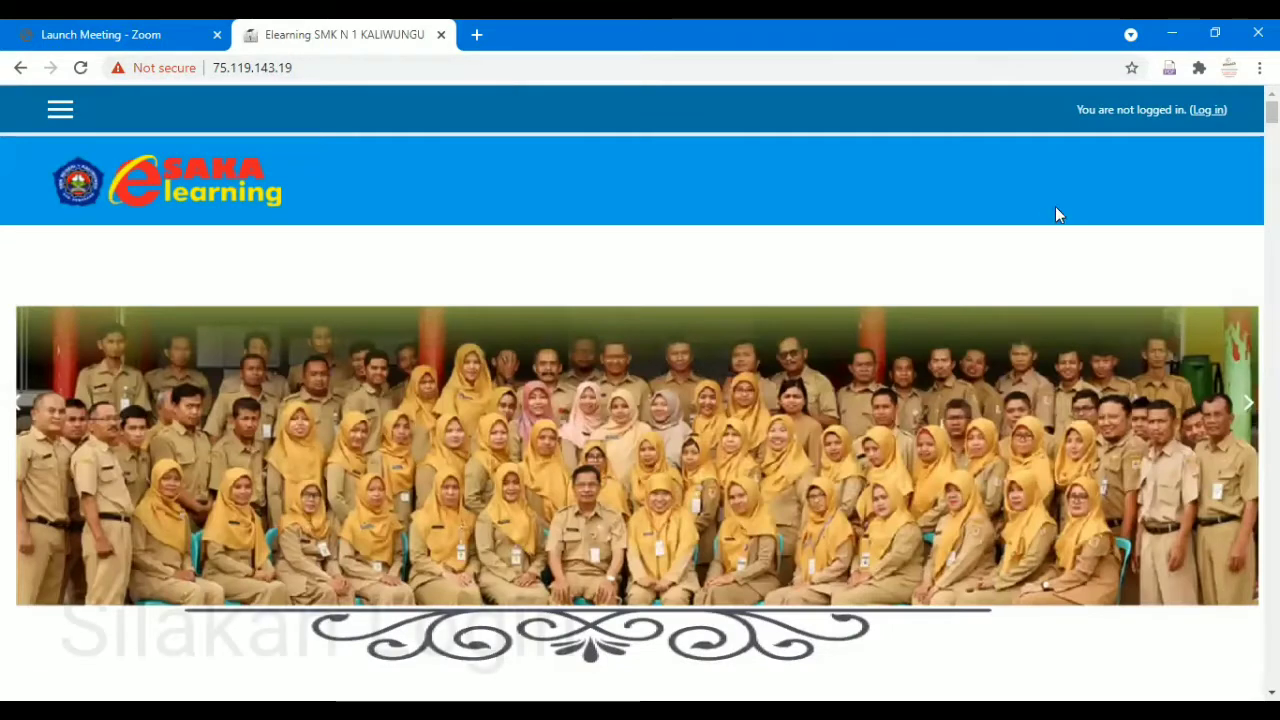
Log in to the Moodle site with the teacher's username and account password.
left_click(1205, 112)
left_click(583, 385)
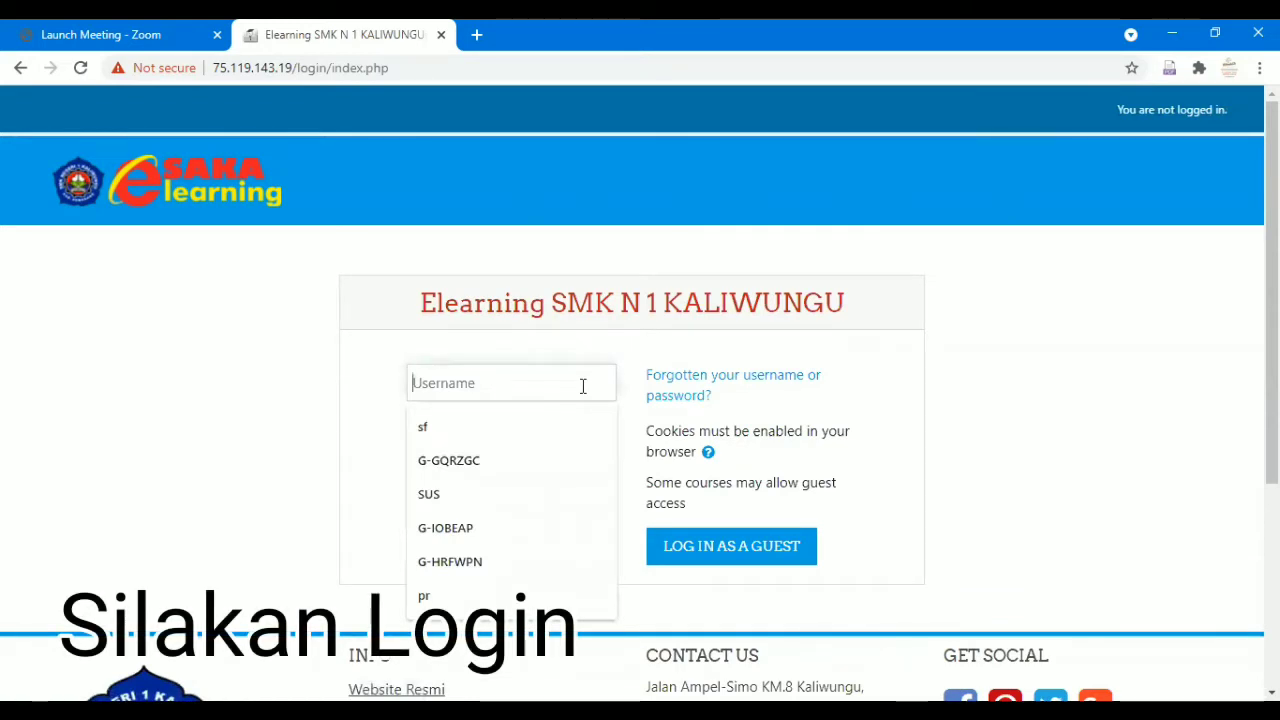
type("sf")
key("Tab")
type("••••")
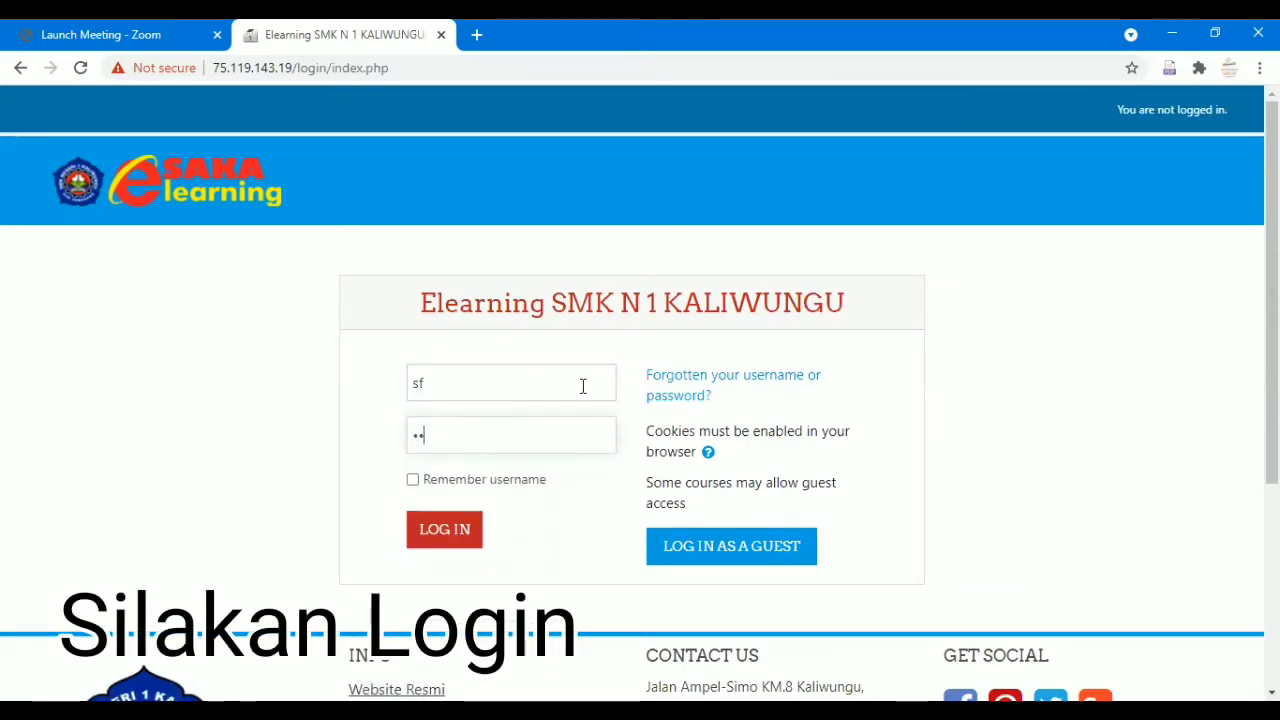
type("••")
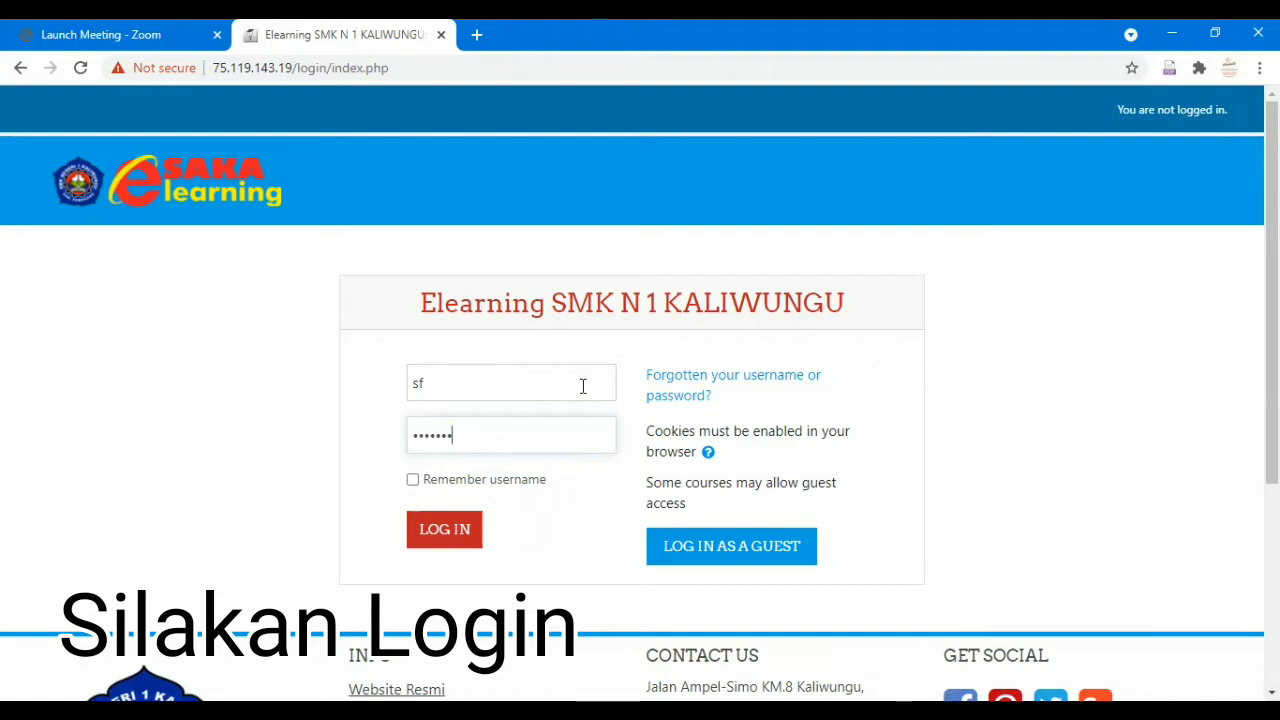
key("Return")
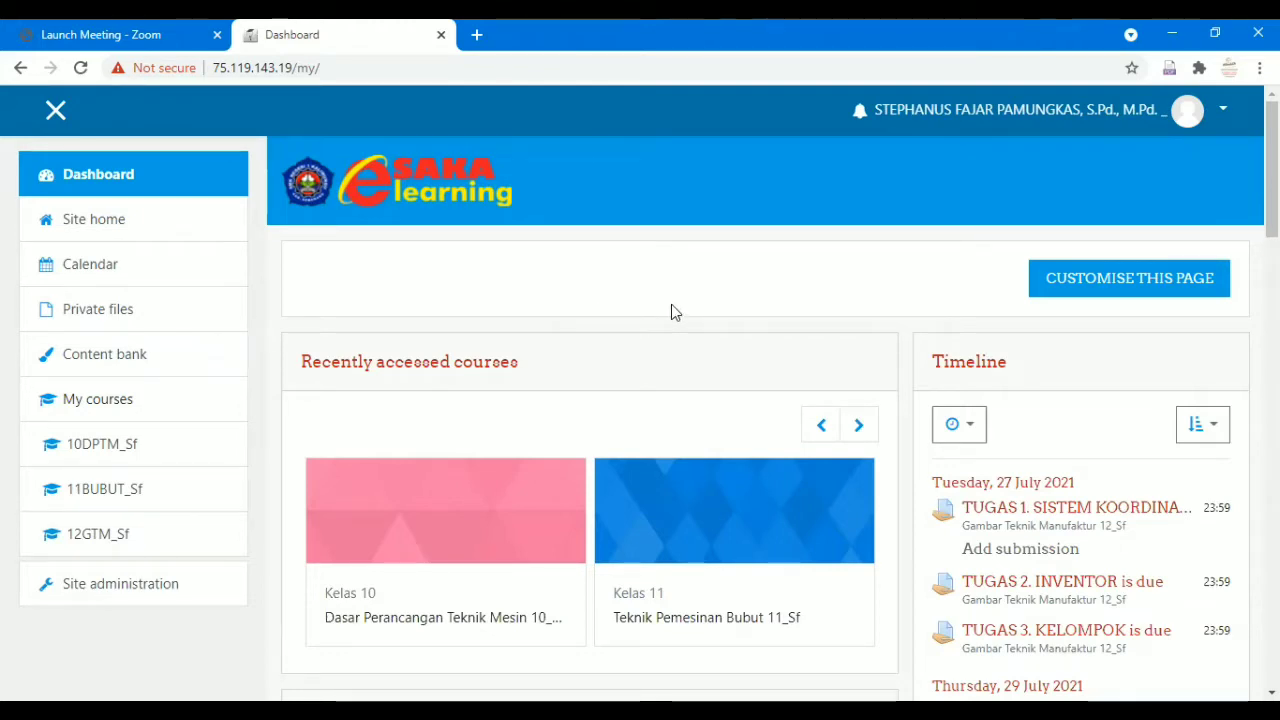
Open the Dasar Perancangan Teknik Mesin 10_Sf course and reach its Enrolled users page via course administration.
scroll(671, 310, "down", 2)
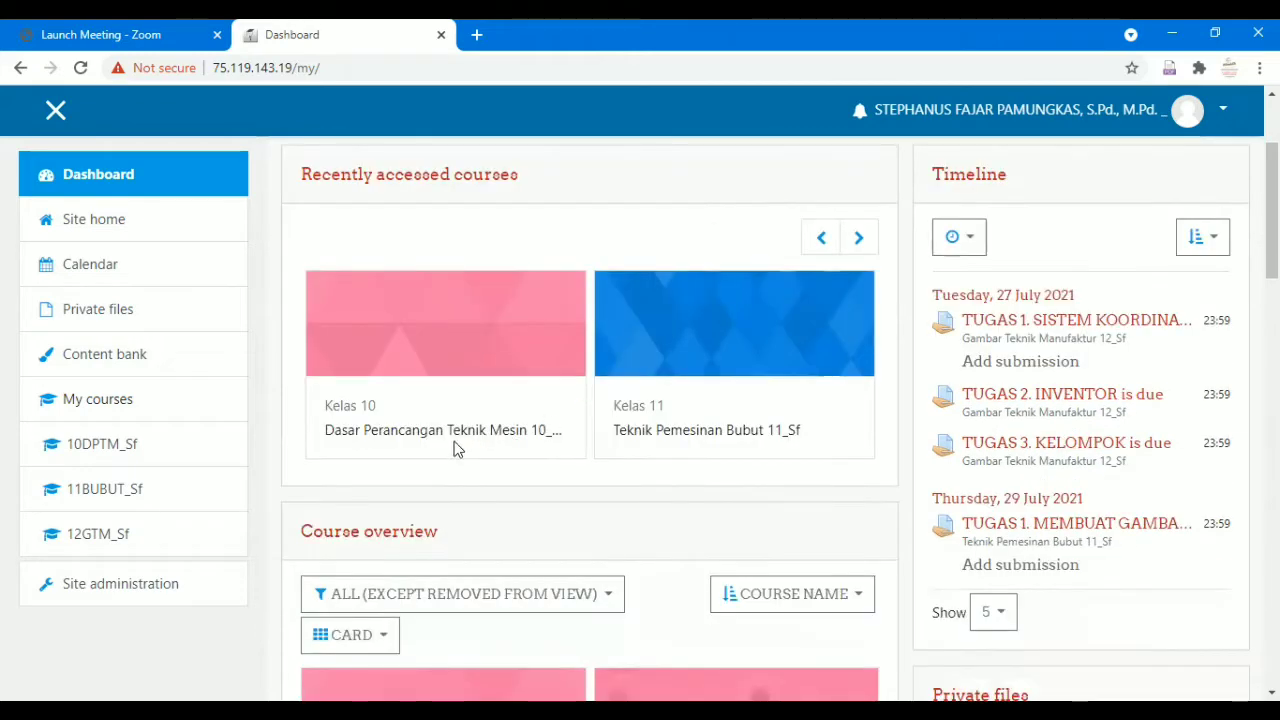
left_click(455, 432)
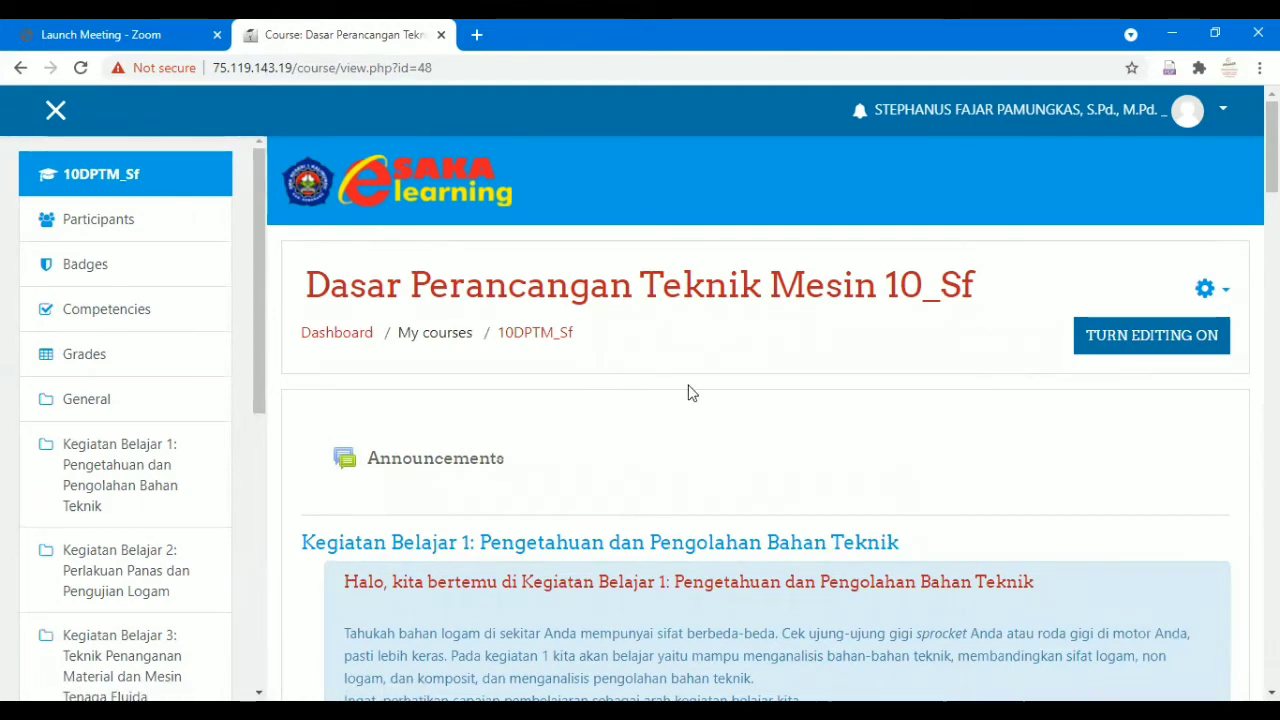
left_click(1218, 298)
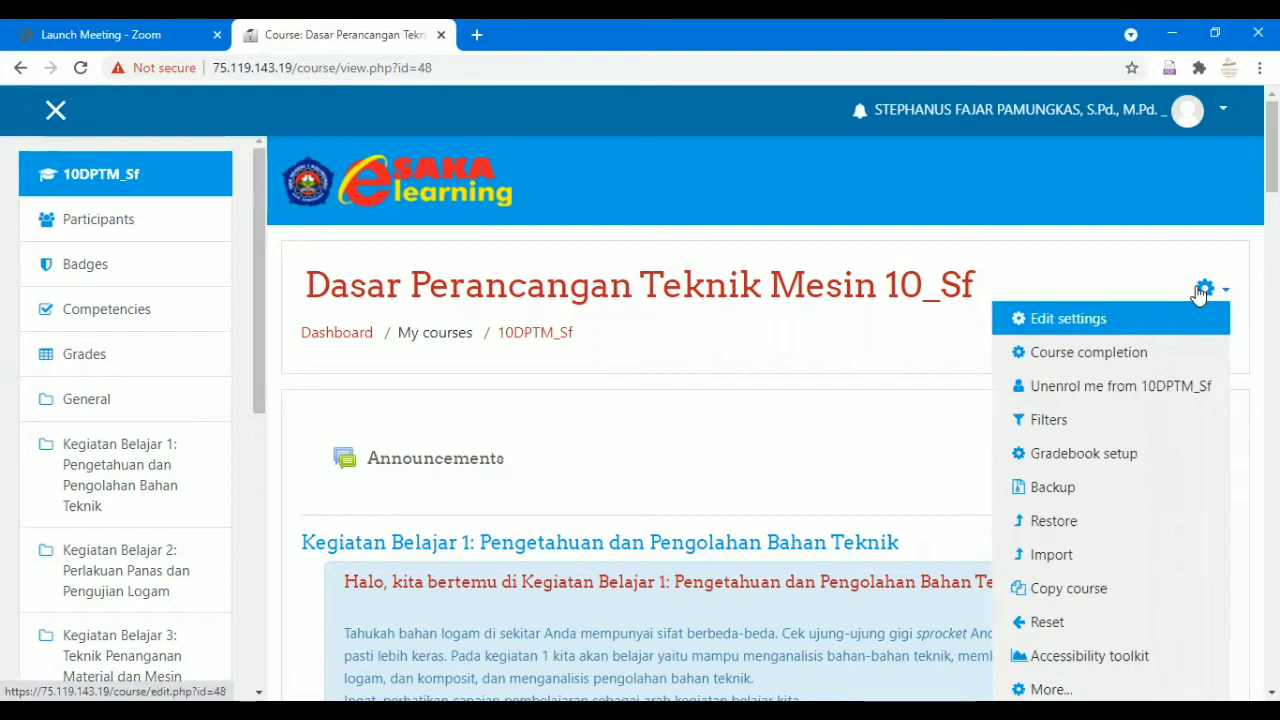
left_click(1212, 290)
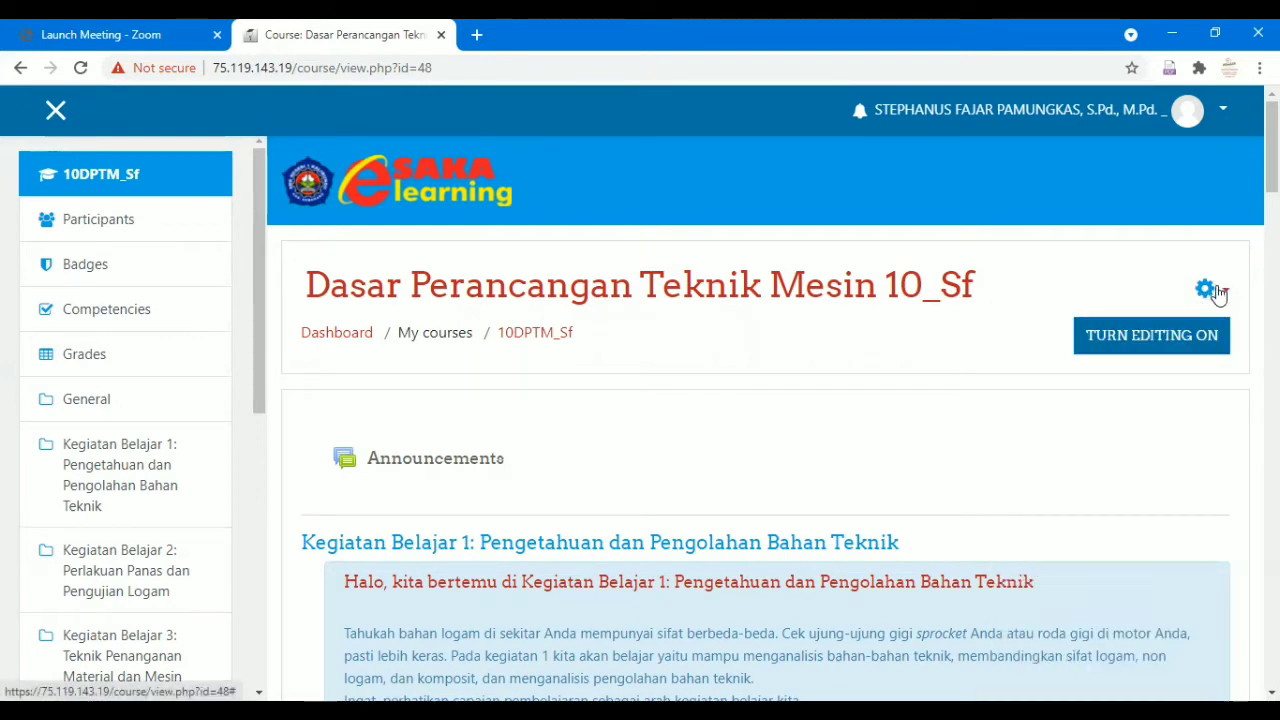
left_click(1218, 295)
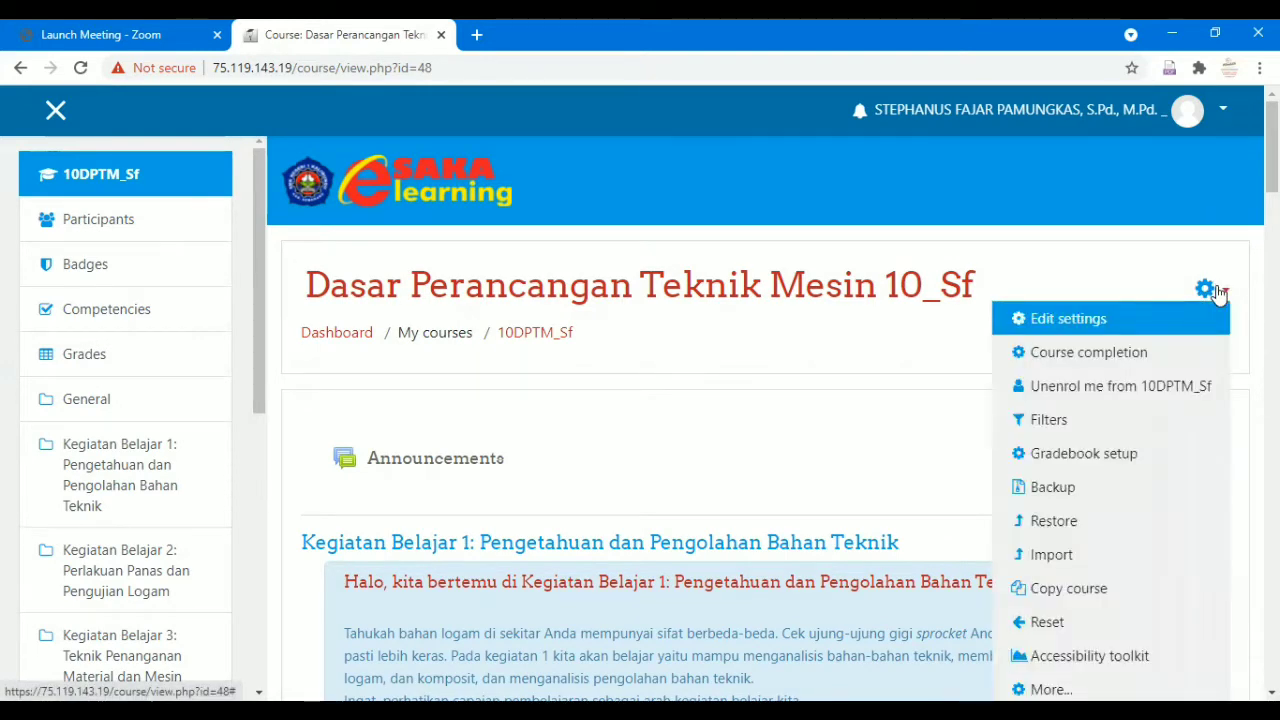
scroll(1218, 296, "down", 1)
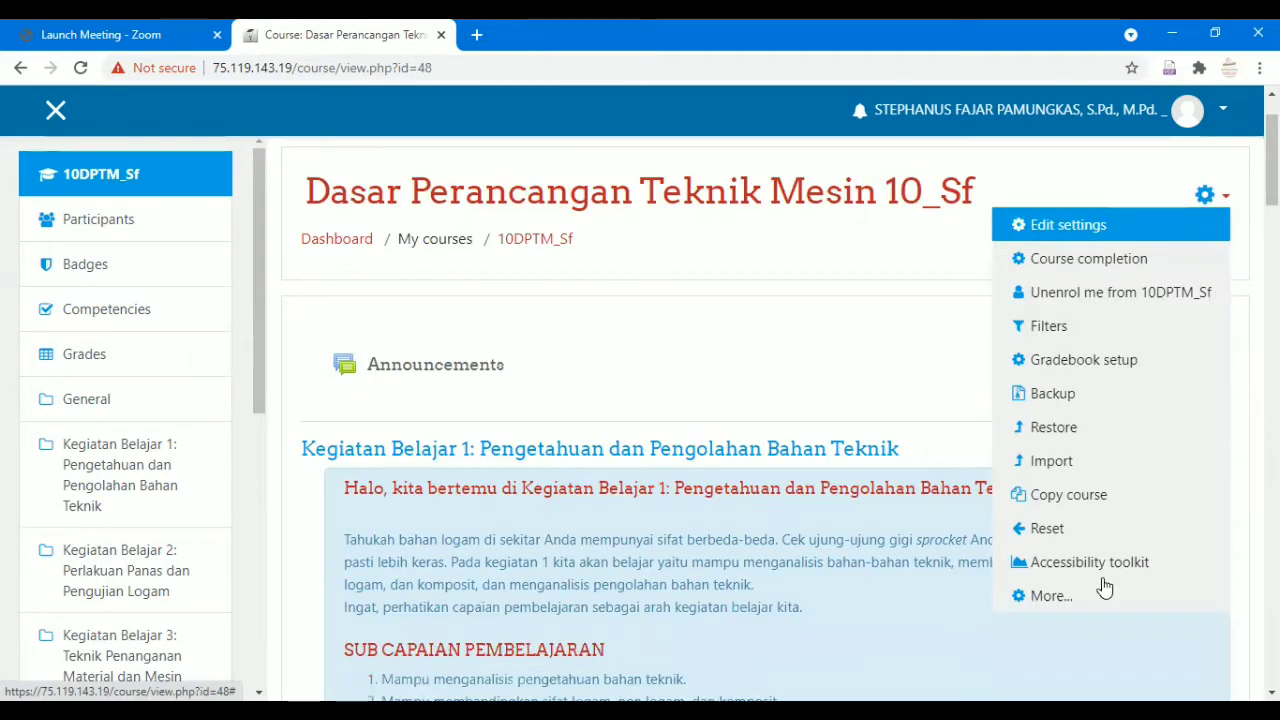
left_click(1050, 596)
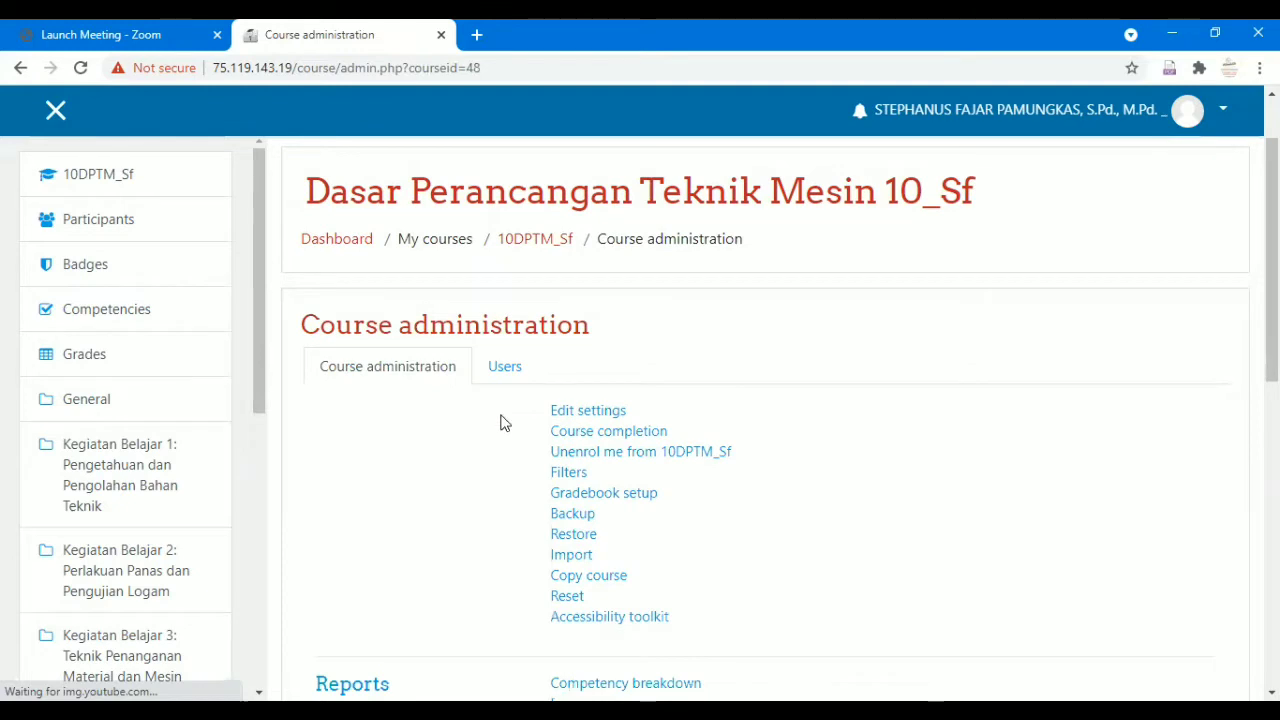
left_click(513, 372)
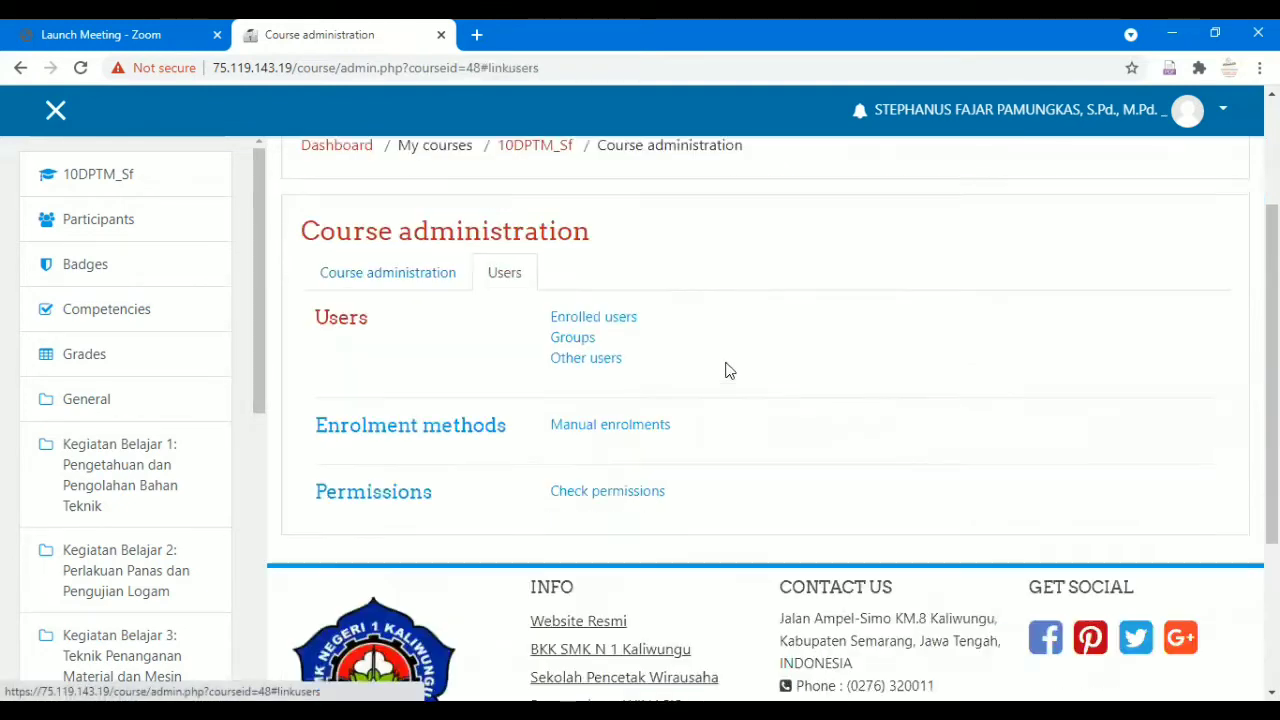
left_click(627, 323)
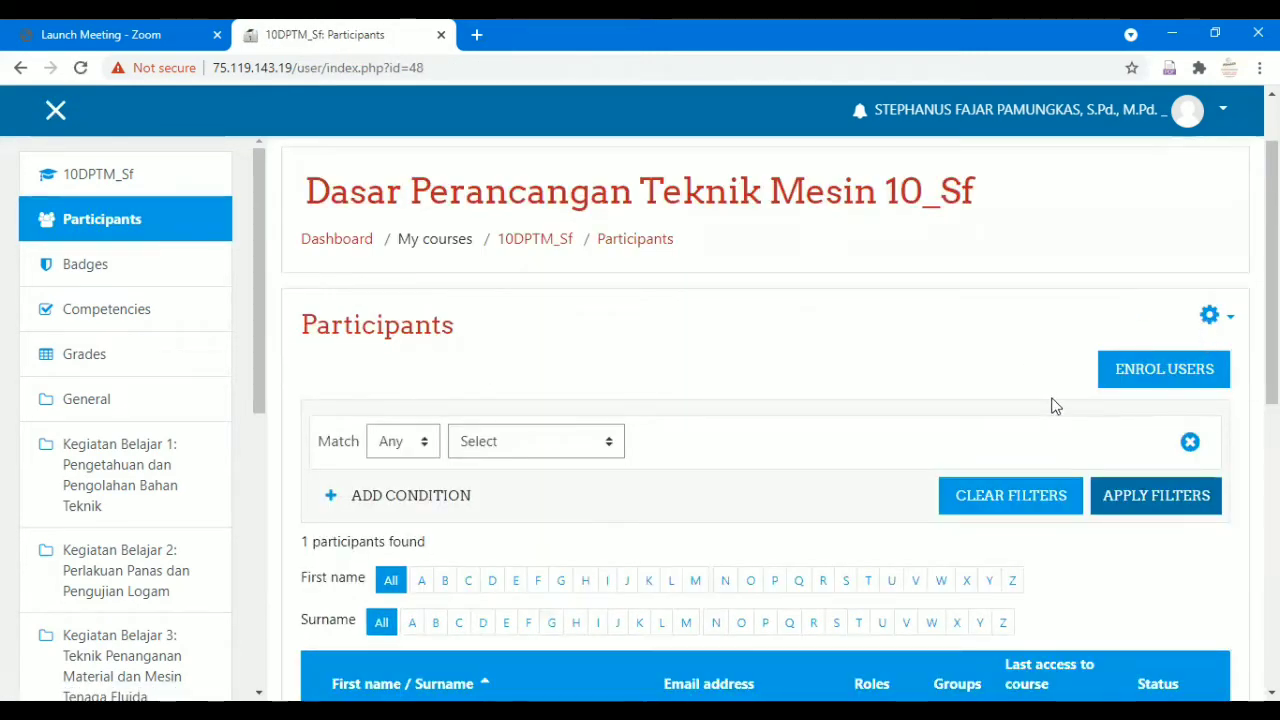
Search cohorts for '10 tp' and enrol 10 TP 1 and 10 TP 2 with the Student role.
left_click(1184, 372)
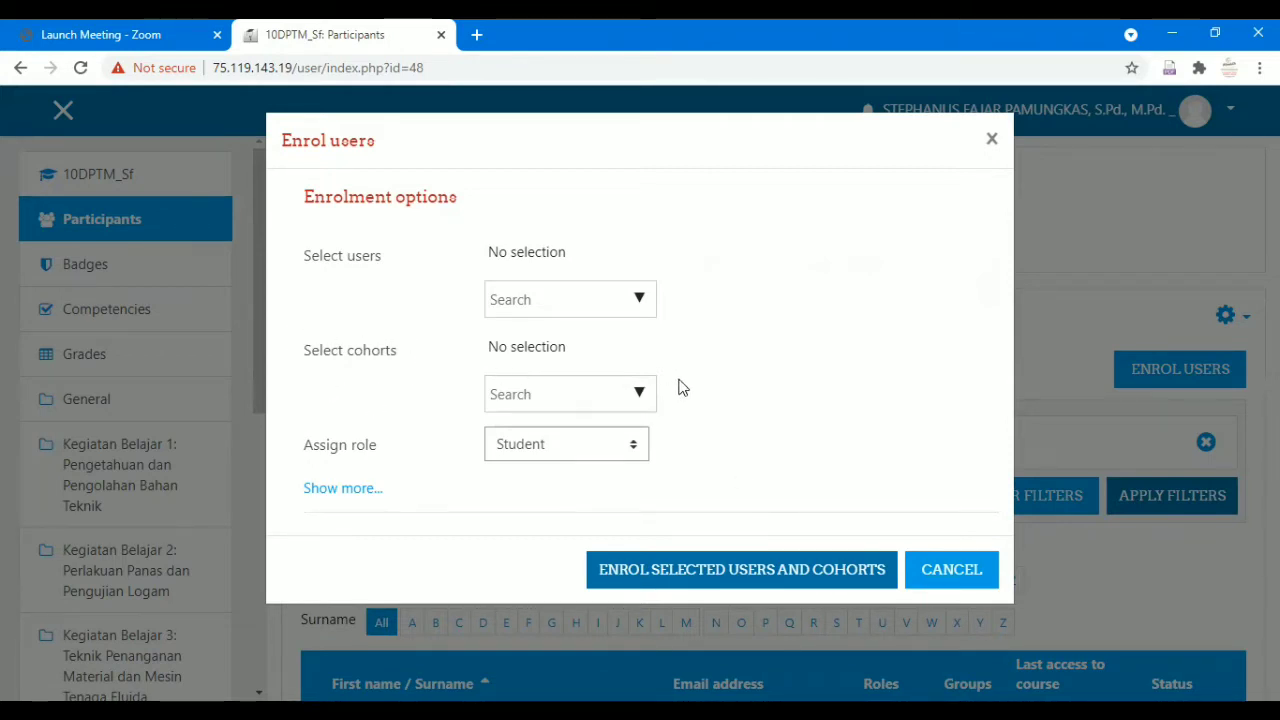
left_click(594, 392)
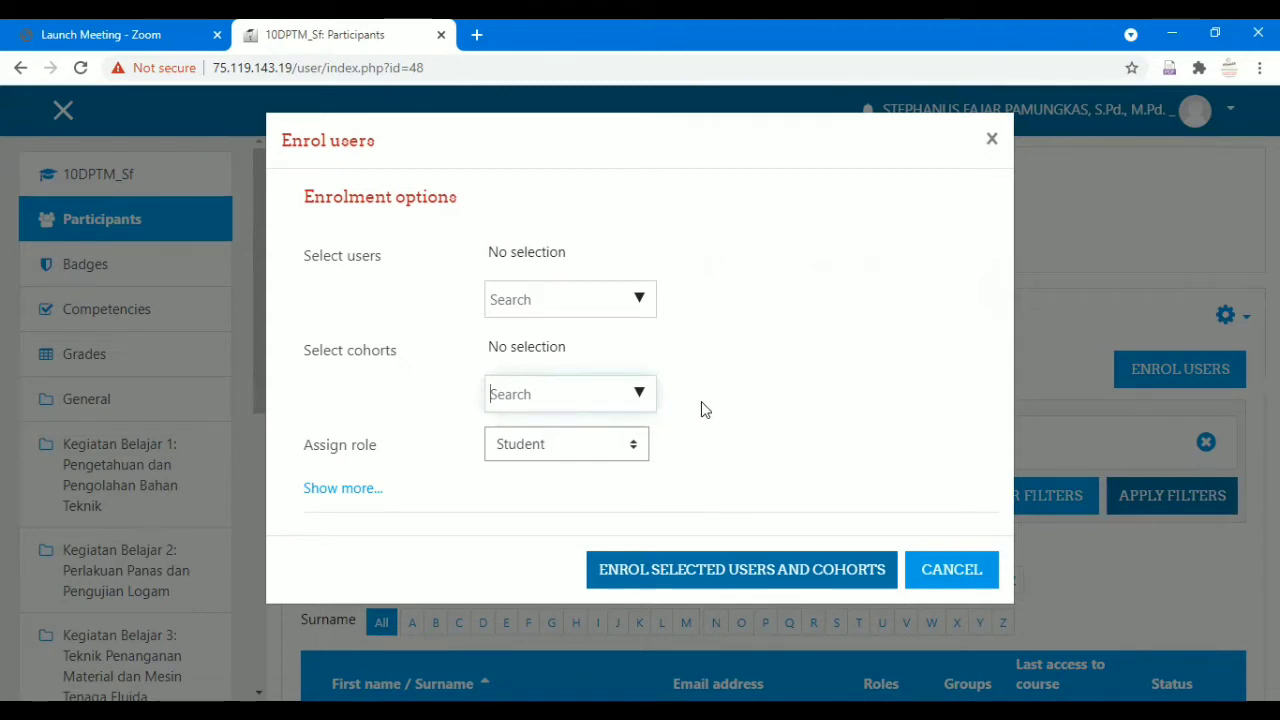
type("10 tp")
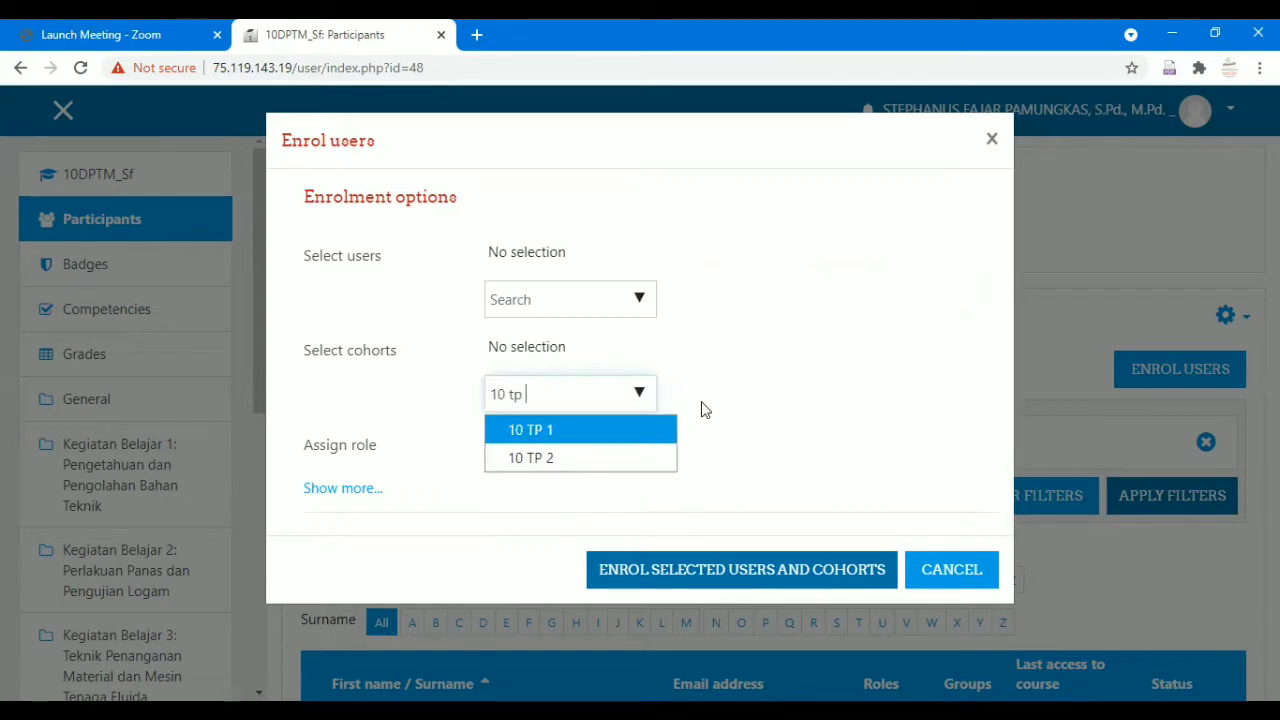
left_click(614, 436)
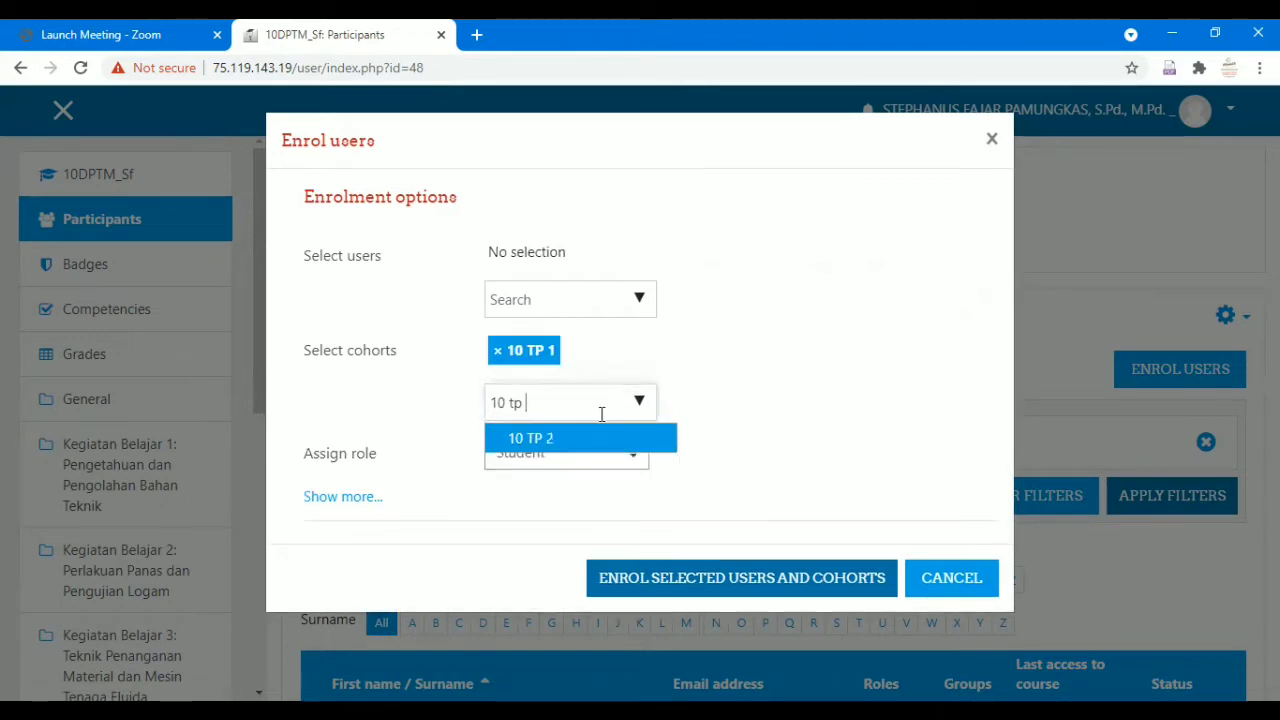
left_click(566, 440)
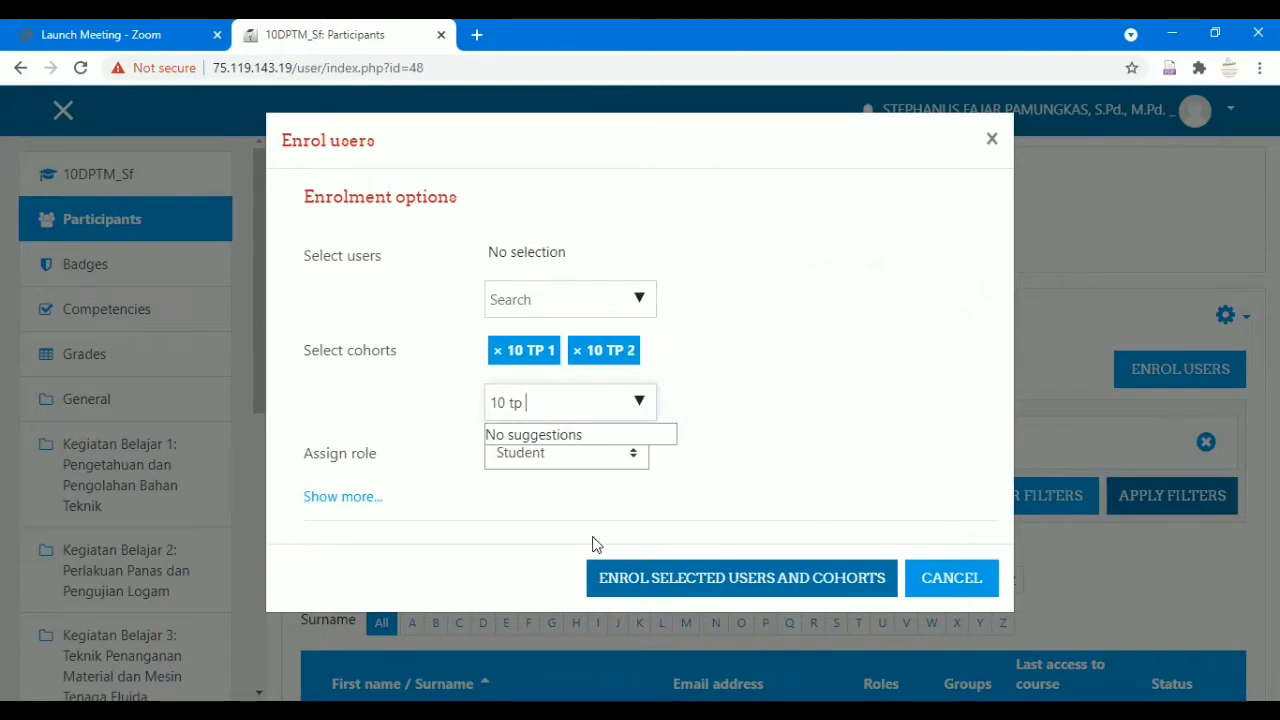
left_click(771, 590)
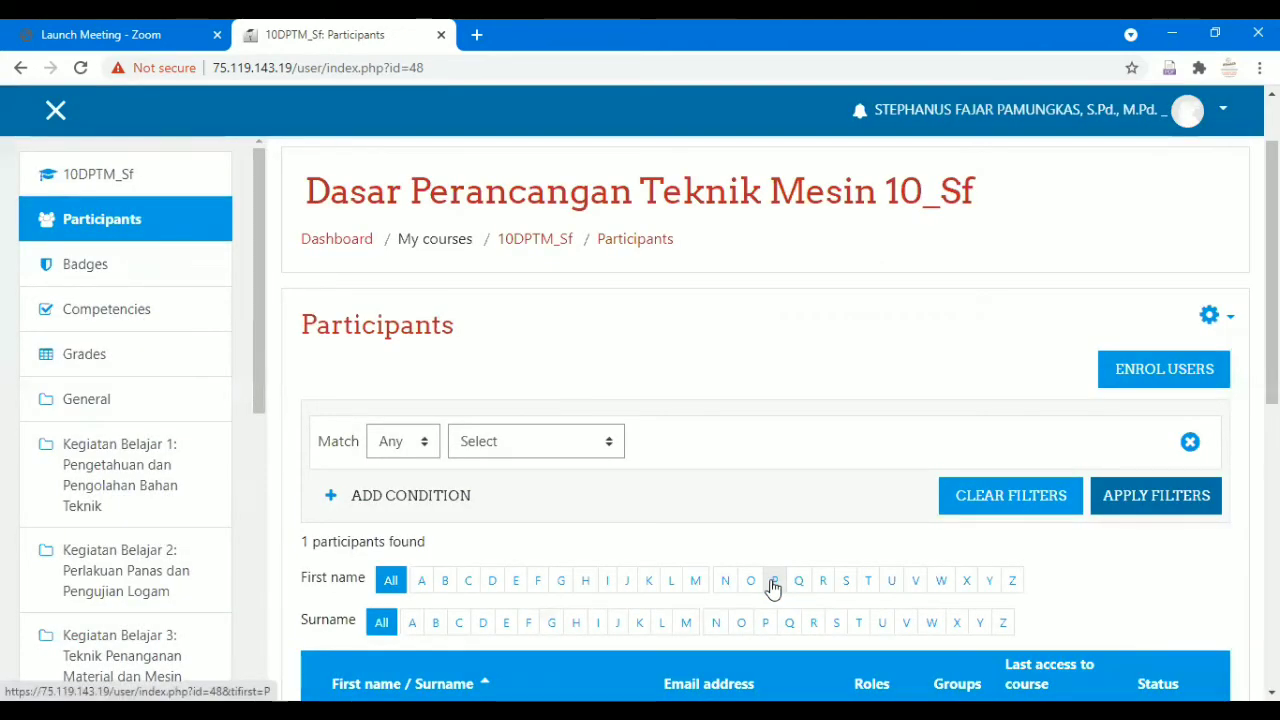
Confirm 73 participants in the list, then return to the 10DPTM_Sf course home page.
scroll(769, 509, "down", 2)
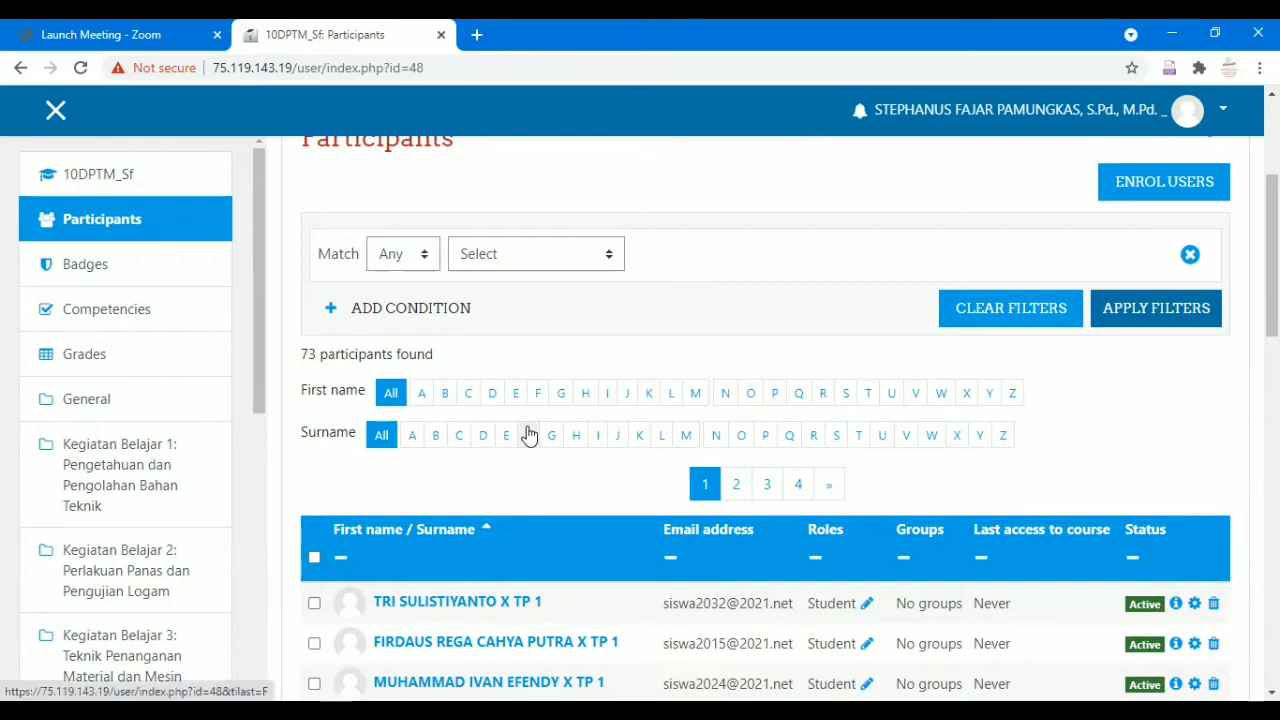
left_click(627, 394)
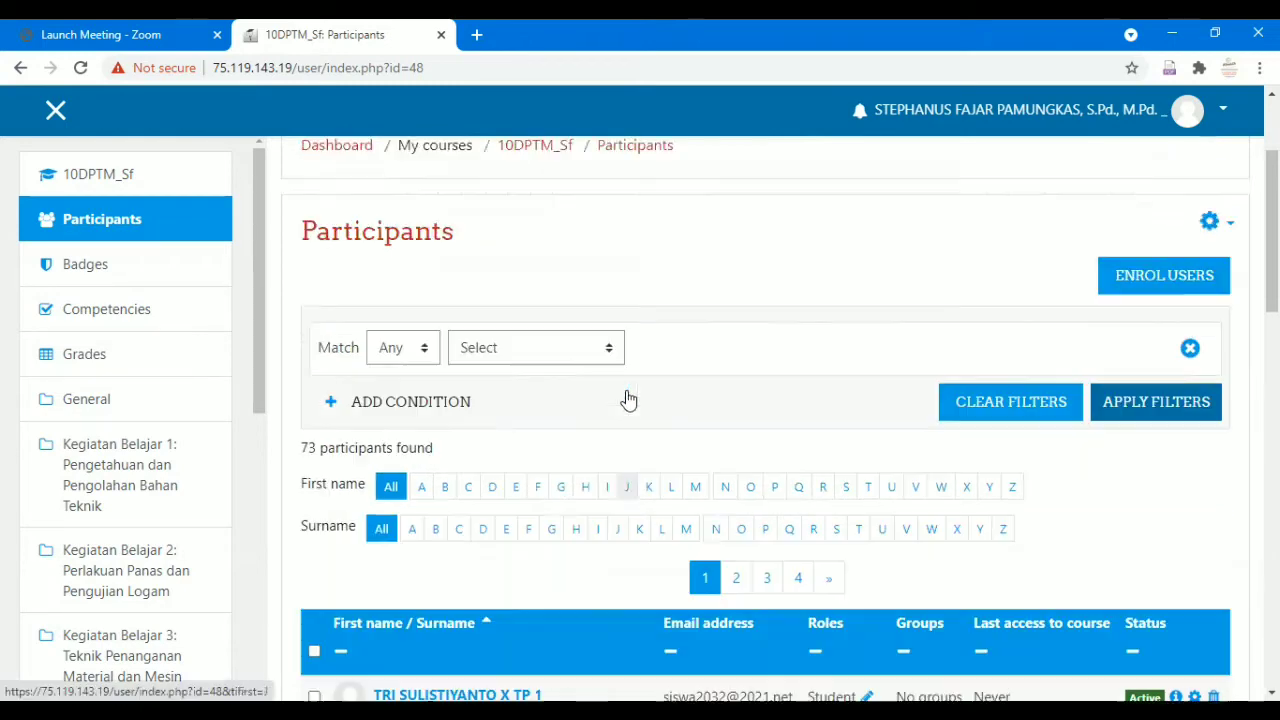
scroll(628, 400, "down", 10)
scroll(626, 398, "up", 5)
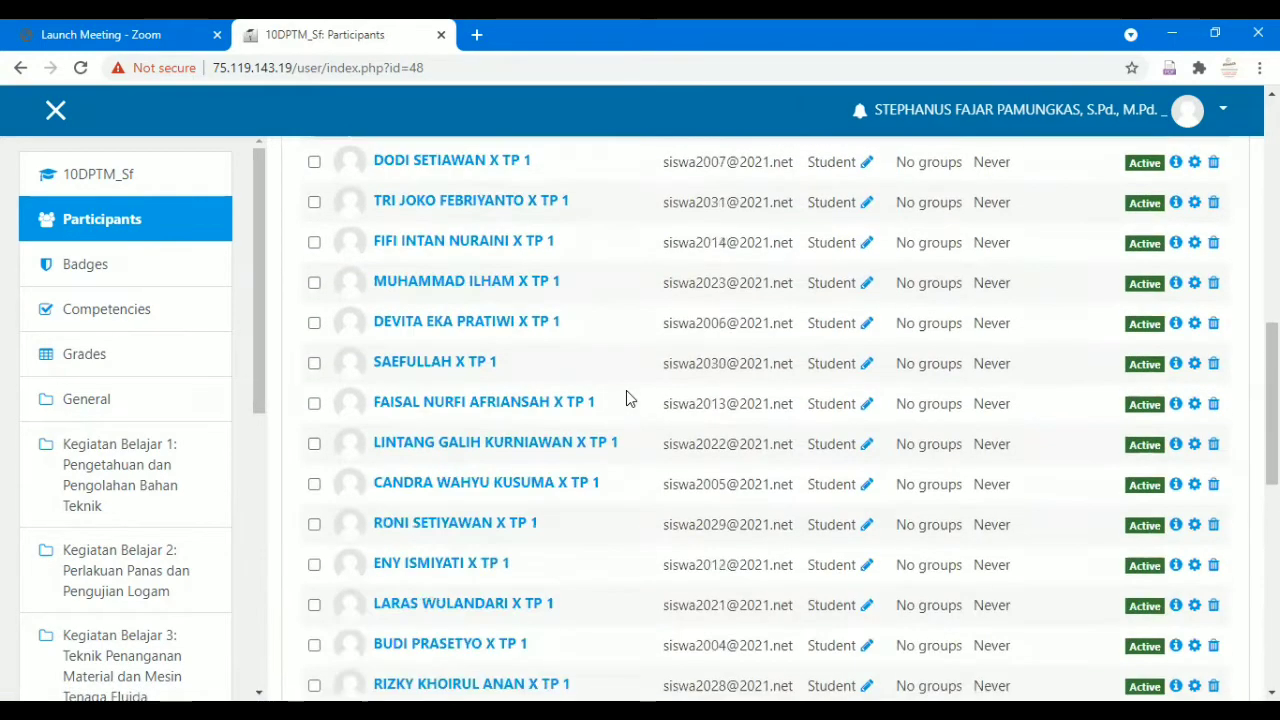
scroll(628, 399, "up", 8)
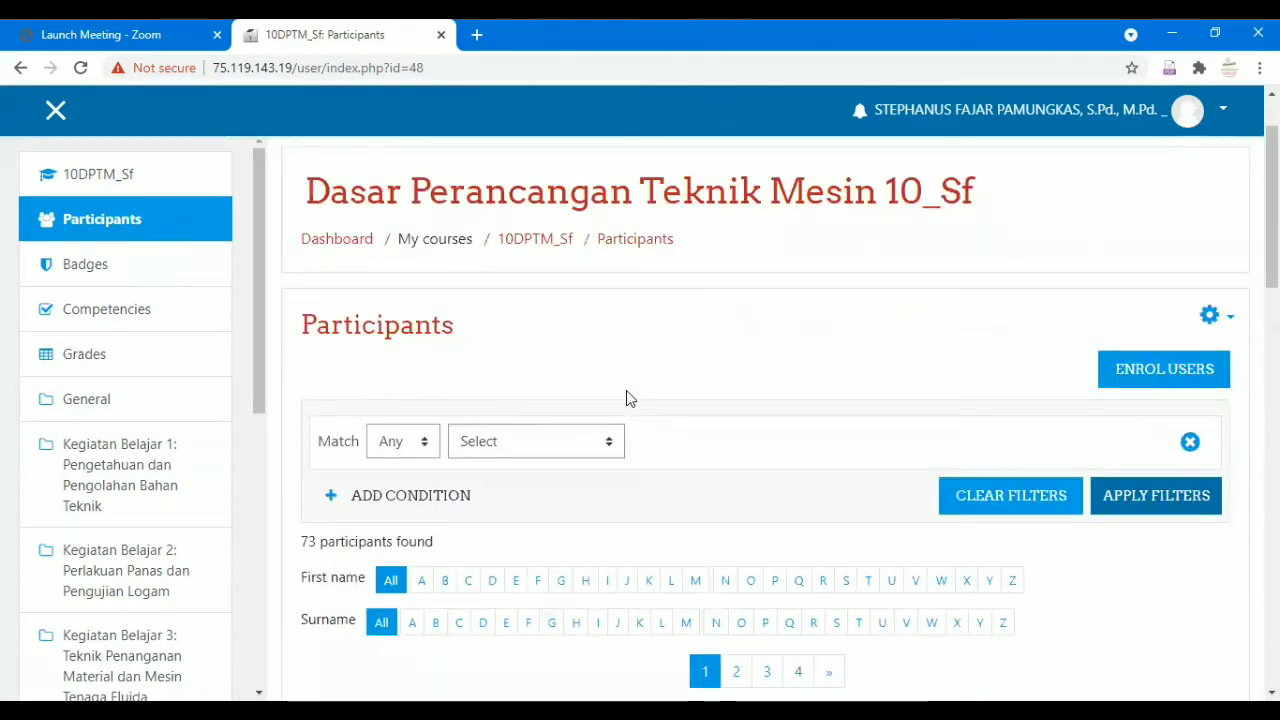
scroll(628, 397, "up", 1)
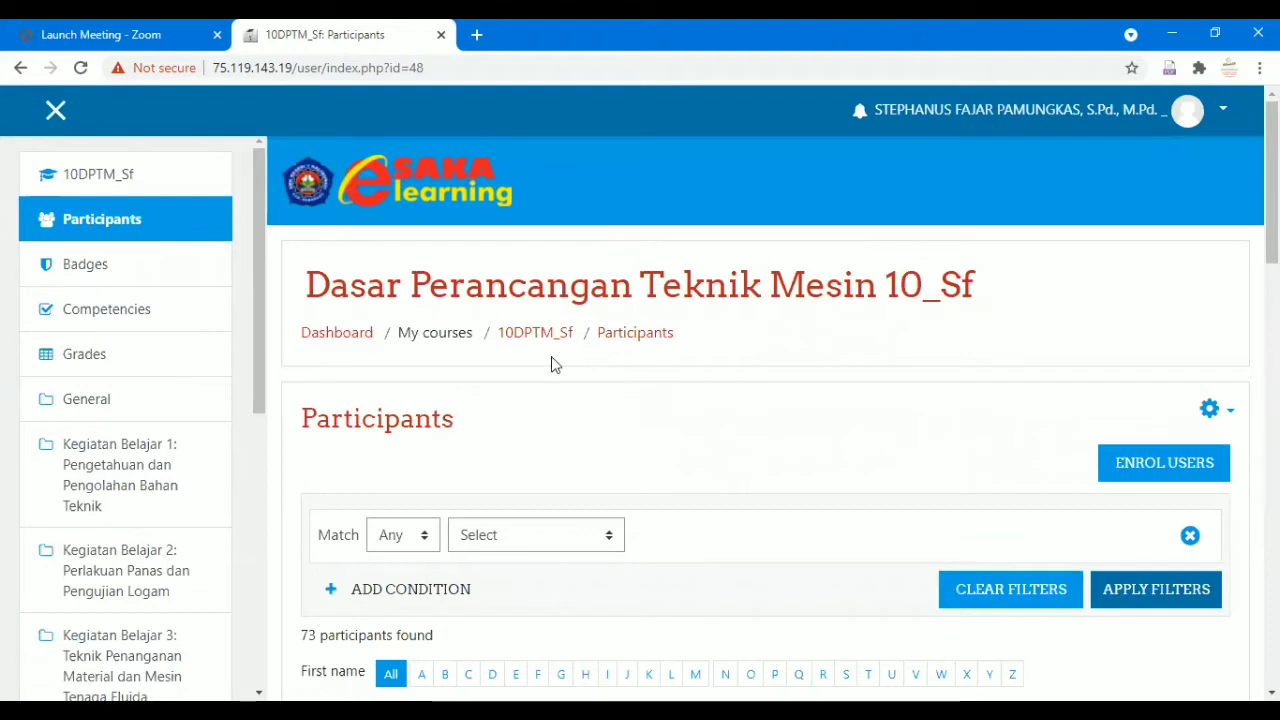
left_click(171, 191)
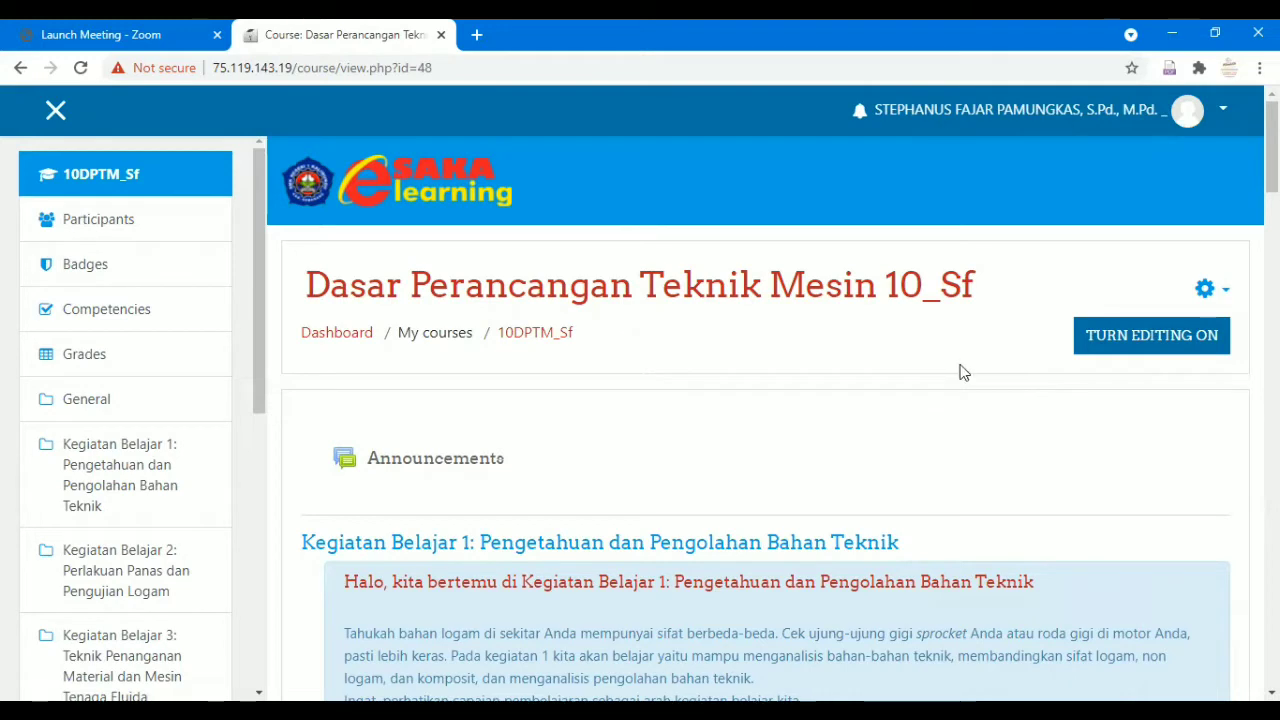
Go from course administration's Users section to Groups and start the Create group form.
left_click(1228, 291)
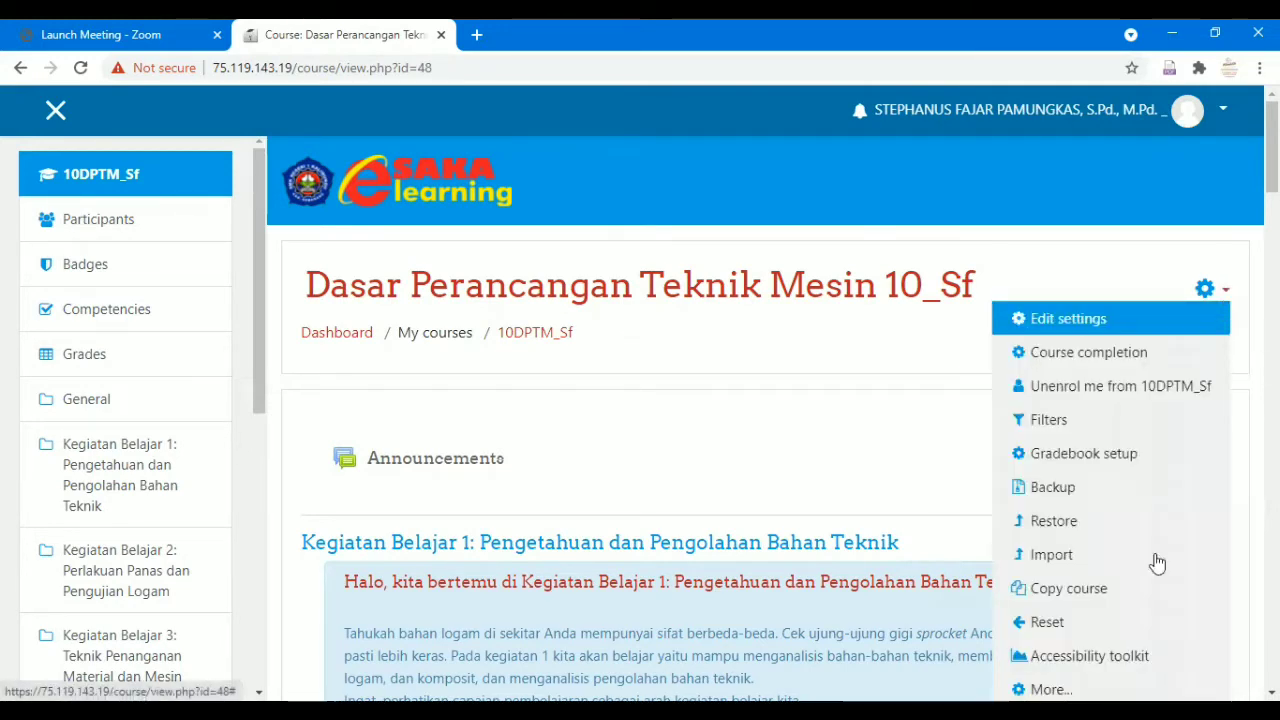
left_click(1051, 689)
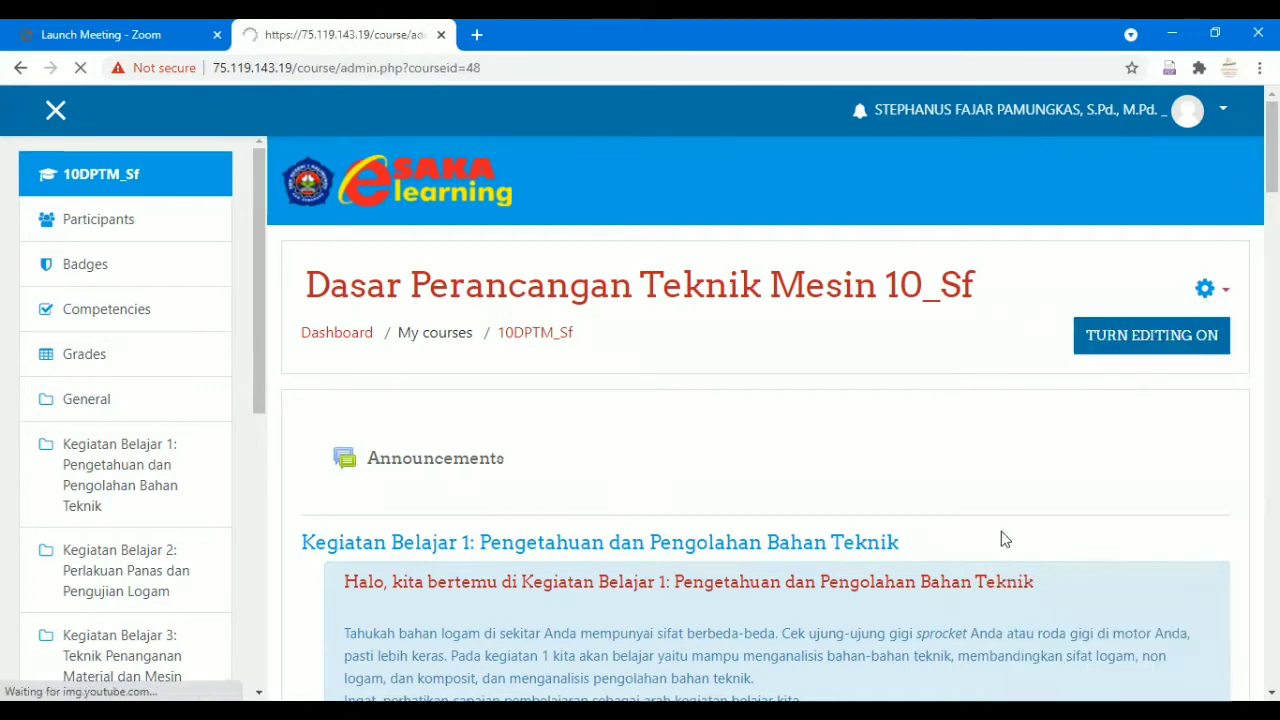
scroll(677, 365, "down", 1)
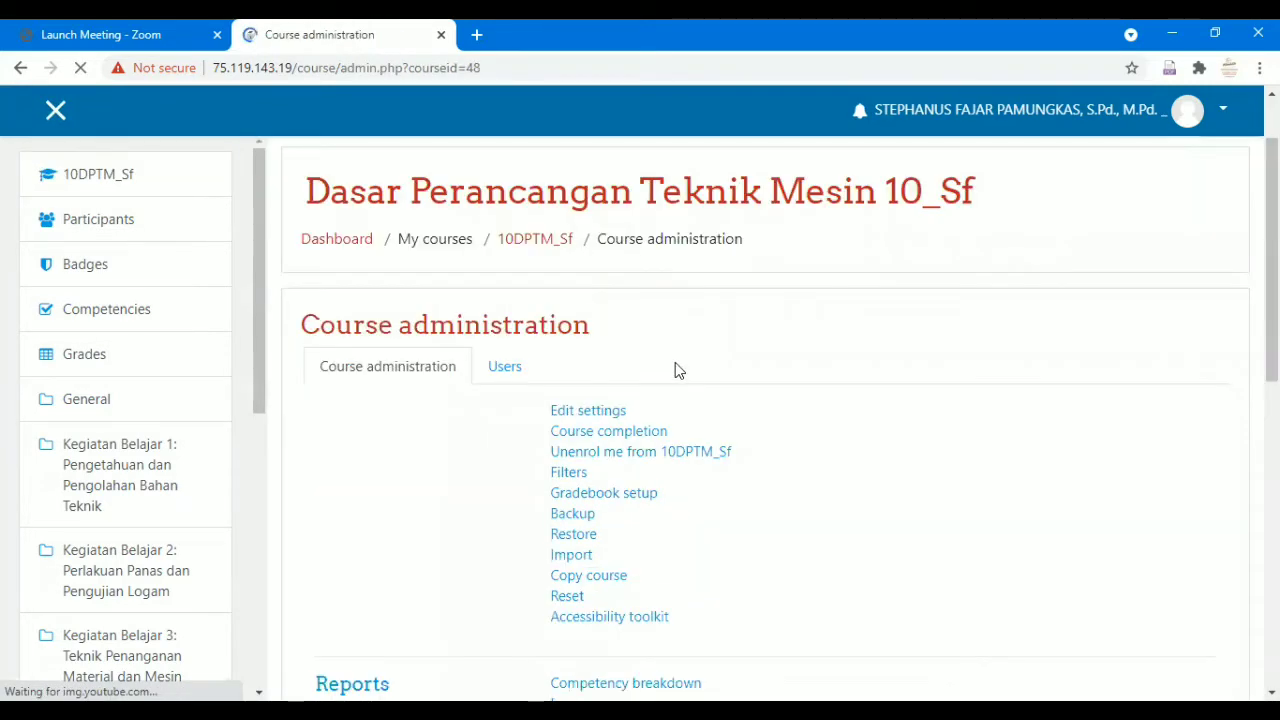
scroll(510, 284, "down", 1)
left_click(515, 286)
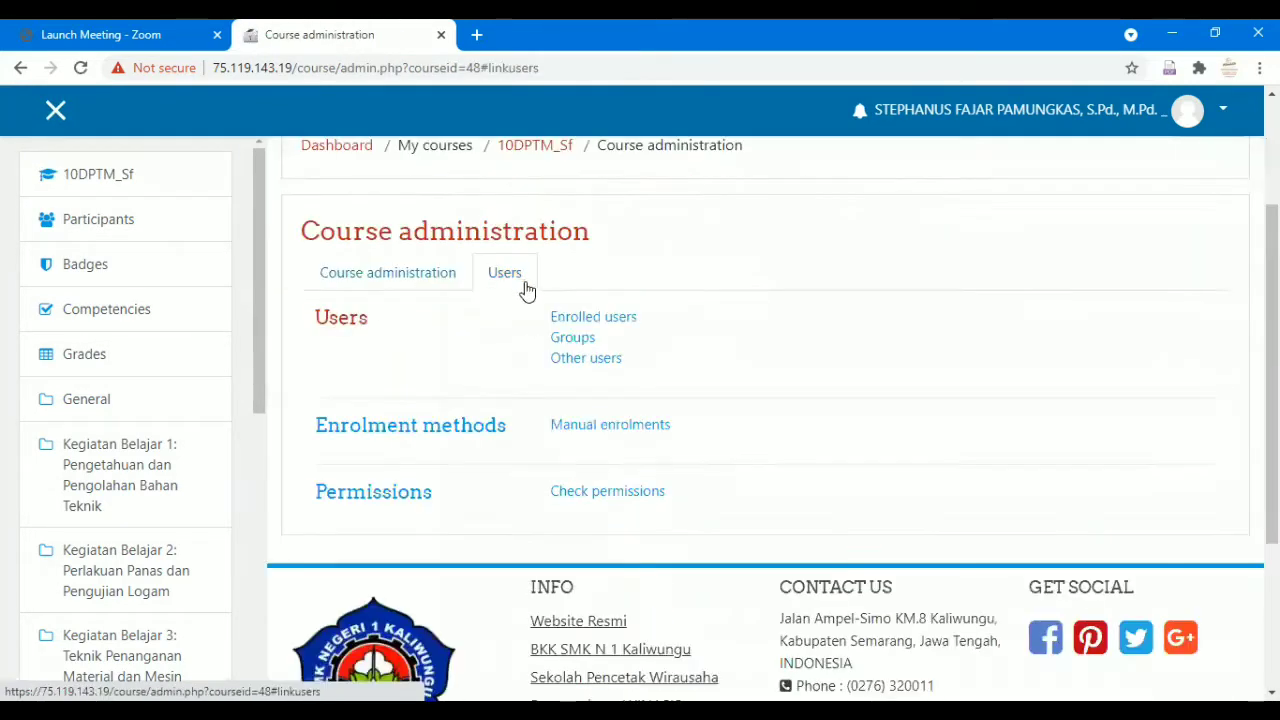
left_click(573, 338)
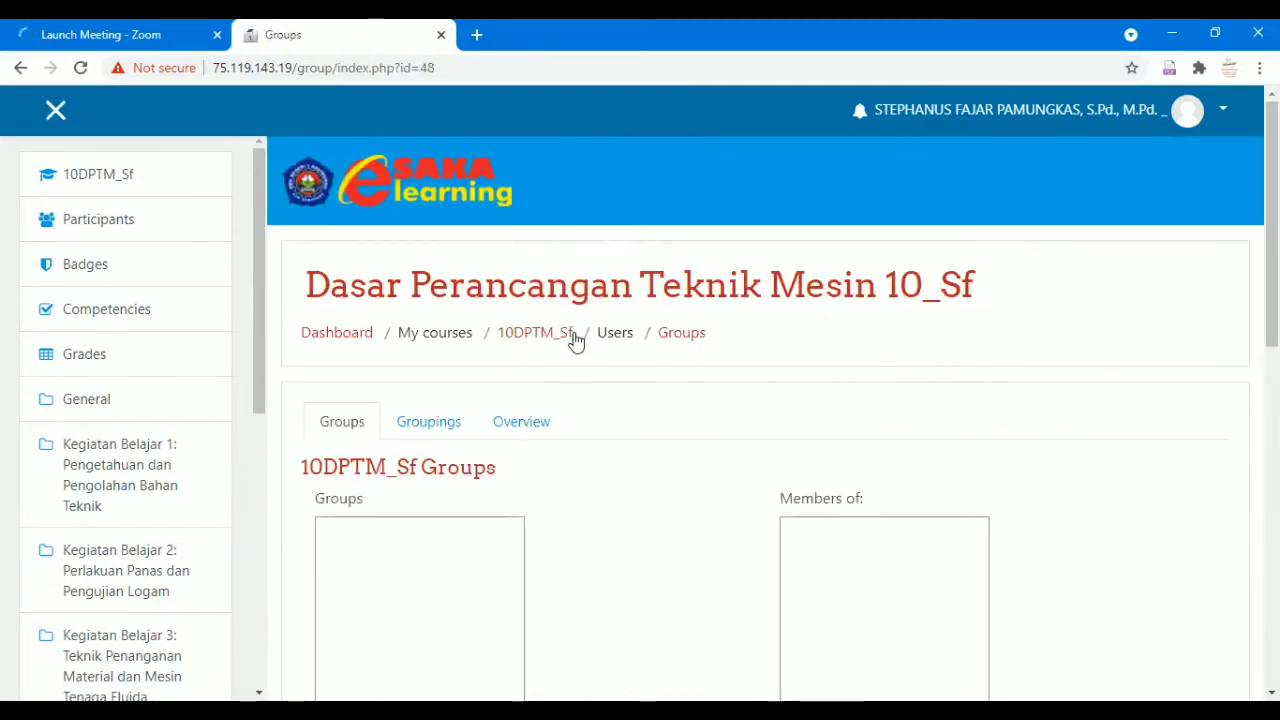
scroll(574, 338, "down", 2)
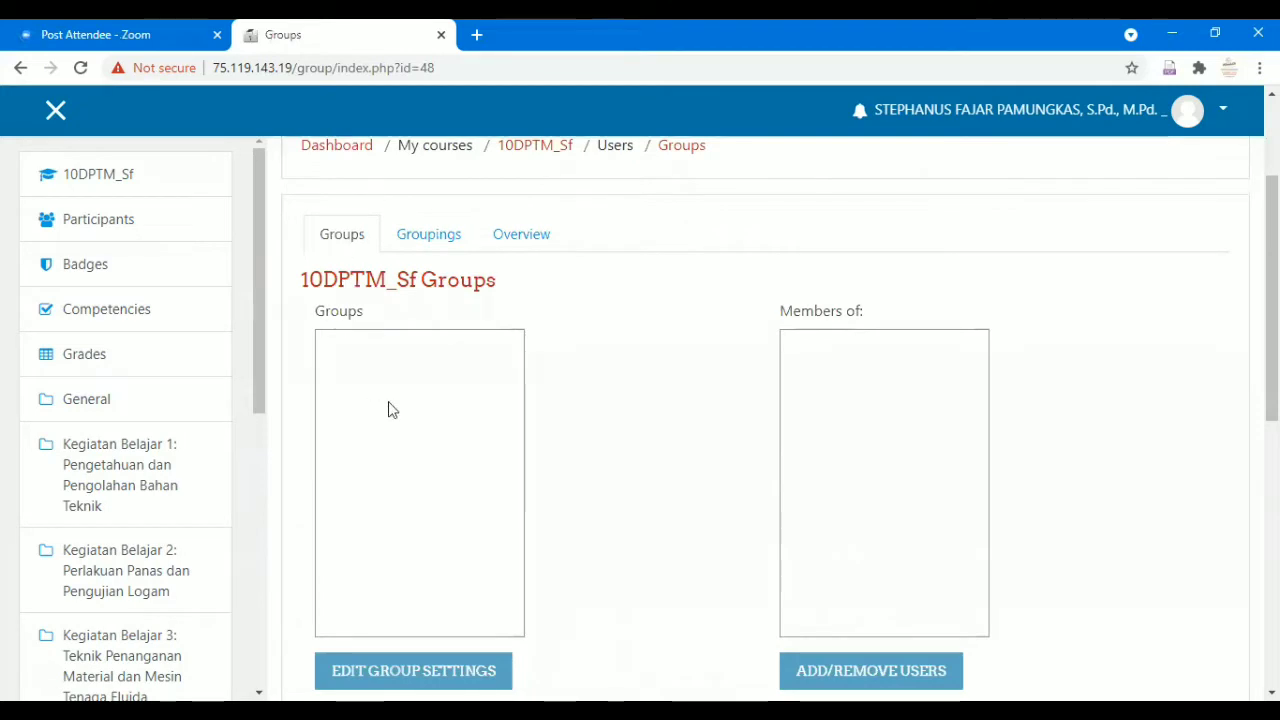
scroll(717, 491, "down", 1)
scroll(788, 363, "down", 1)
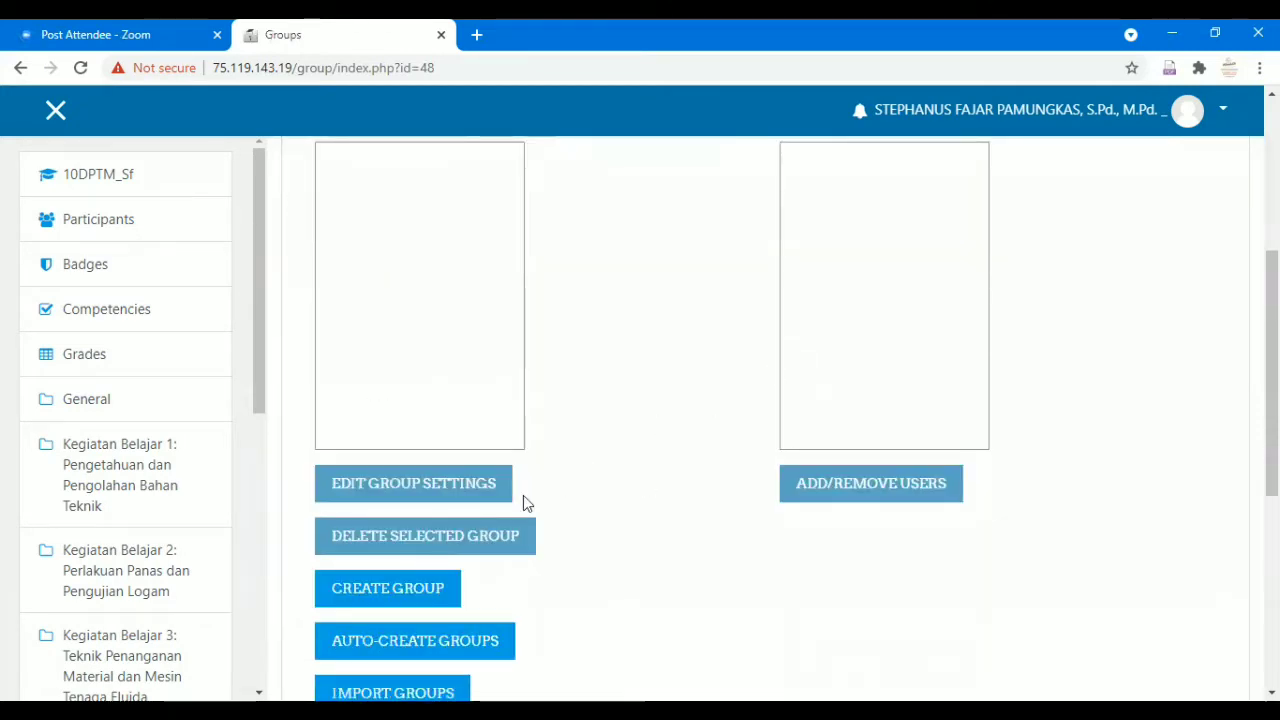
left_click(427, 583)
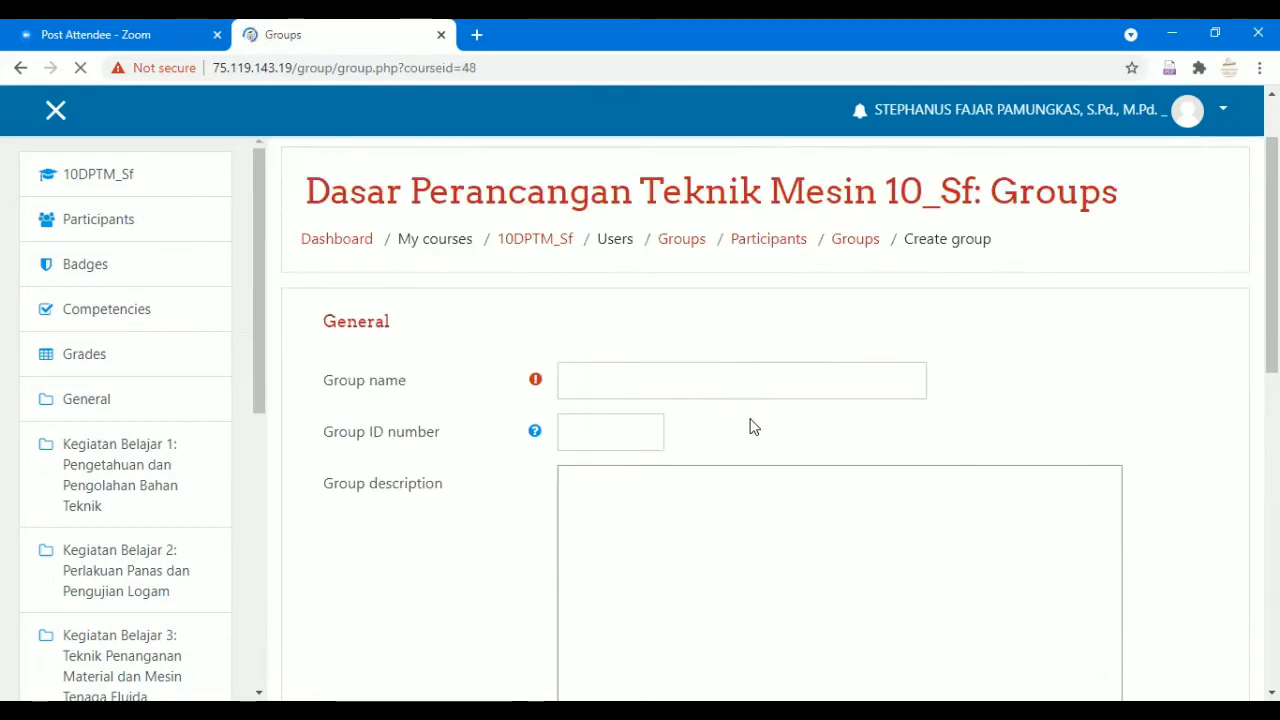
Enter '10 TP 1' as the group name and save the new group.
left_click(671, 382)
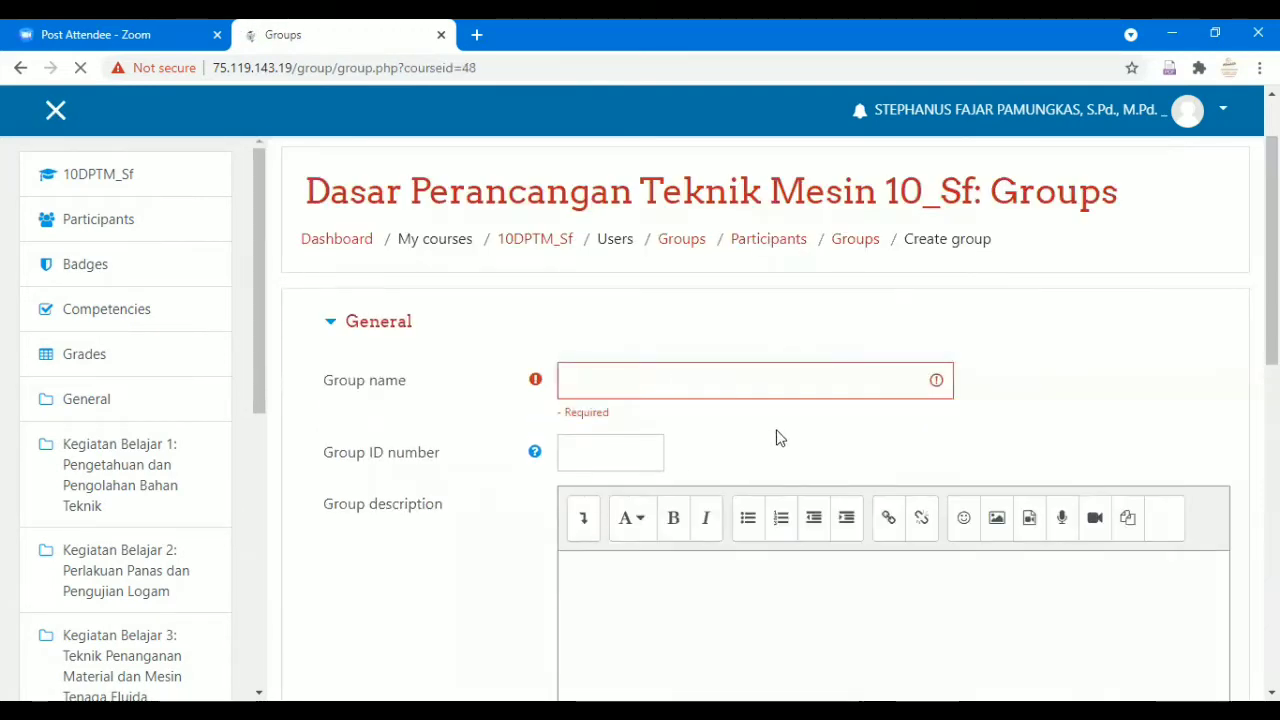
left_click(761, 397)
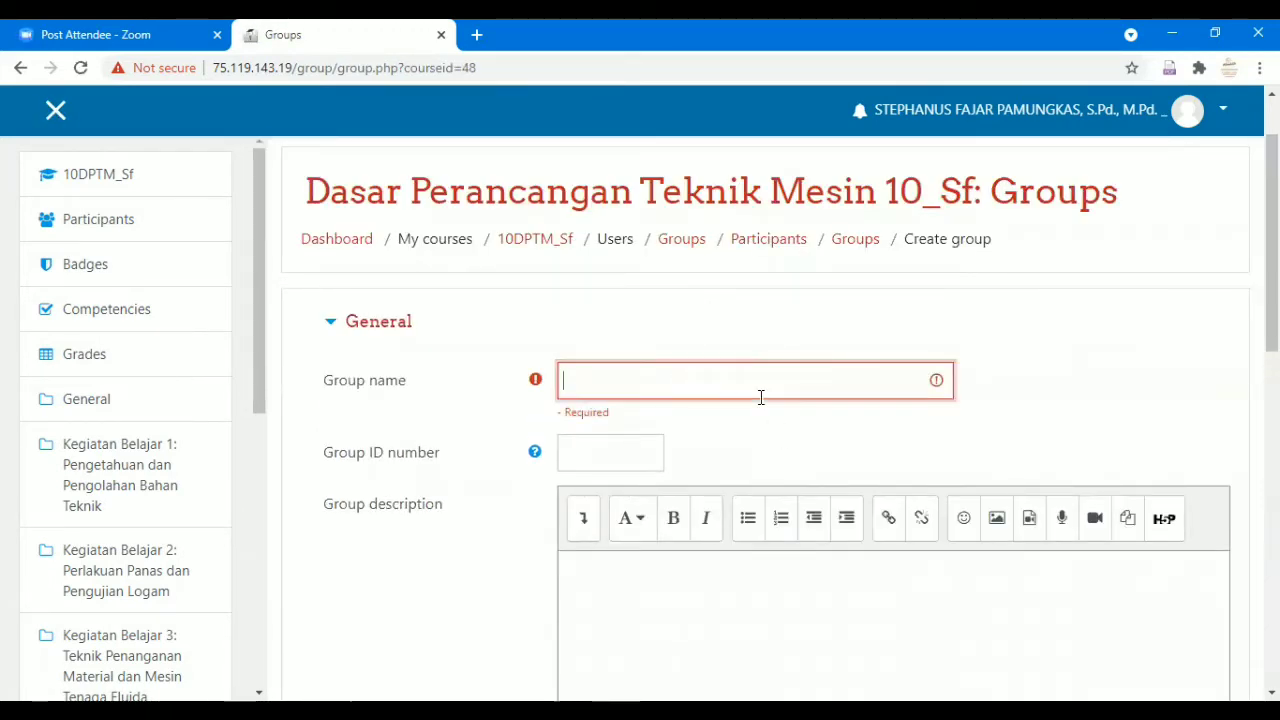
type("10 T")
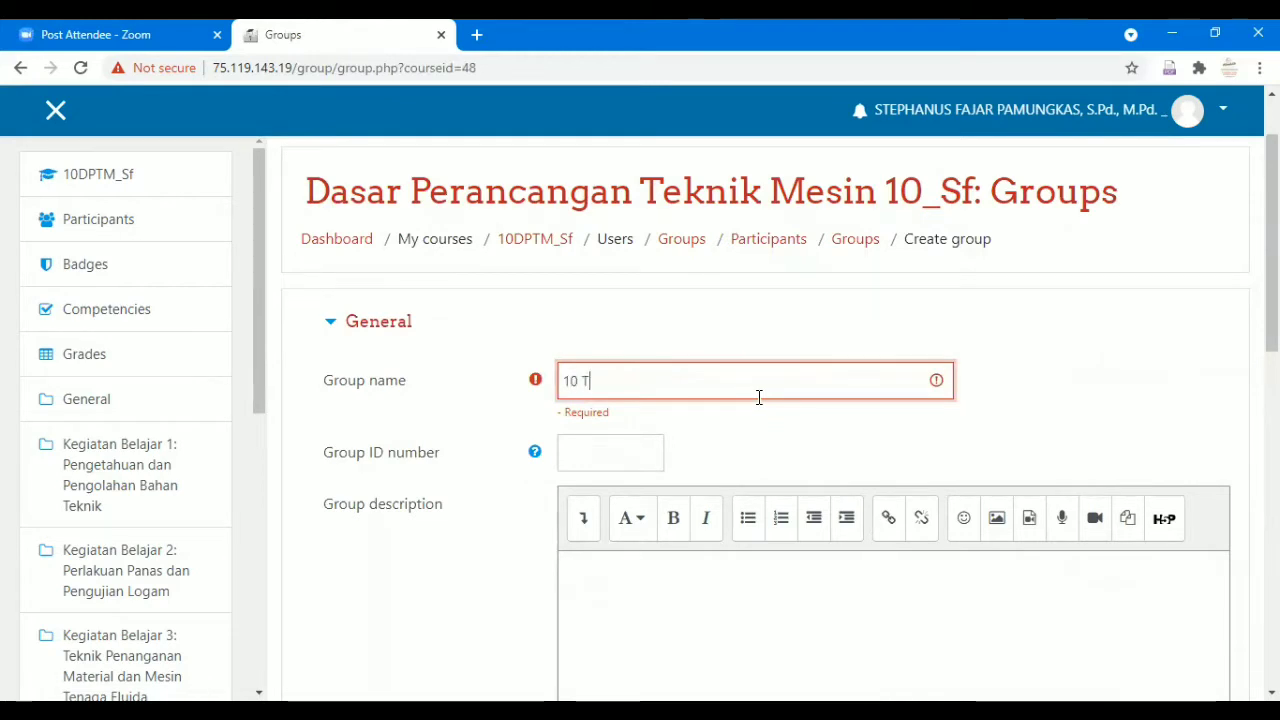
type("P 1")
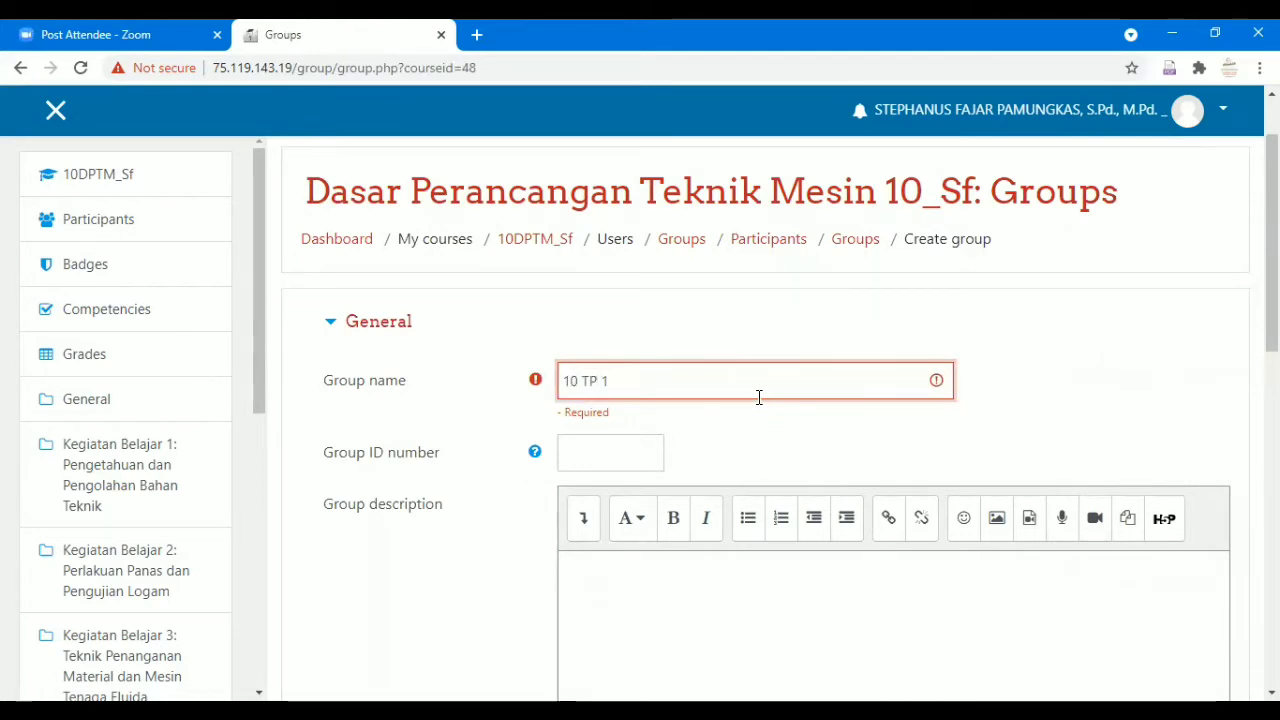
scroll(759, 397, "down", 1)
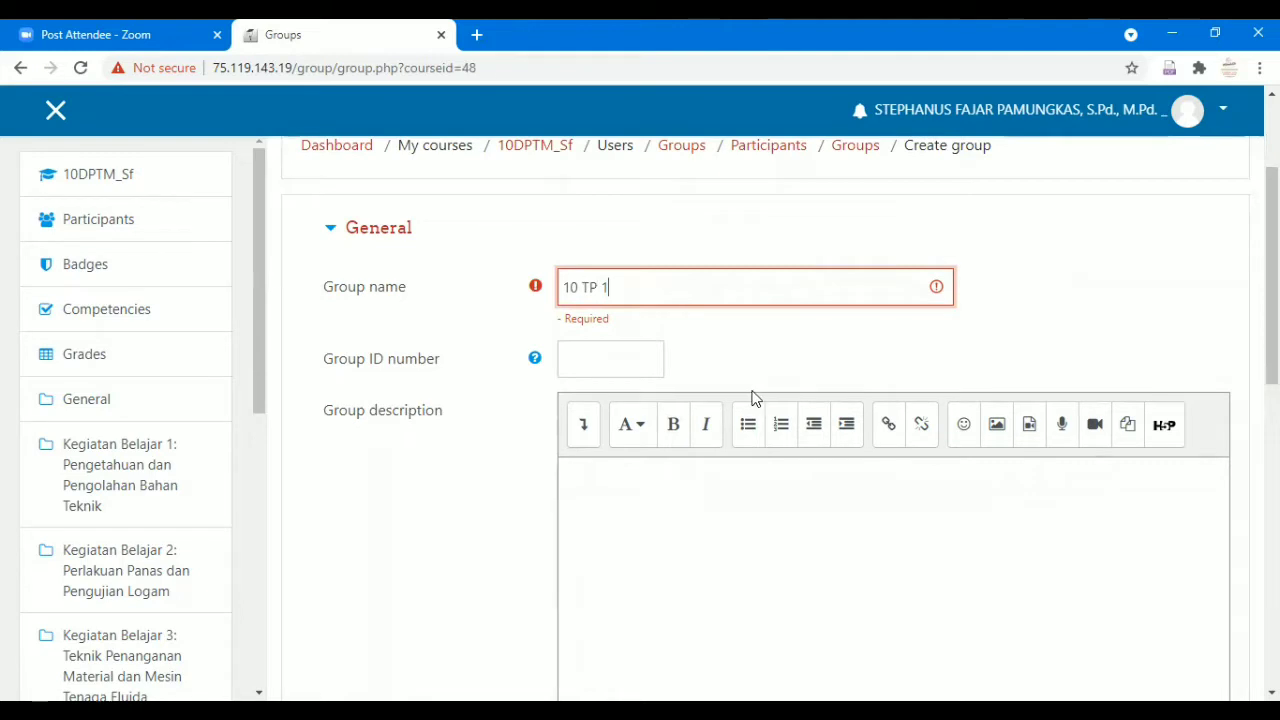
scroll(755, 397, "down", 1)
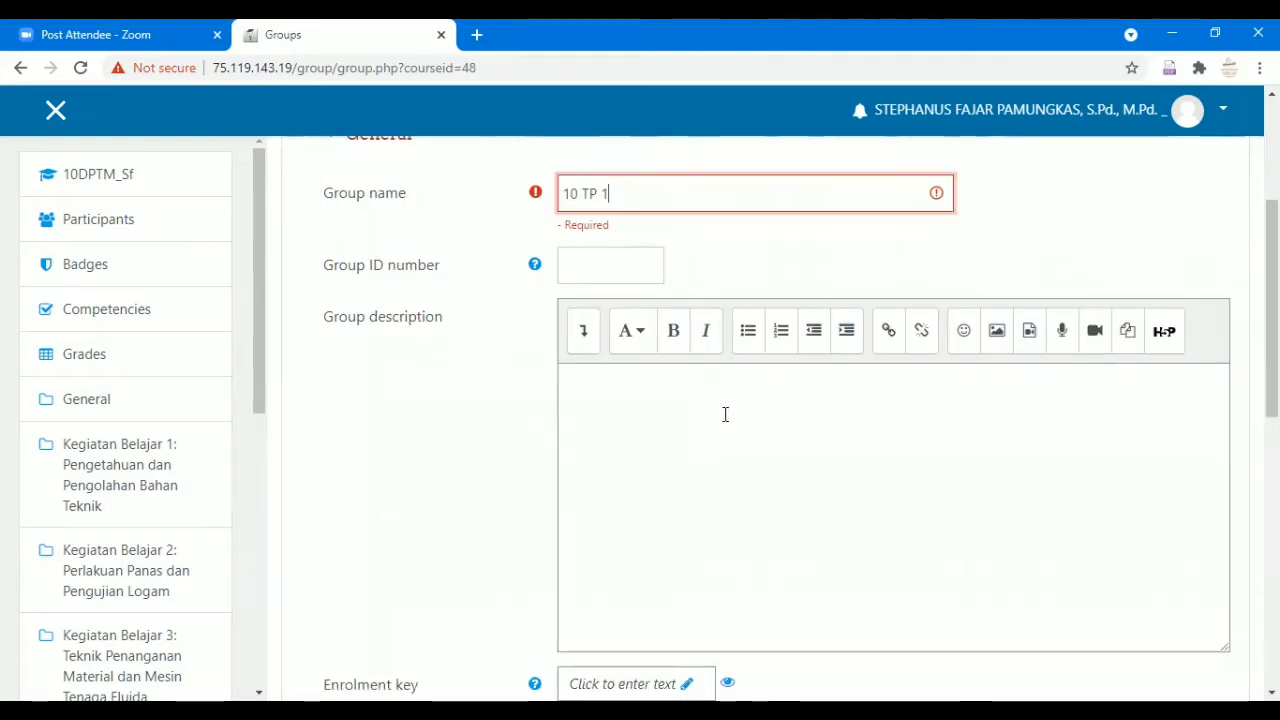
scroll(725, 414, "down", 3)
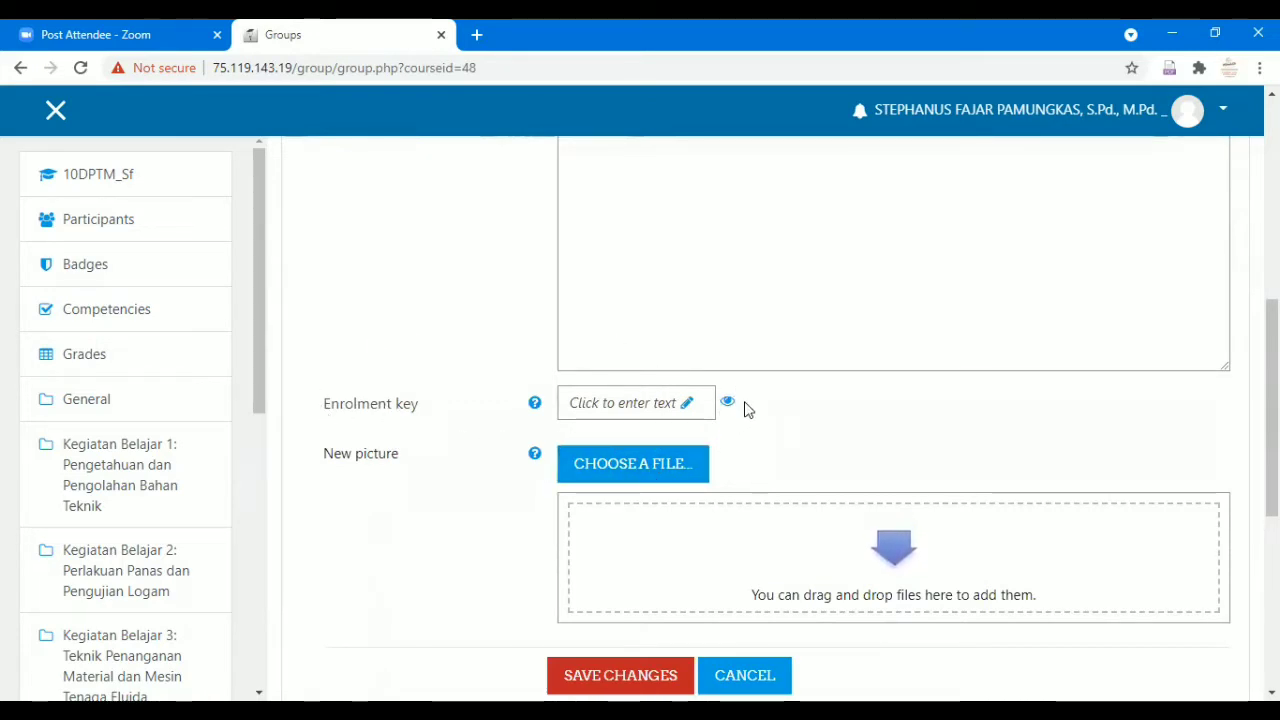
scroll(745, 404, "down", 1)
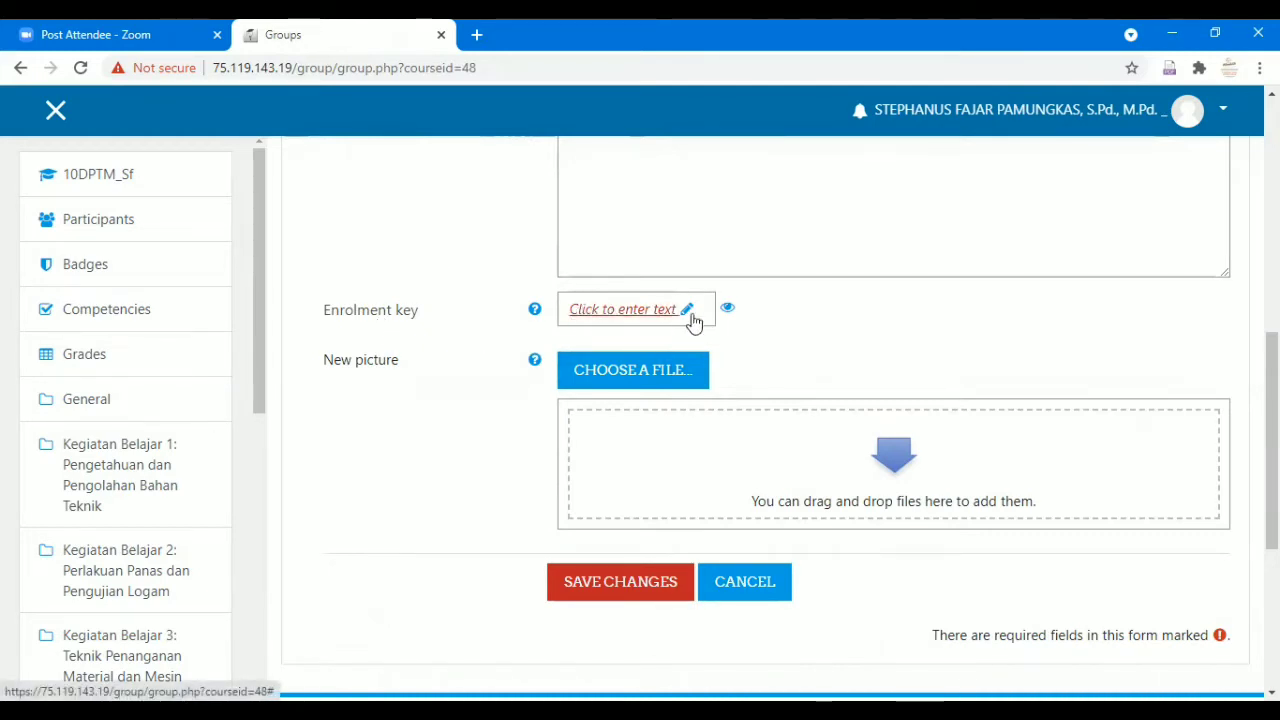
scroll(740, 327, "down", 2)
scroll(737, 330, "up", 8)
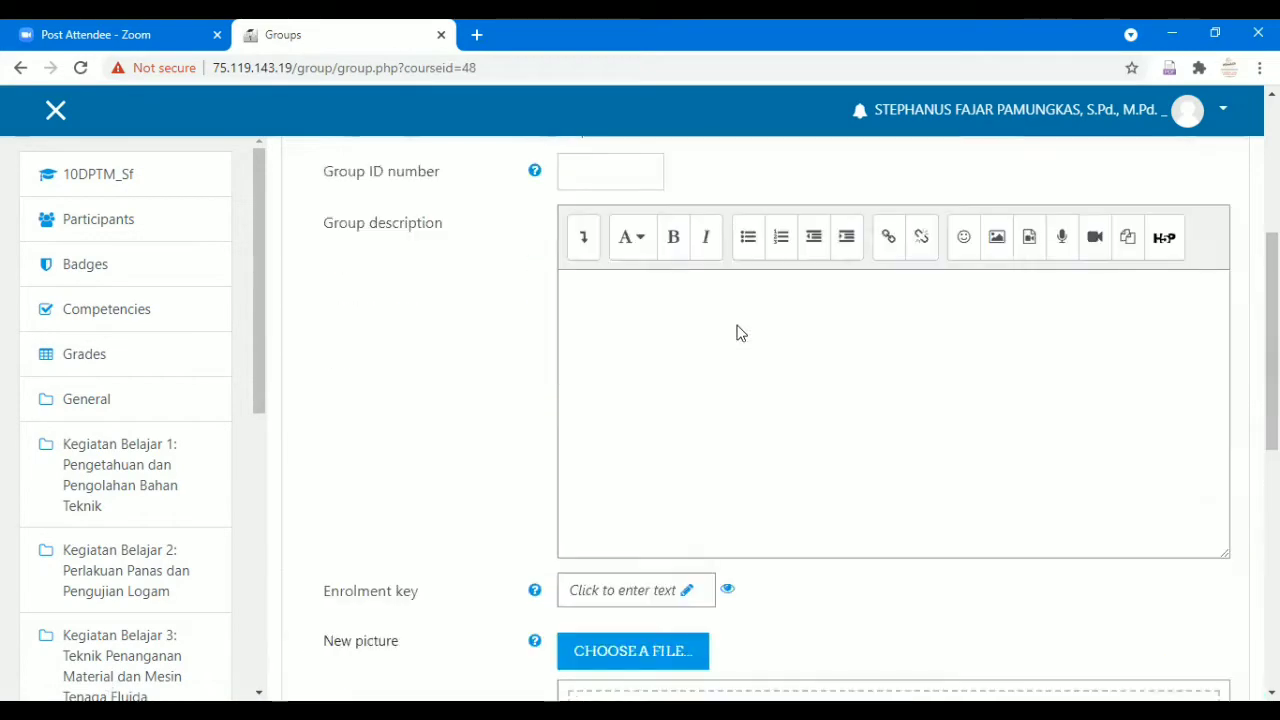
scroll(737, 334, "down", 10)
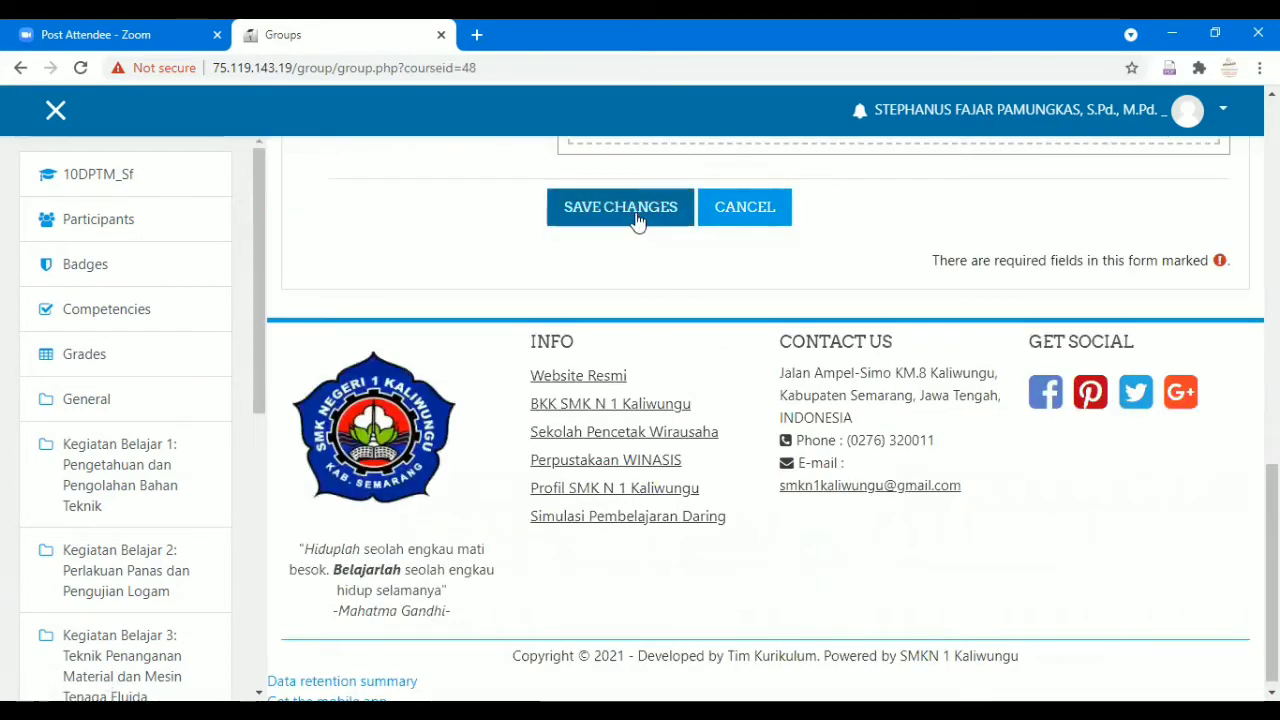
left_click(636, 220)
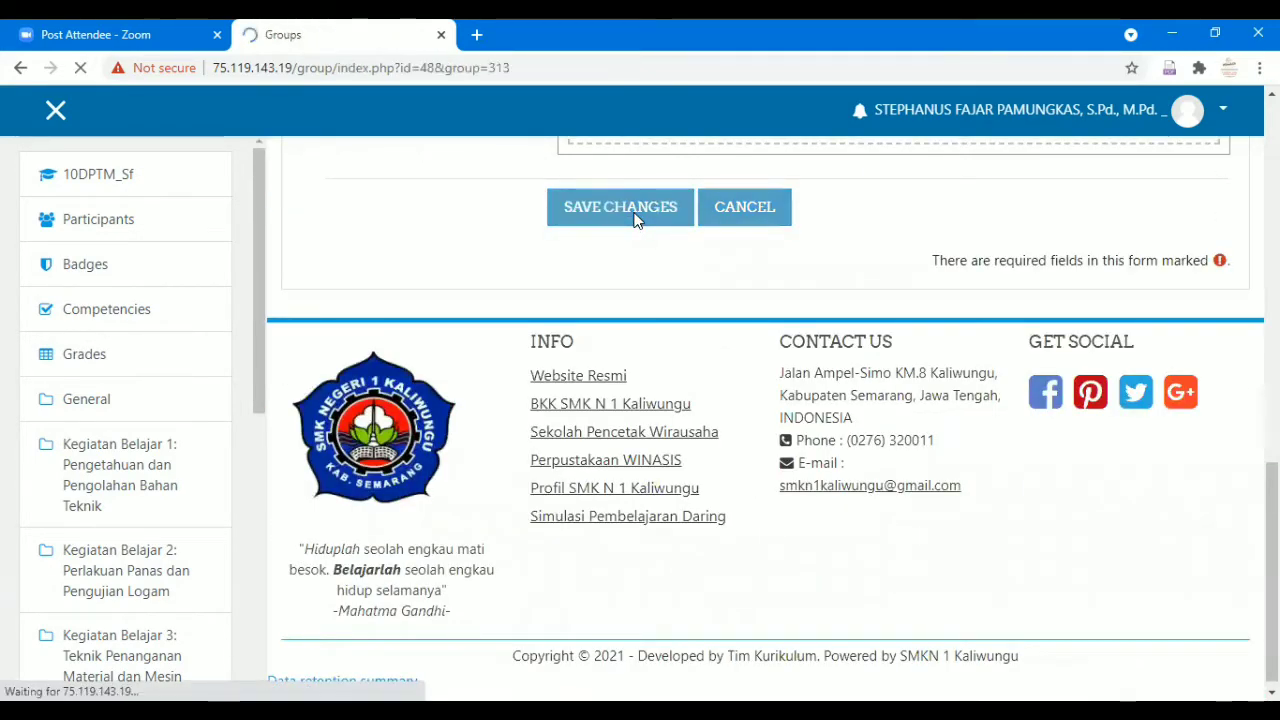
scroll(634, 300, "down", 3)
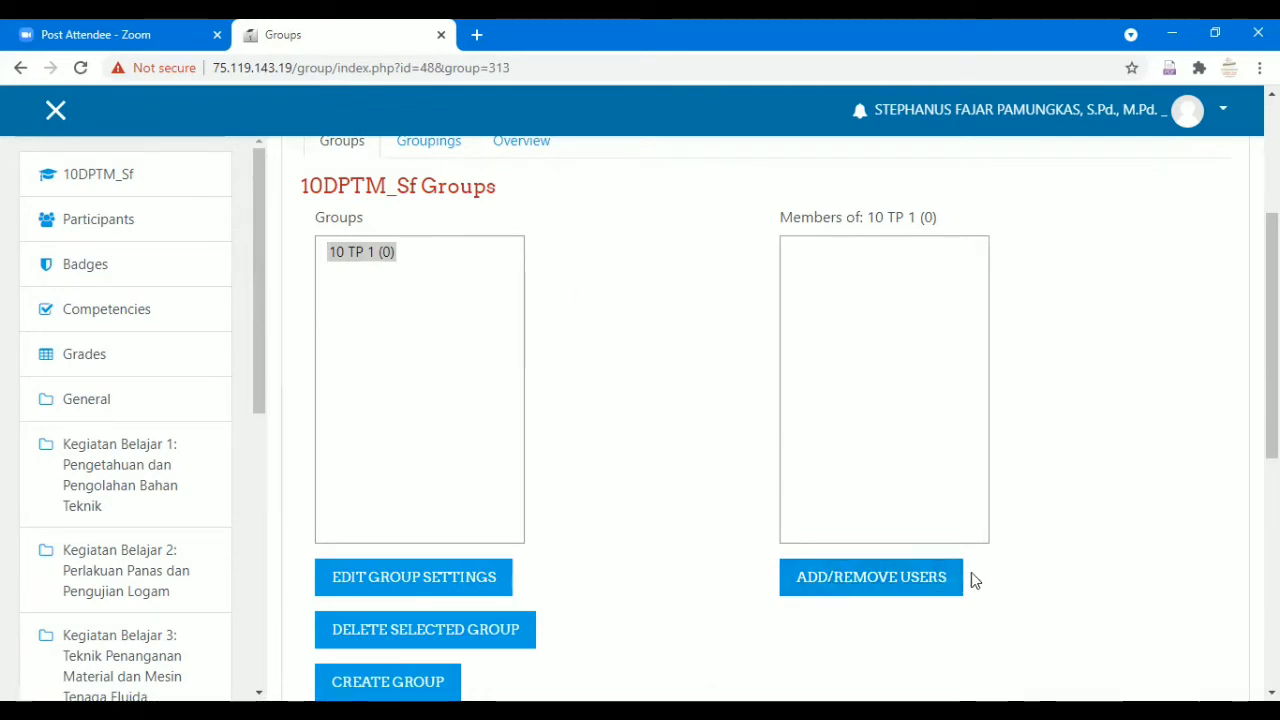
Open member management for group 10 TP 1 and filter potential members by 'X TP 1'.
left_click(940, 580)
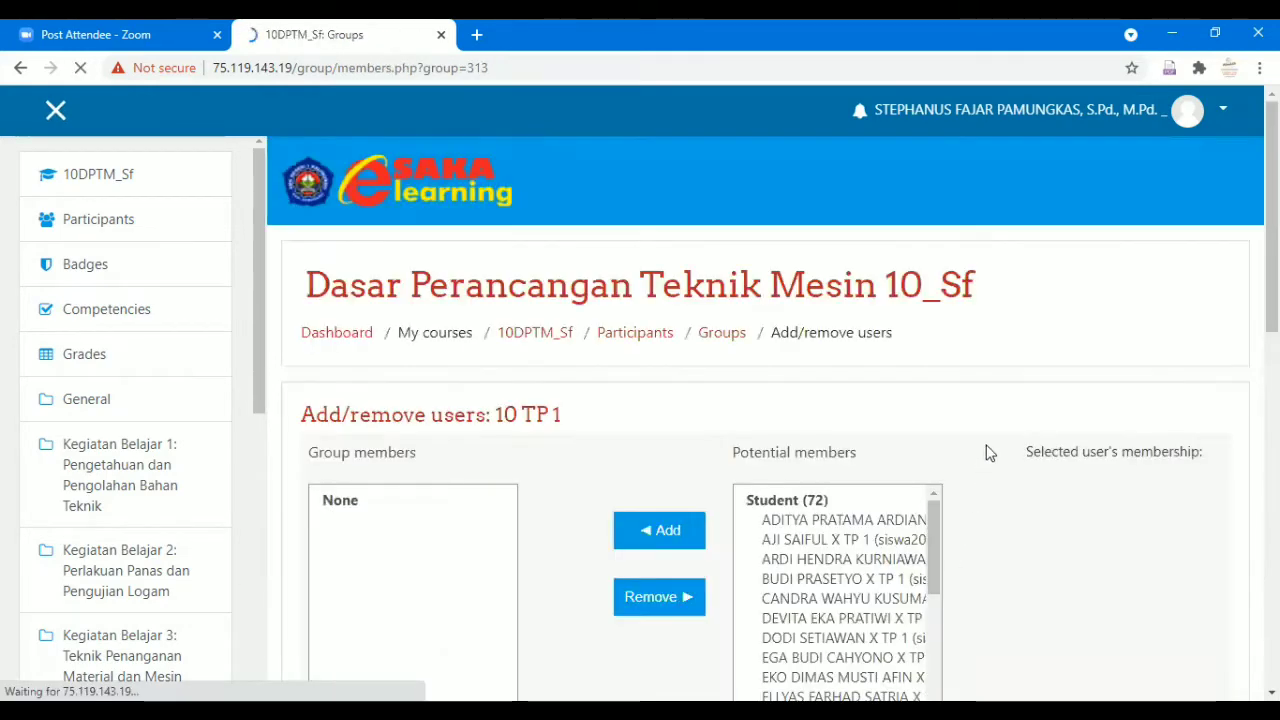
scroll(985, 455, "down", 3)
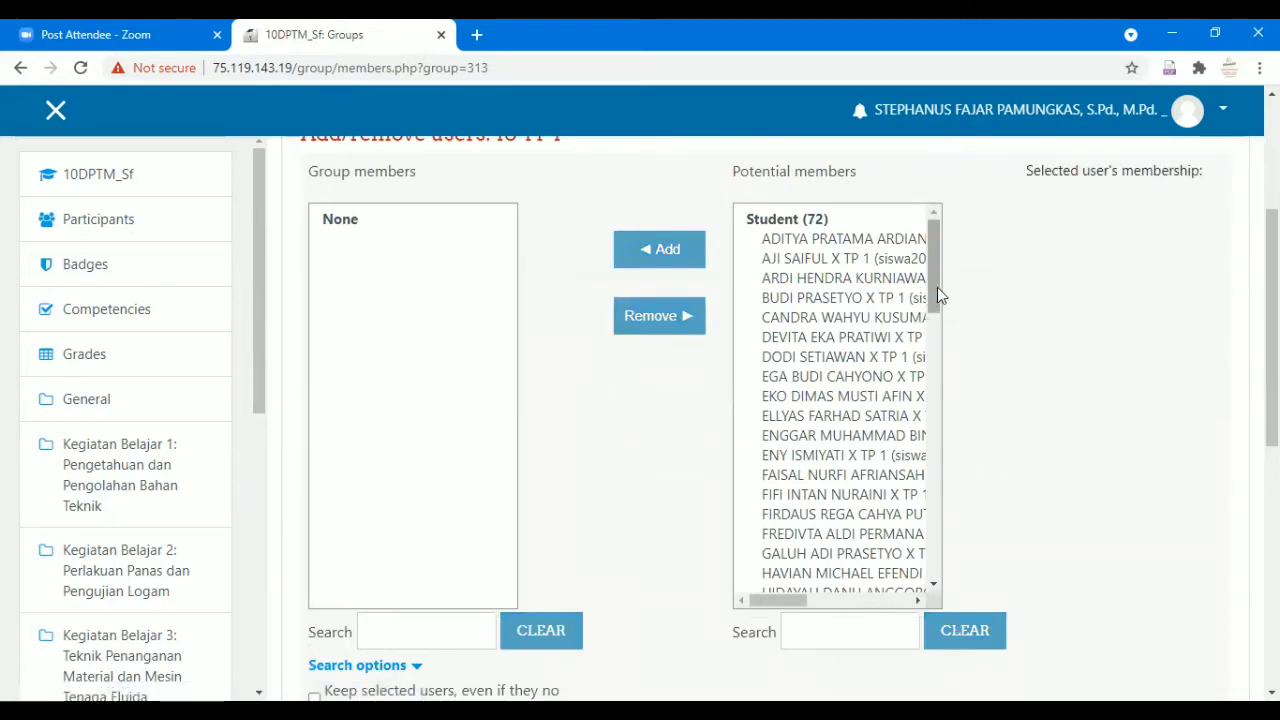
left_click_drag(936, 298, 931, 265)
scroll(990, 410, "down", 1)
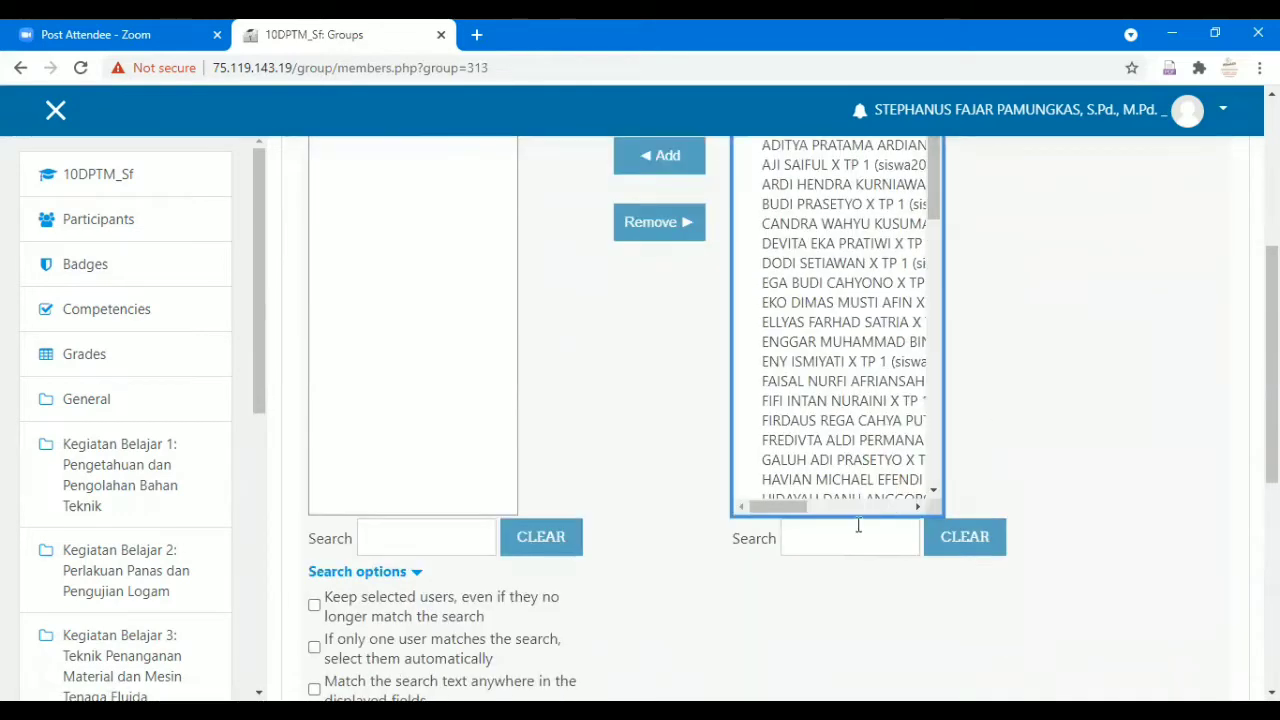
left_click(841, 543)
type("X")
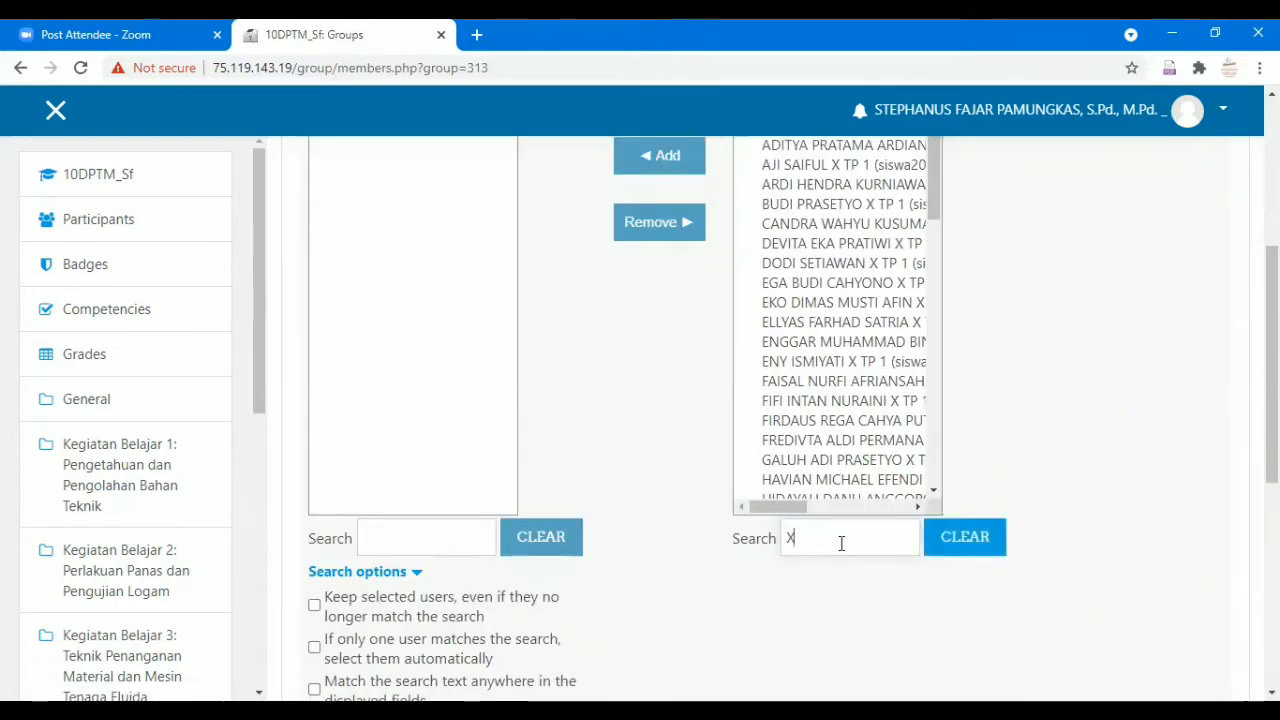
type(" T")
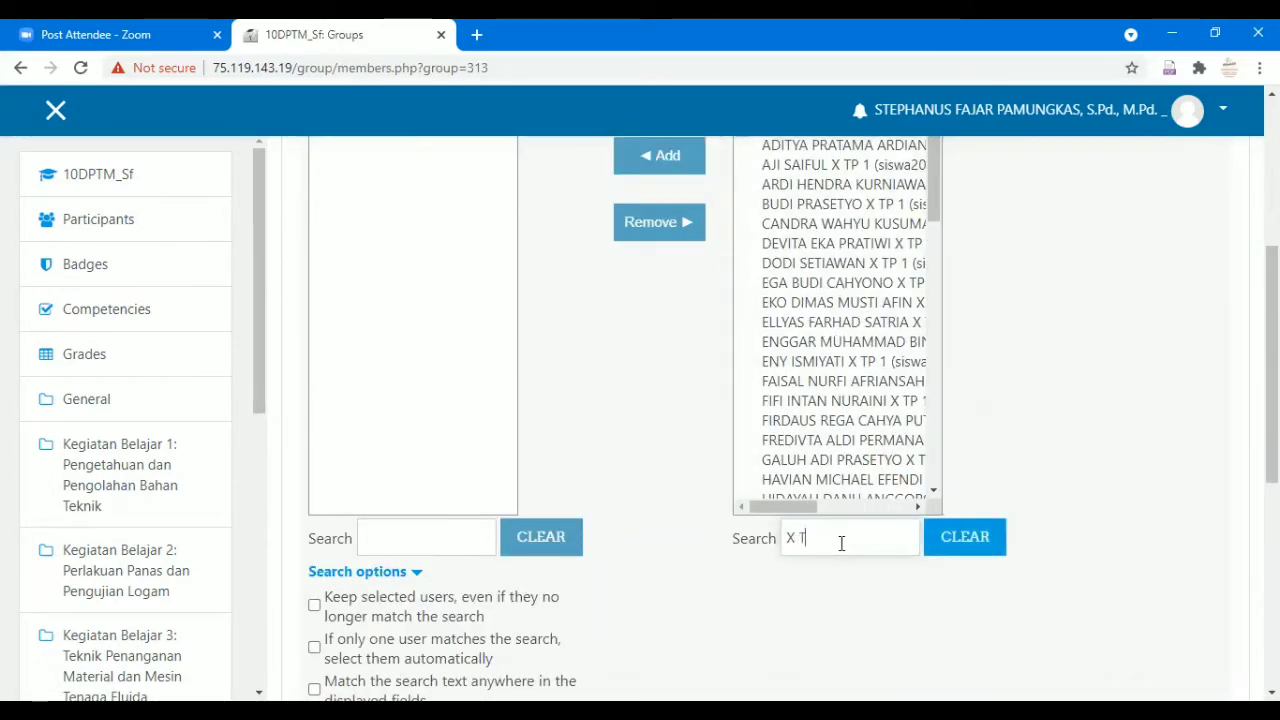
type("P 1")
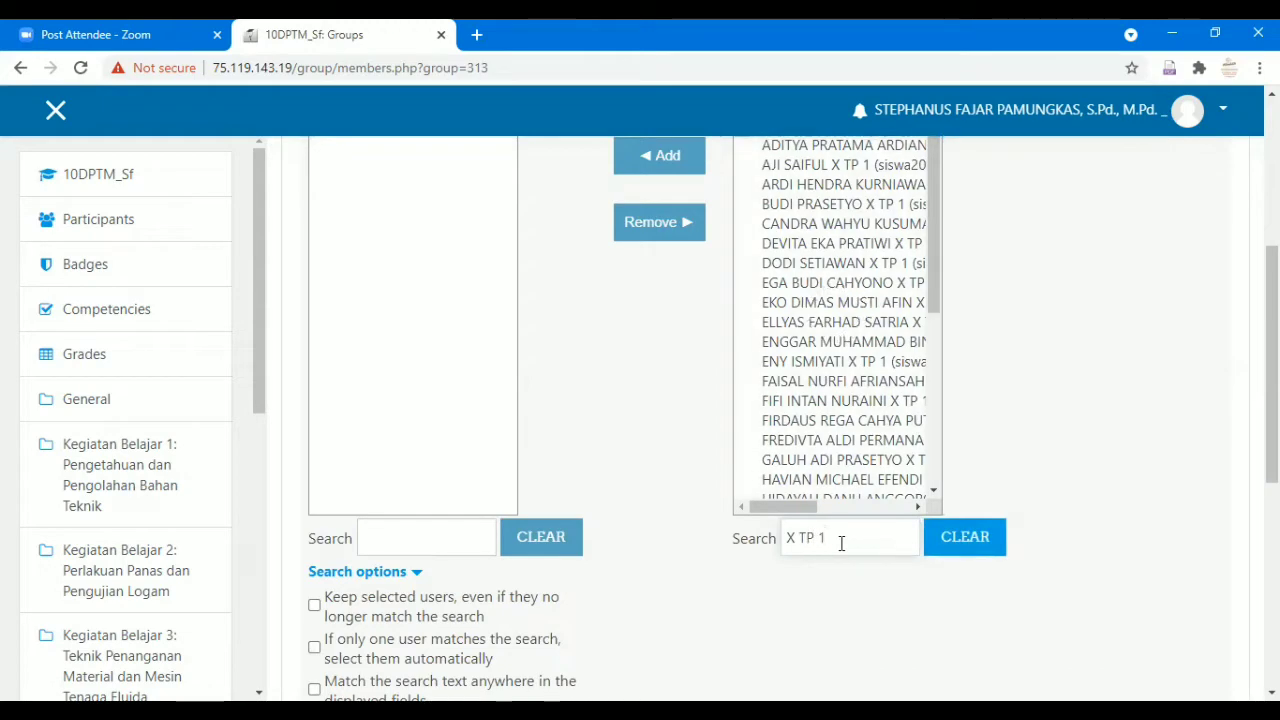
Select all 36 matching X TP 1 students and add them to the group.
scroll(853, 488, "up", 2)
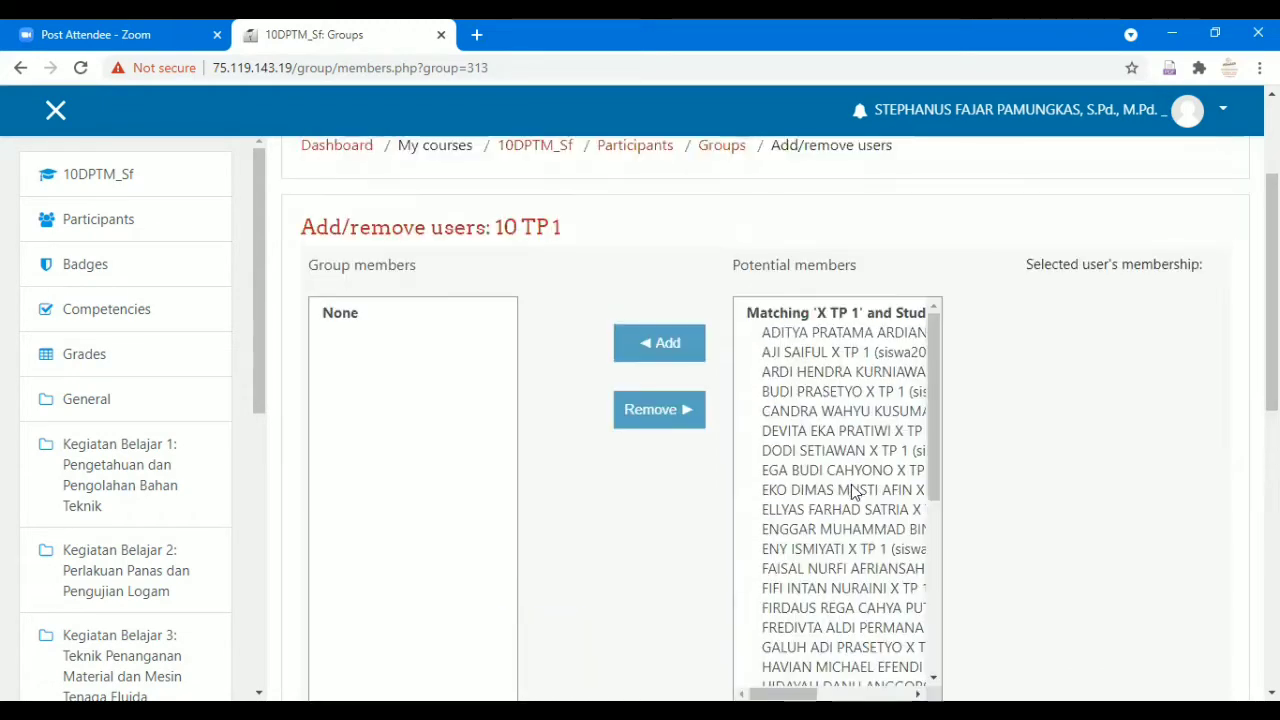
left_click(876, 338)
scroll(877, 355, "down", 5)
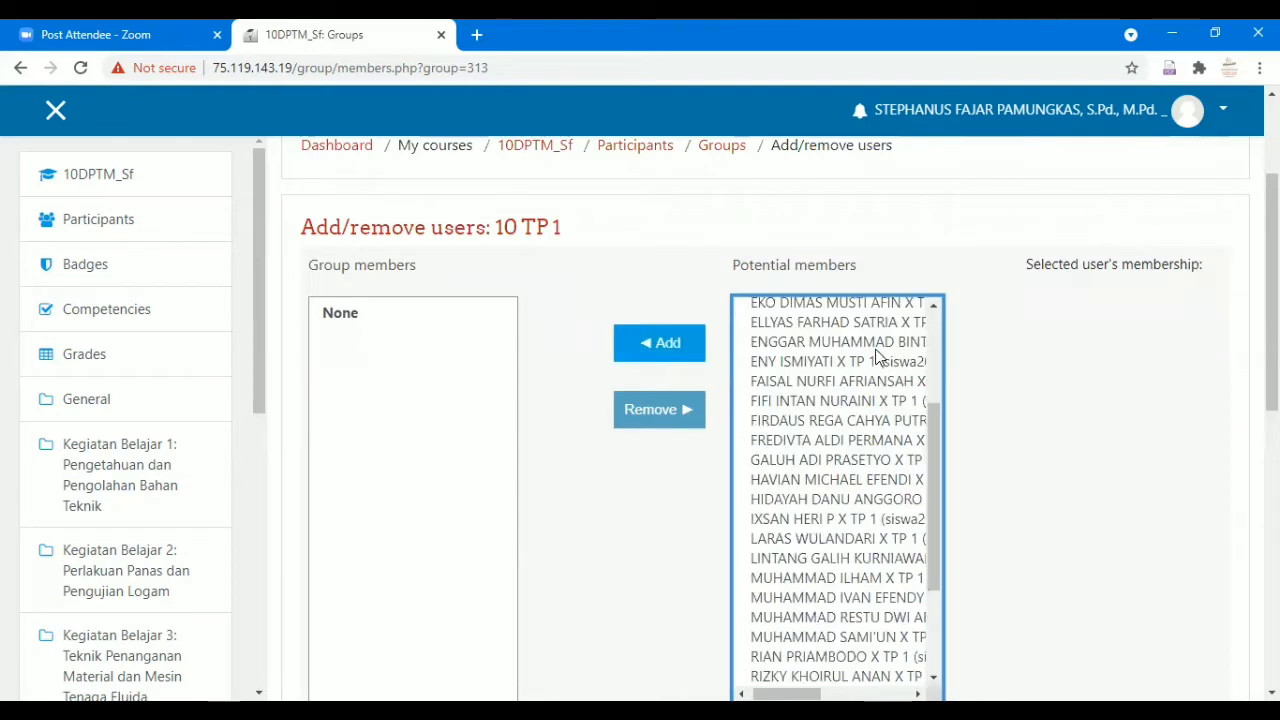
scroll(839, 541, "down", 1)
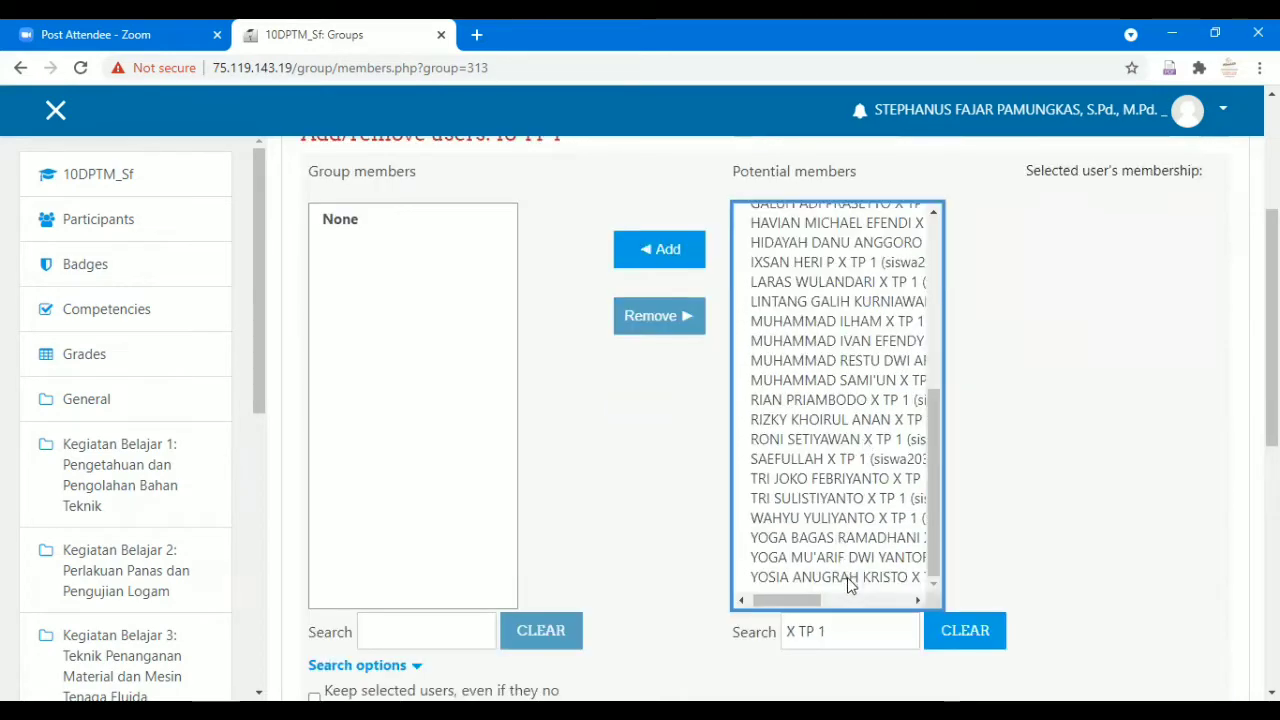
left_click(848, 580, "shift")
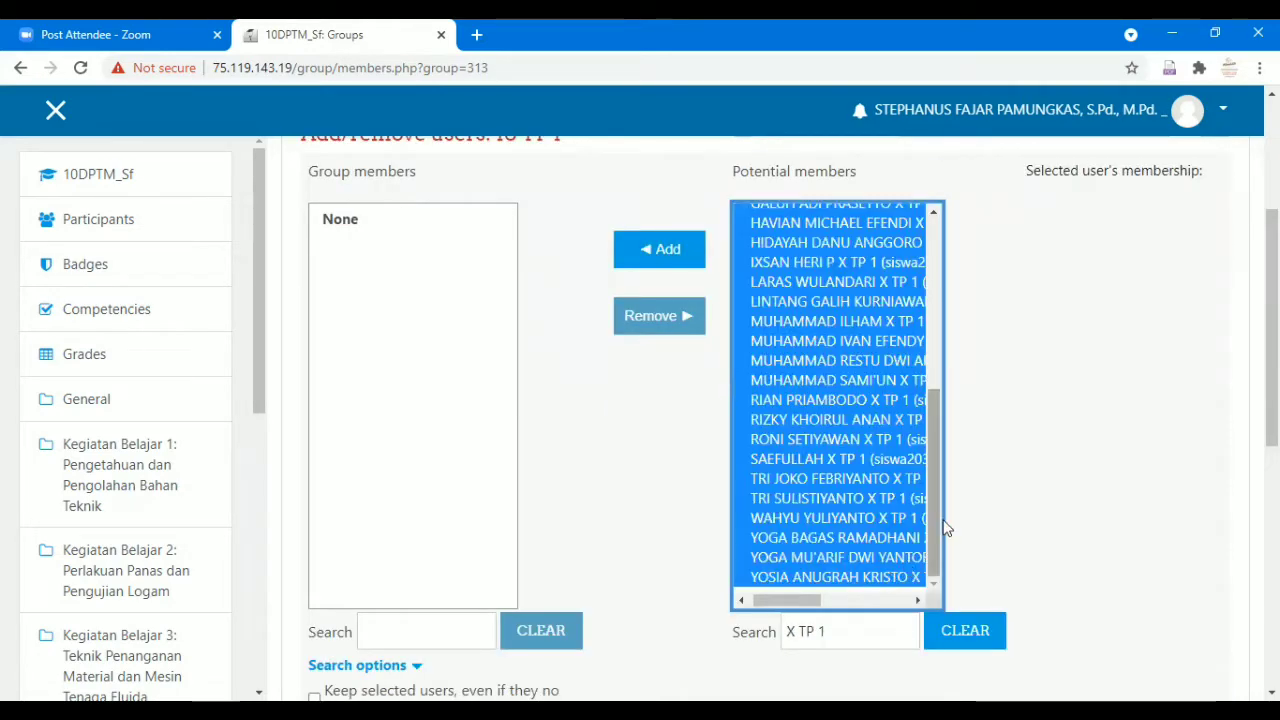
left_click_drag(939, 508, 937, 304)
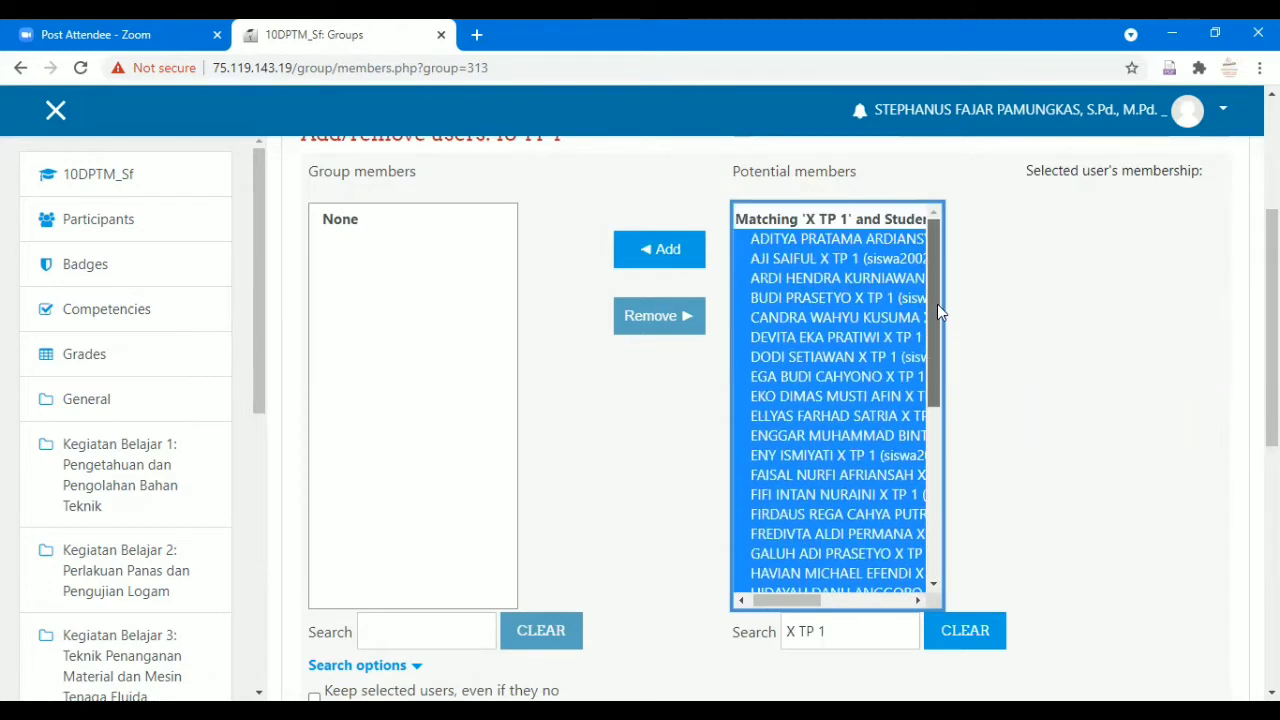
left_click(676, 255)
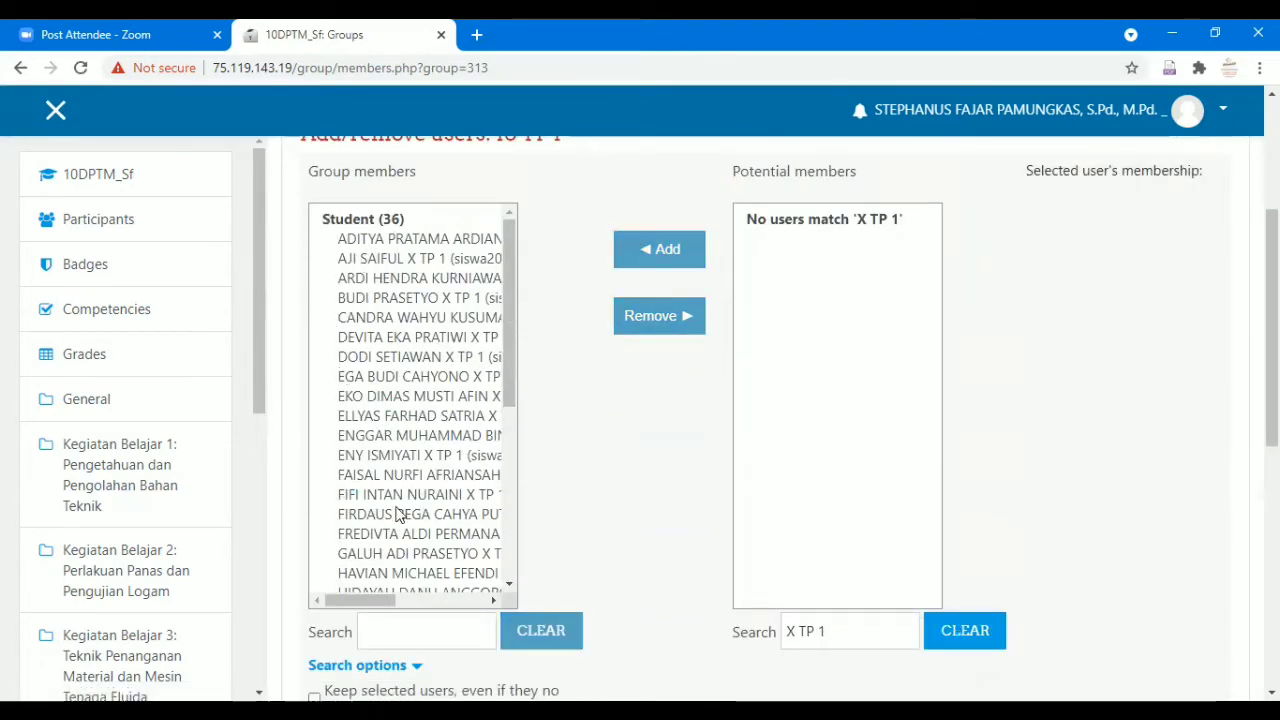
scroll(470, 445, "down", 3)
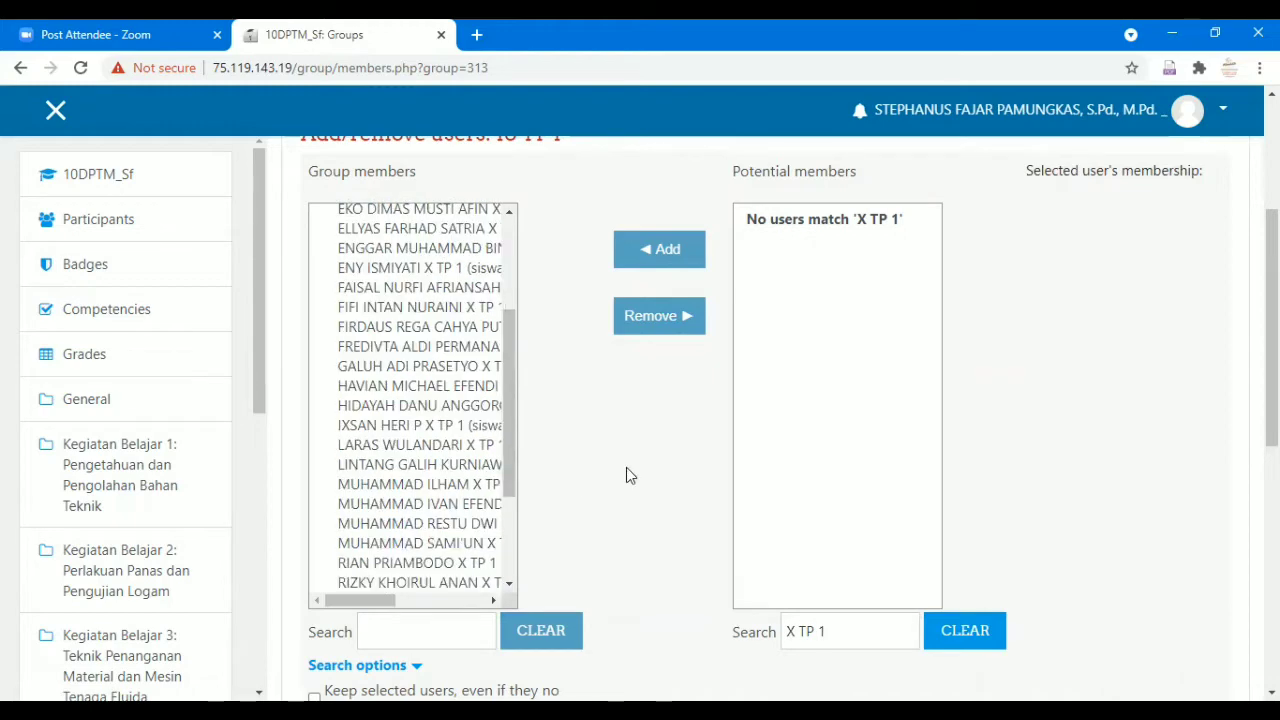
scroll(626, 472, "down", 4)
scroll(630, 460, "up", 6)
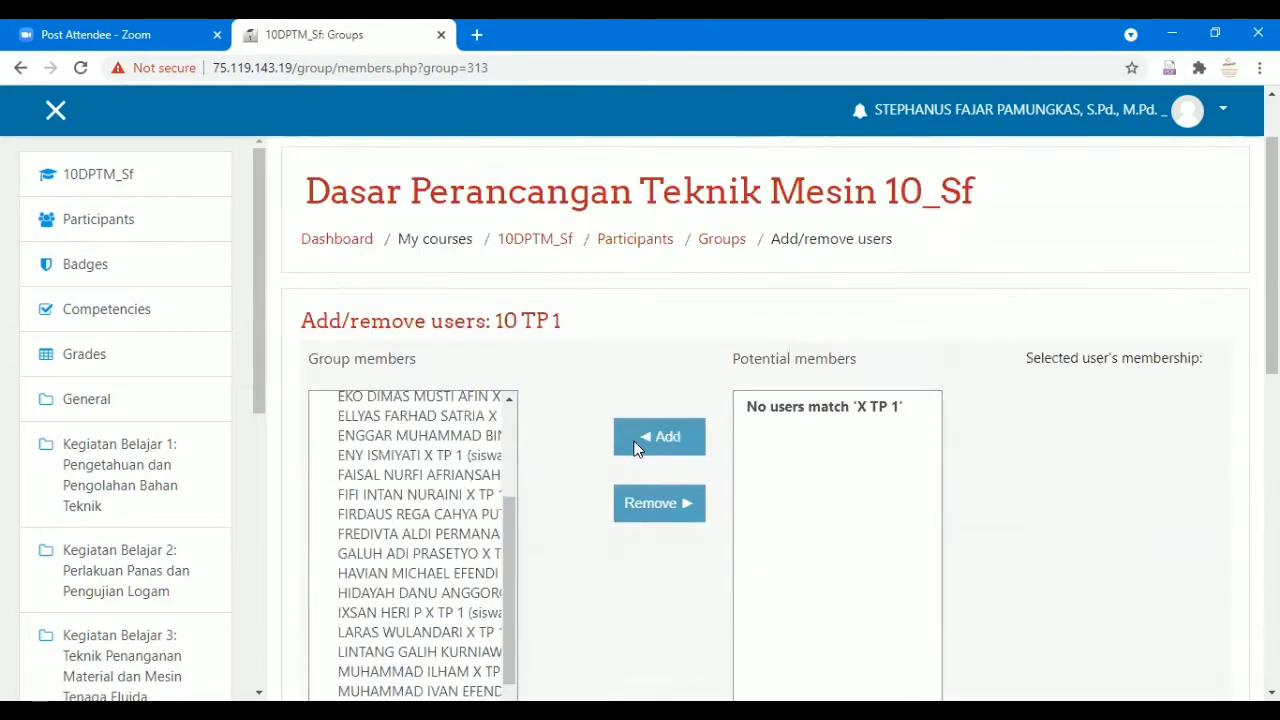
scroll(636, 448, "down", 5)
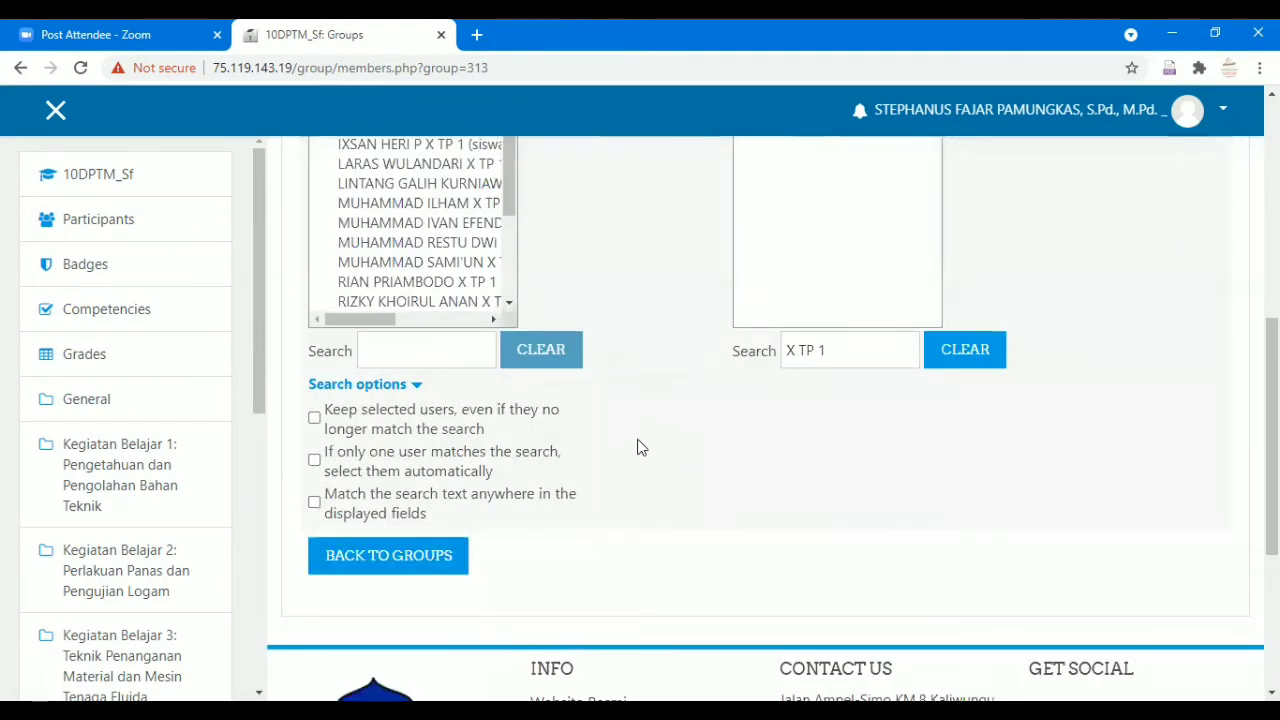
From the Groups overview, create and save a new group named '10 TP 2'.
left_click(443, 552)
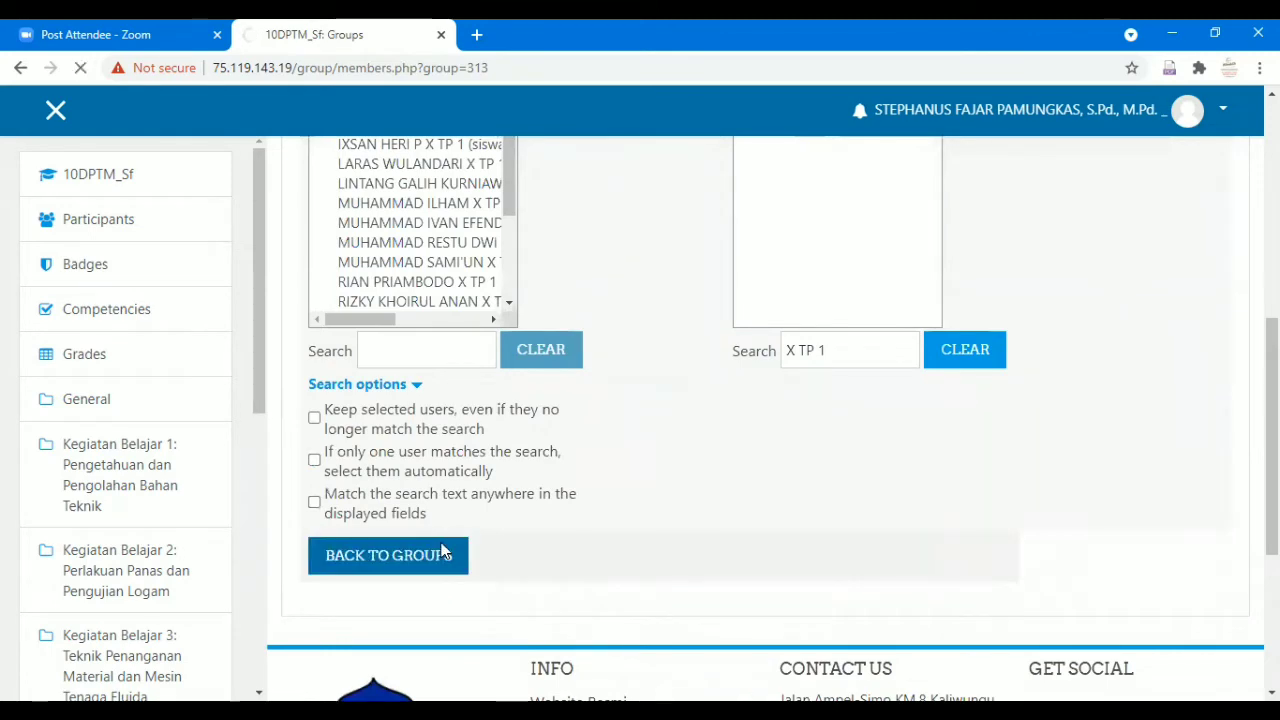
scroll(561, 471, "down", 2)
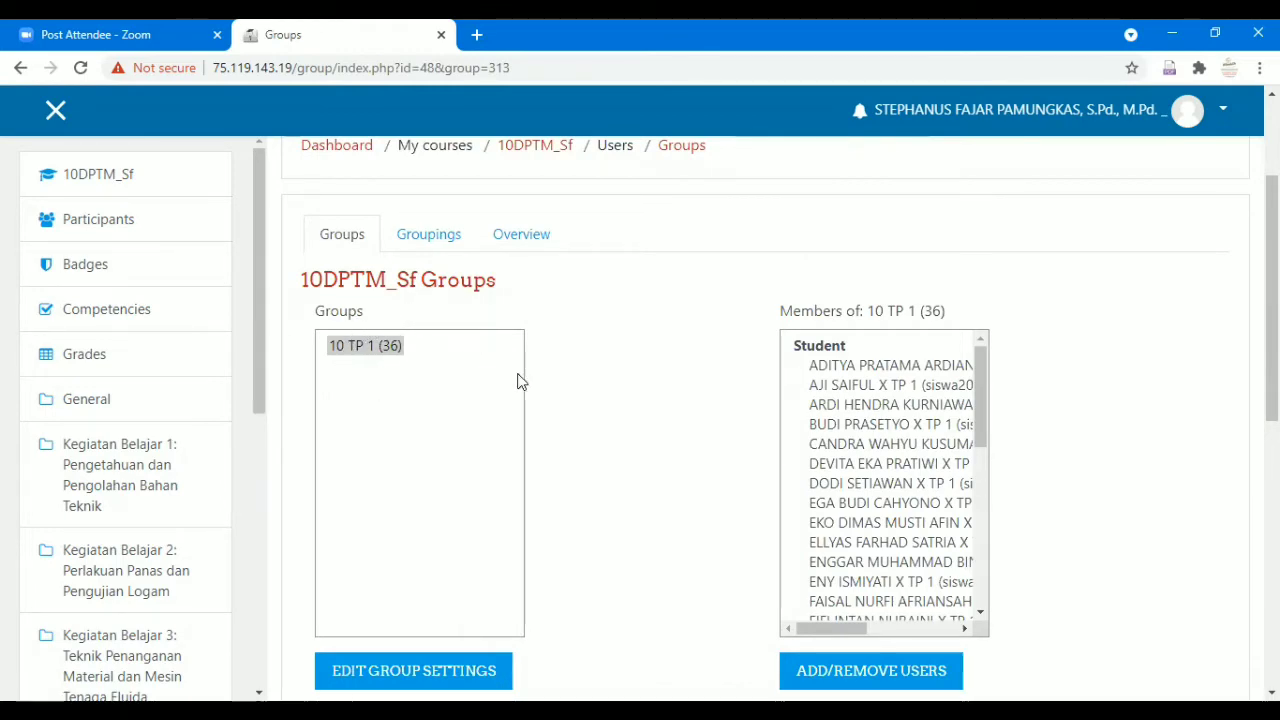
scroll(518, 381, "down", 3)
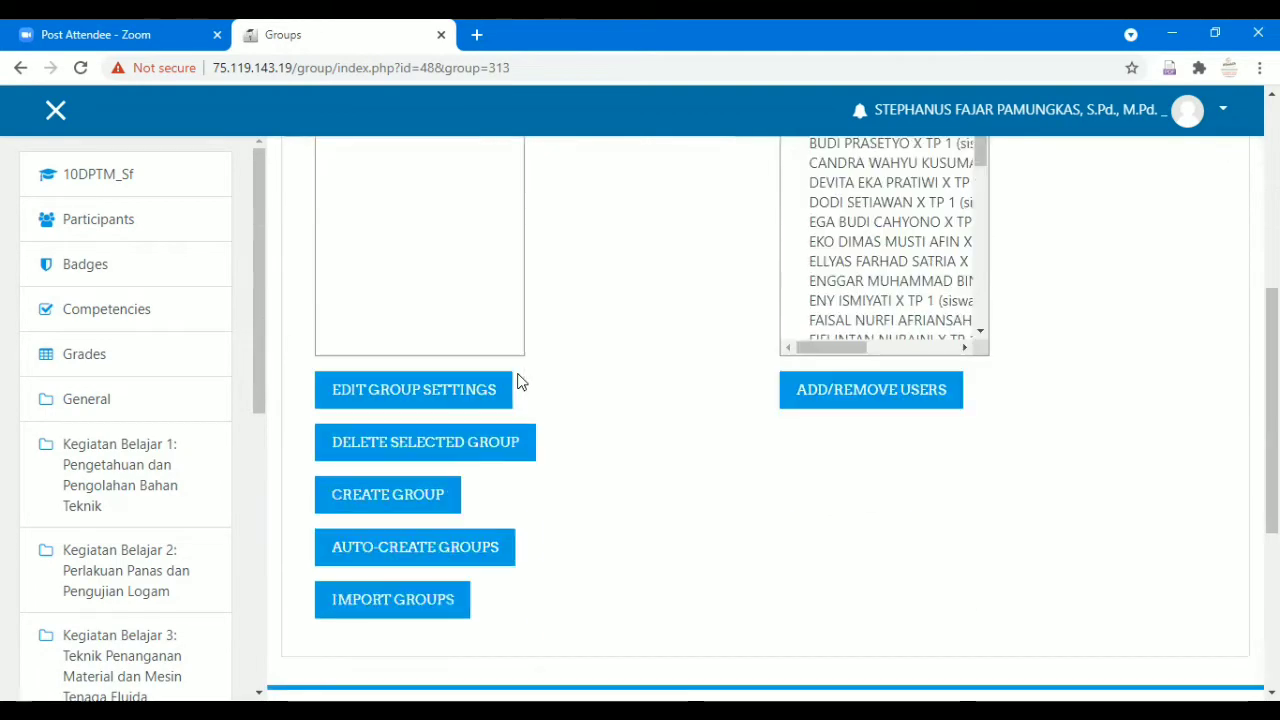
left_click(445, 497)
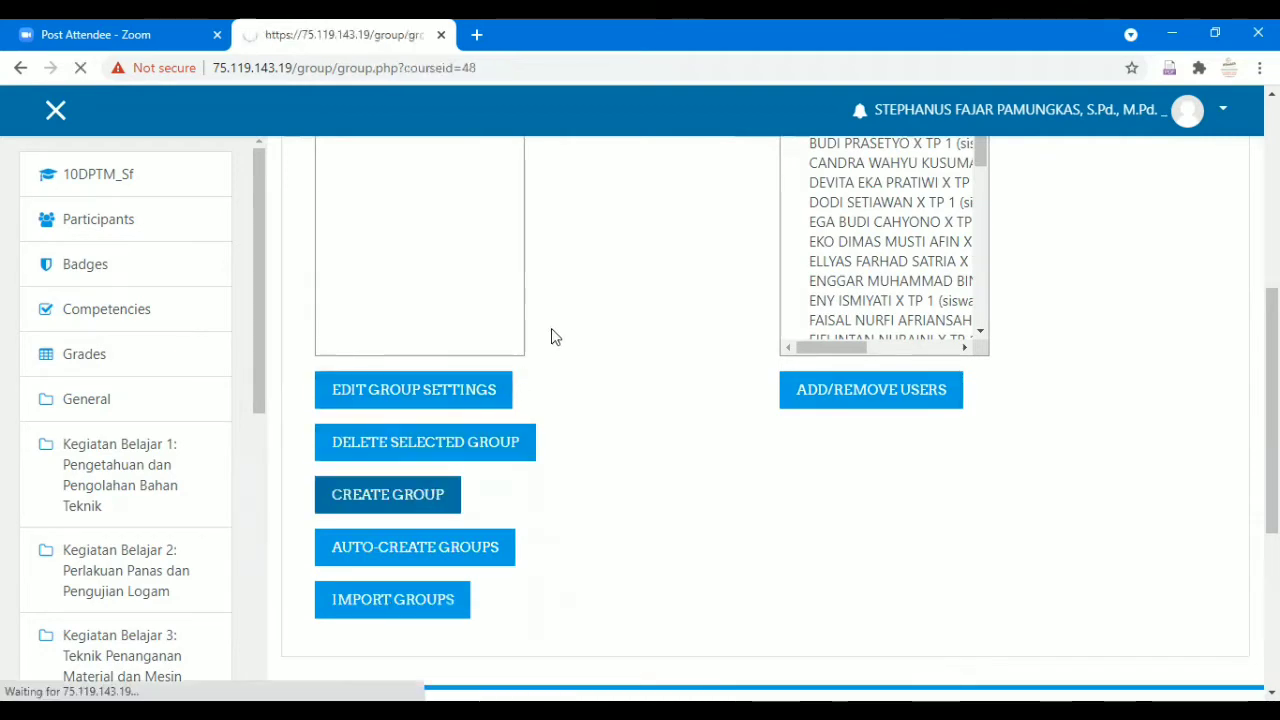
type("10")
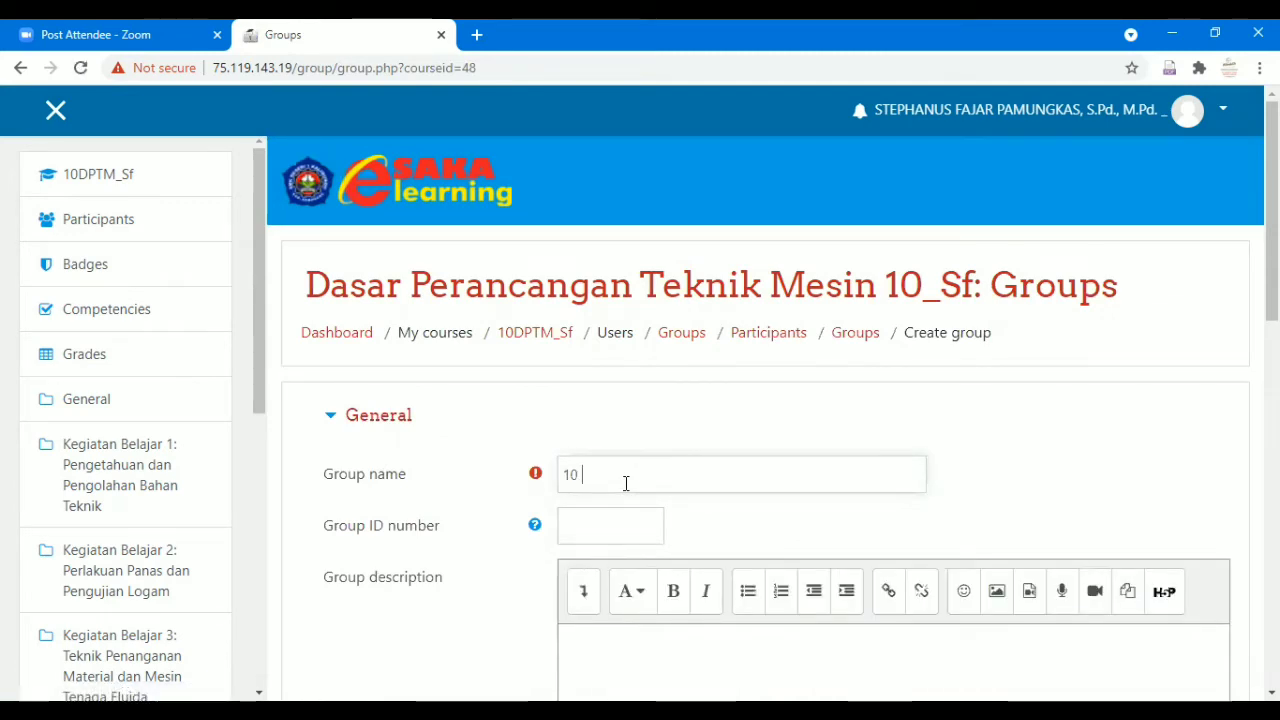
type(" TP 2")
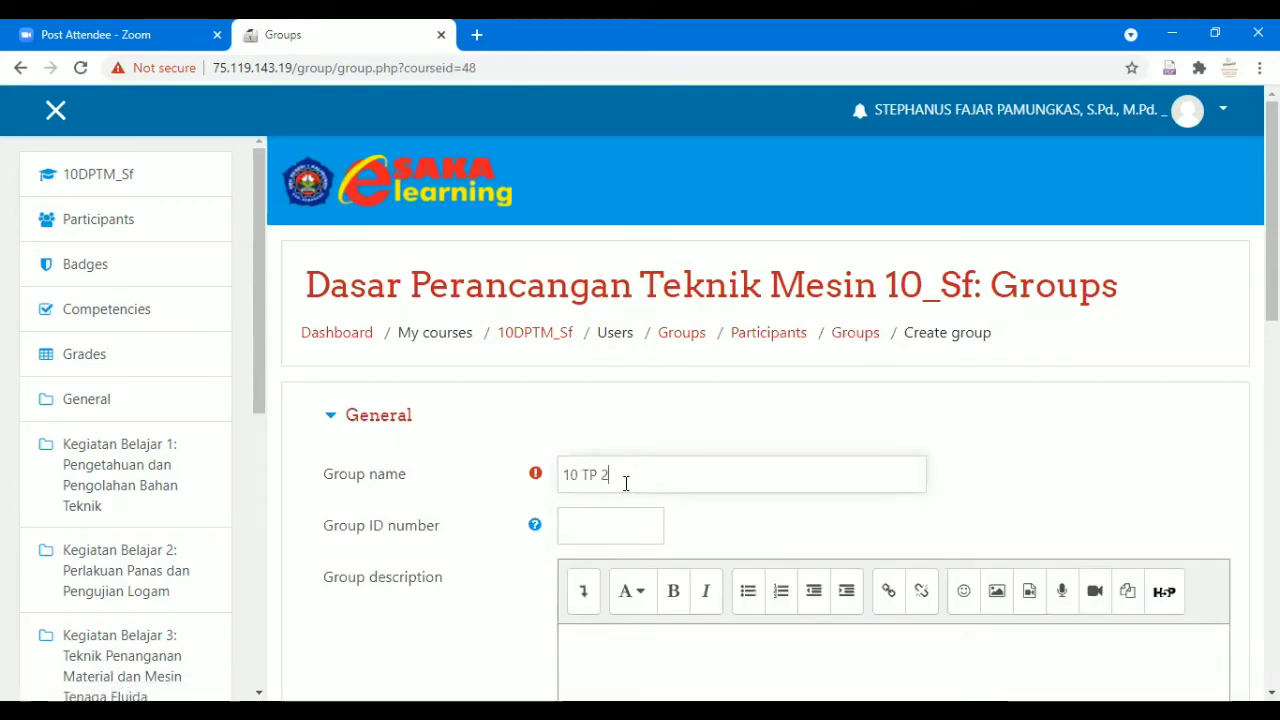
scroll(625, 485, "down", 8)
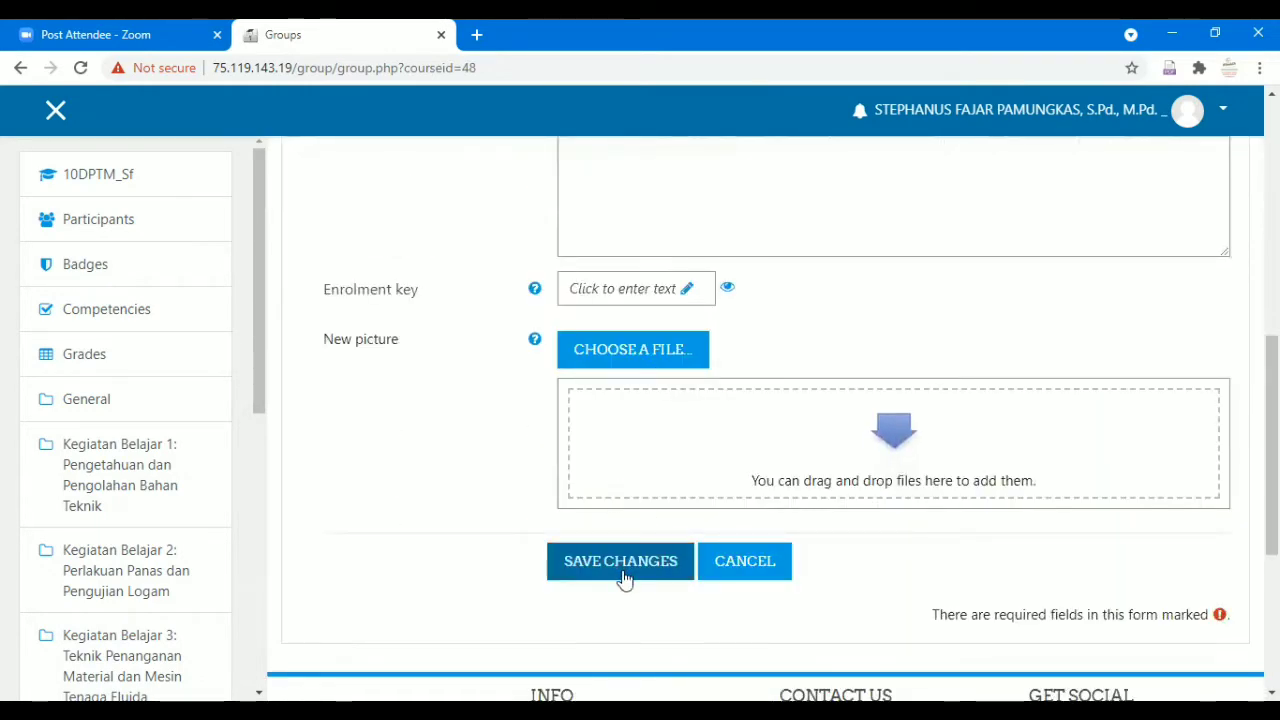
left_click(621, 572)
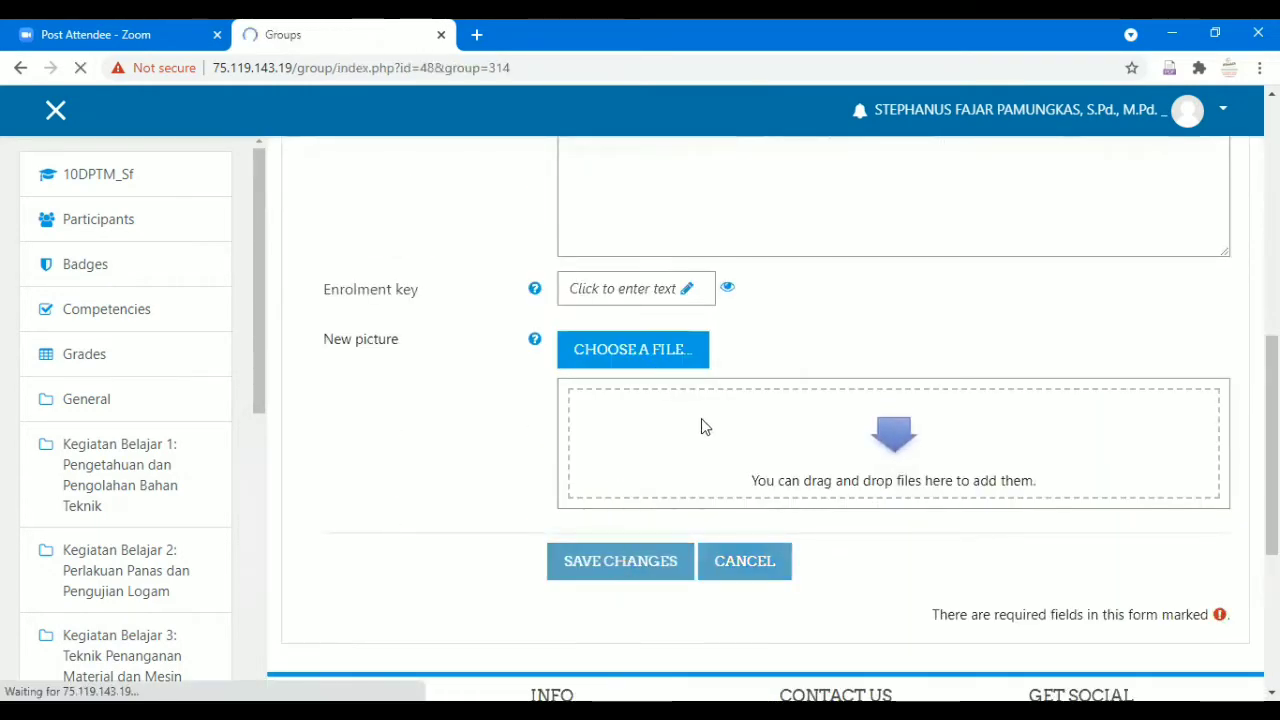
scroll(763, 400, "down", 5)
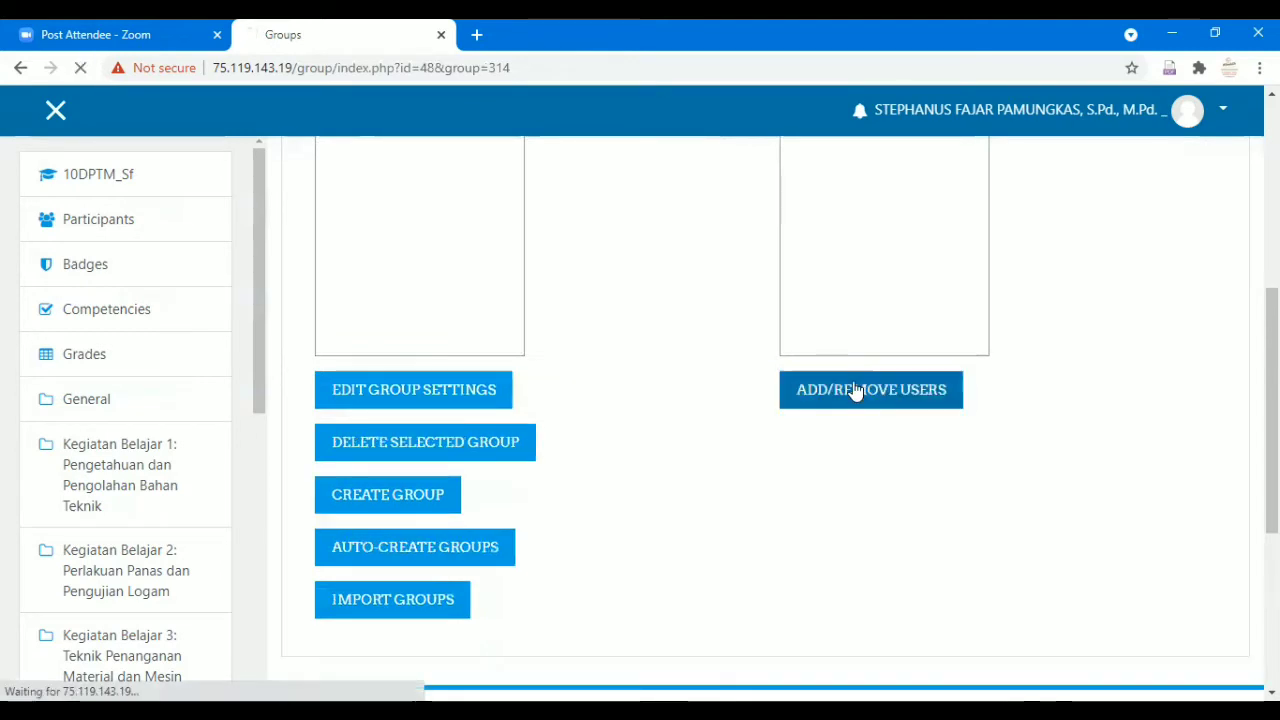
Open member management for group 10 TP 2 and search potential members for 'X TP 2'.
left_click(855, 390)
scroll(851, 395, "down", 3)
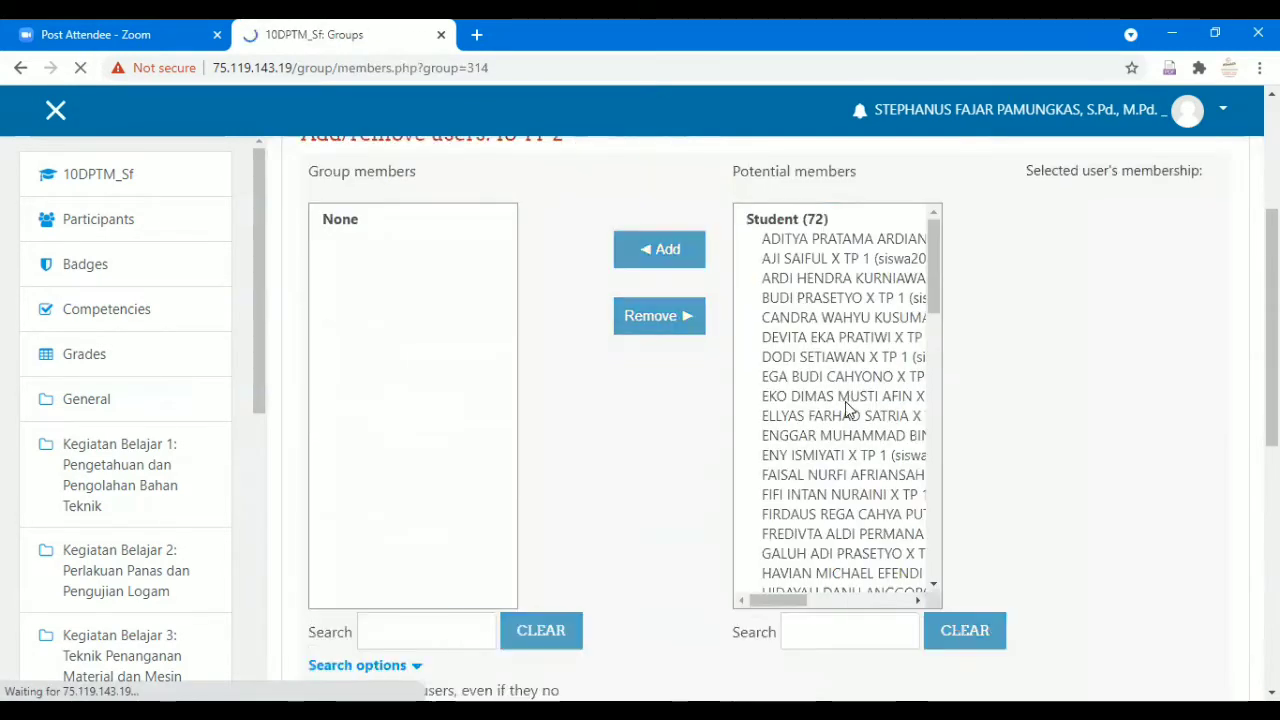
left_click(849, 633)
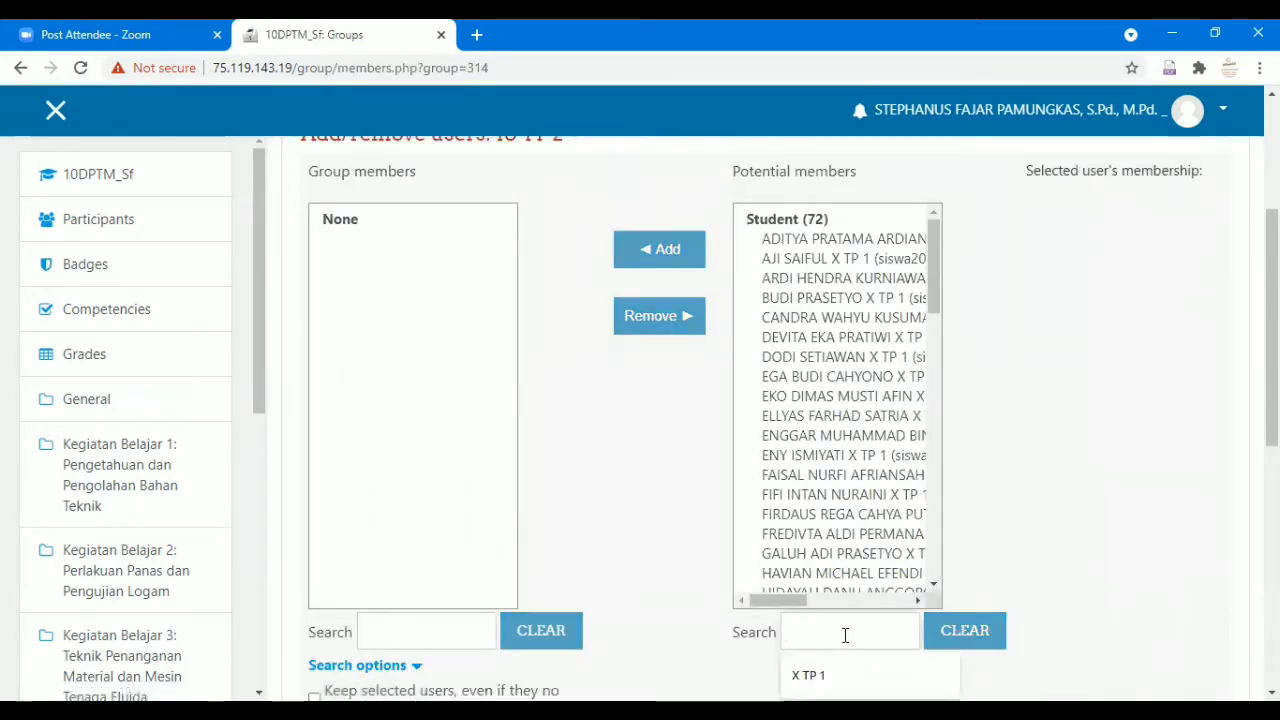
type("X TP")
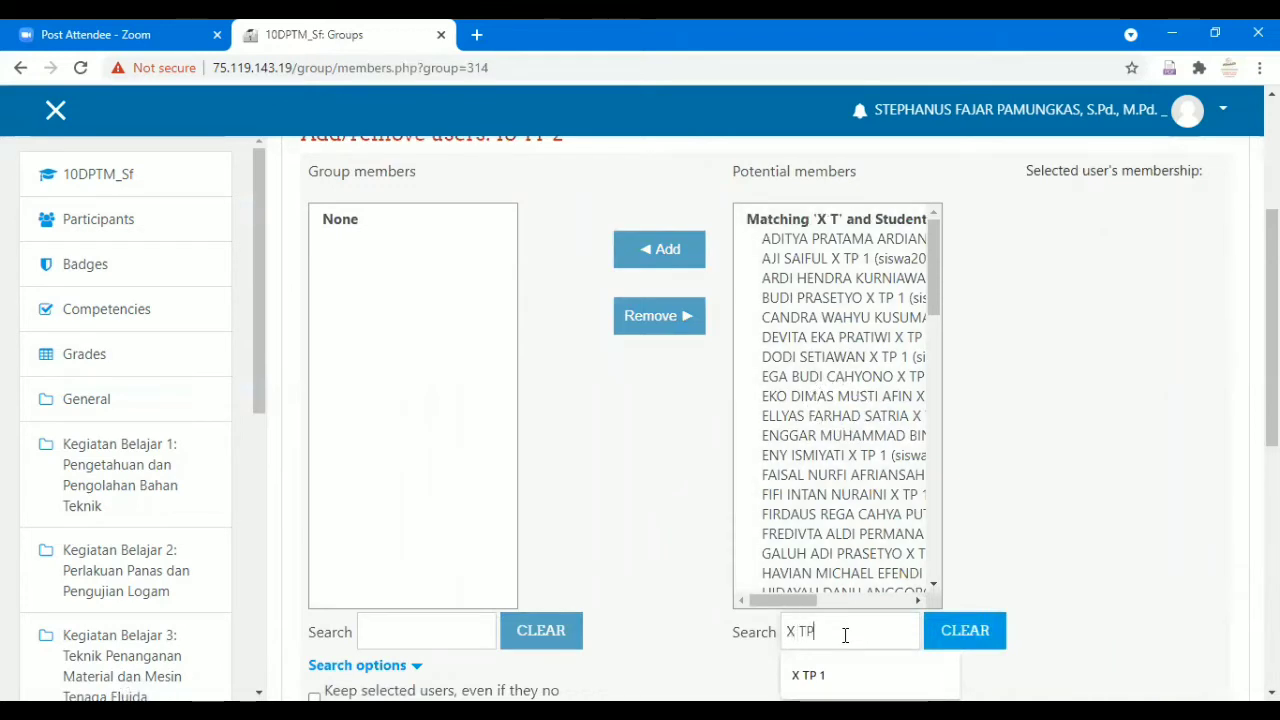
type(" 2")
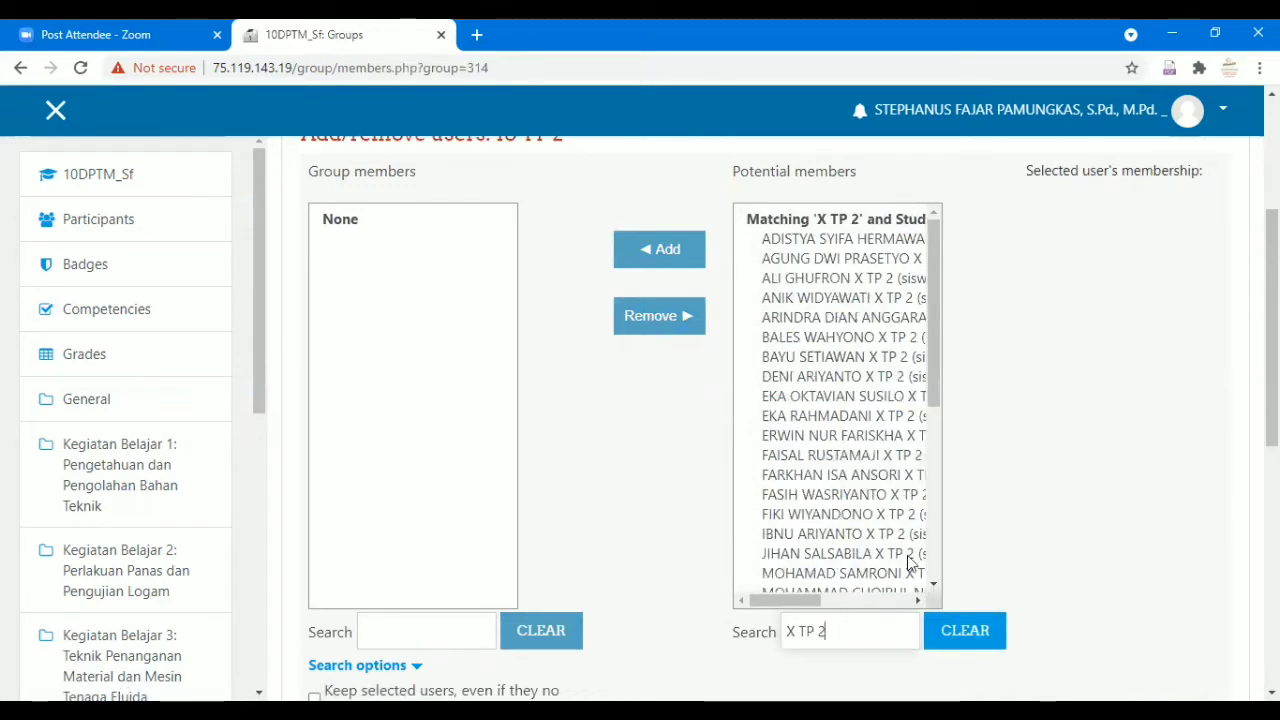
Select all 36 X TP 2 students, add them, and return to the Groups overview.
left_click(889, 244)
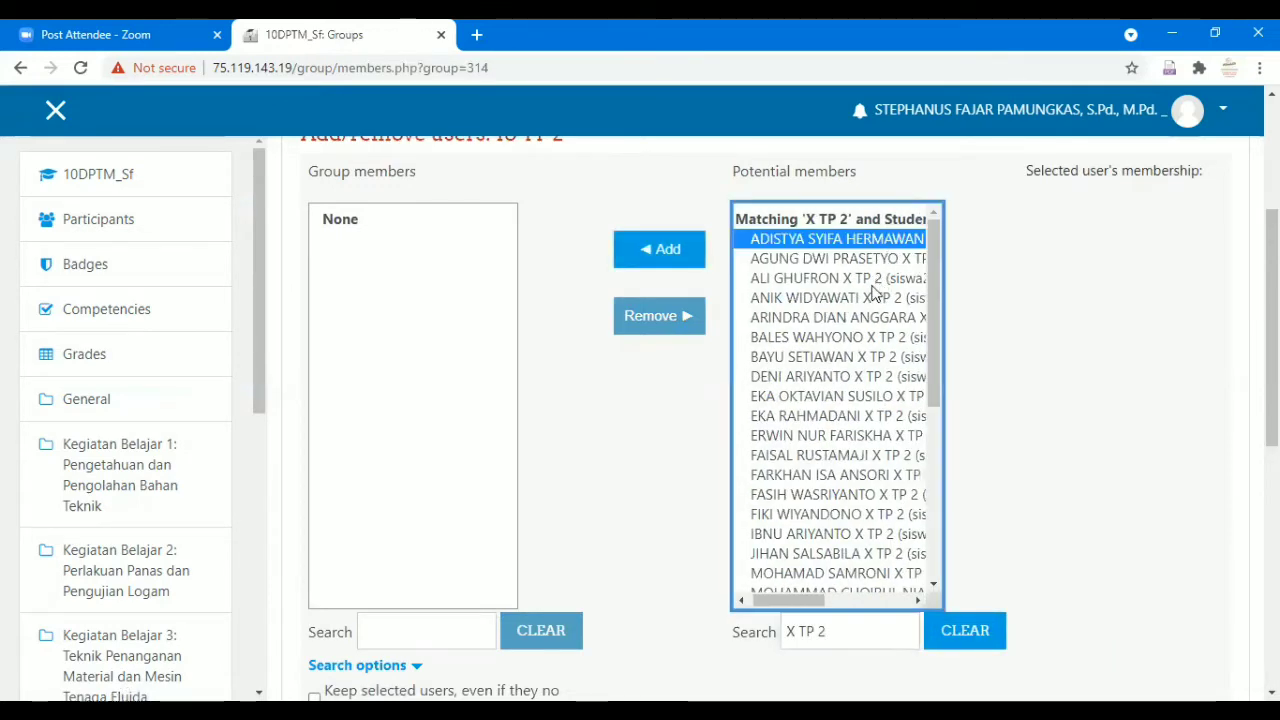
scroll(866, 320, "right", 3)
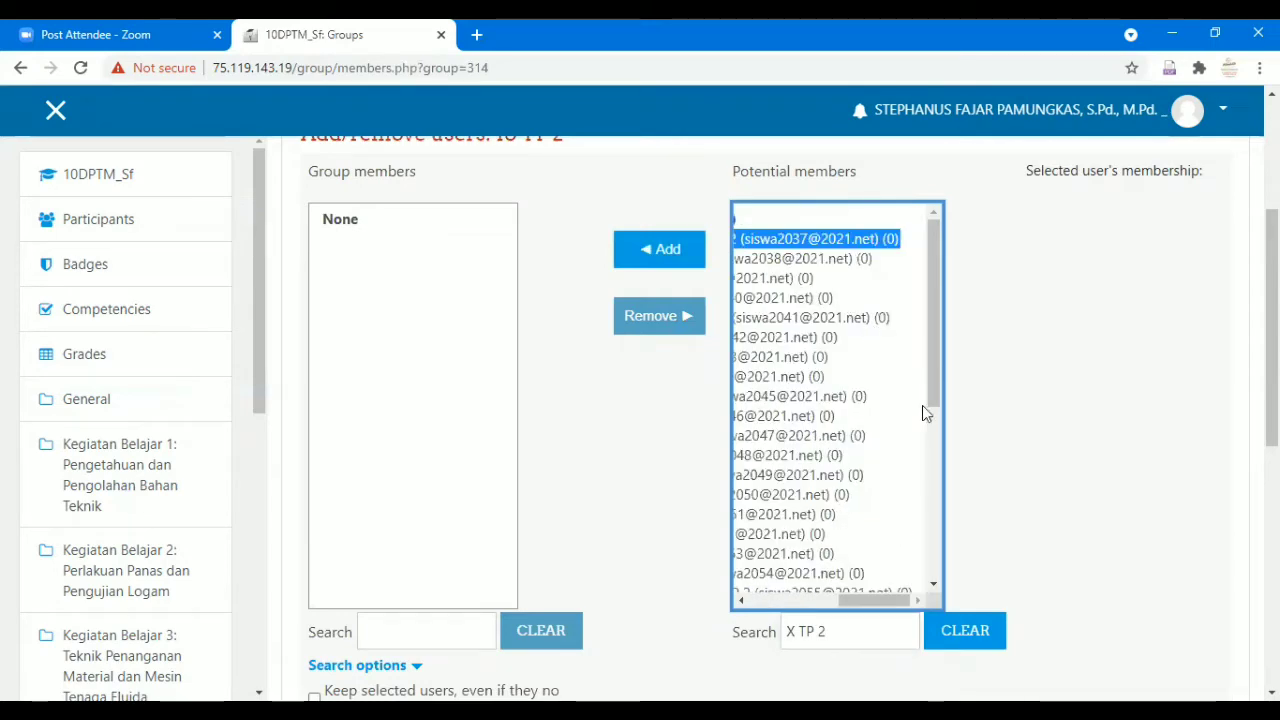
left_click_drag(931, 390, 920, 594)
left_click(838, 578, "shift")
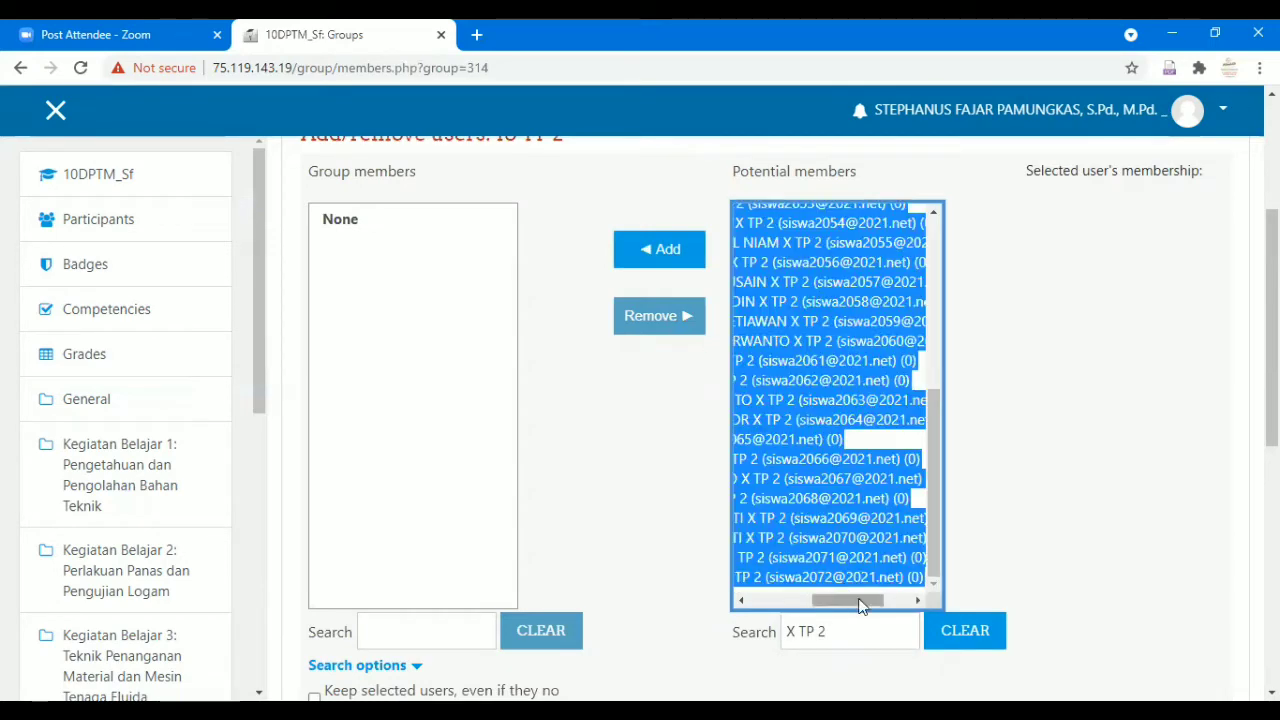
left_click(659, 250)
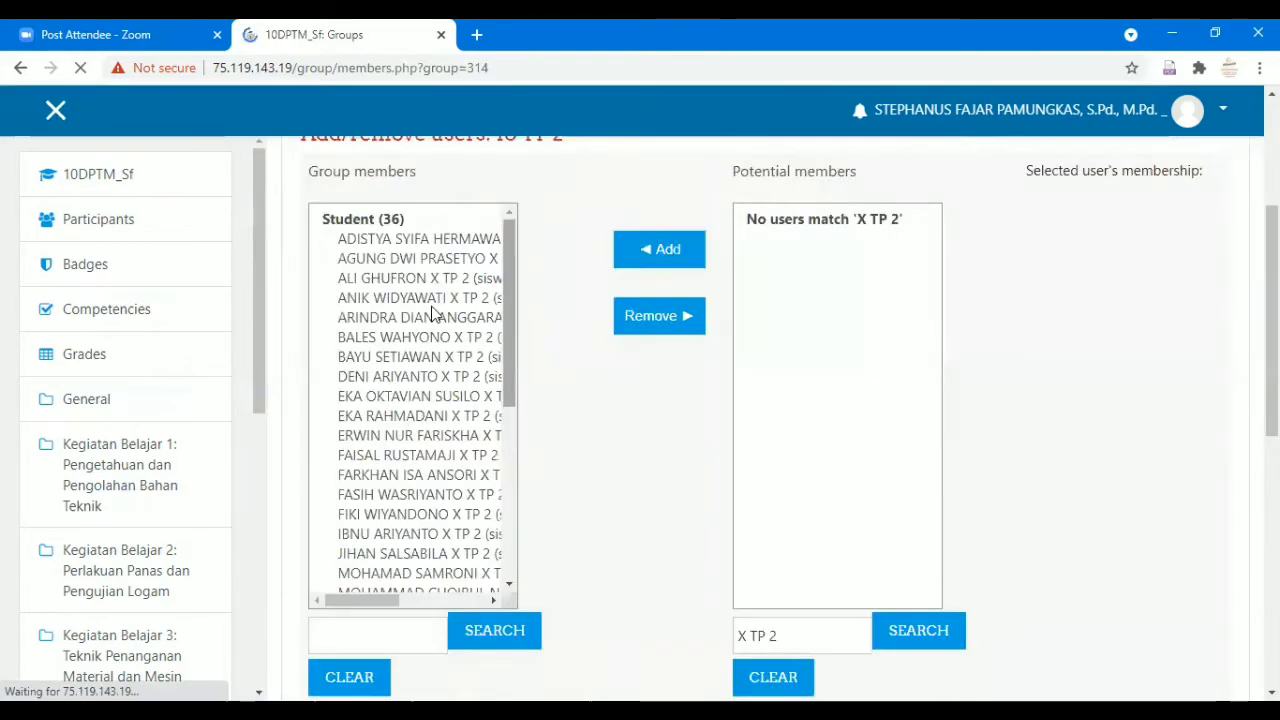
scroll(466, 323, "down", 3)
scroll(700, 510, "down", 4)
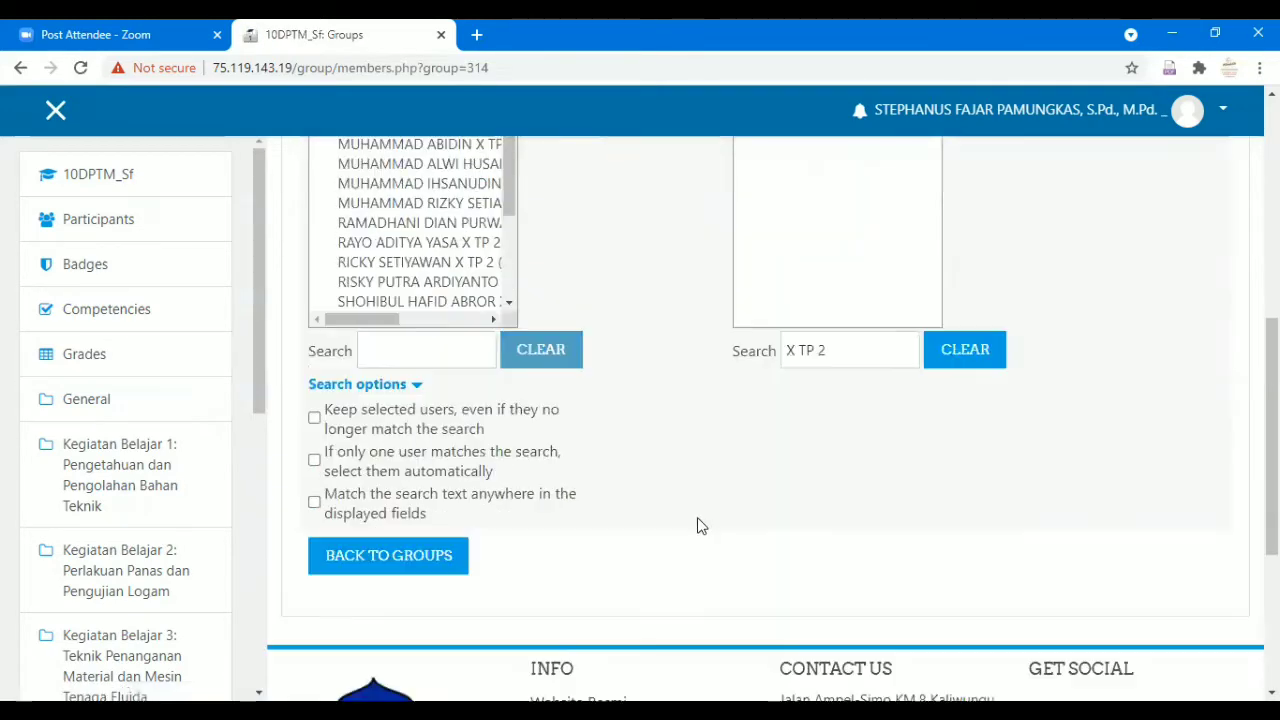
left_click(440, 470)
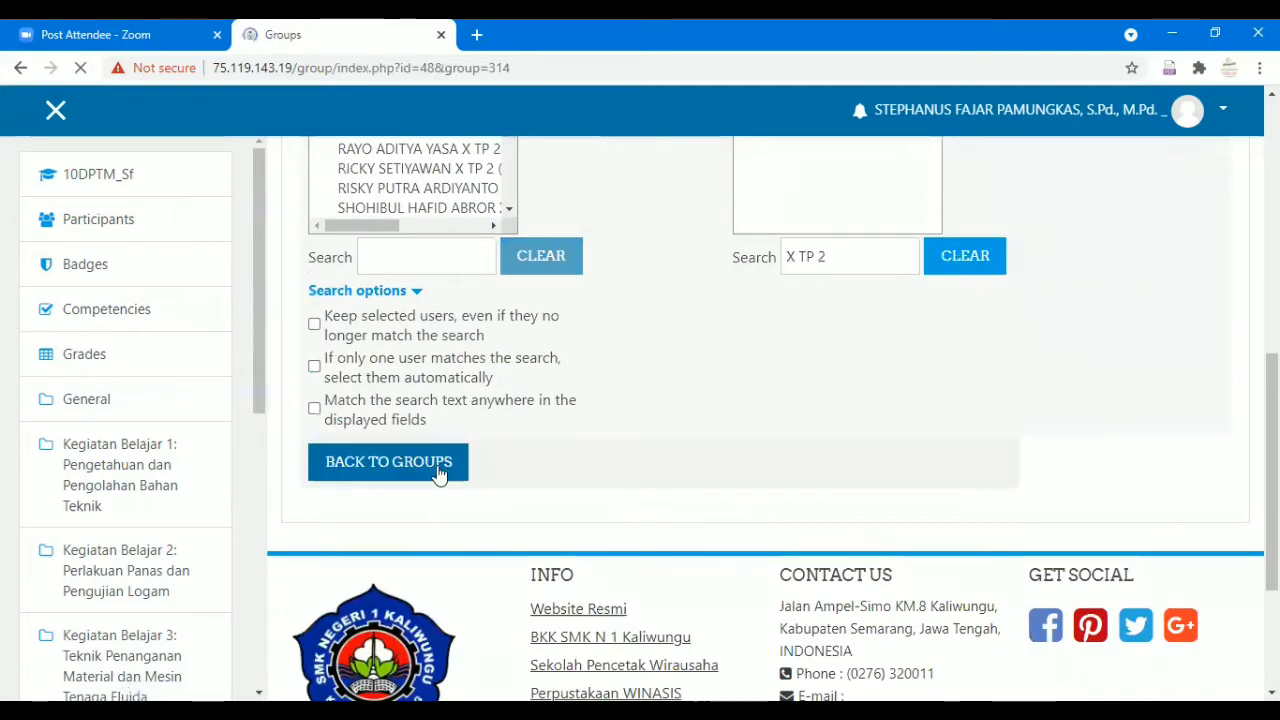
scroll(670, 436, "down", 3)
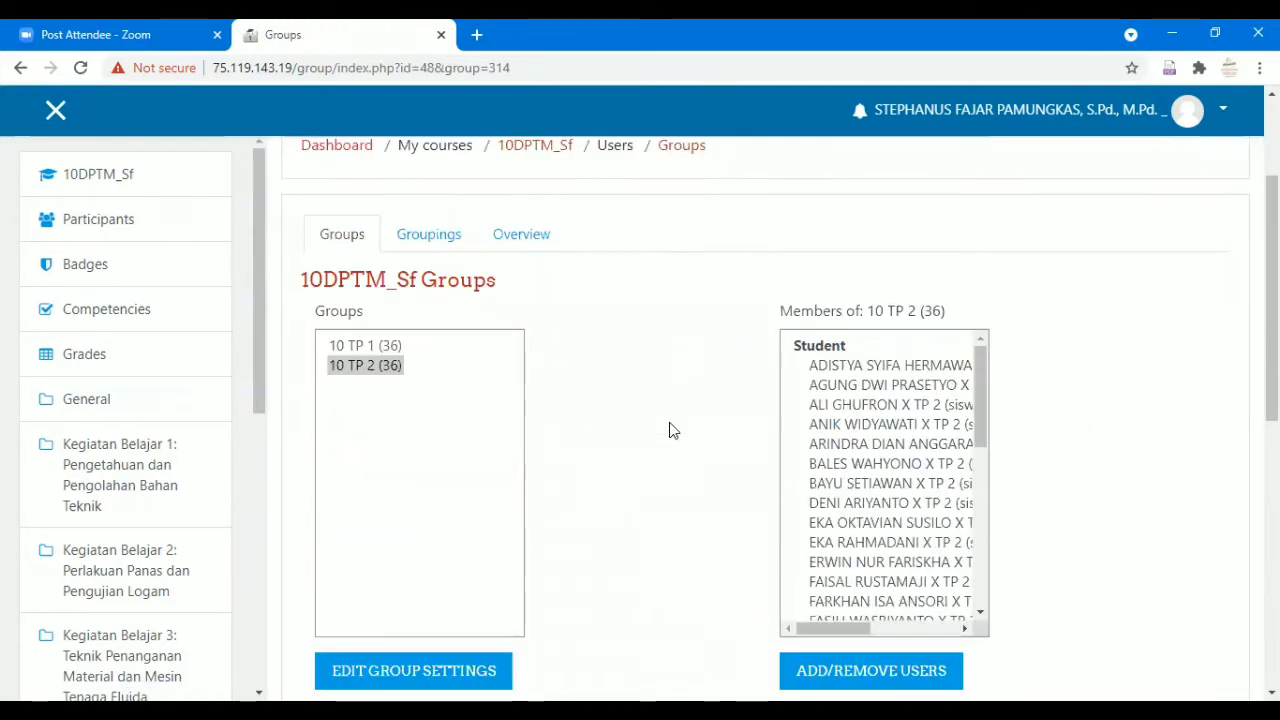
left_click(382, 252)
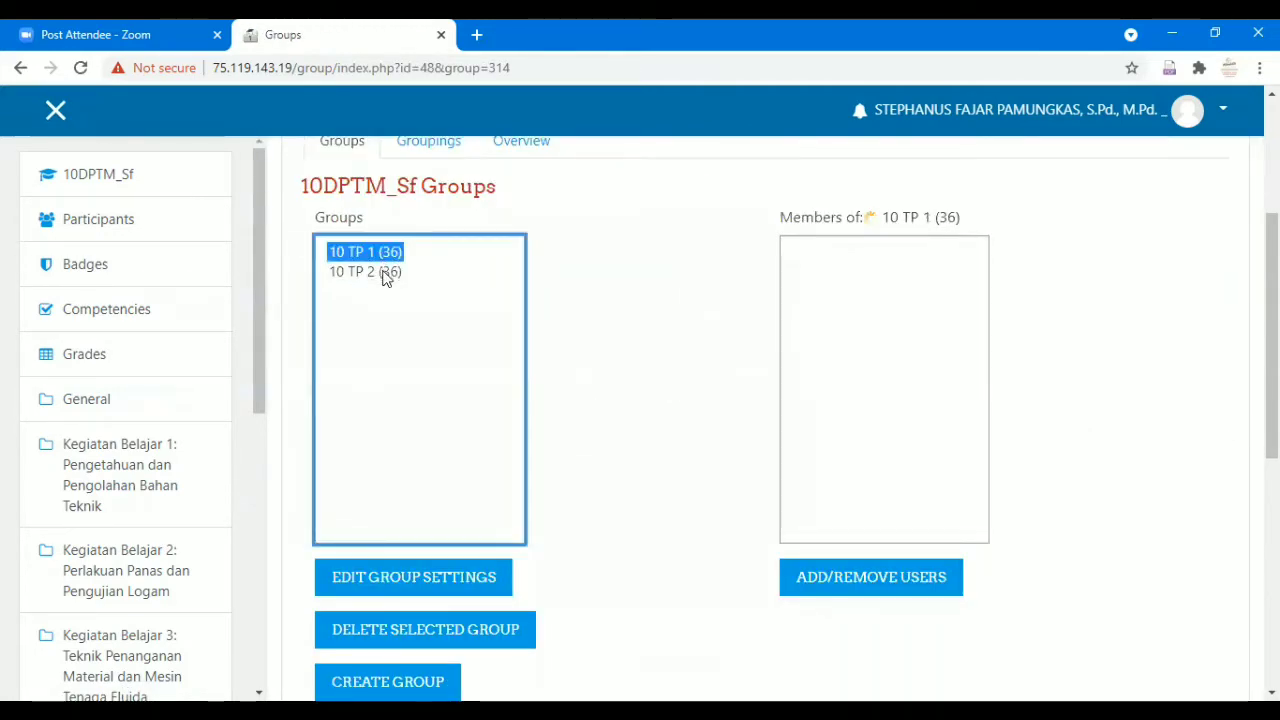
left_click(383, 271)
left_click(383, 252)
scroll(555, 287, "down", 2)
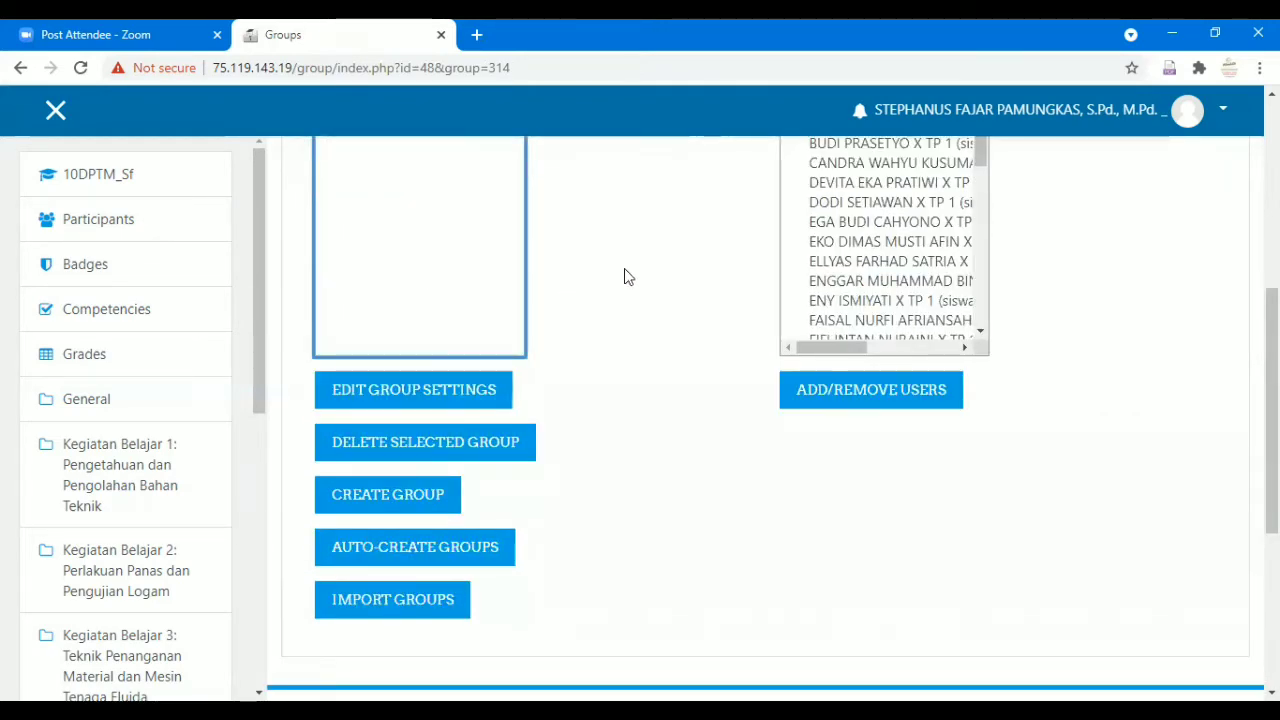
scroll(600, 310, "down", 1)
scroll(658, 339, "up", 4)
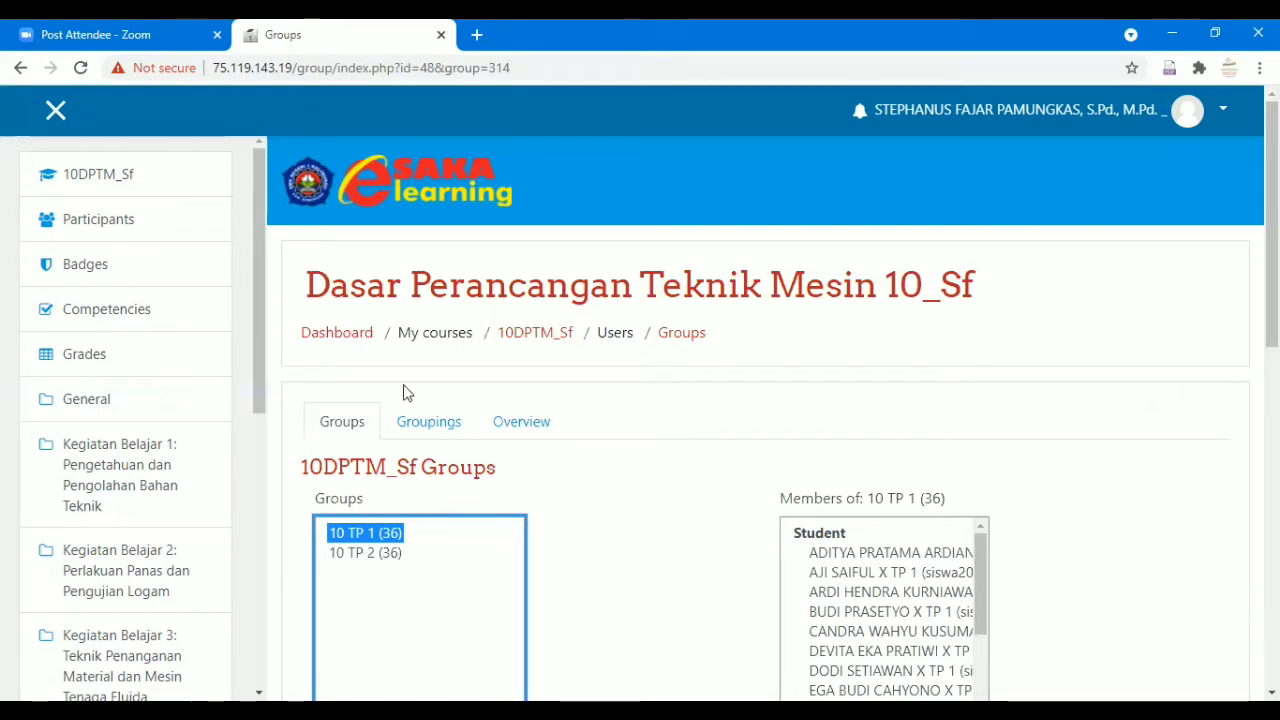
left_click(425, 428)
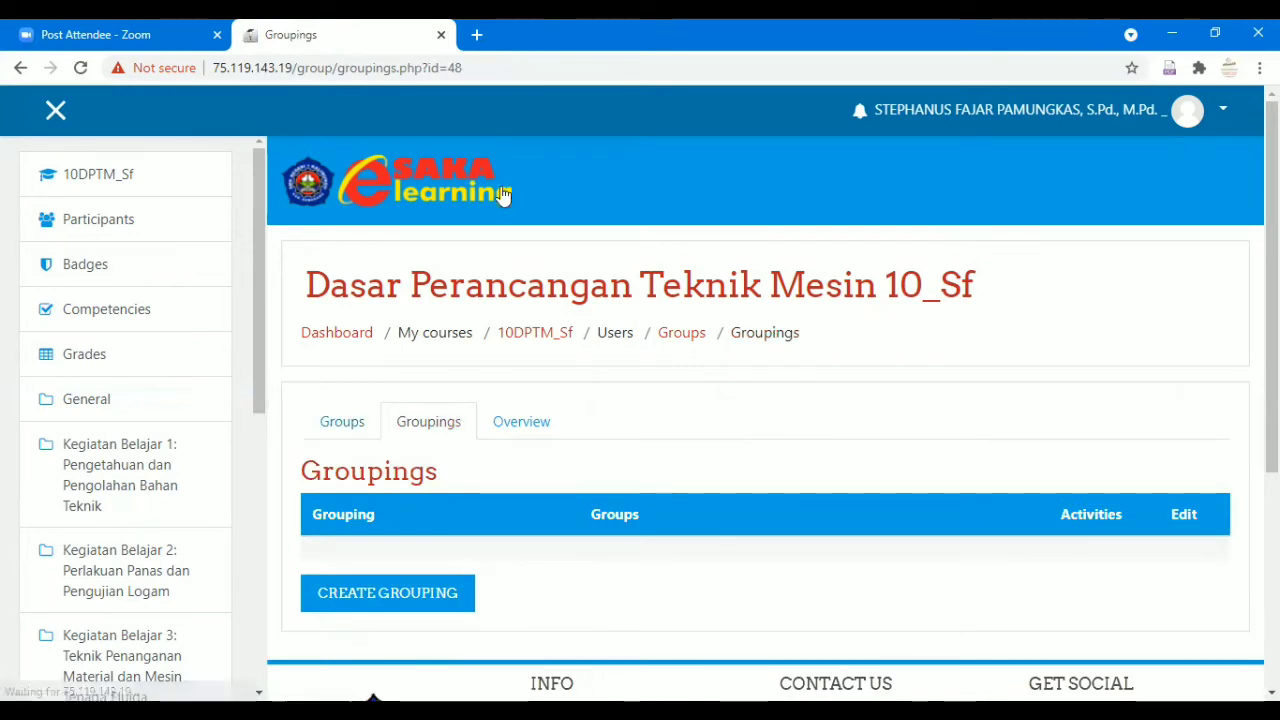
left_click(165, 177)
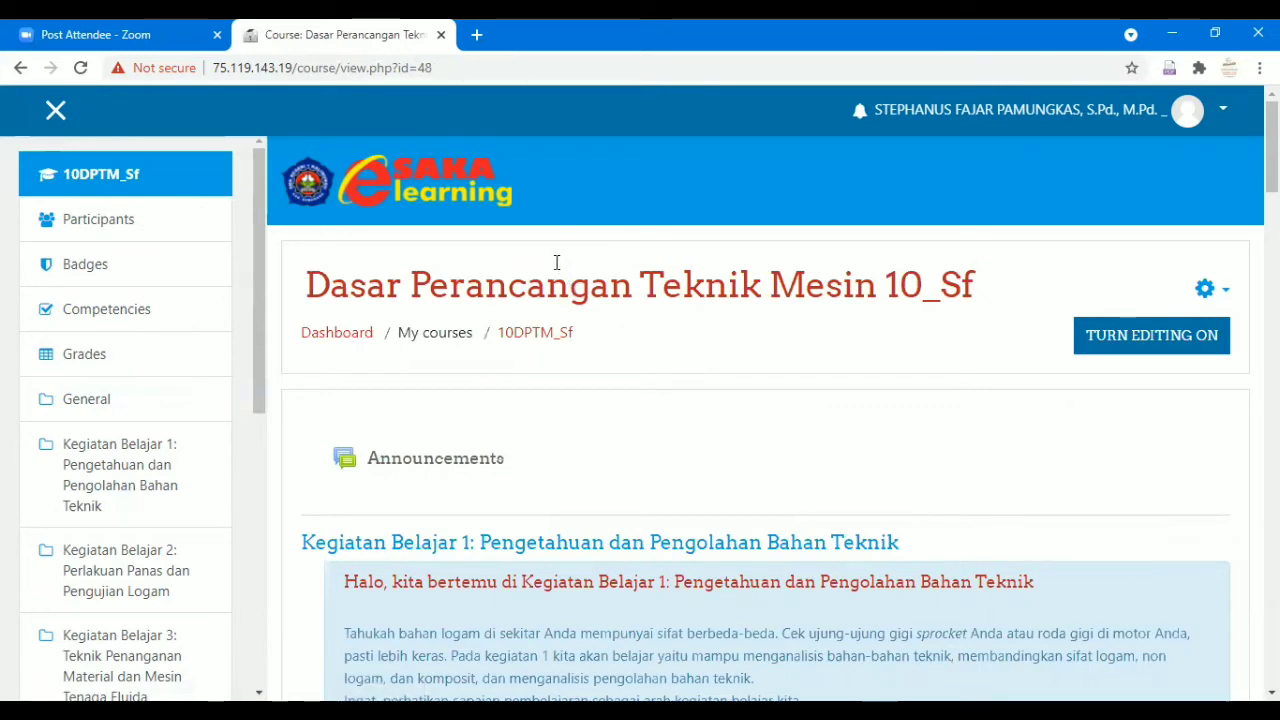
scroll(588, 382, "down", 1)
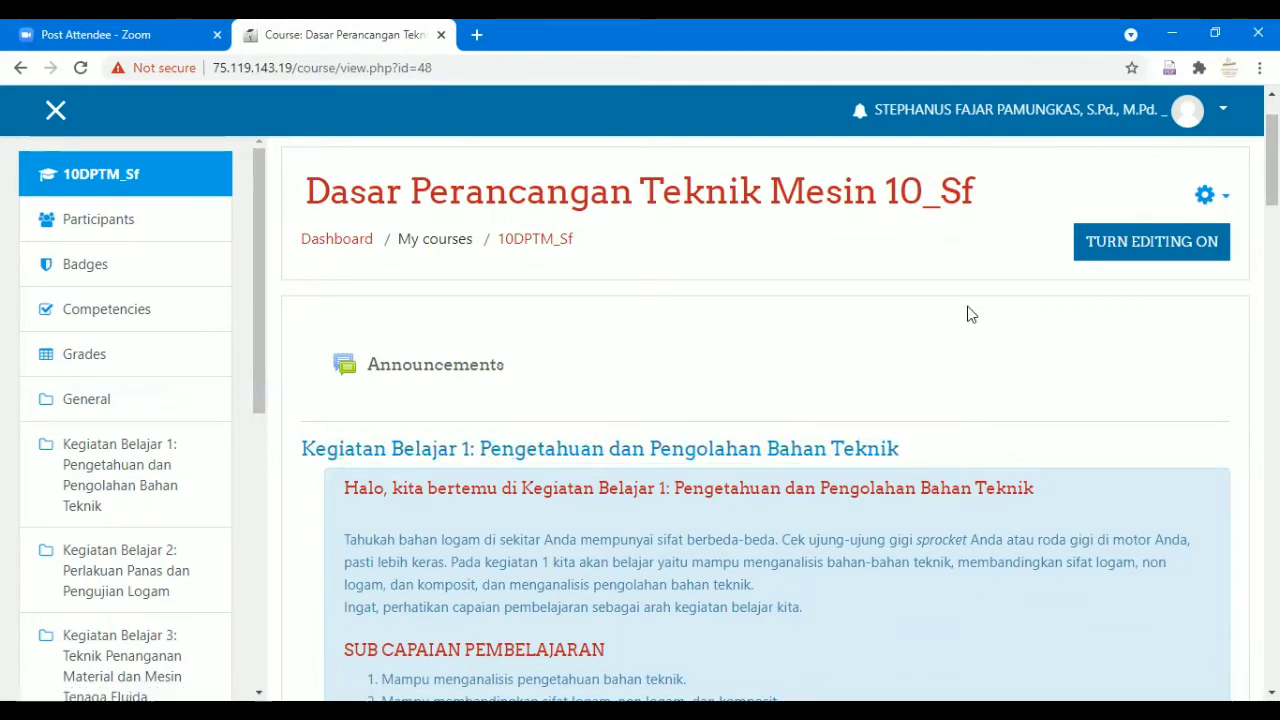
Turn on course editing and open the Add an activity or resource chooser.
left_click(1147, 251)
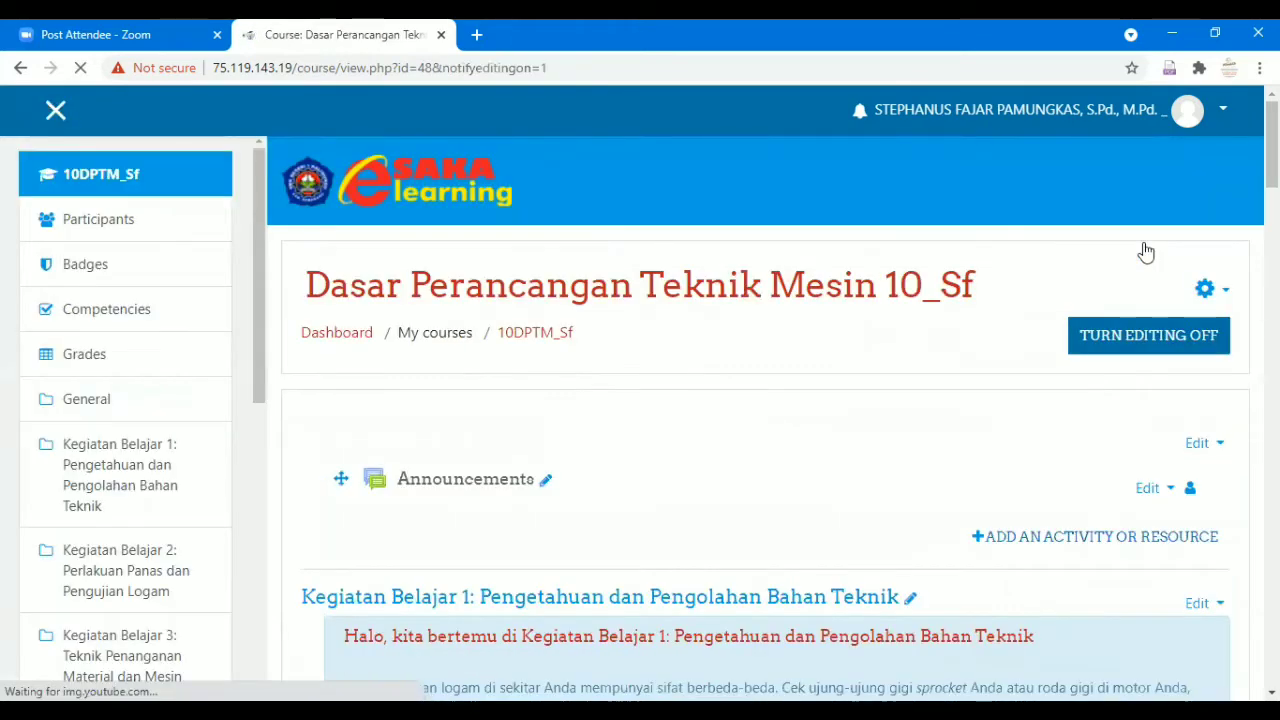
scroll(1069, 391, "down", 2)
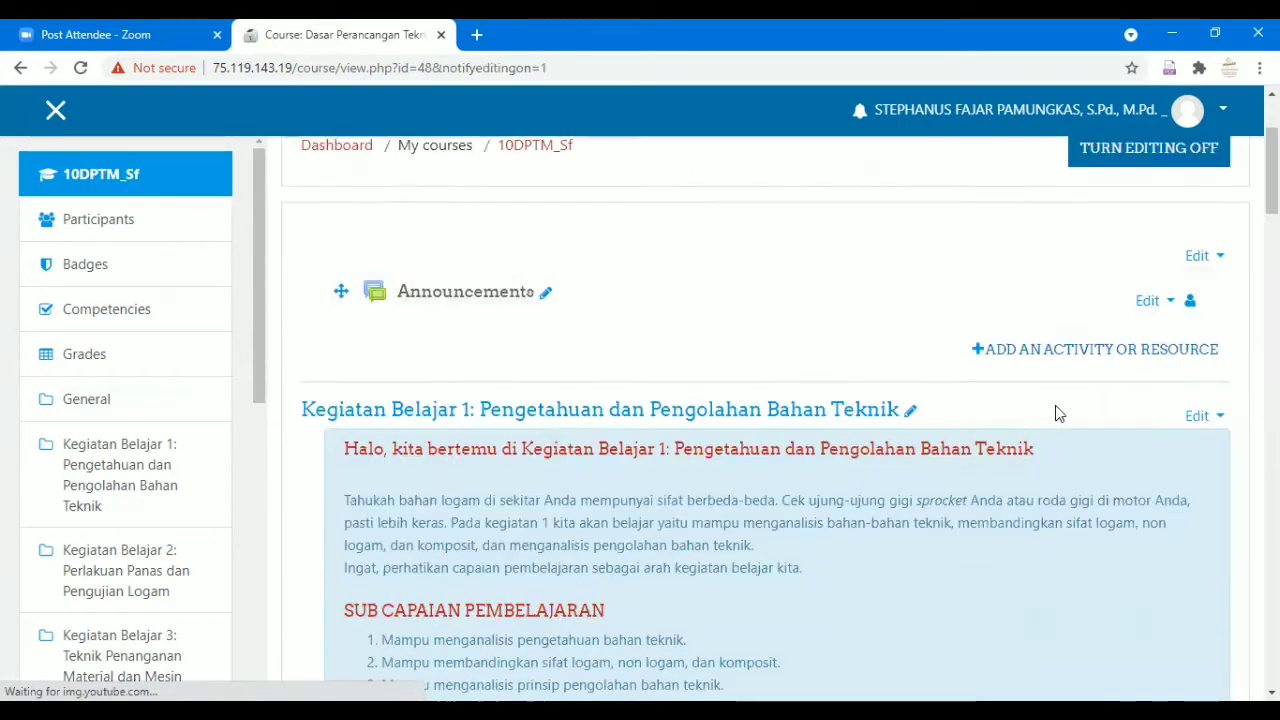
left_click(1074, 352)
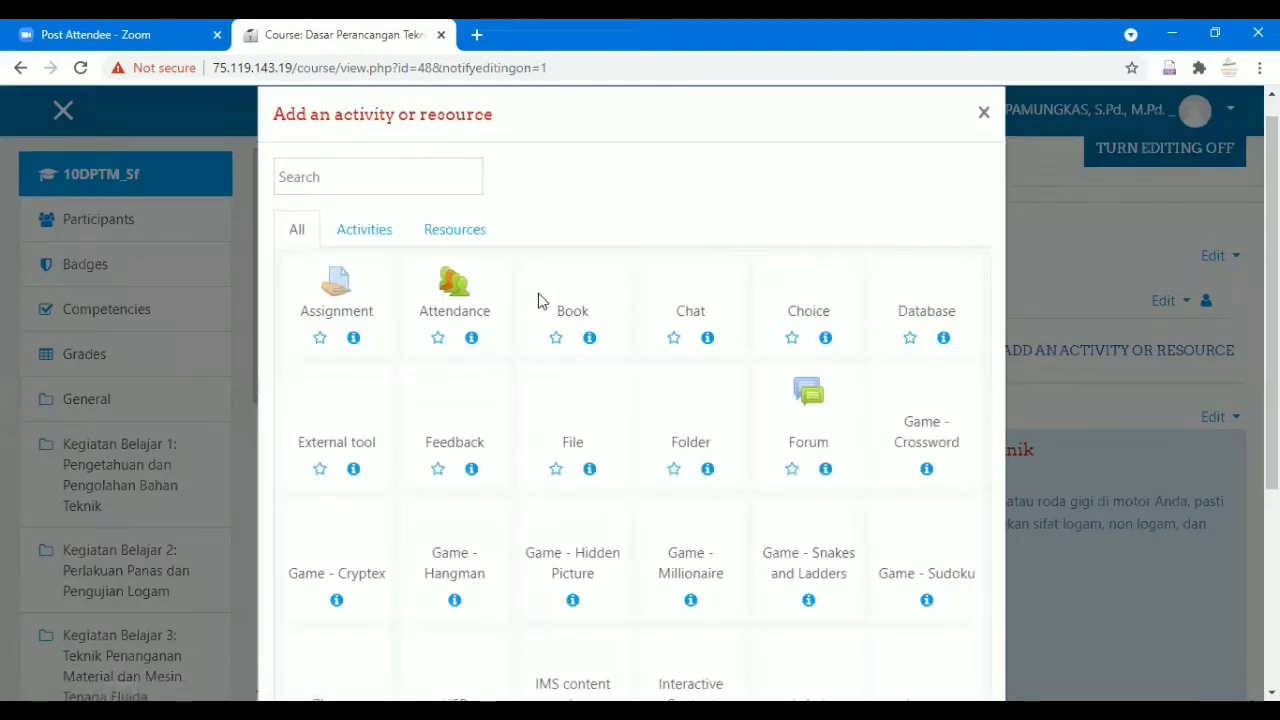
Start adding a new Attendance activity to the course.
left_click(444, 294)
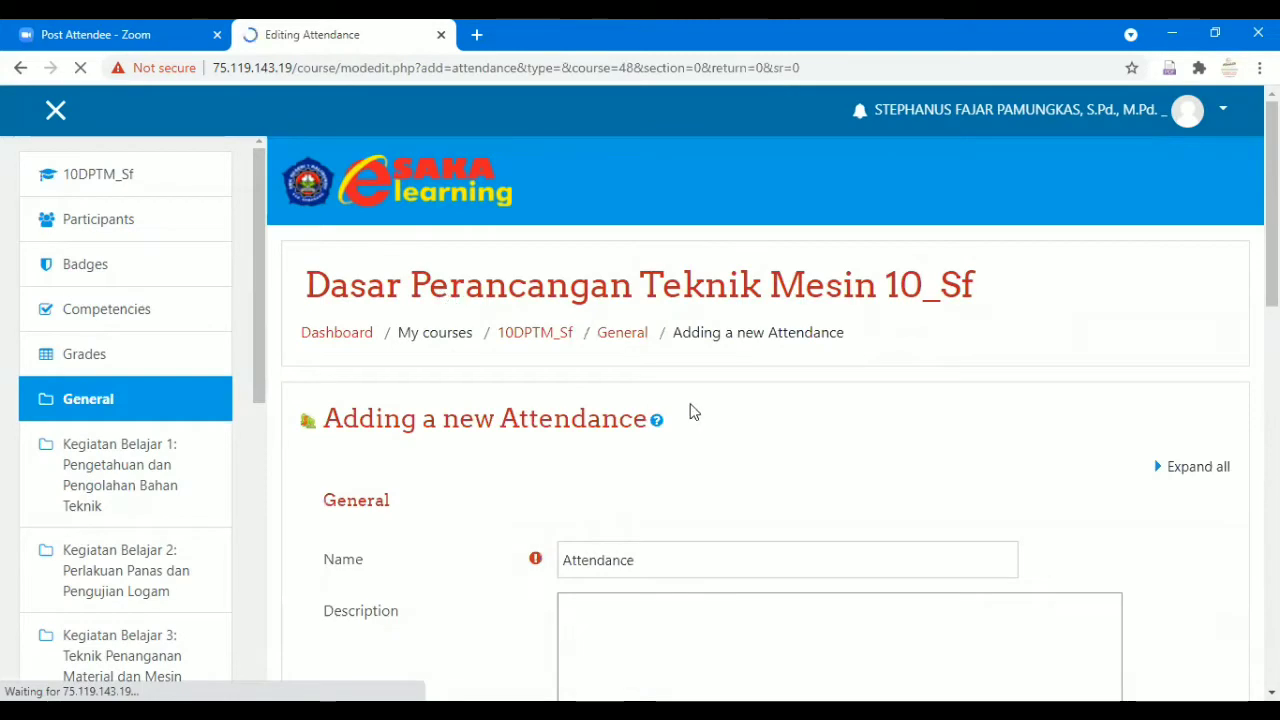
scroll(690, 413, "down", 2)
scroll(690, 410, "down", 1)
Replace the default activity name with 'Daftar Hadir'.
left_click_drag(683, 289, 623, 289)
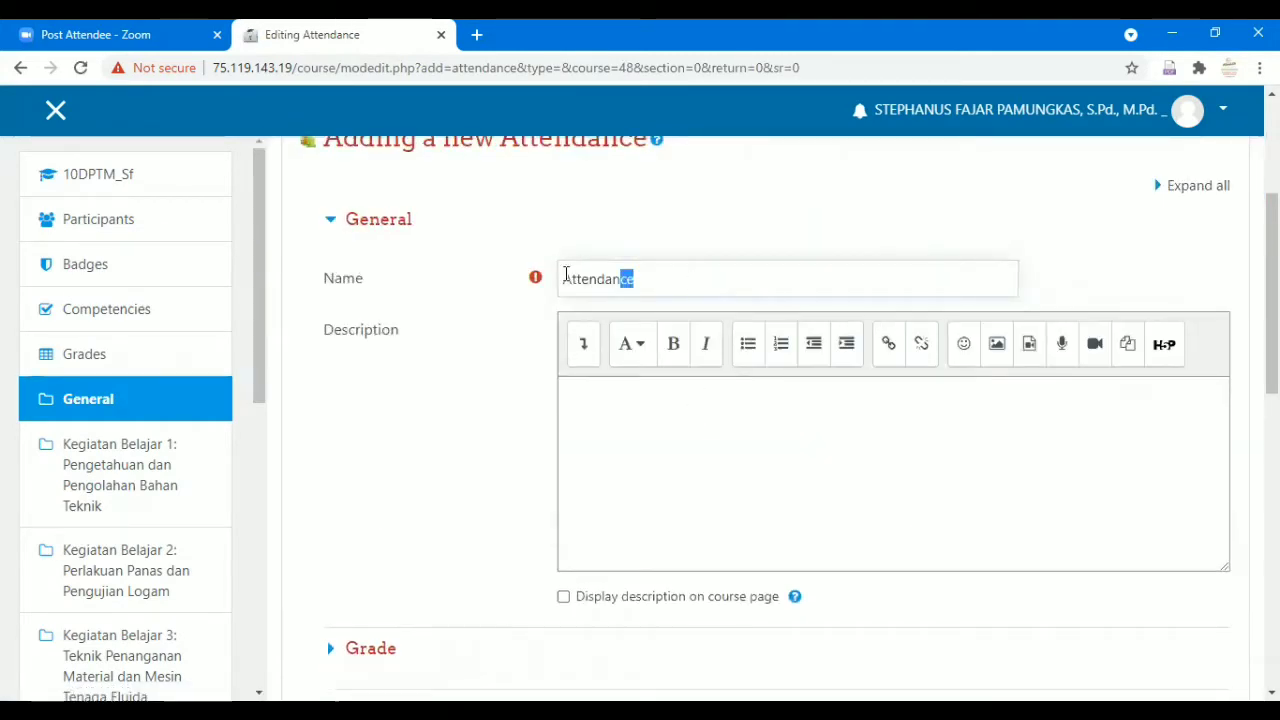
left_click(663, 281)
left_click_drag(663, 281, 546, 286)
type("D")
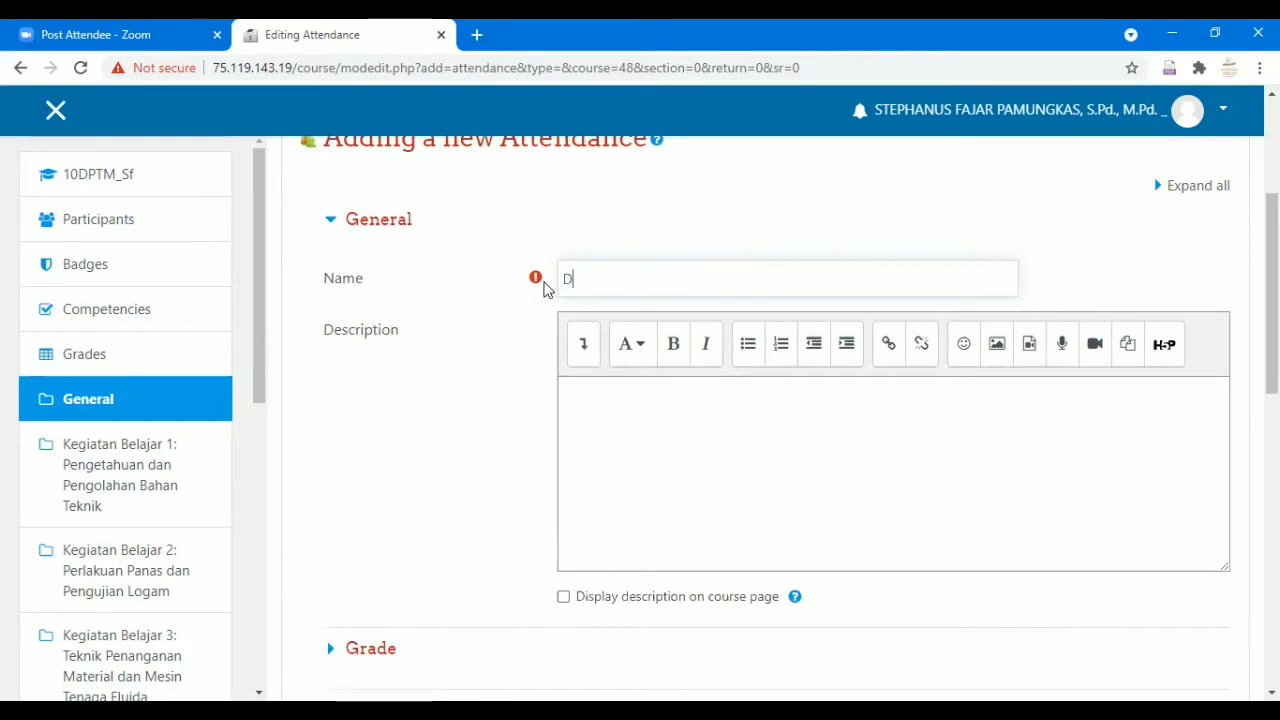
type("aftar Hadir")
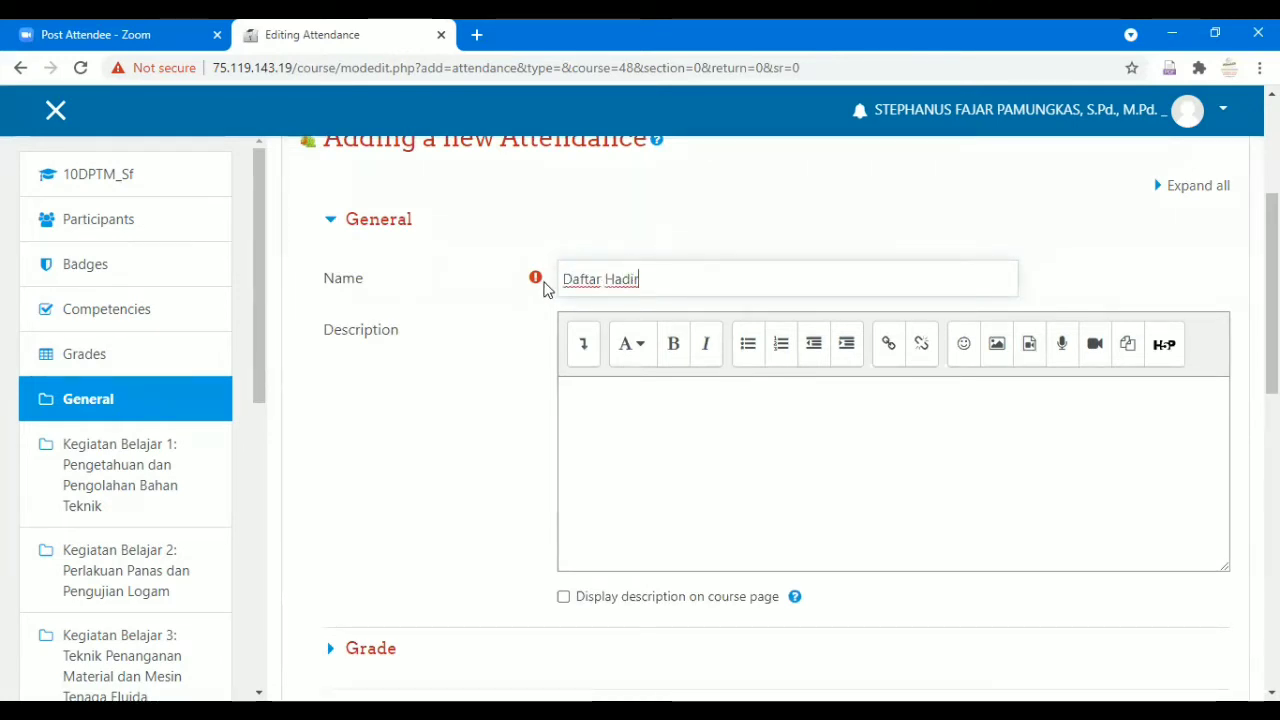
scroll(585, 420, "down", 1)
scroll(585, 420, "down", 1)
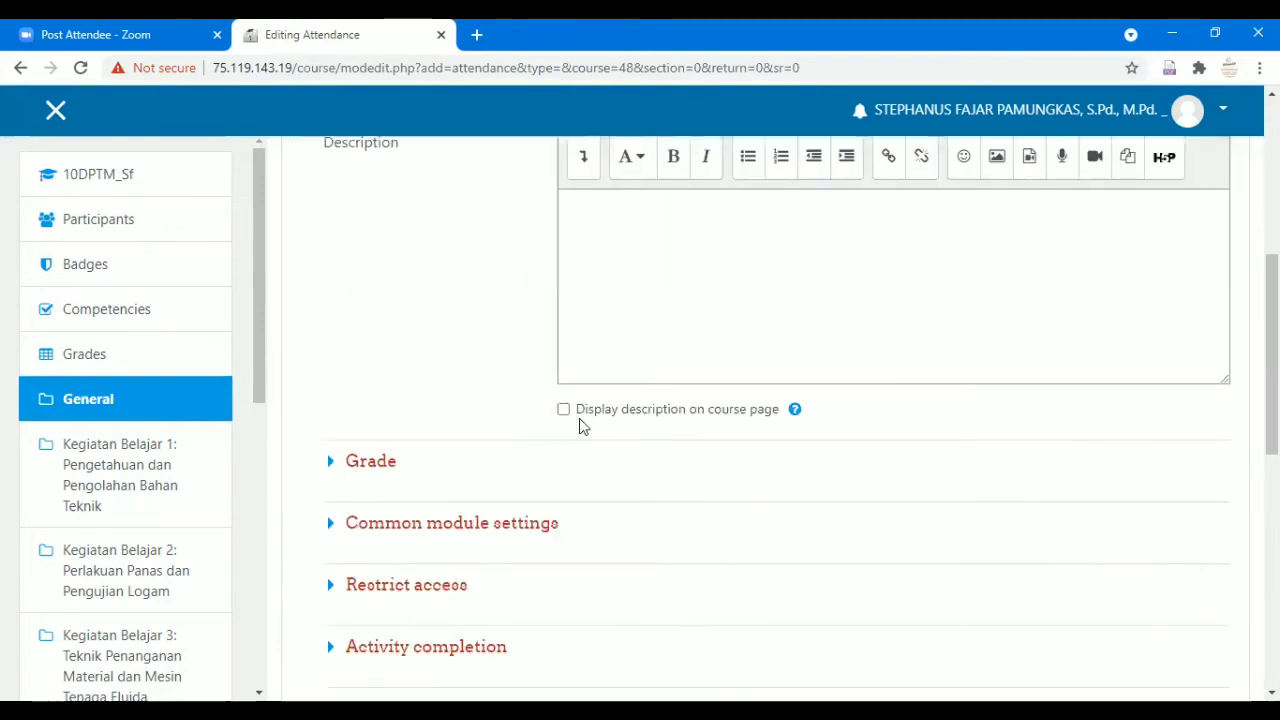
scroll(520, 466, "down", 1)
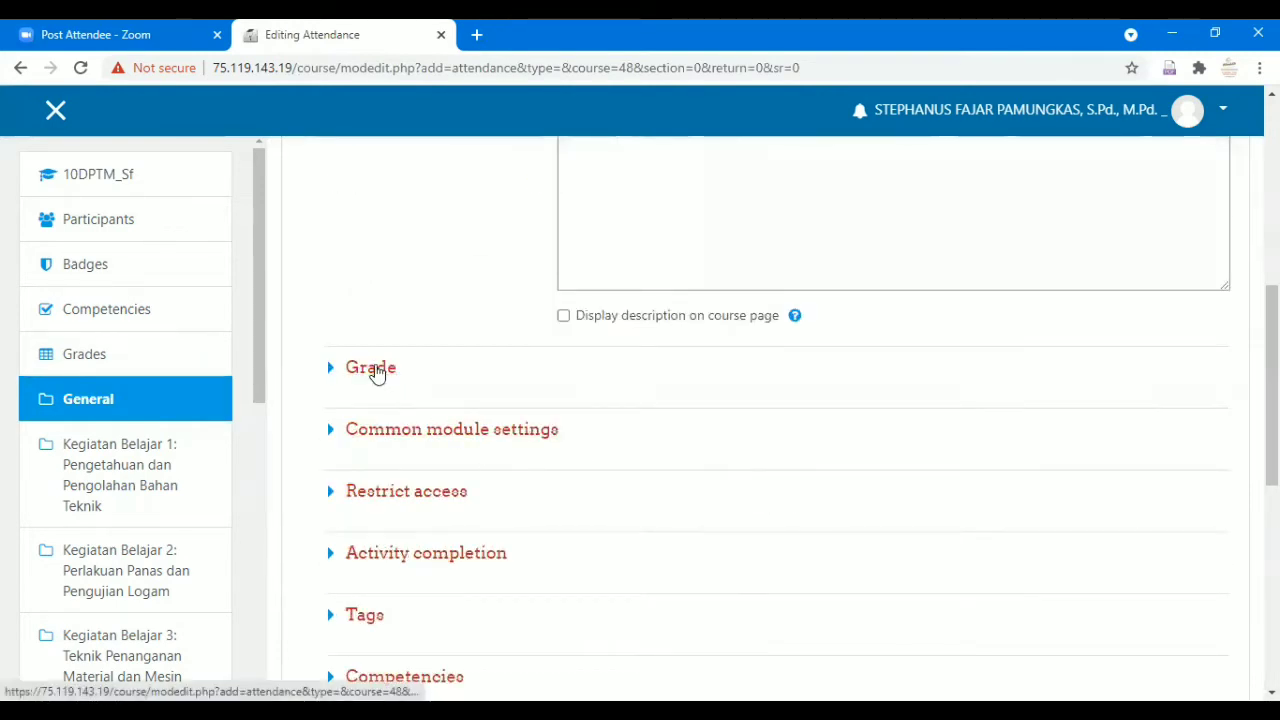
Expand Grade and Common module settings and set Group mode to Separate groups, Grouping left at None.
left_click(376, 370)
scroll(489, 366, "down", 2)
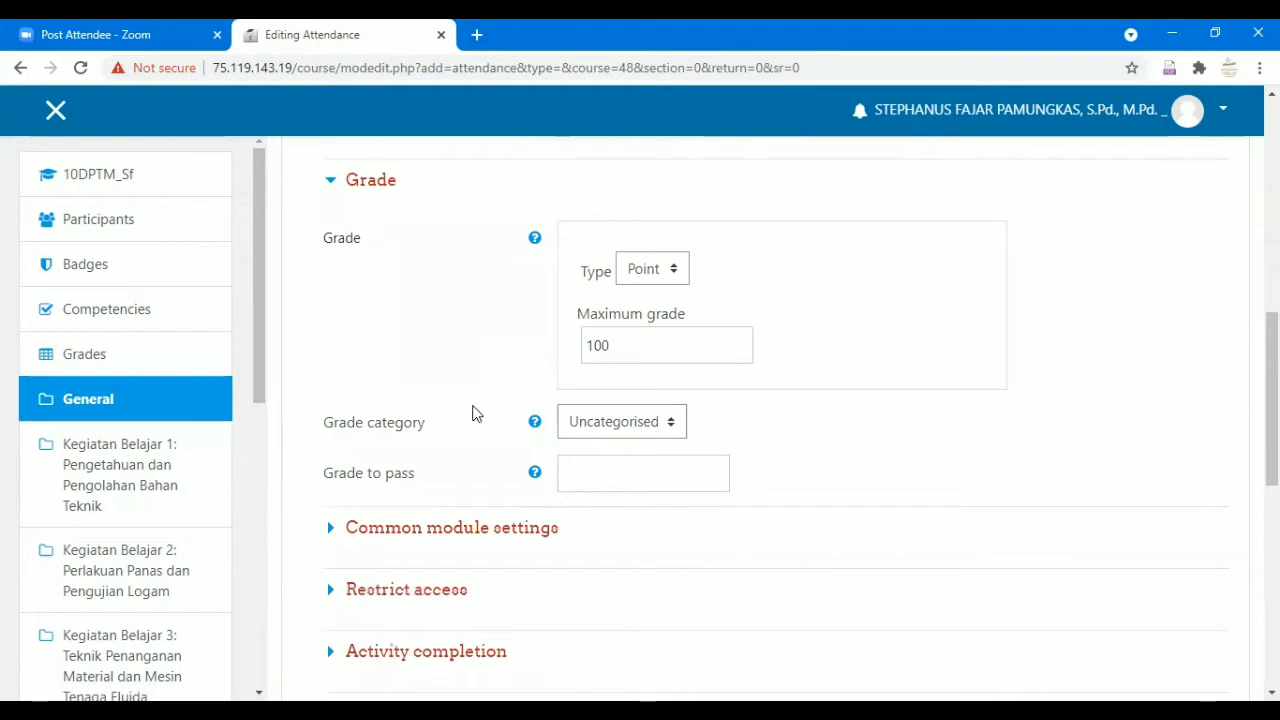
scroll(460, 416, "down", 1)
left_click(428, 440)
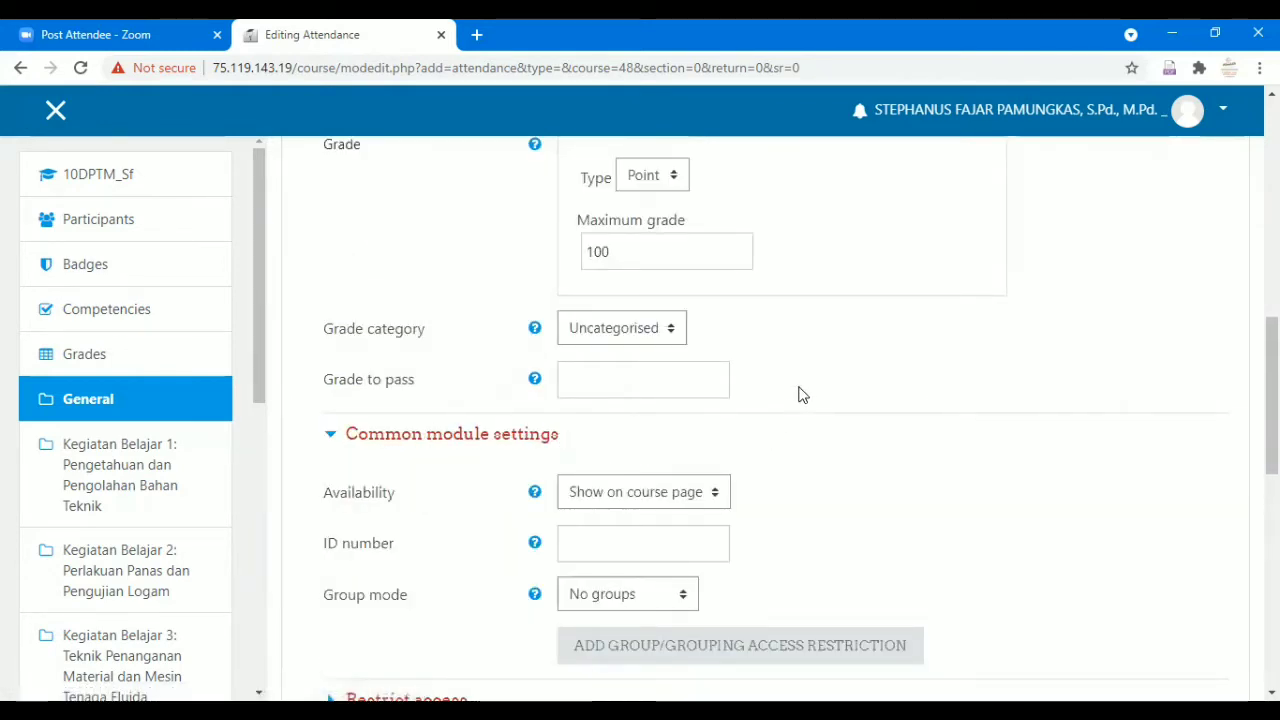
scroll(817, 398, "down", 2)
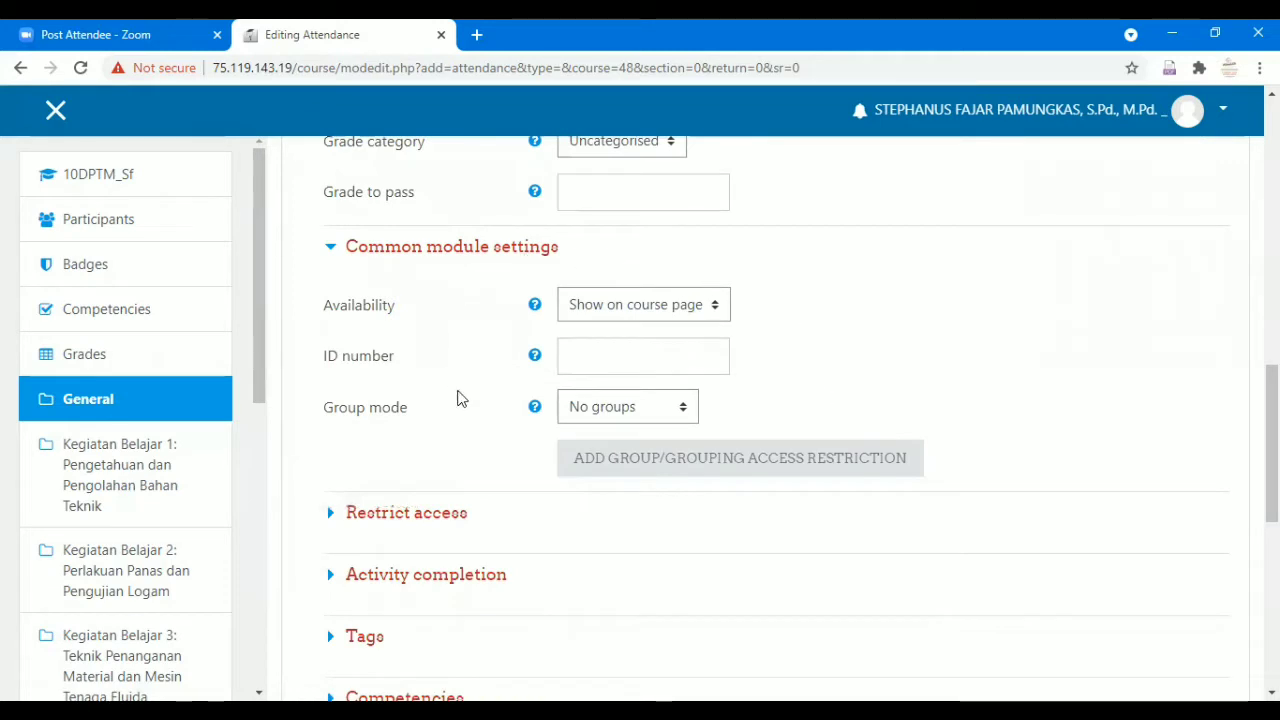
left_click(686, 408)
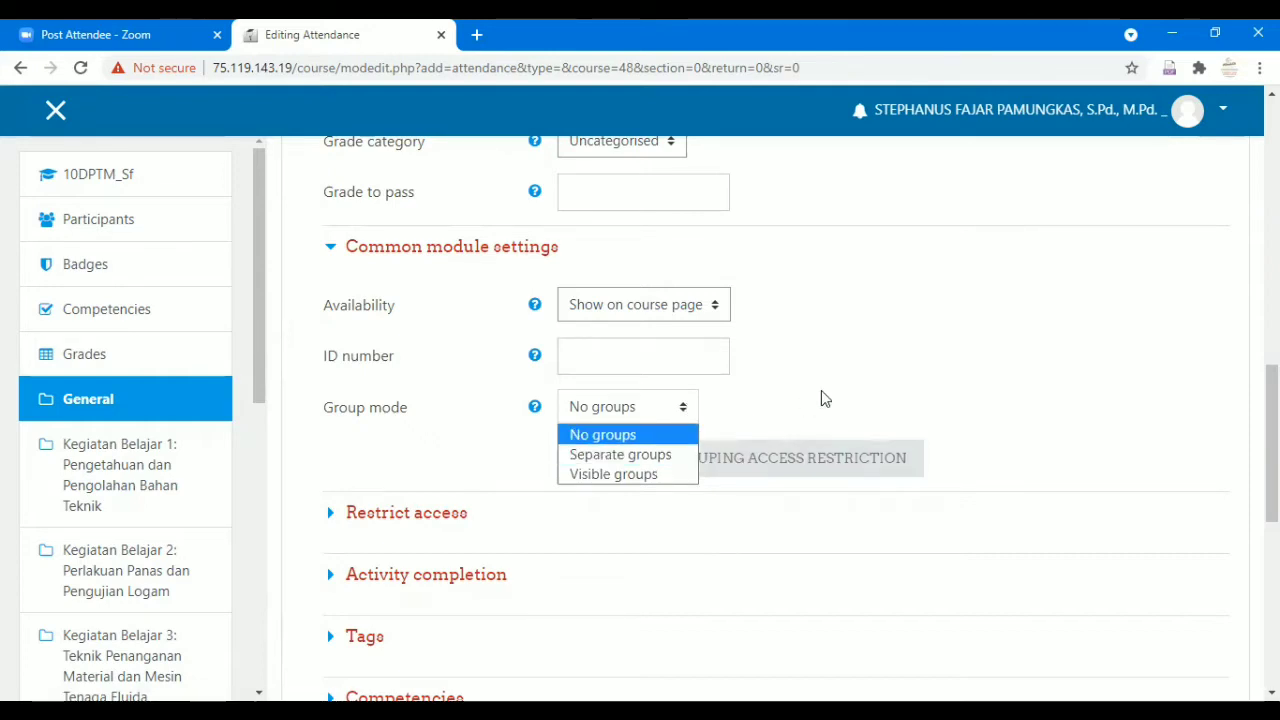
scroll(683, 314, "down", 1)
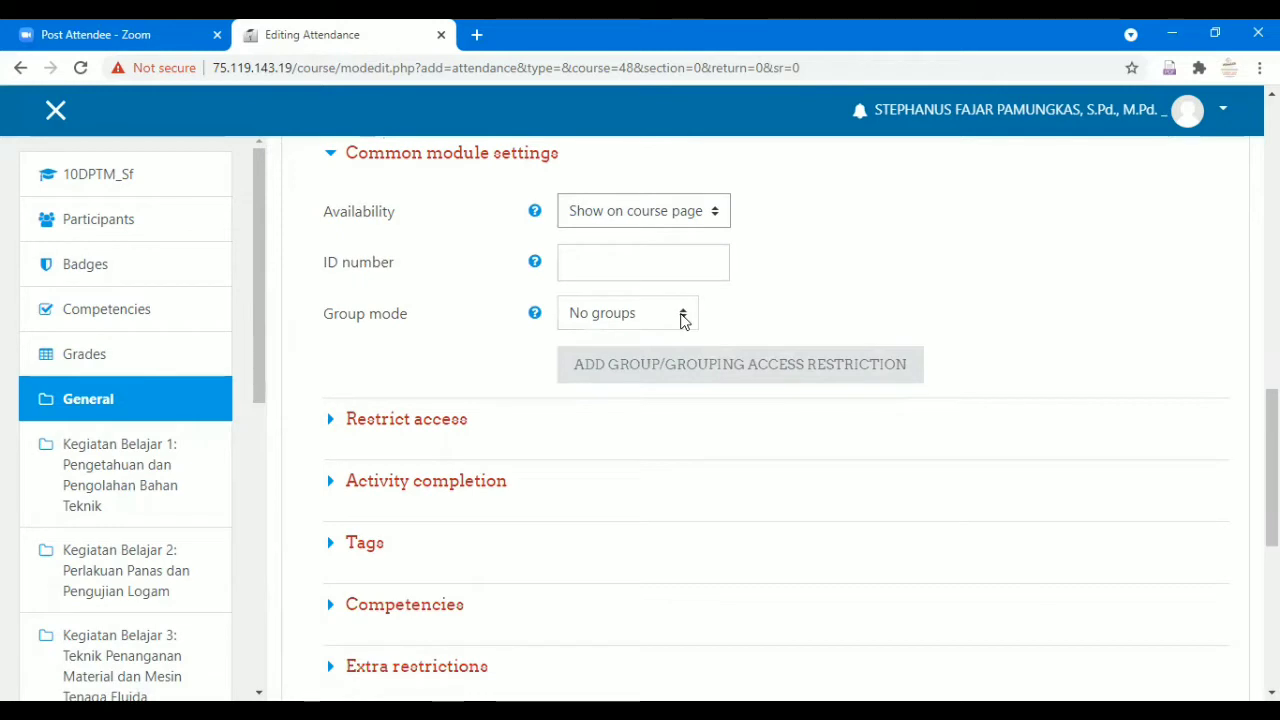
left_click(683, 316)
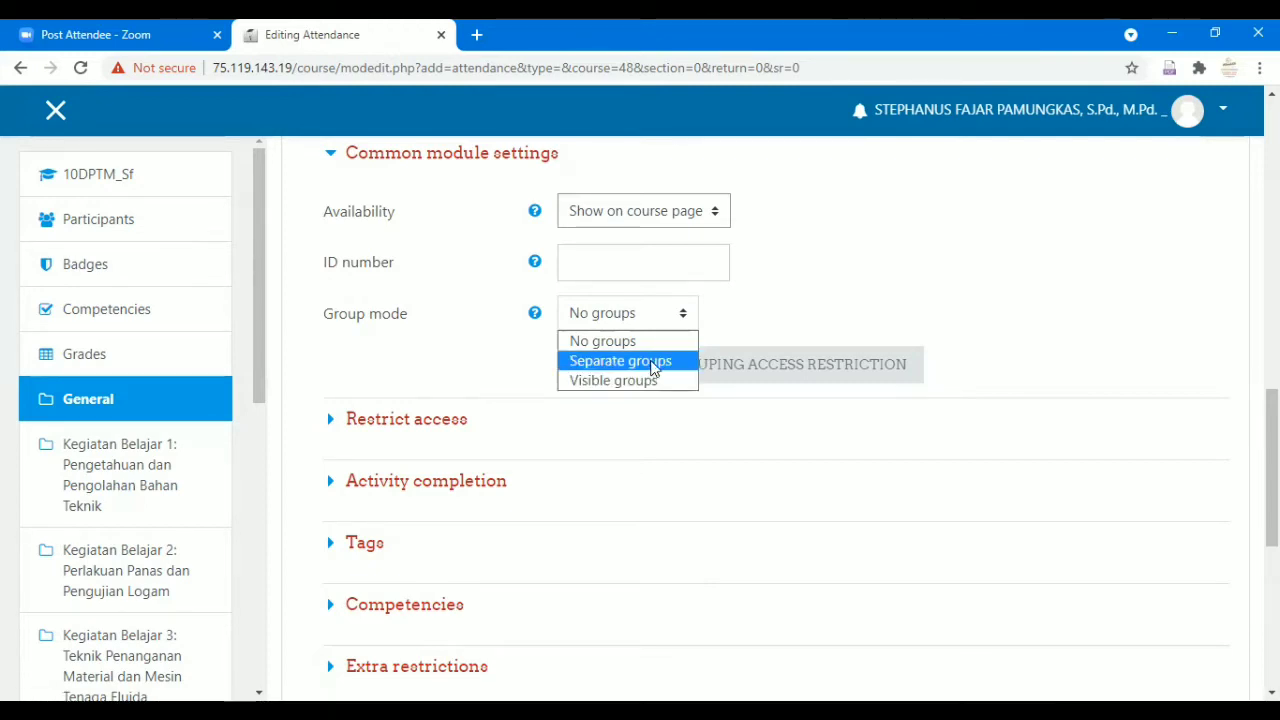
left_click(652, 368)
scroll(700, 380, "down", 1)
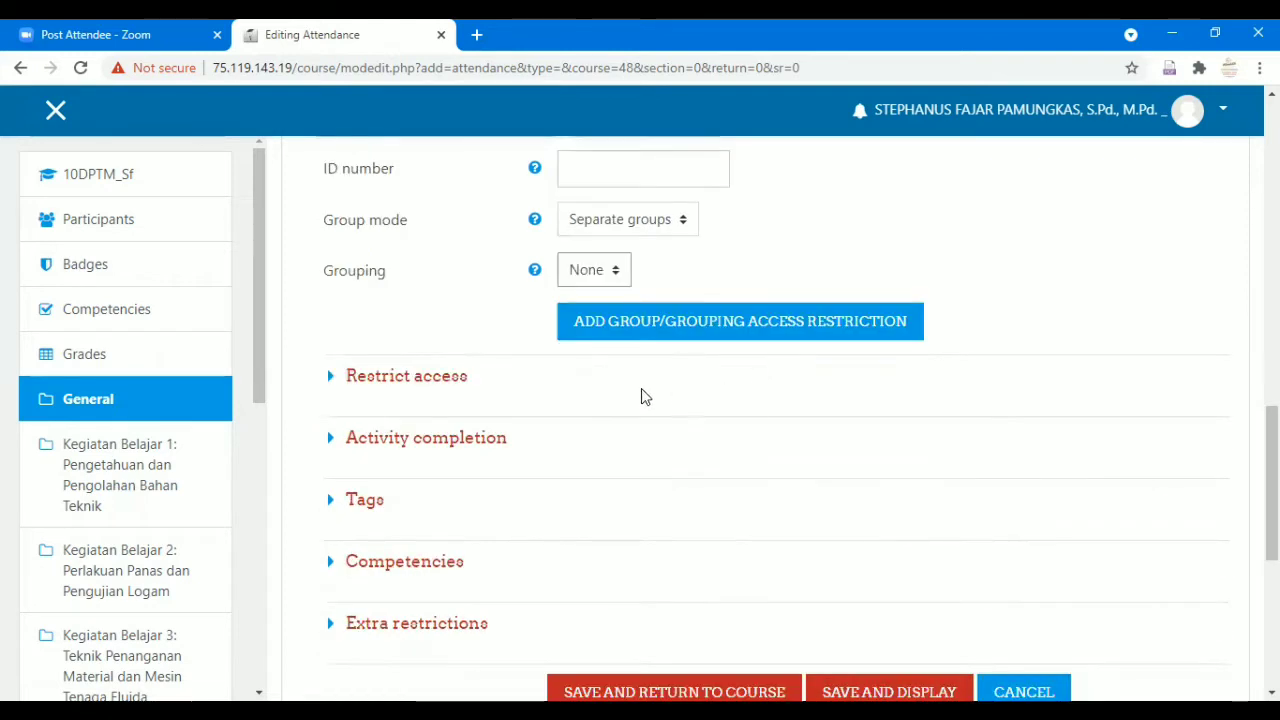
Add a Group access restriction for group 10 TP 1.
left_click(431, 380)
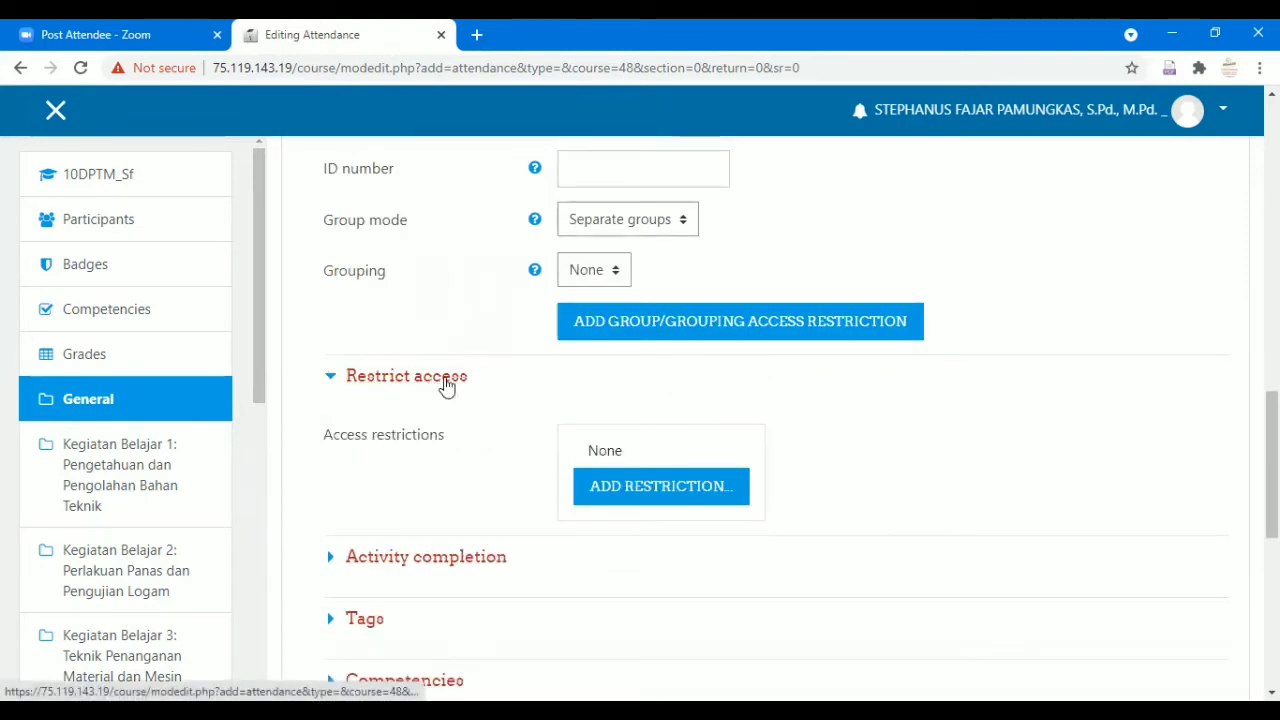
scroll(865, 397, "down", 1)
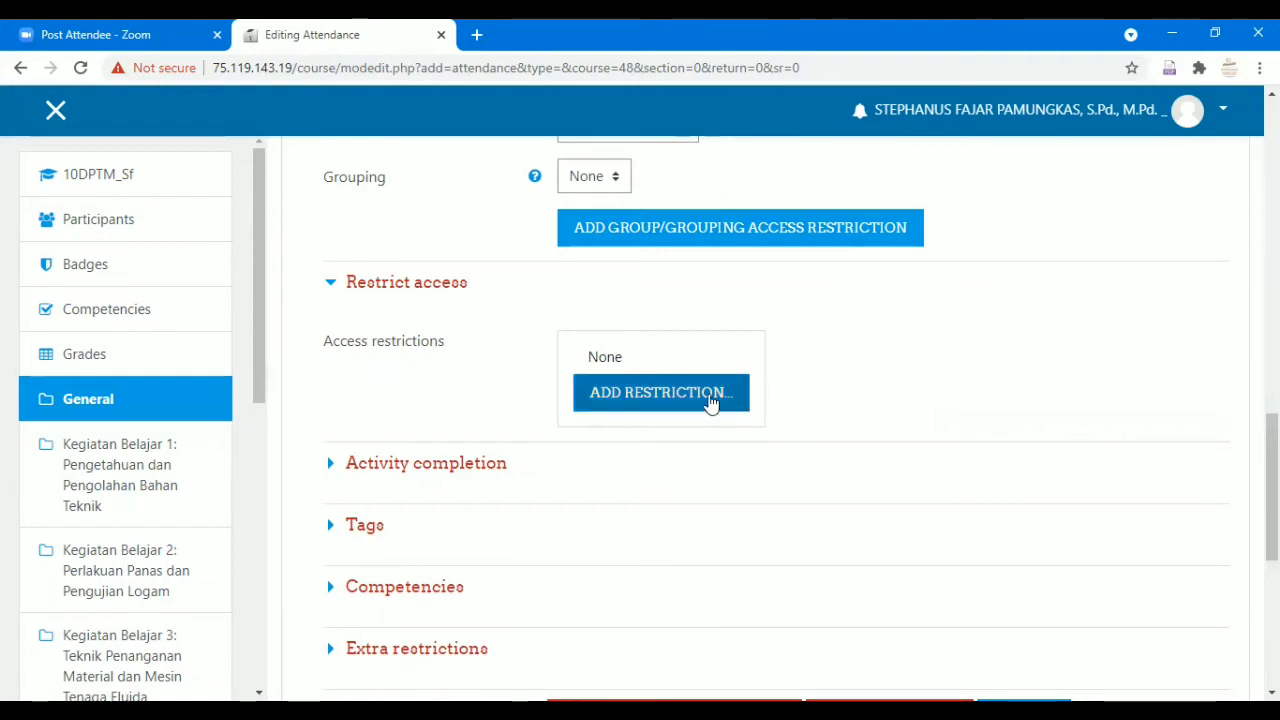
left_click(710, 400)
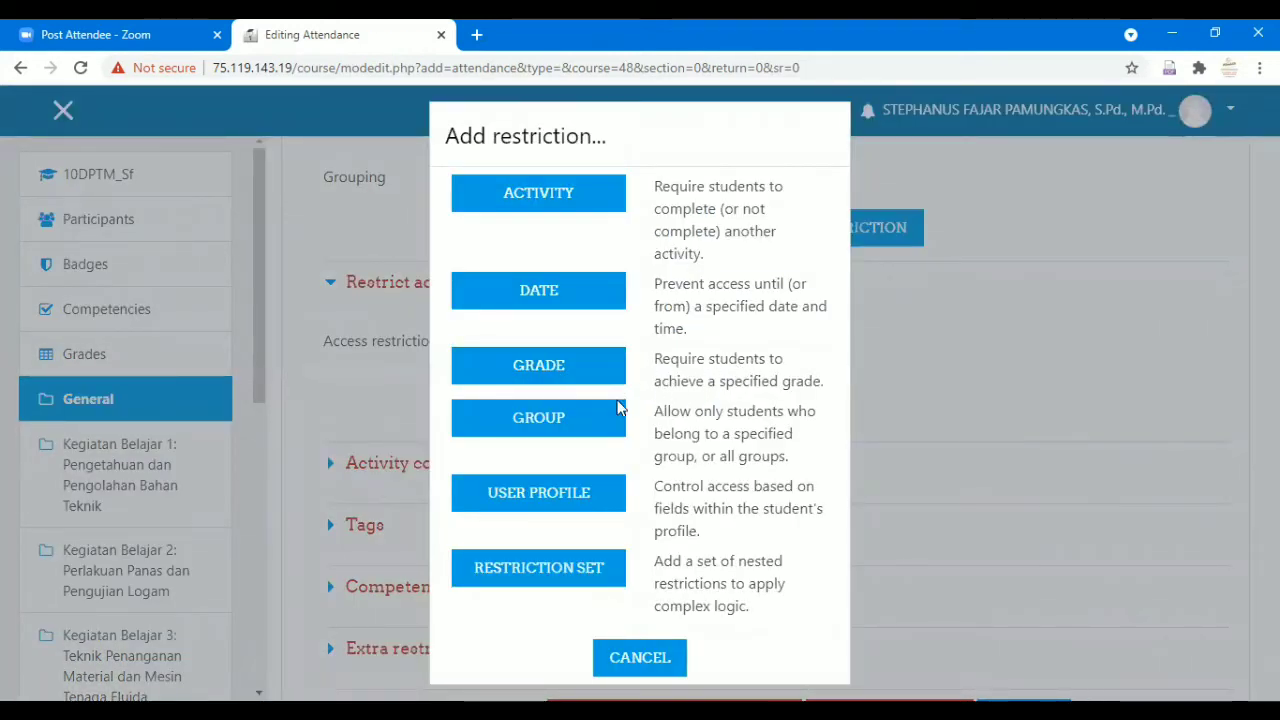
left_click(586, 437)
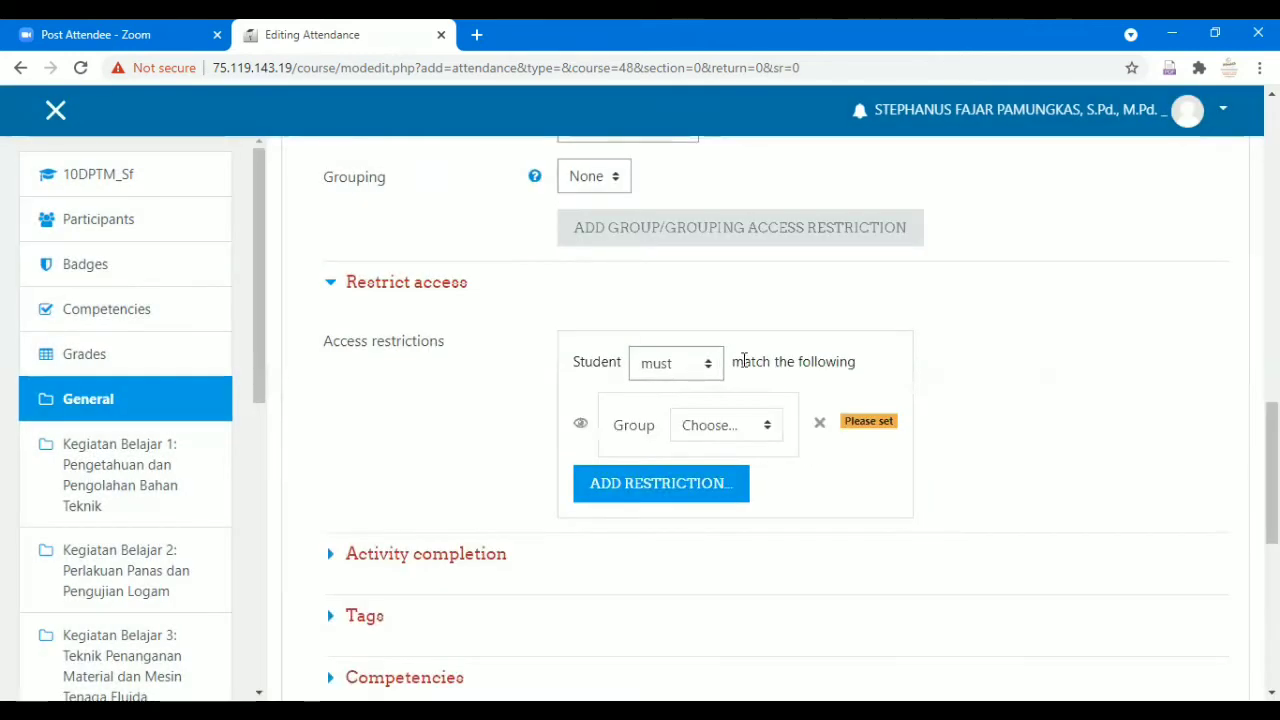
left_click(769, 430)
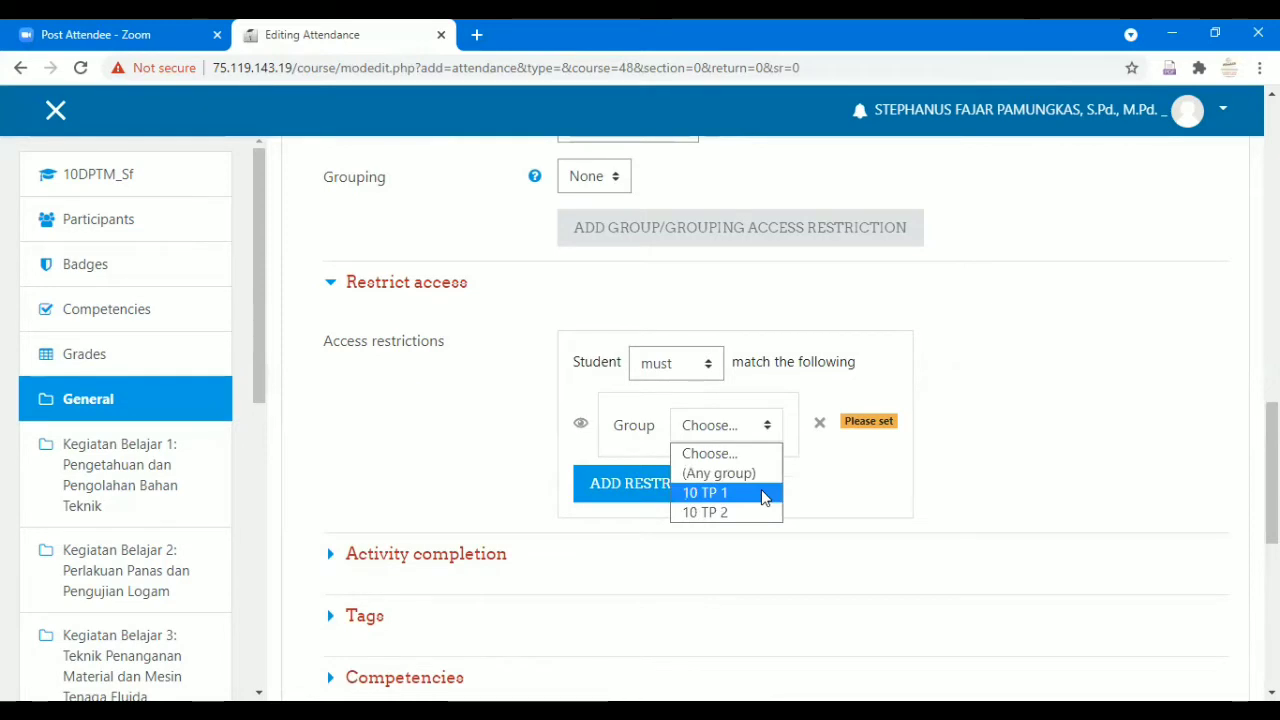
left_click(762, 493)
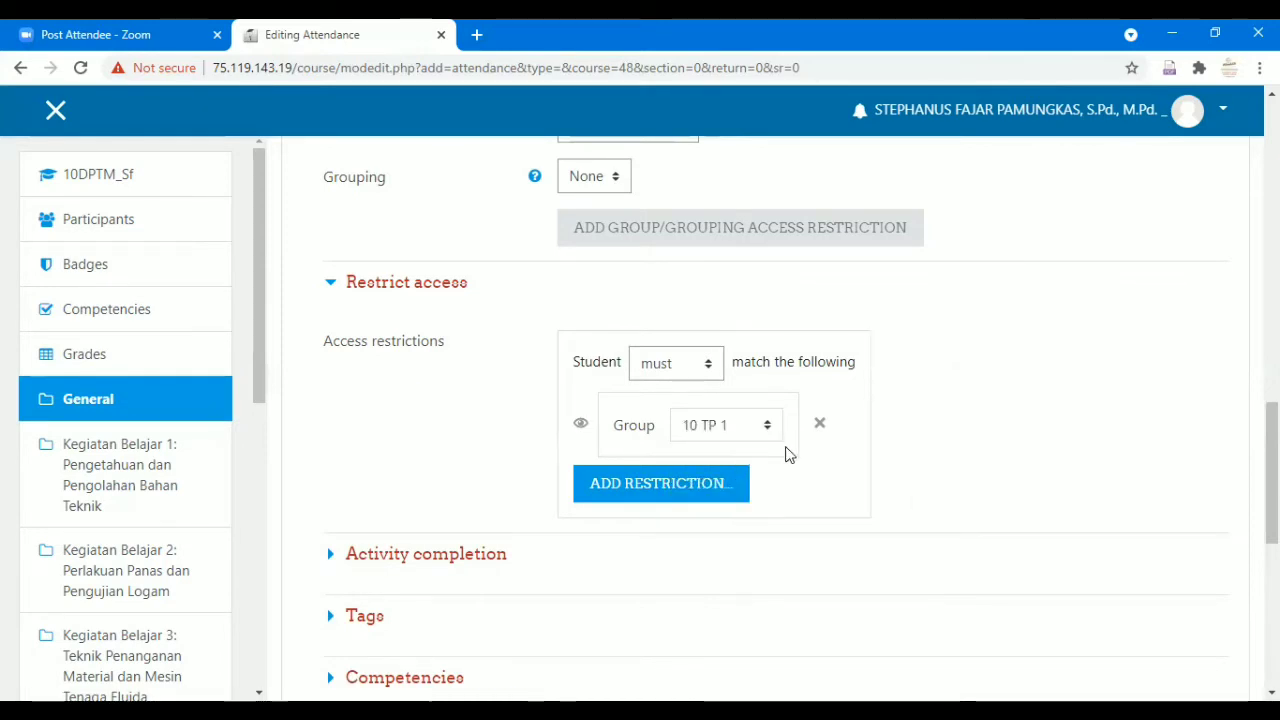
Add a second Group access restriction for group 10 TP 2.
left_click(733, 485)
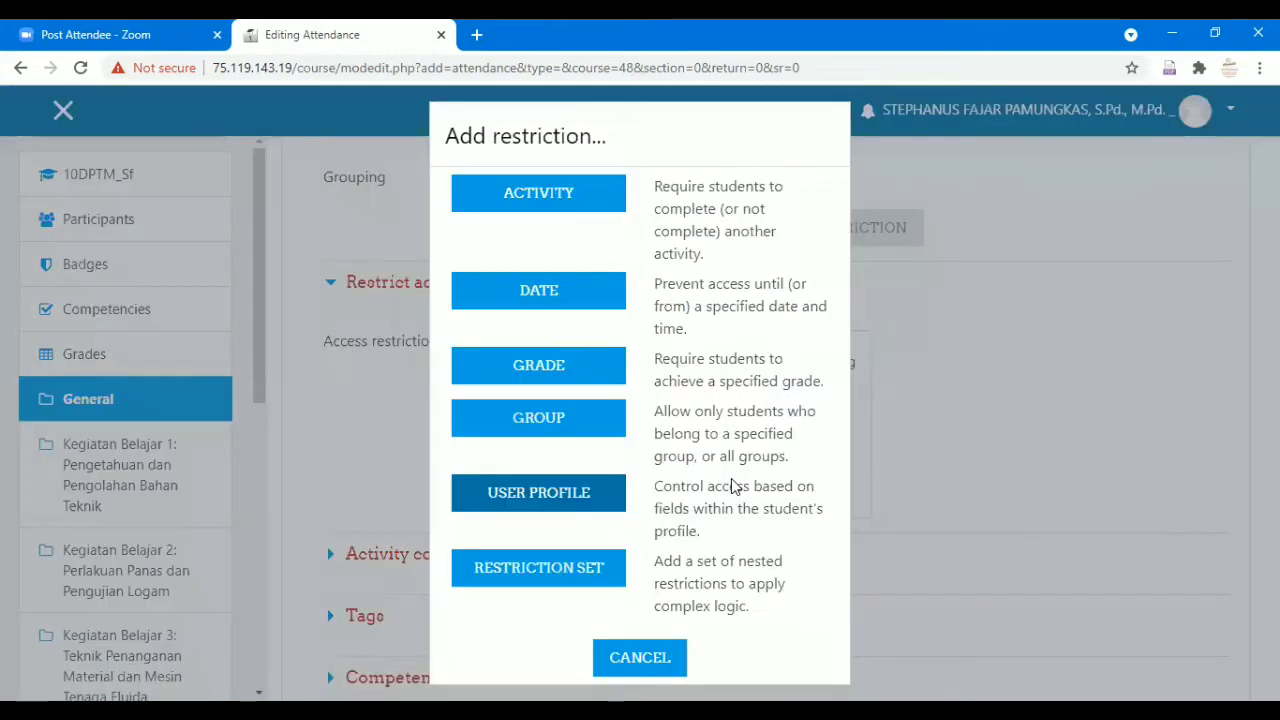
left_click(599, 414)
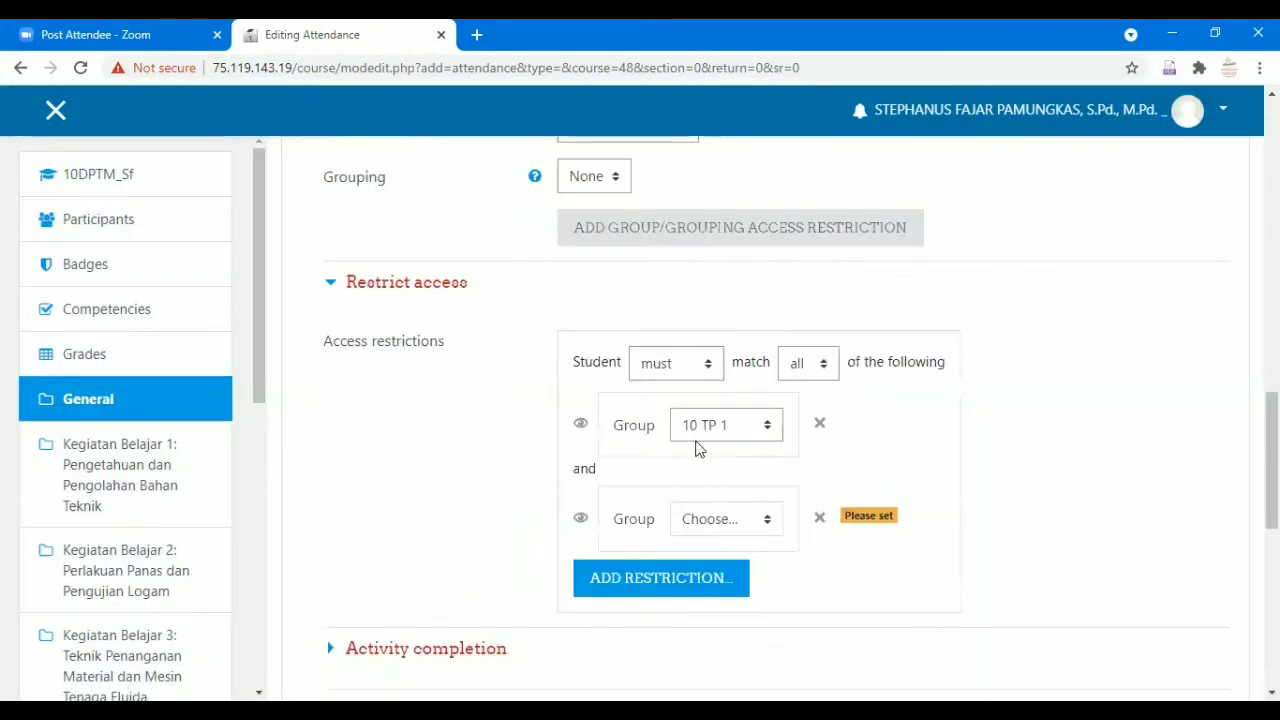
left_click(748, 528)
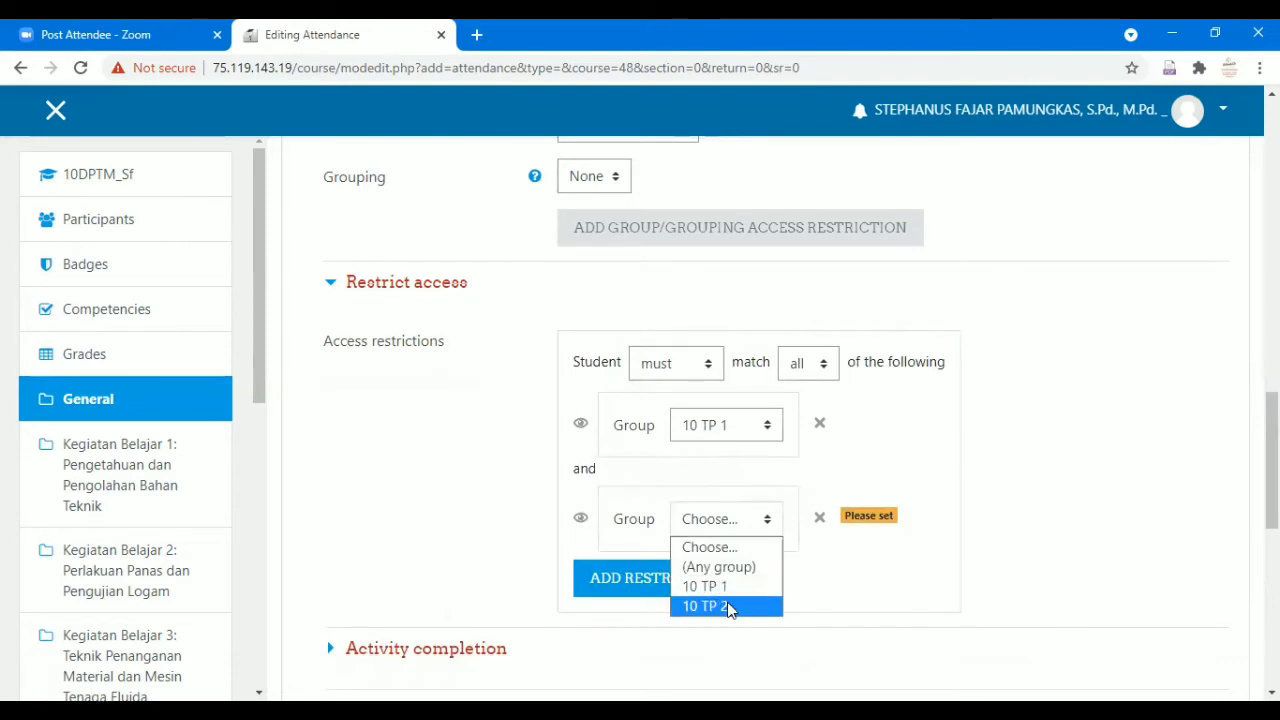
left_click(728, 607)
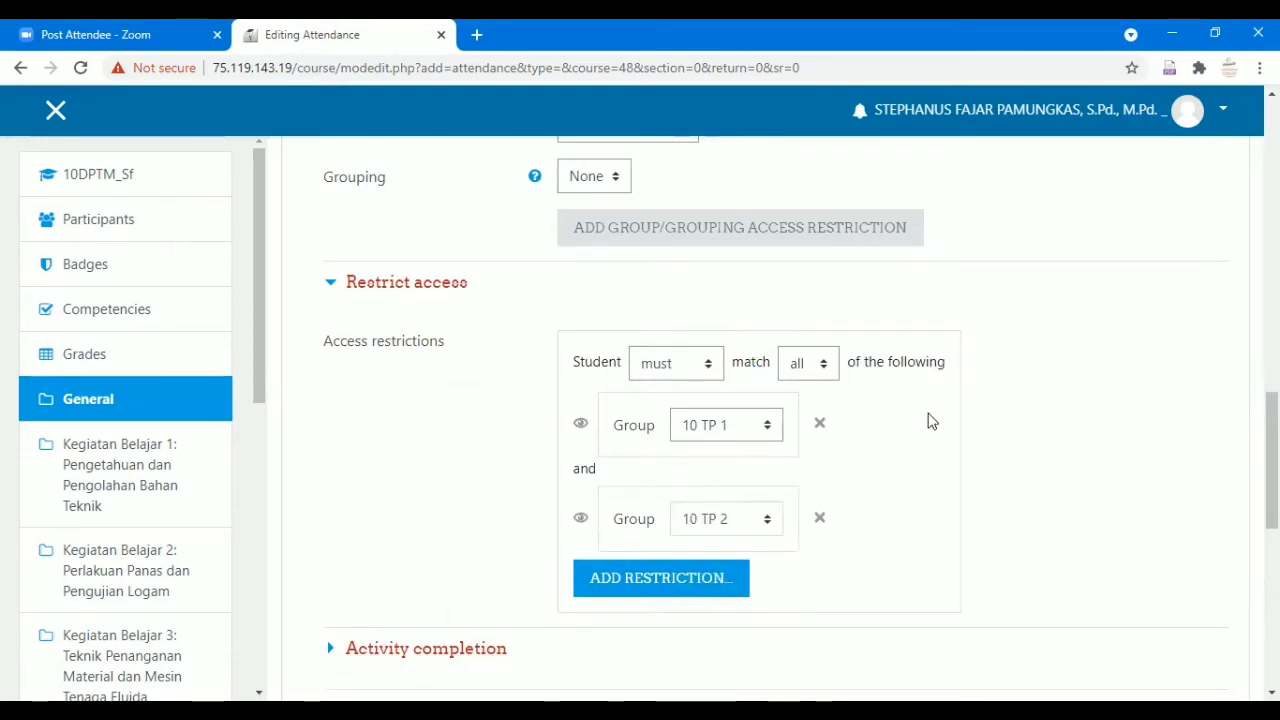
scroll(922, 412, "down", 1)
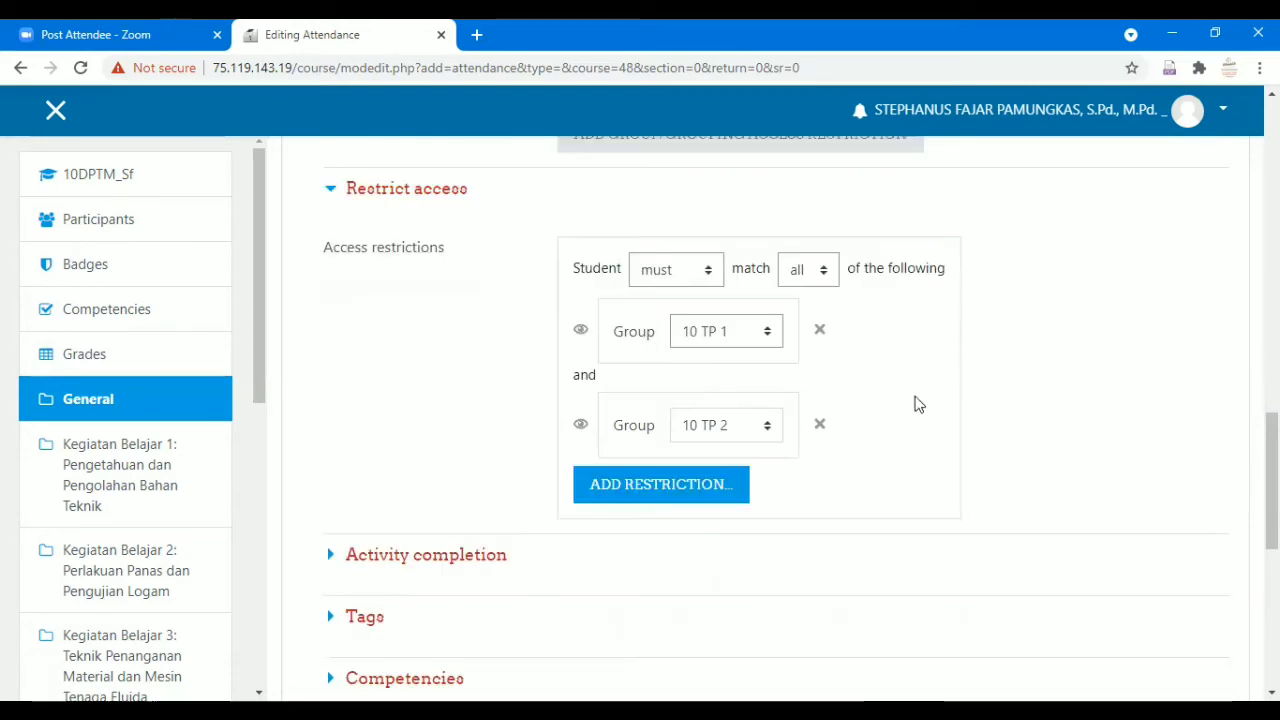
Change the restriction match from 'all' to 'any' so either 10 TP 1 or 10 TP 2 qualifies.
left_click(826, 274)
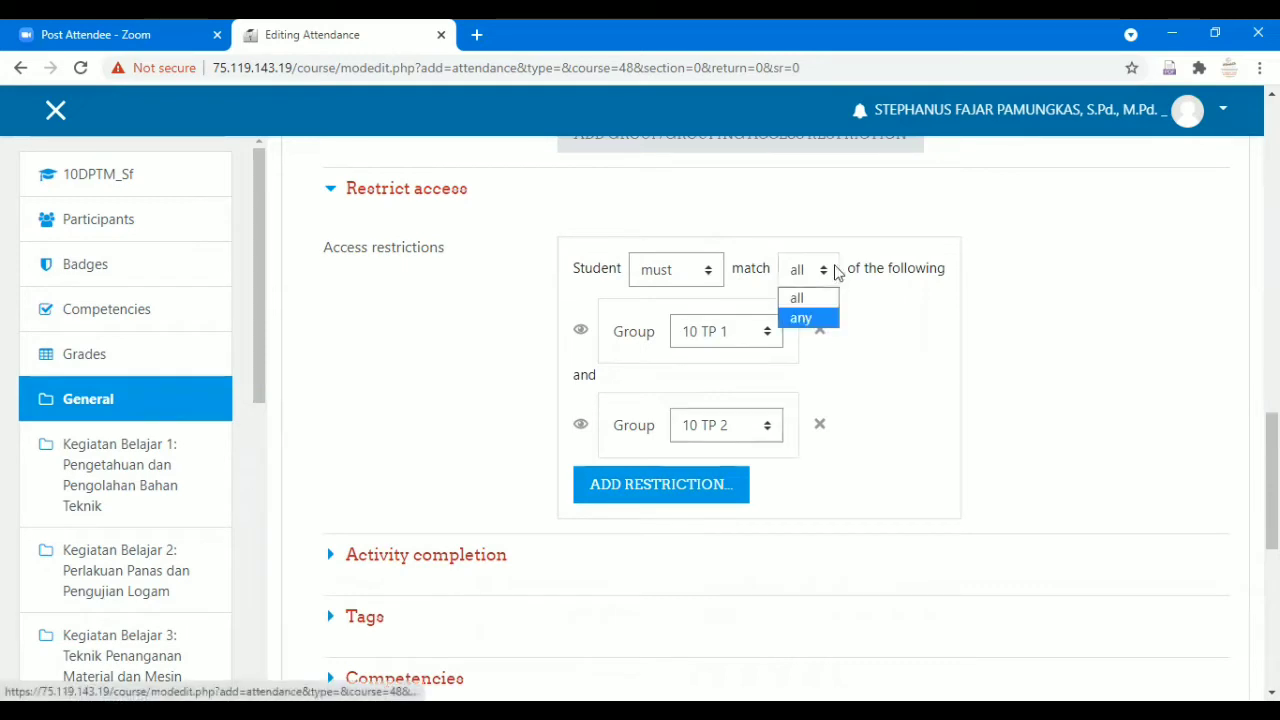
left_click(829, 316)
left_click(831, 281)
left_click(832, 294)
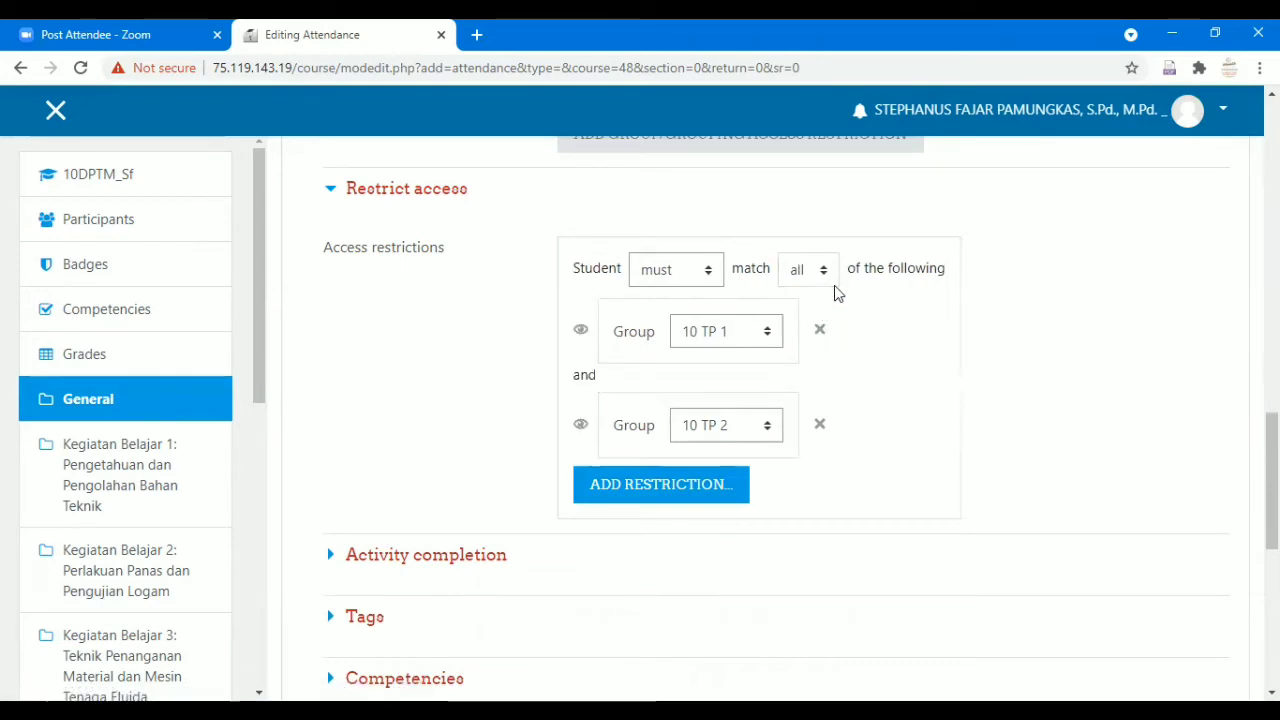
left_click(836, 274)
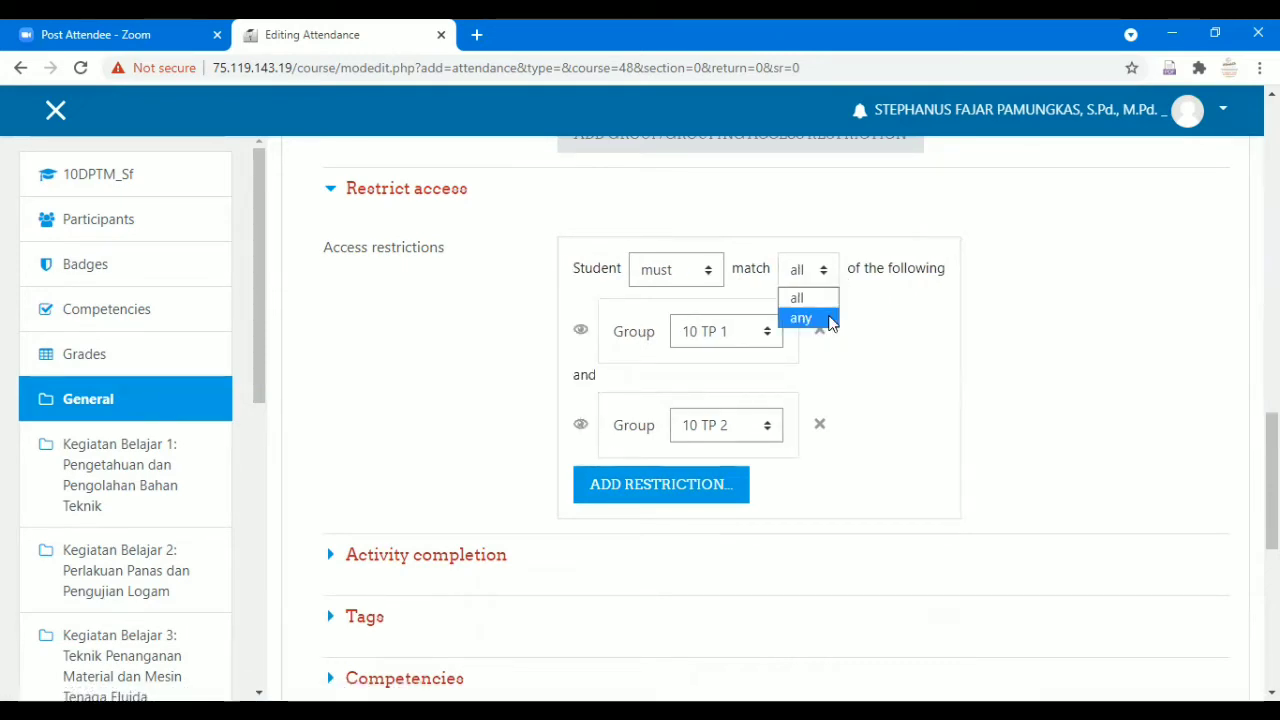
left_click(829, 318)
left_click(835, 283)
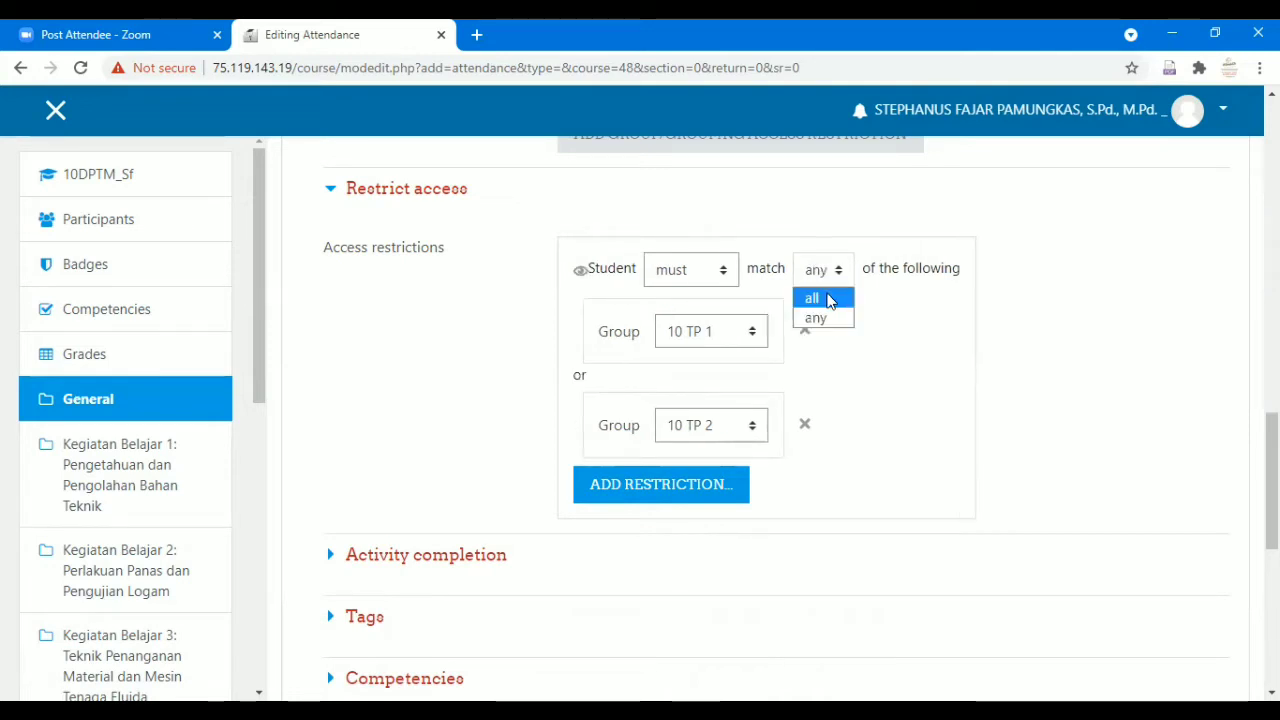
left_click(829, 299)
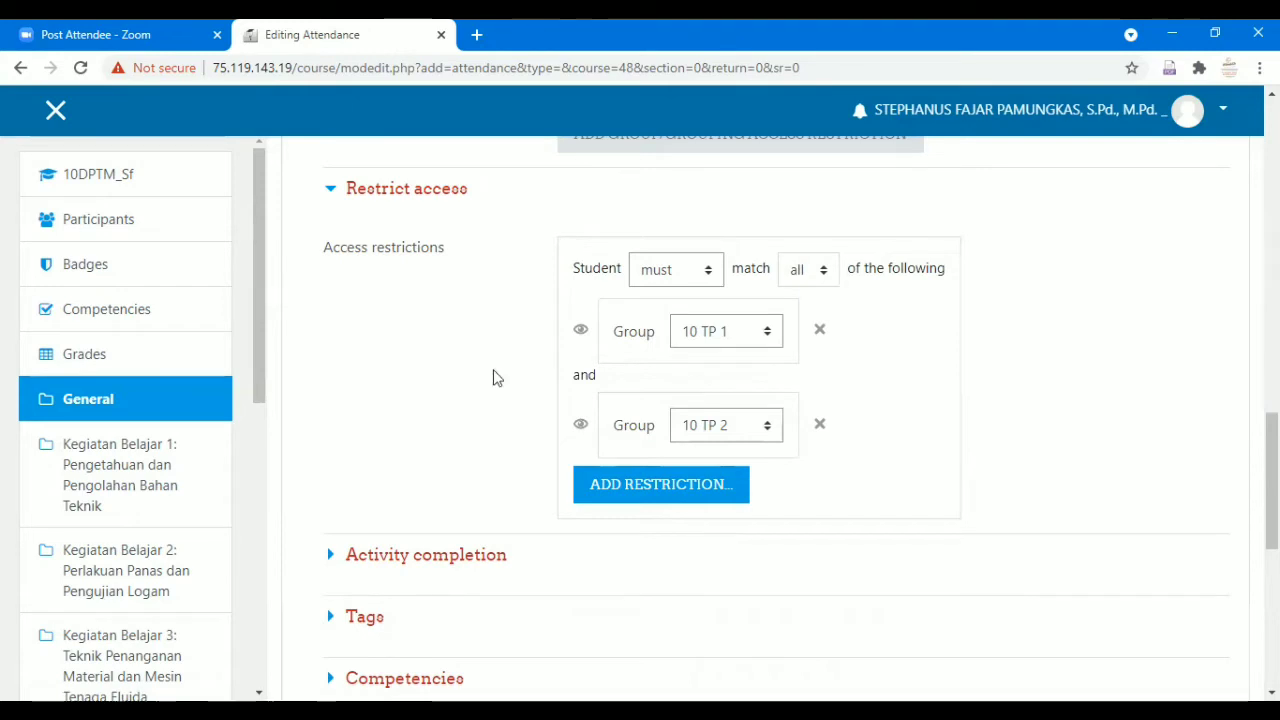
left_click(831, 276)
left_click(802, 318)
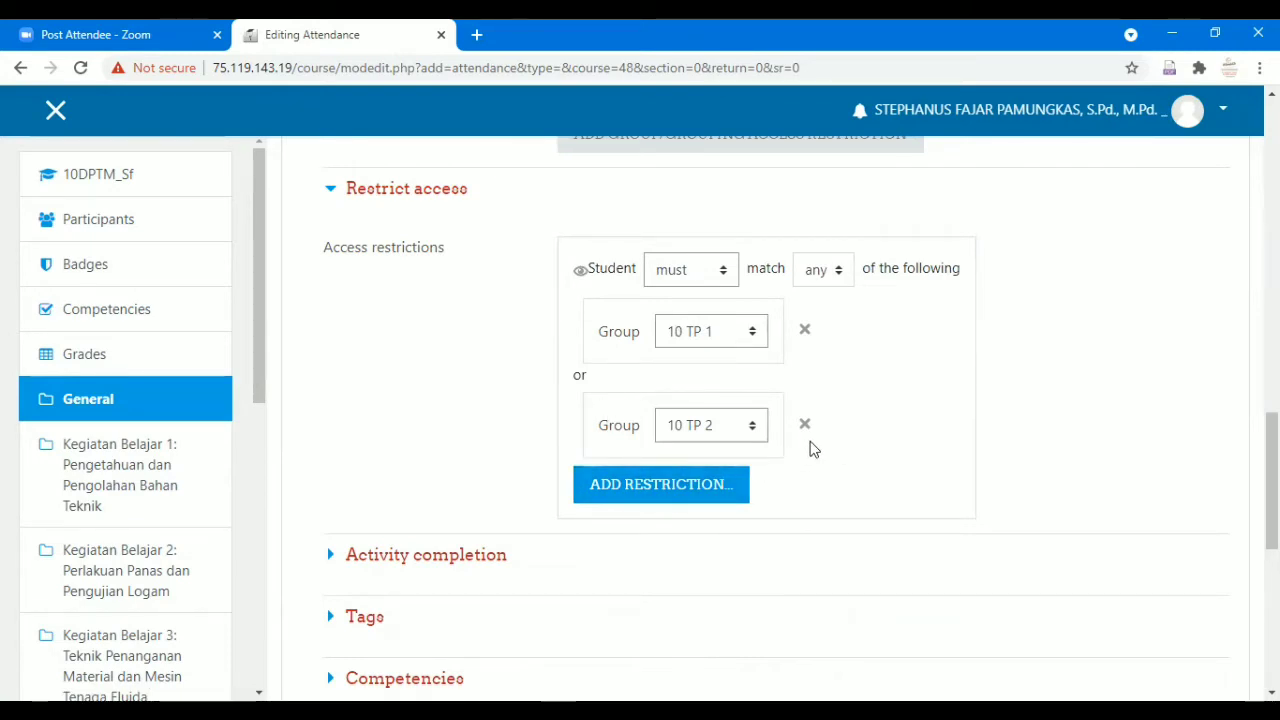
left_click(838, 275)
left_click(828, 298)
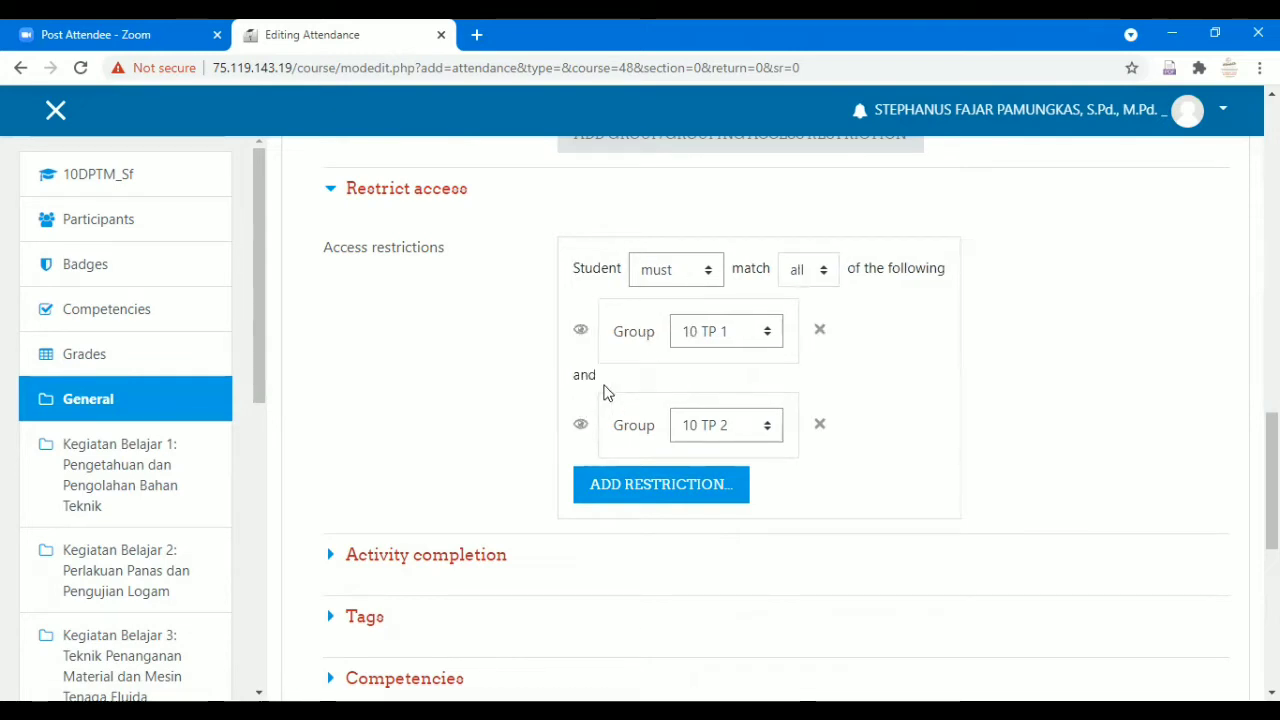
left_click(811, 280)
left_click(808, 318)
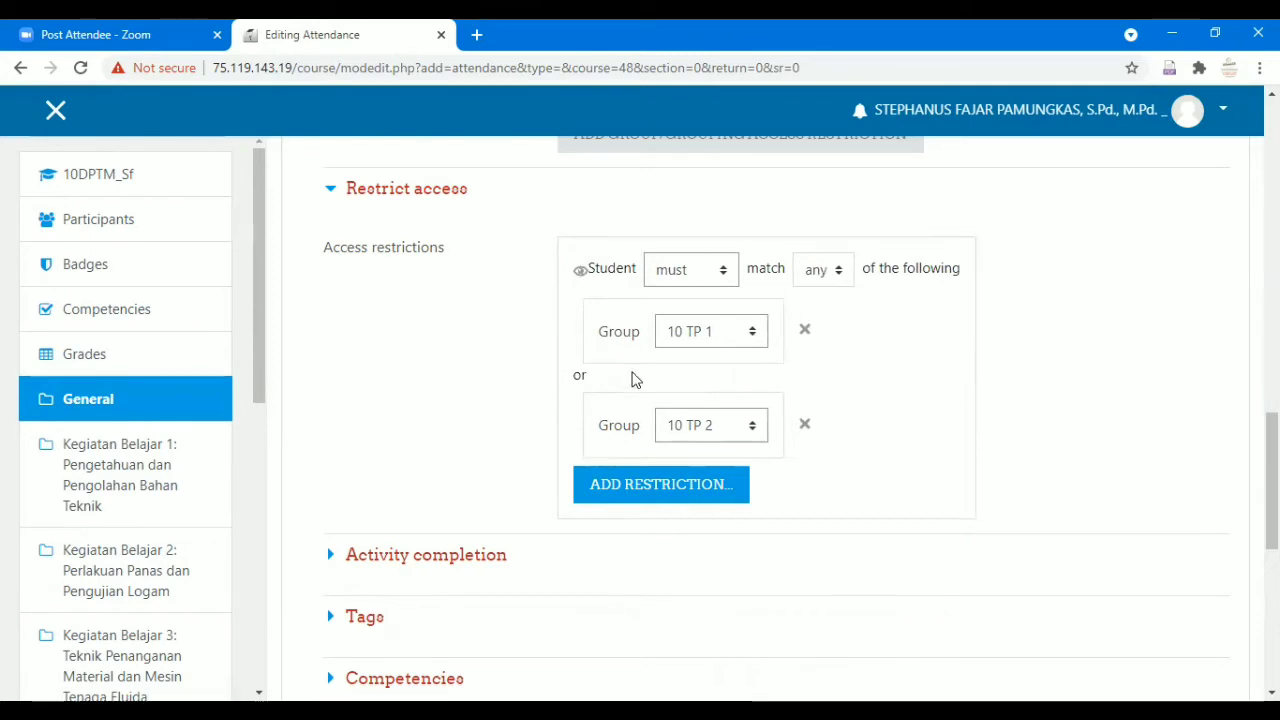
scroll(632, 380, "down", 1)
scroll(571, 434, "down", 1)
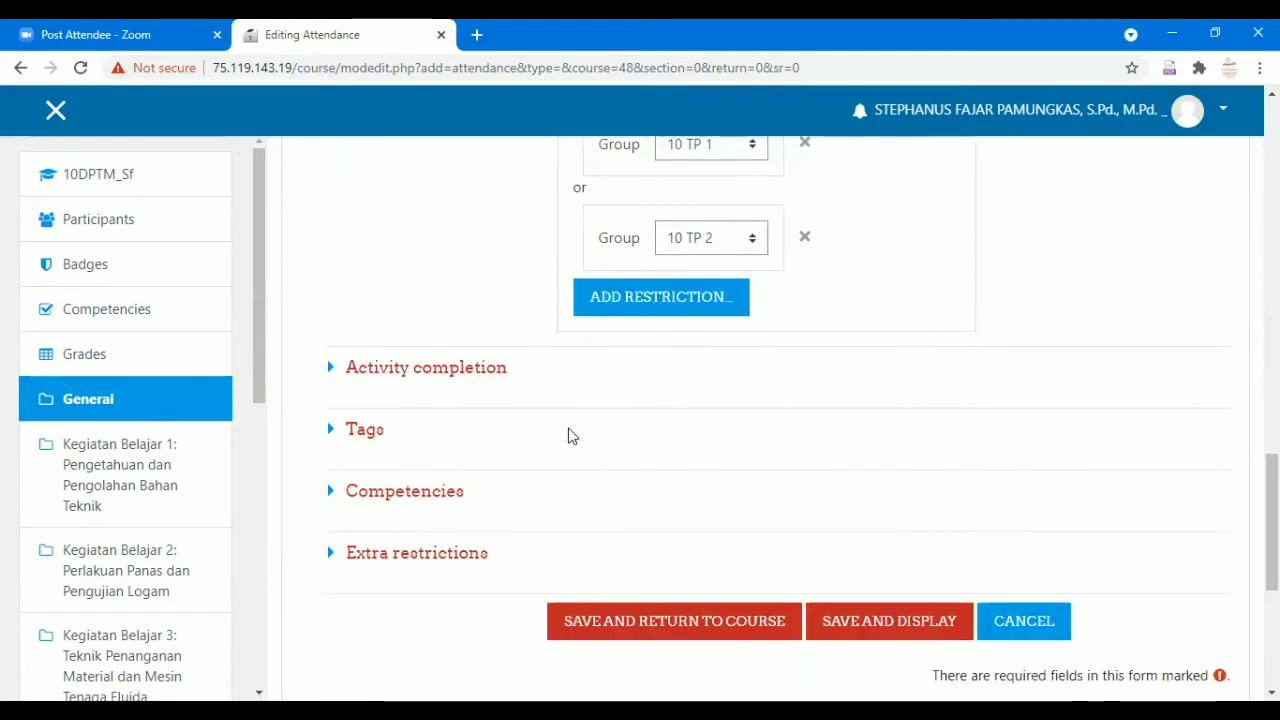
Review Activity completion, Tags and Competencies, then save Daftar Hadir and return to the course.
left_click(476, 374)
scroll(862, 358, "down", 1)
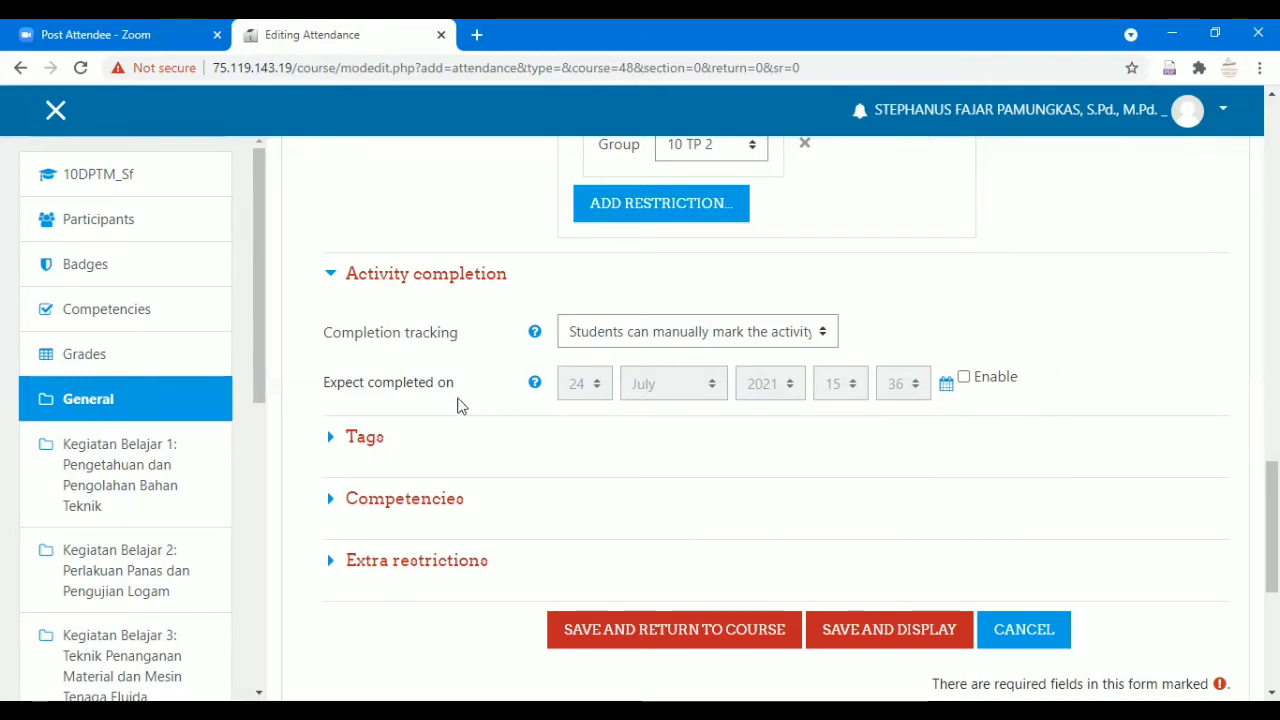
left_click(562, 433)
scroll(437, 486, "down", 1)
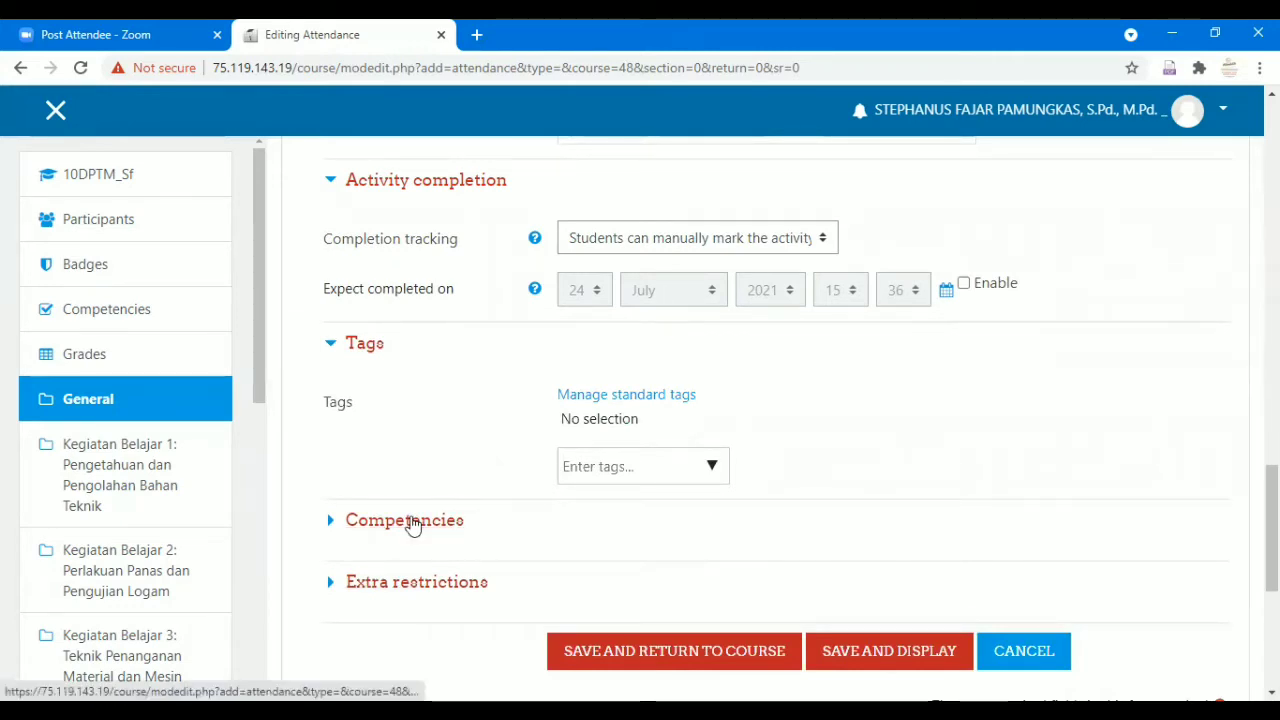
left_click(414, 521)
scroll(485, 477, "down", 2)
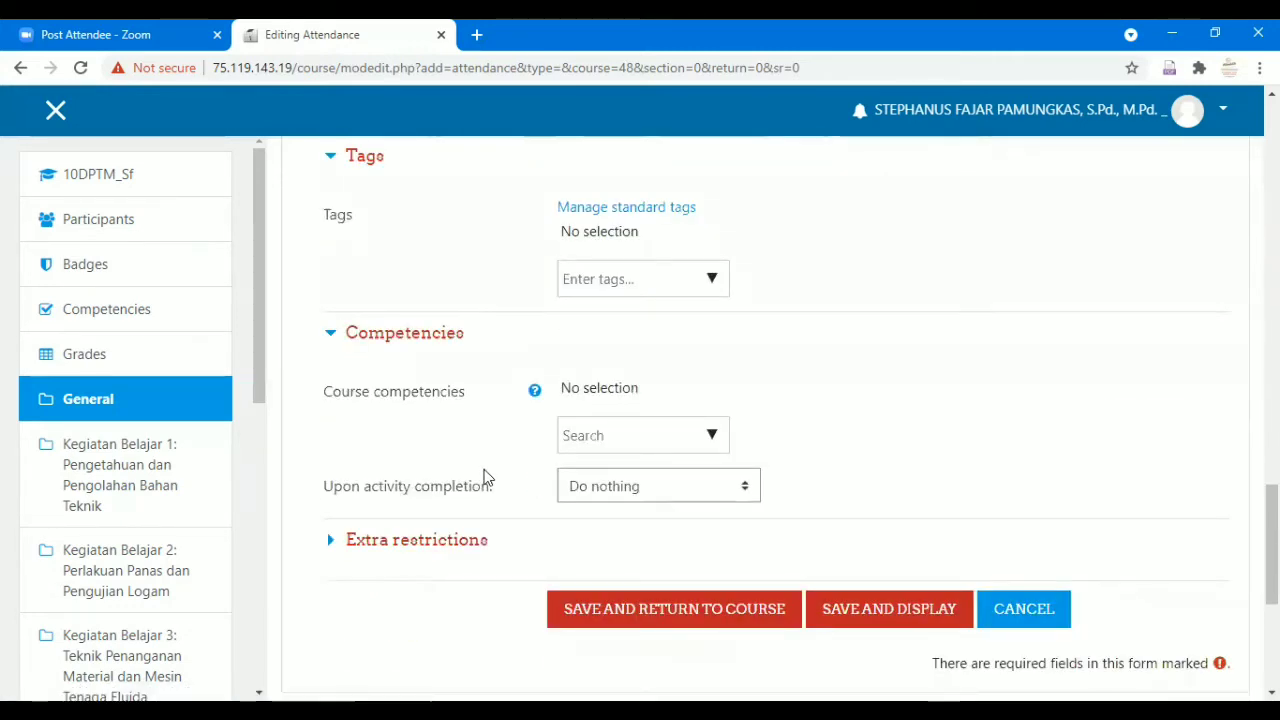
scroll(485, 478, "down", 1)
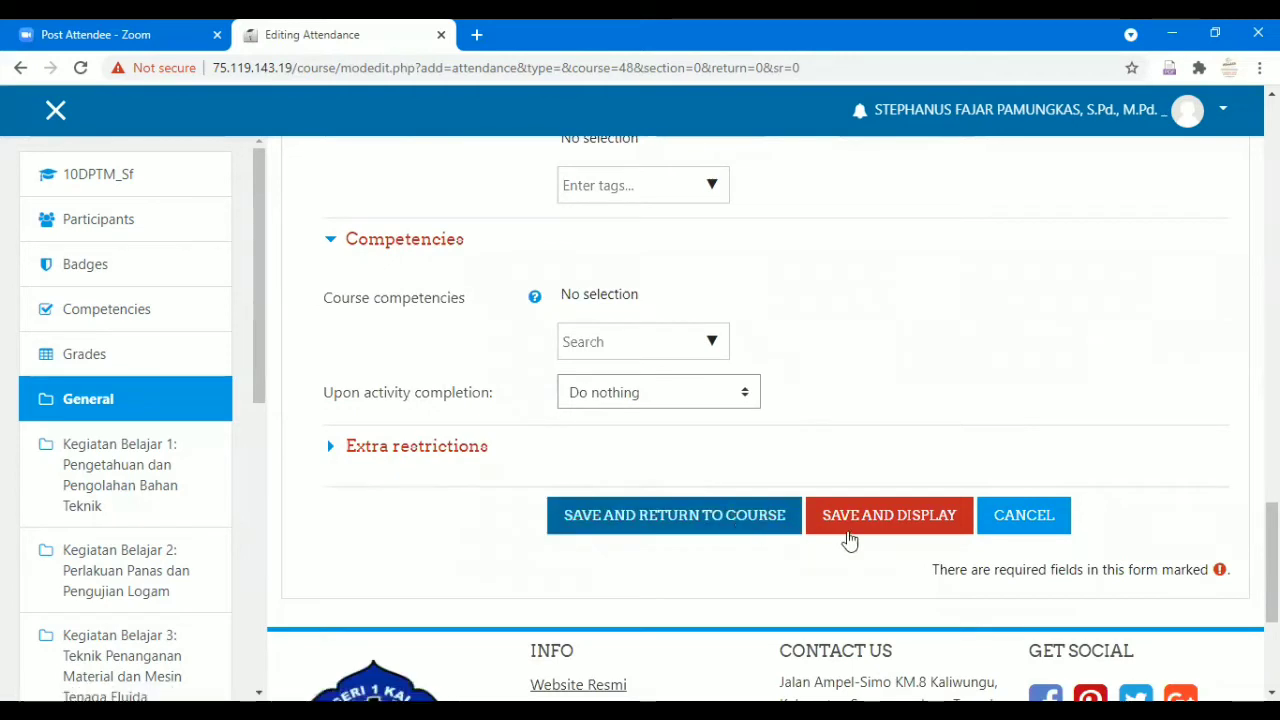
left_click(748, 522)
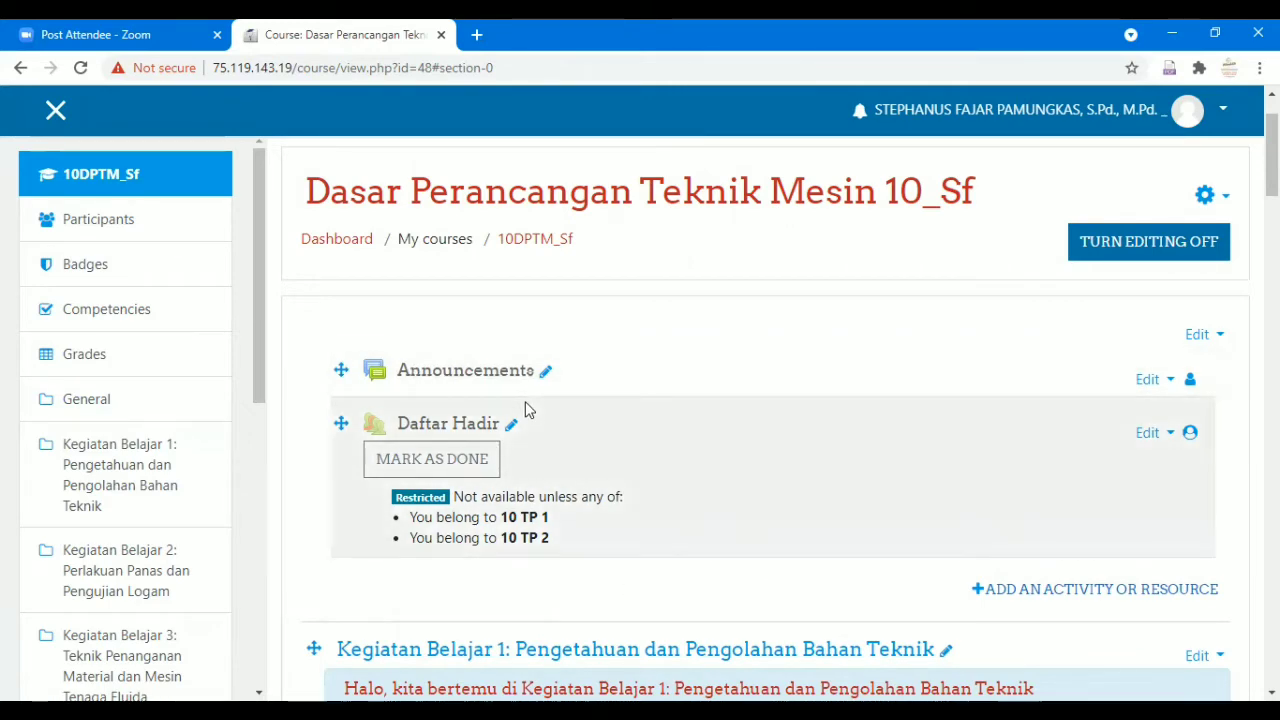
Open the Edit menu next to Daftar Hadir on the course page.
scroll(523, 434, "down", 1)
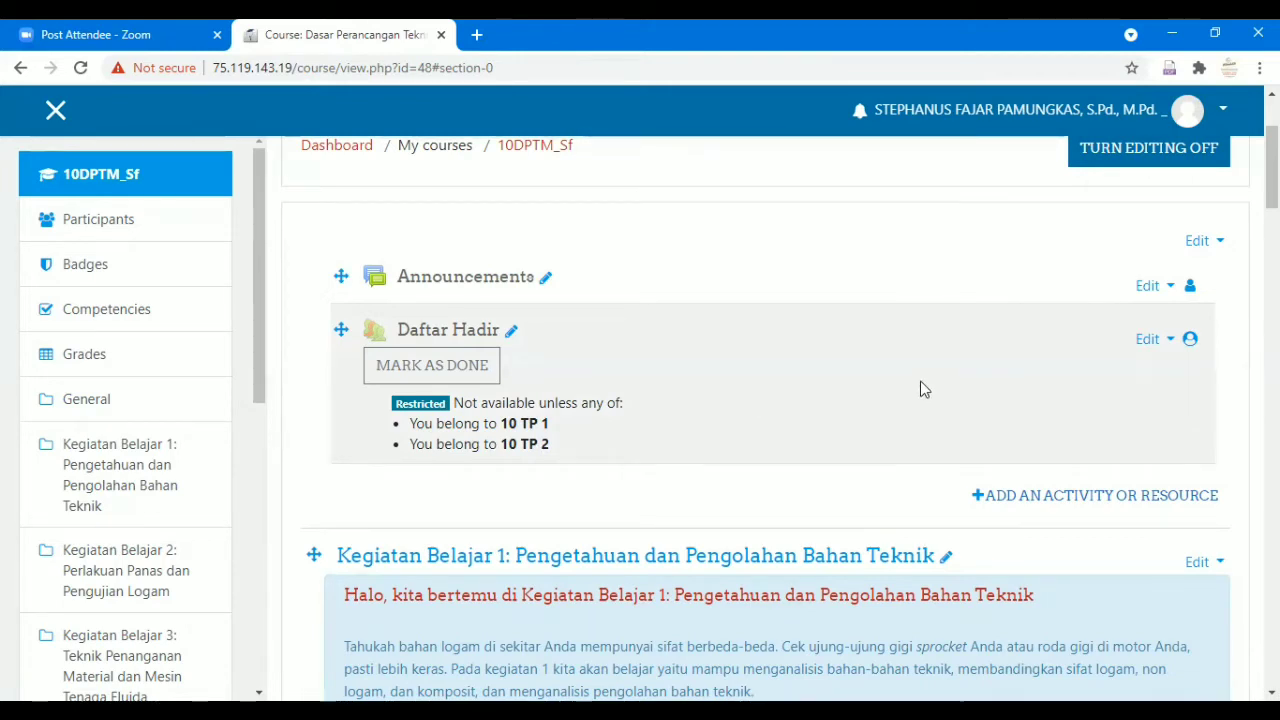
left_click(1152, 341)
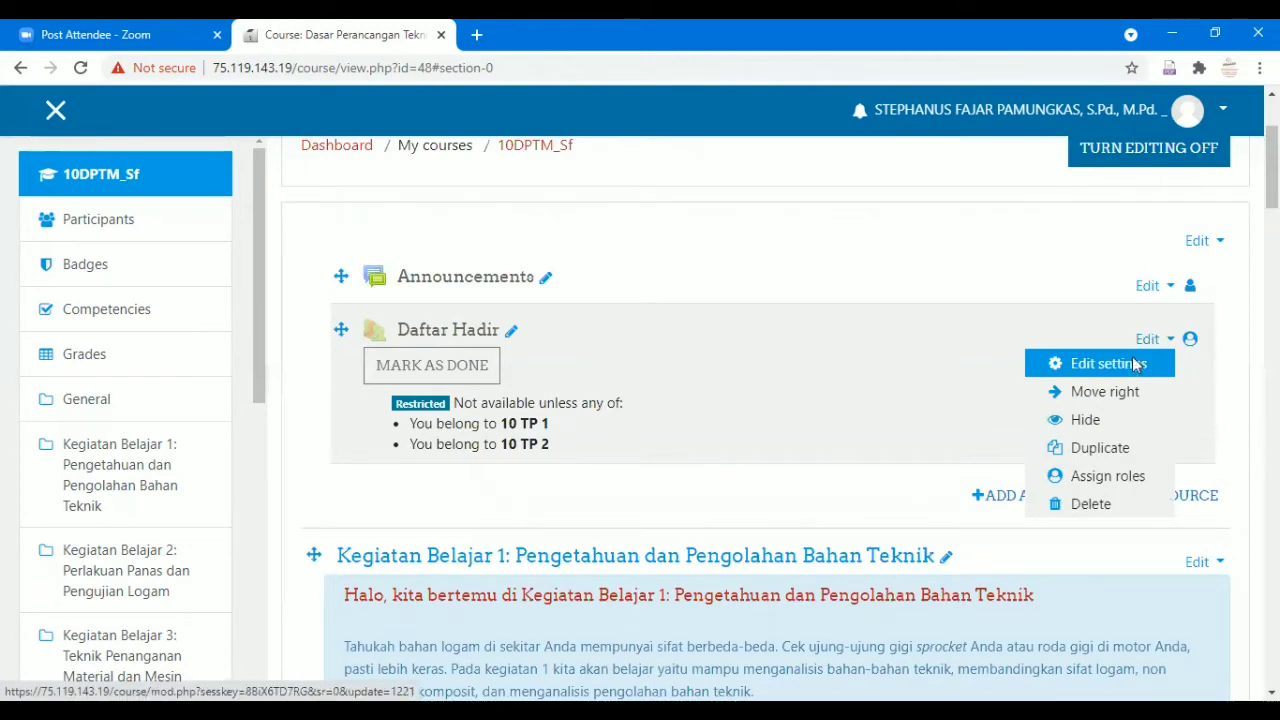
Delete the 10 TP 1 and 10 TP 2 group restrictions, then save and display Daftar Hadir.
scroll(931, 408, "down", 7)
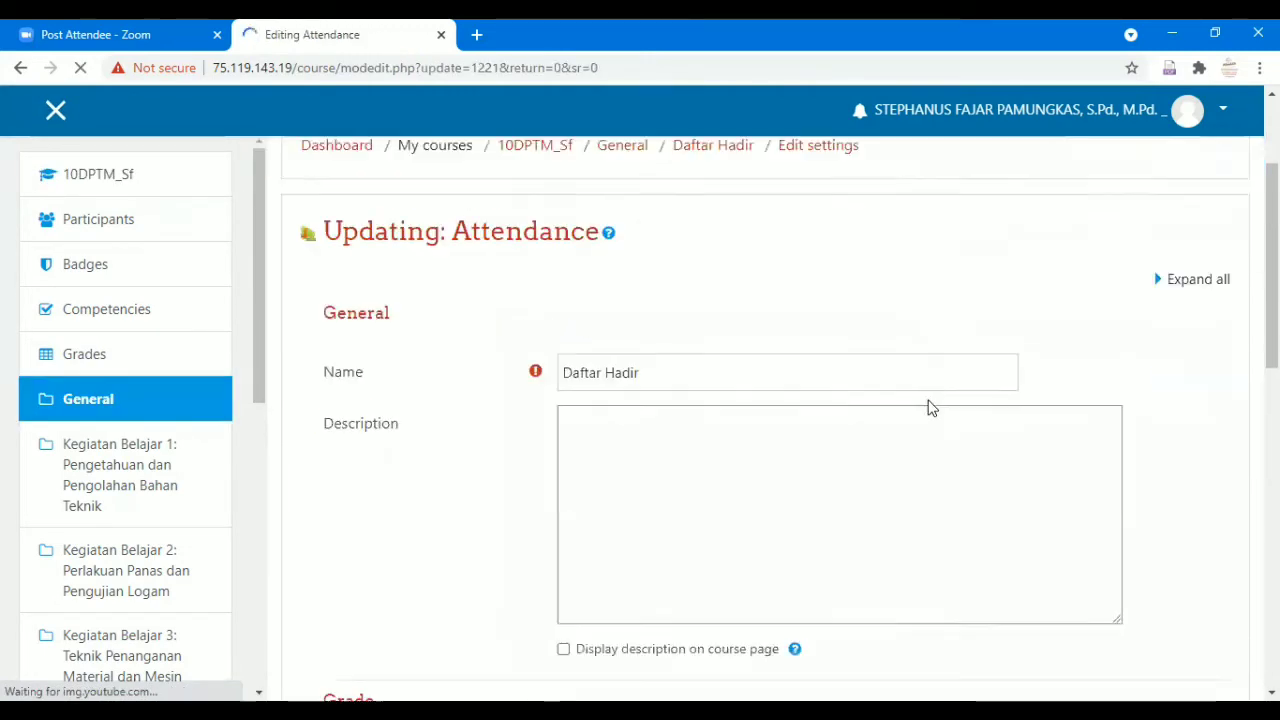
left_click(426, 367)
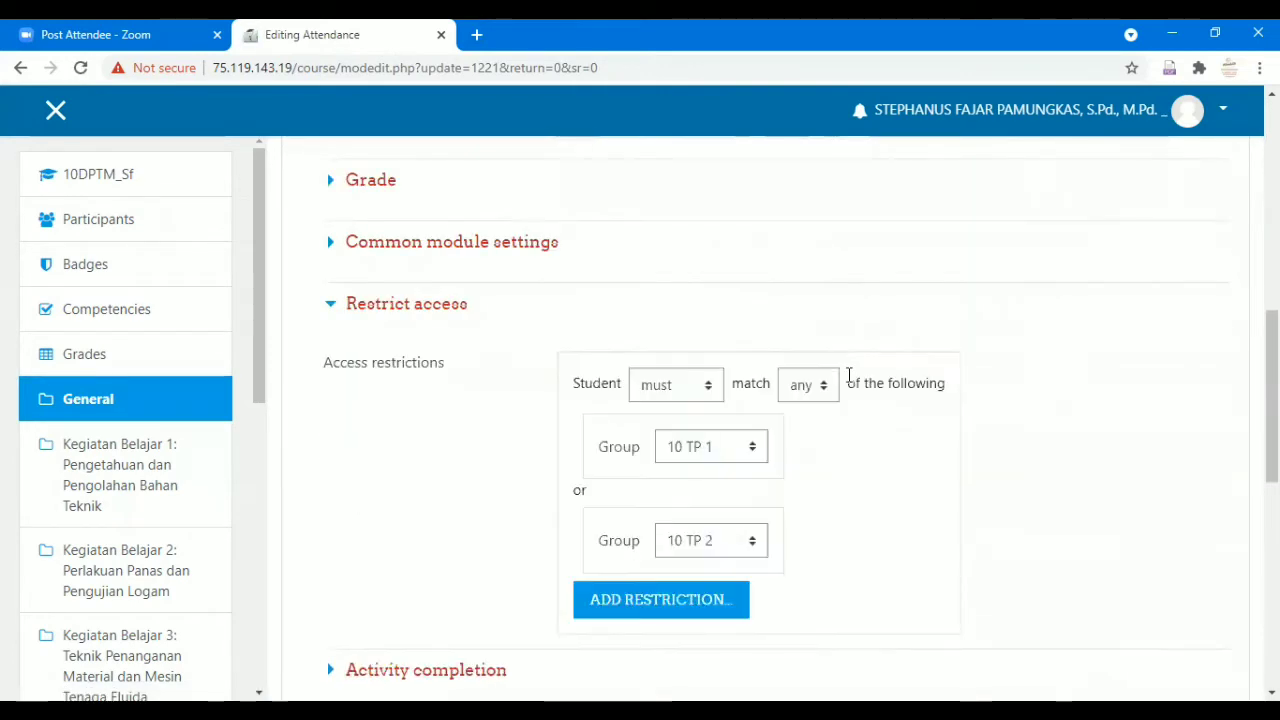
scroll(789, 388, "down", 1)
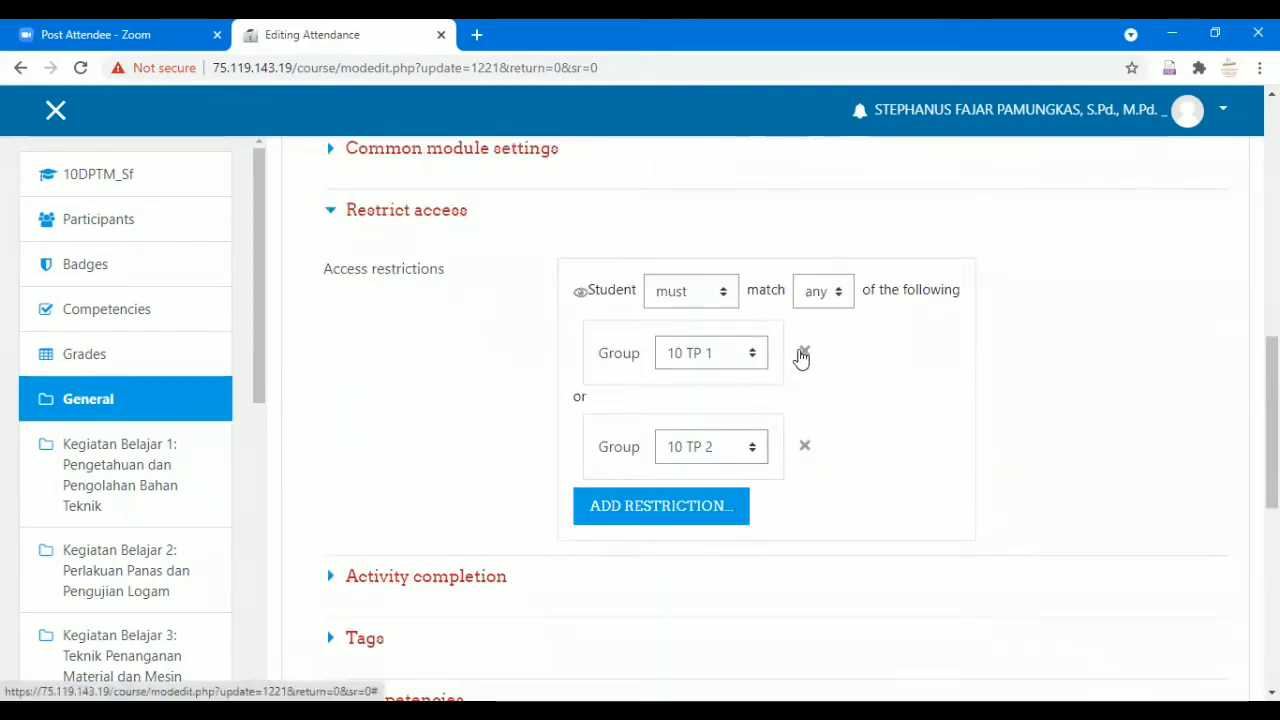
left_click(803, 355)
left_click(808, 358)
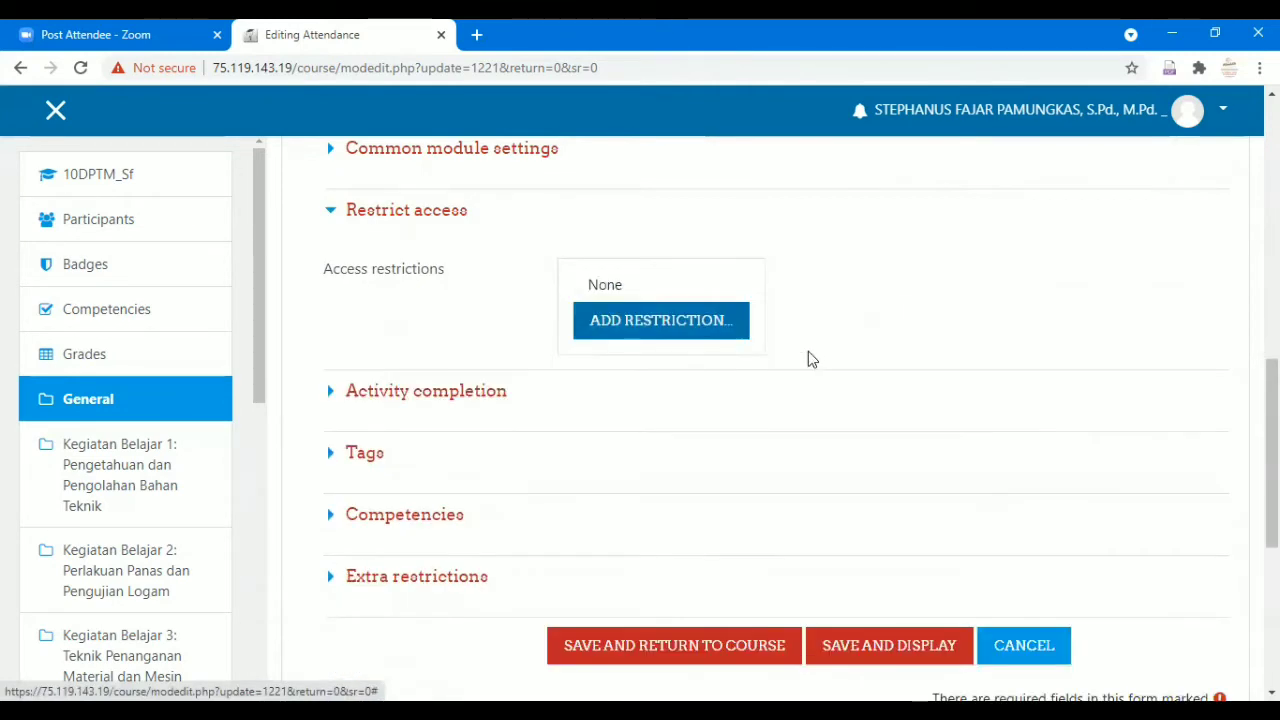
scroll(810, 365, "down", 2)
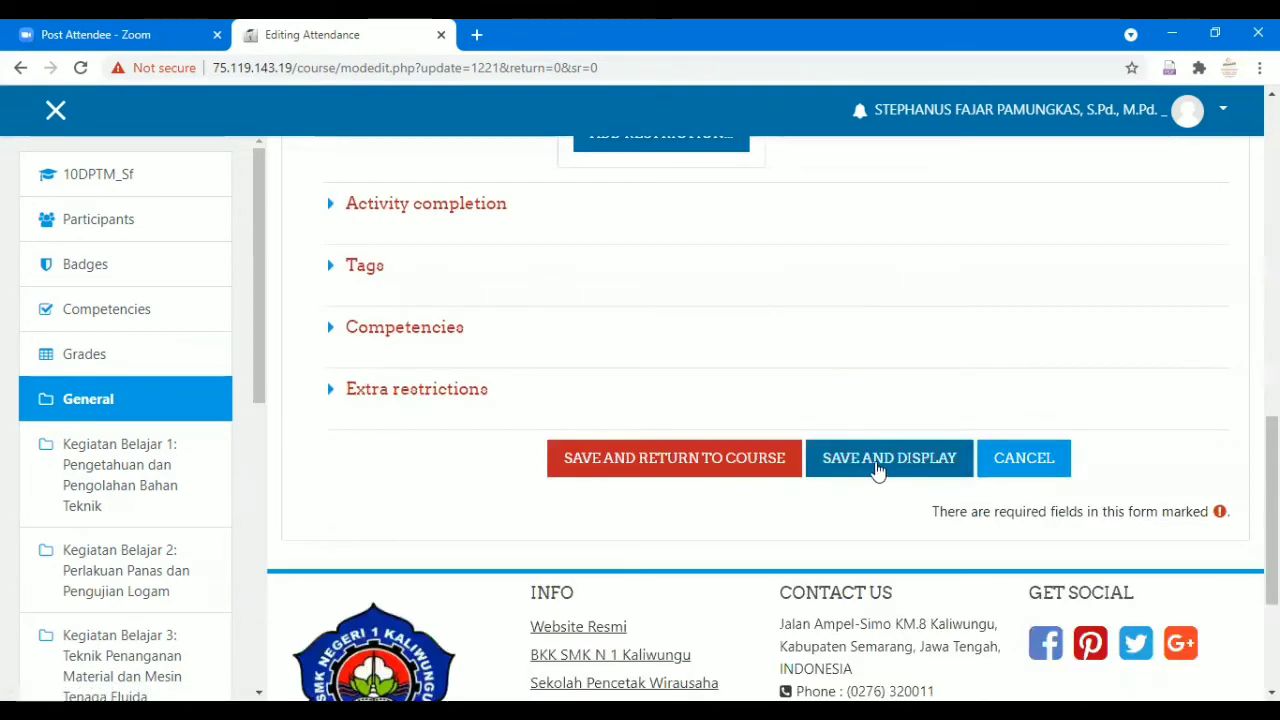
left_click(876, 467)
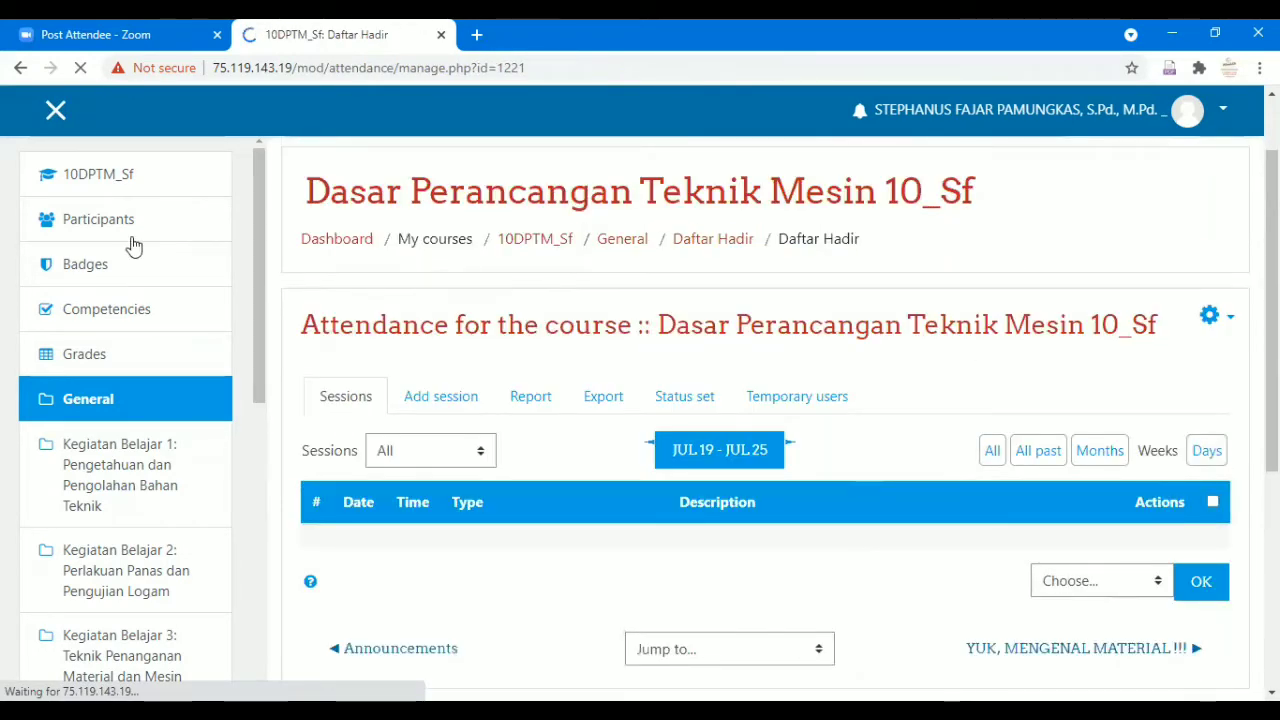
Go back to the 10DPTM_Sf course, enter Daftar Hadir, and bring up its Add session form.
left_click(100, 188)
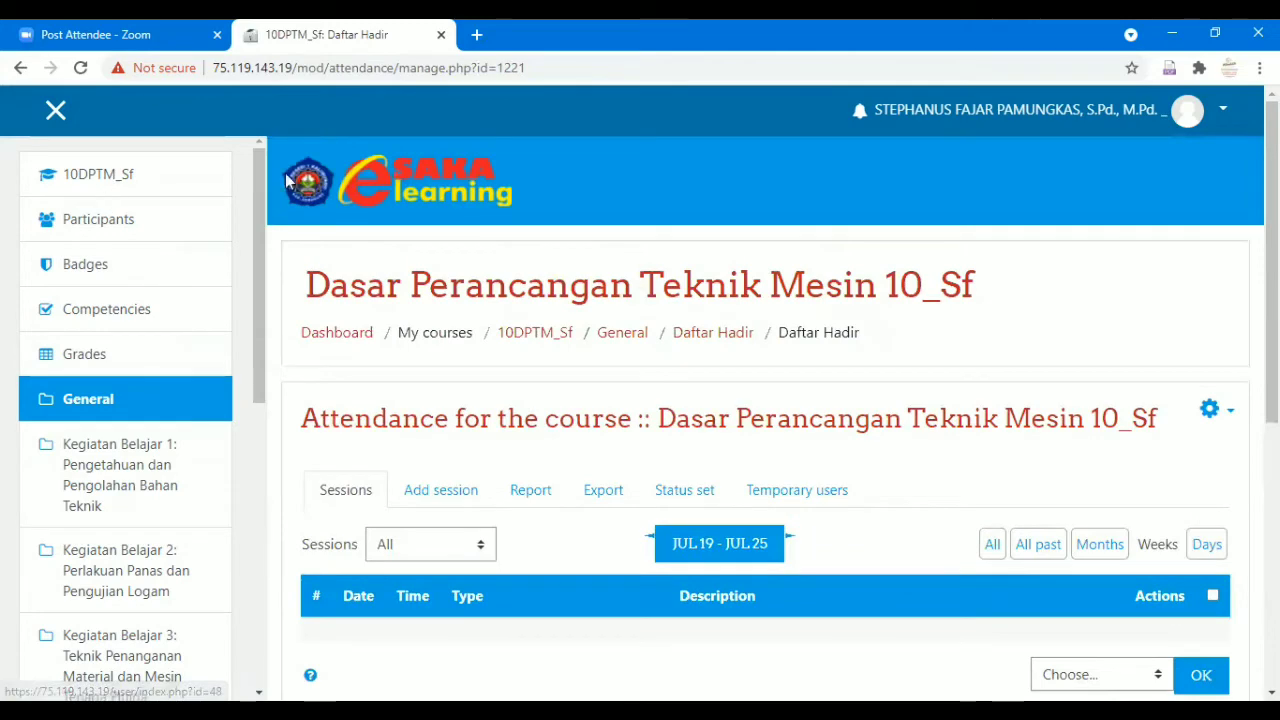
scroll(600, 380, "down", 1)
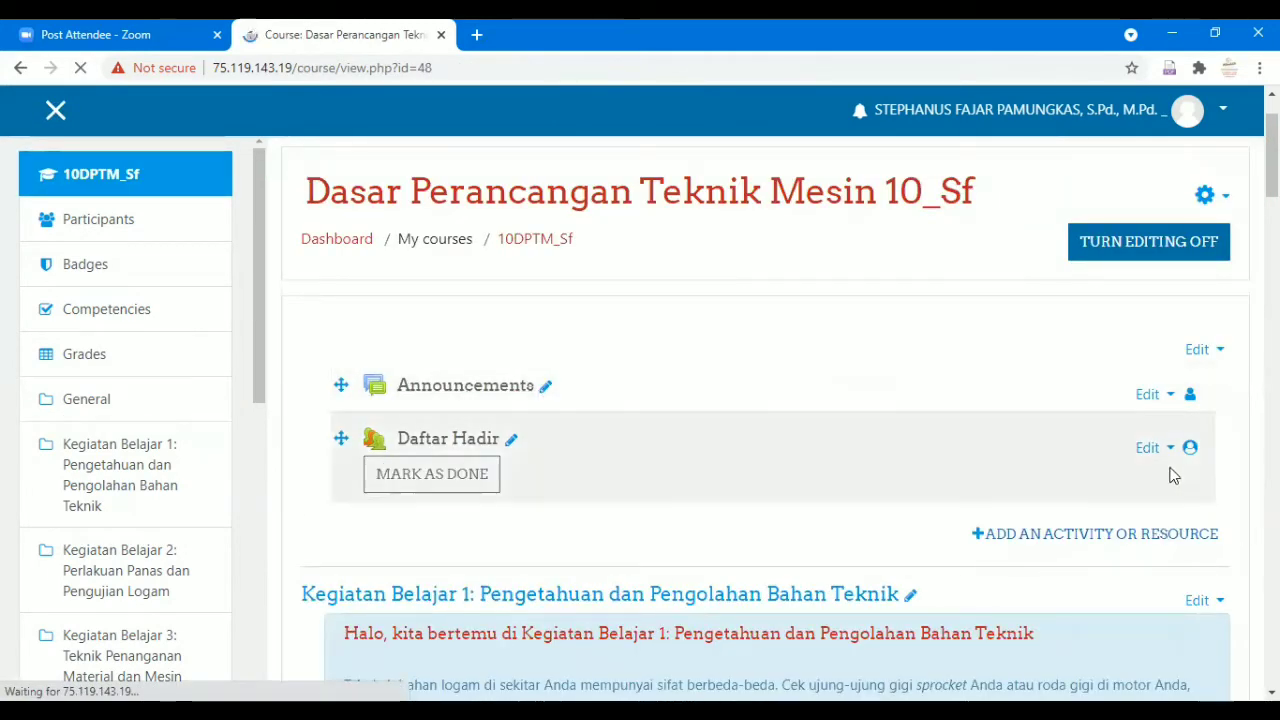
left_click(460, 444)
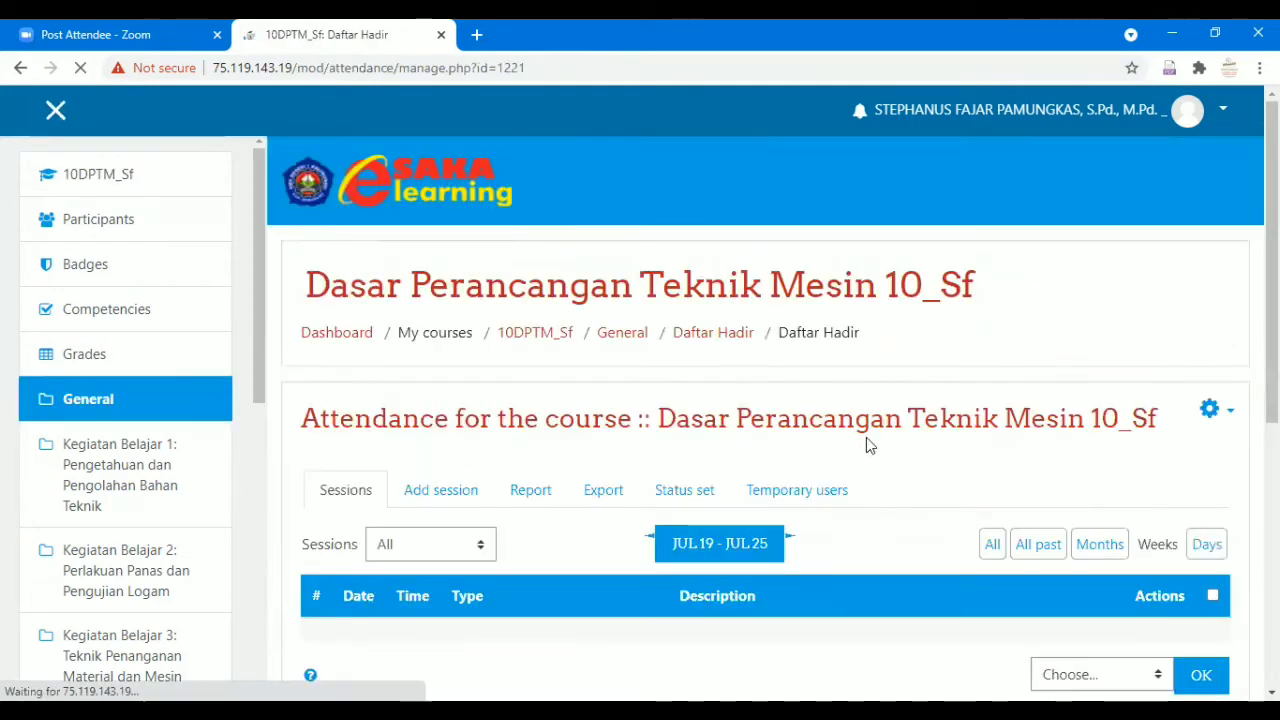
scroll(866, 440, "down", 2)
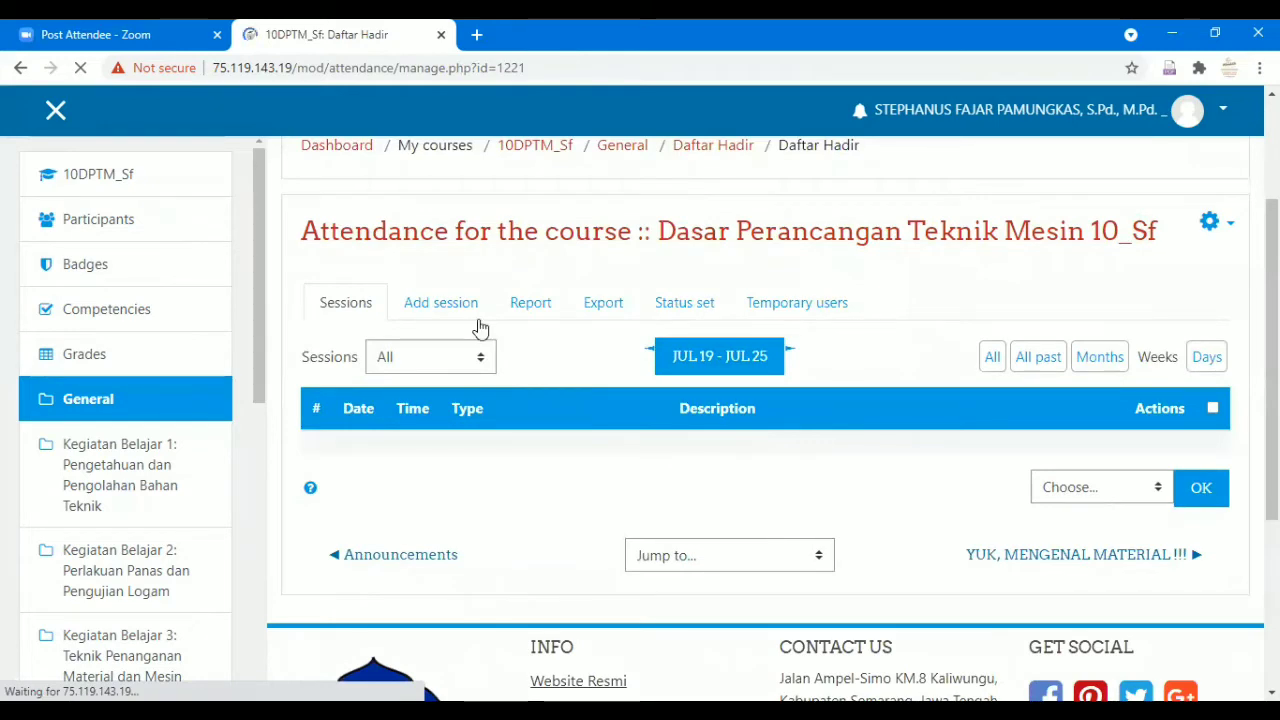
left_click(446, 310)
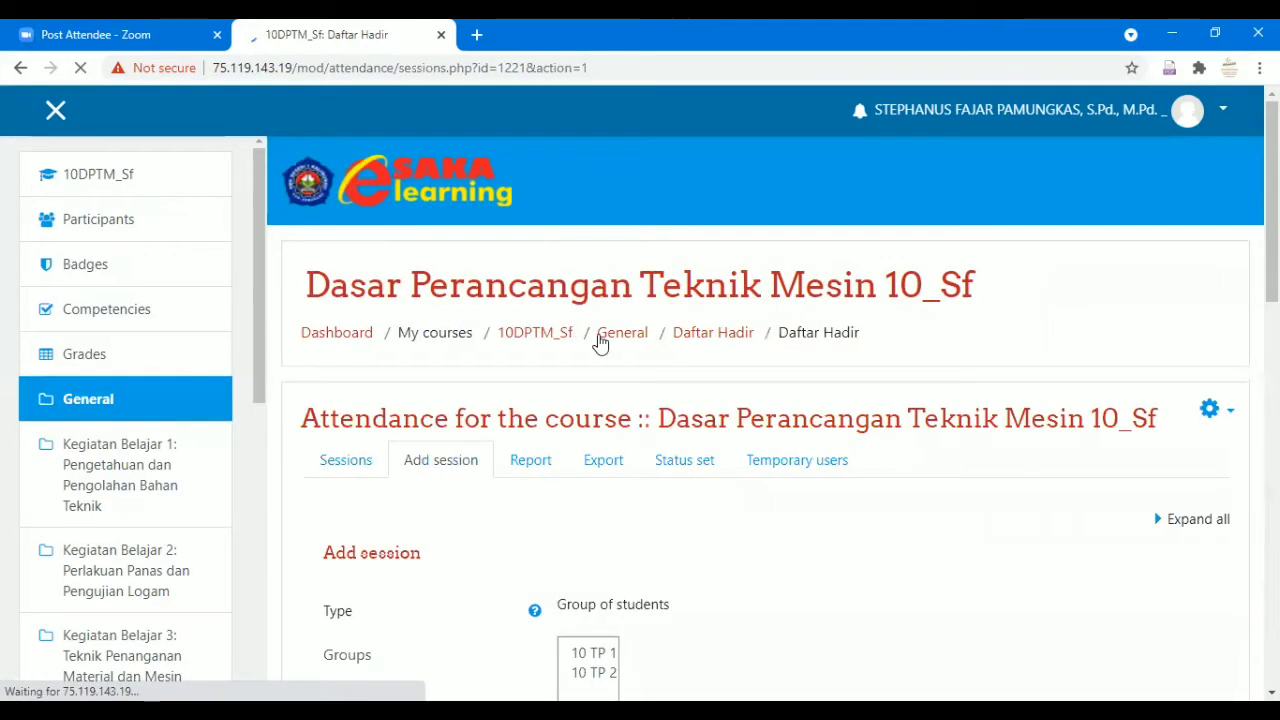
Select group 10 TP 1 in the session's Groups list.
scroll(548, 400, "down", 3)
scroll(538, 407, "down", 1)
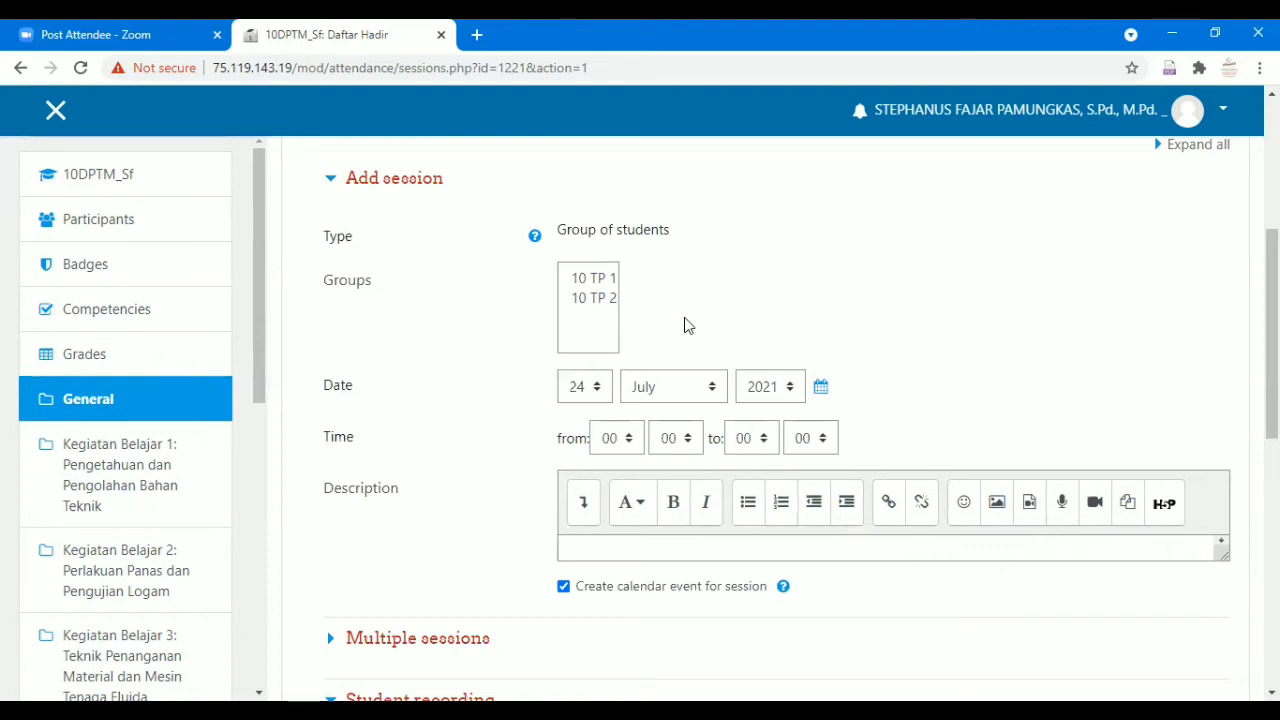
left_click(603, 281)
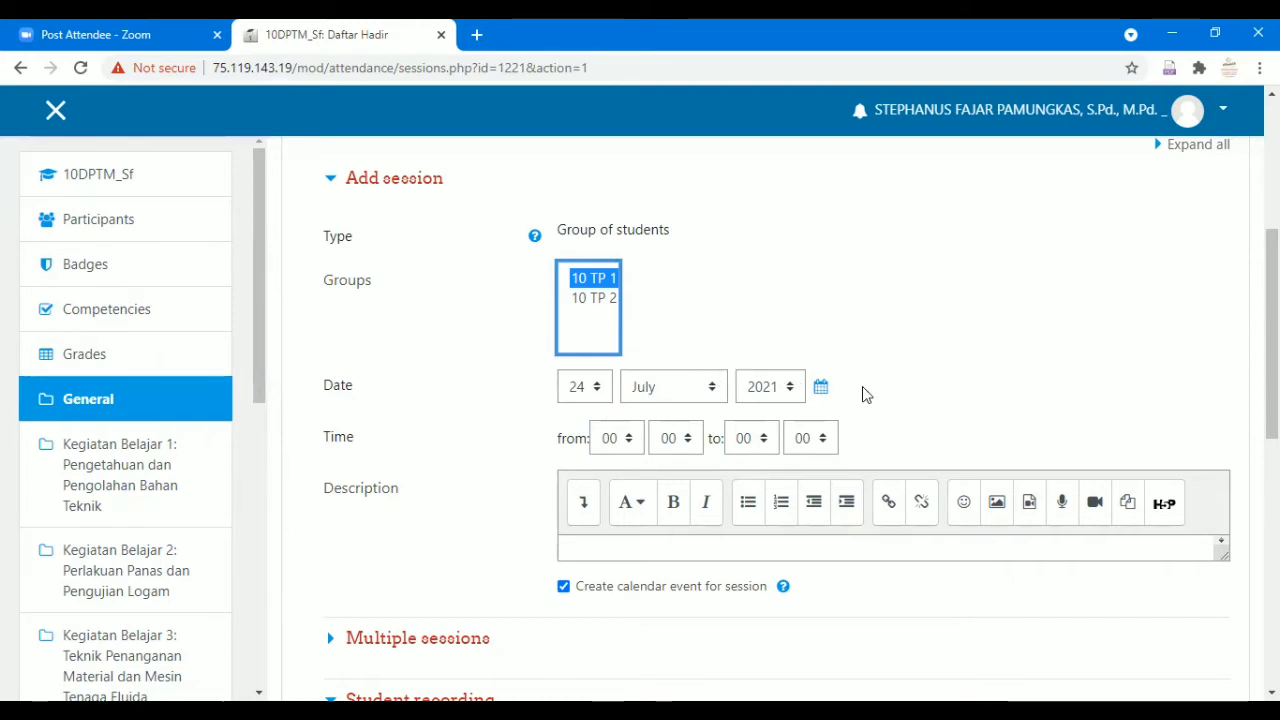
Set the 24 July session's start time to 06:30 and end time to 15:30.
scroll(862, 390, "down", 1)
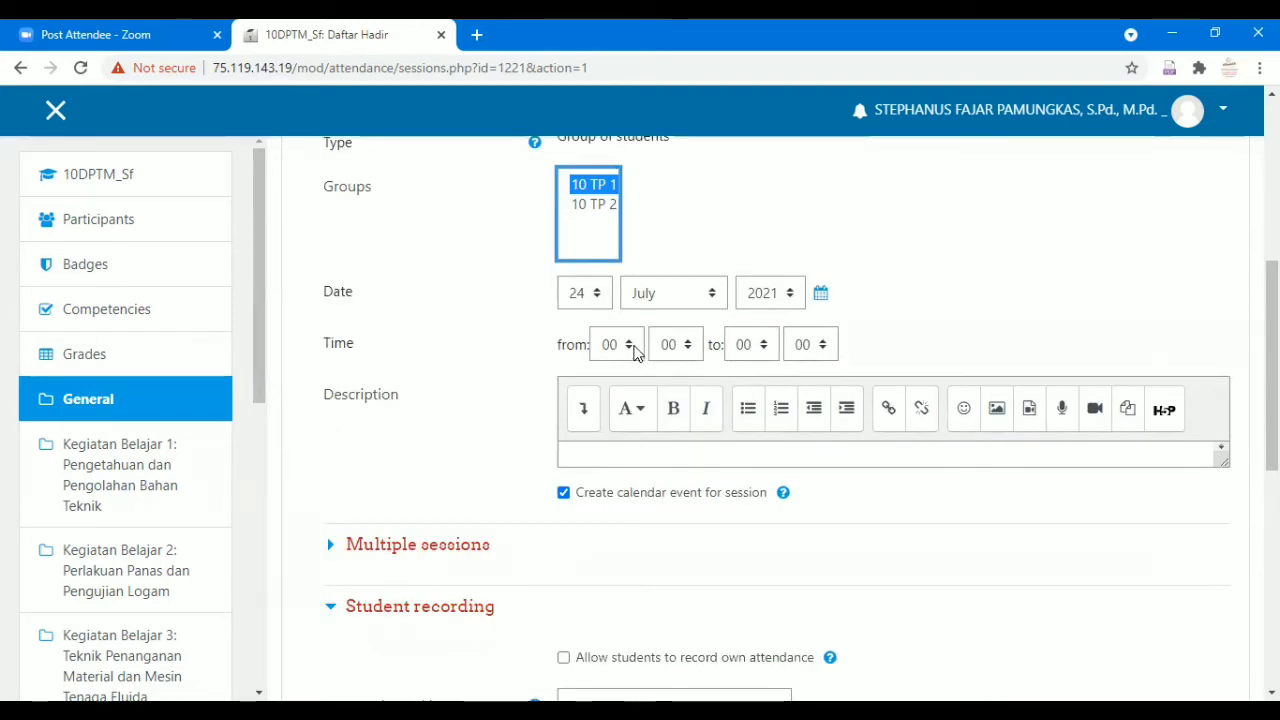
left_click(630, 348)
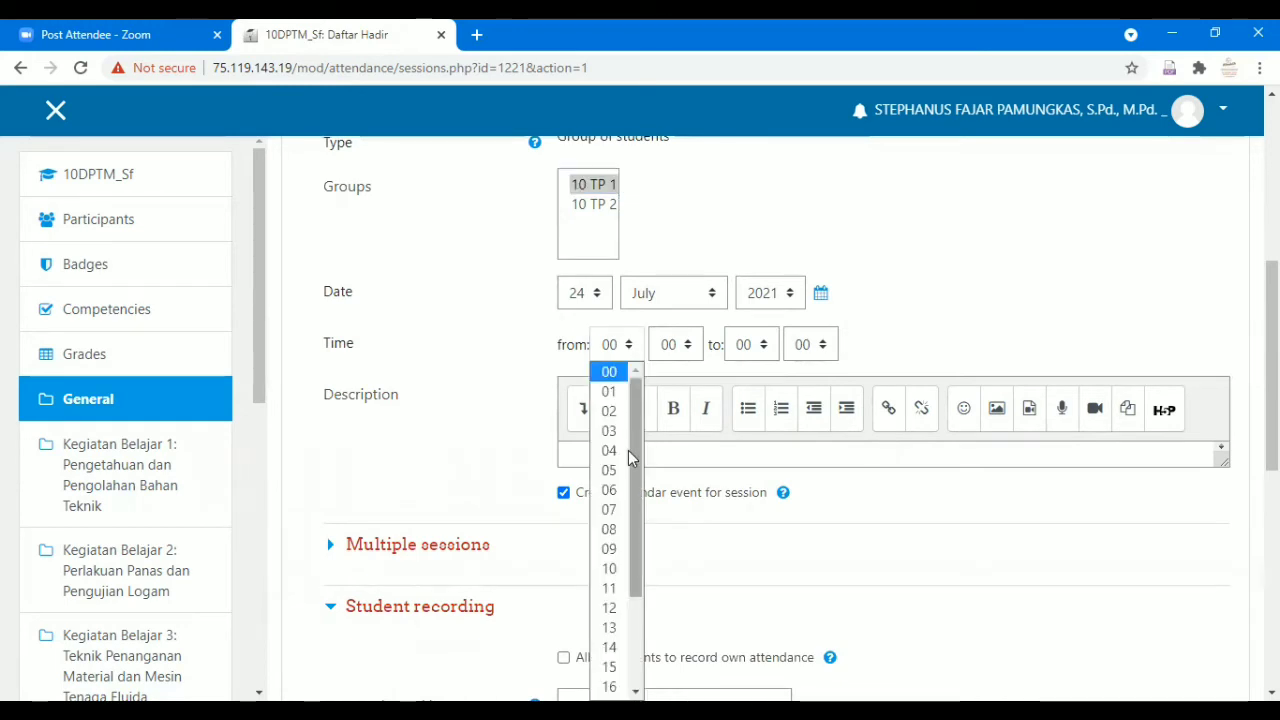
left_click(609, 490)
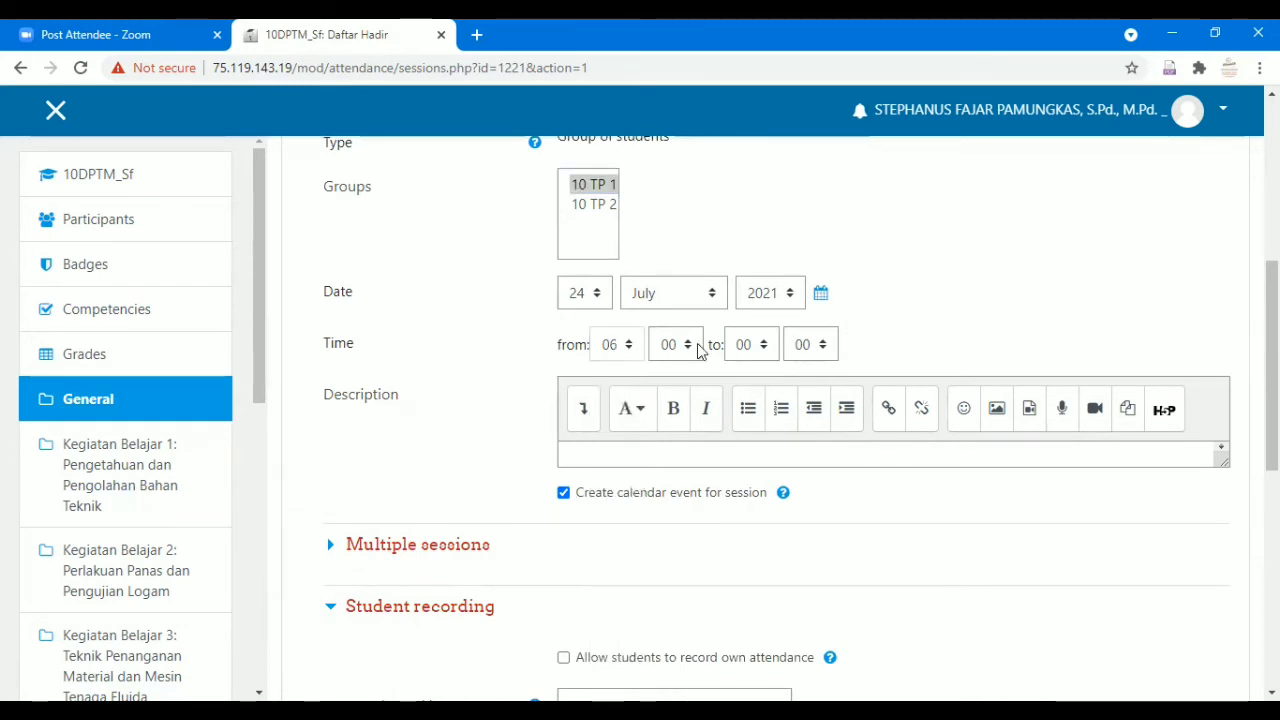
left_click(698, 346)
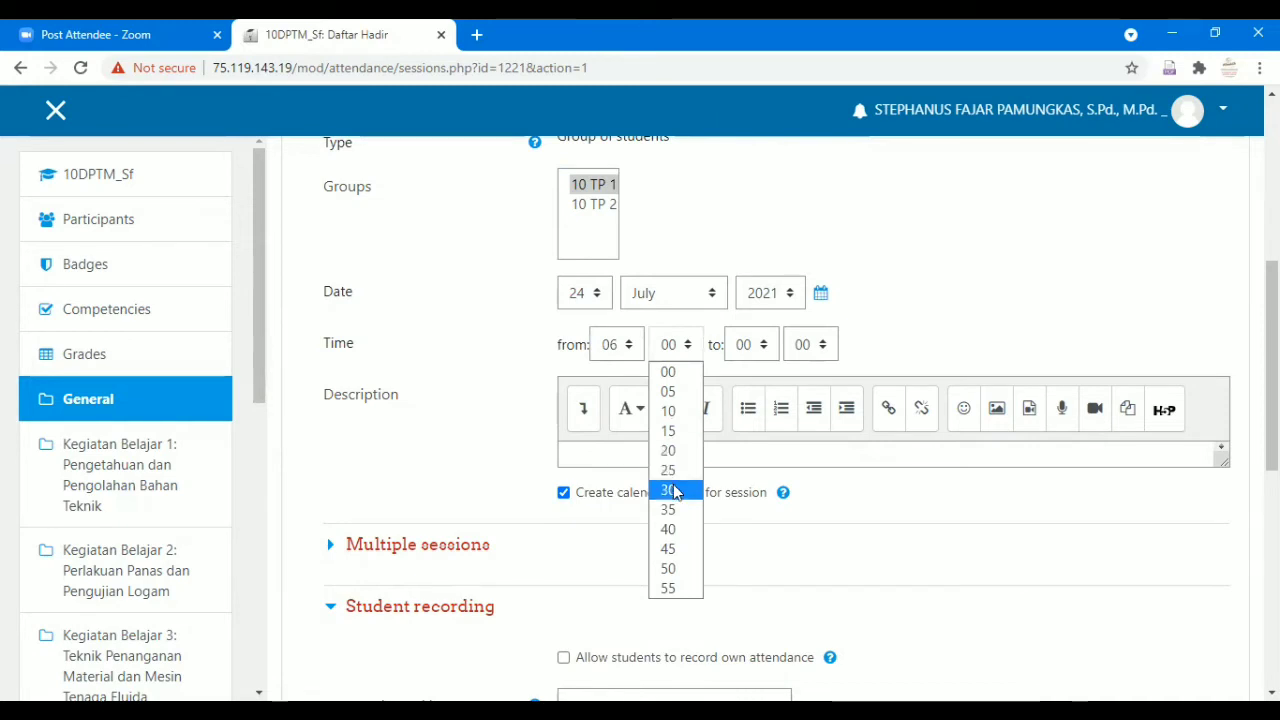
left_click(675, 491)
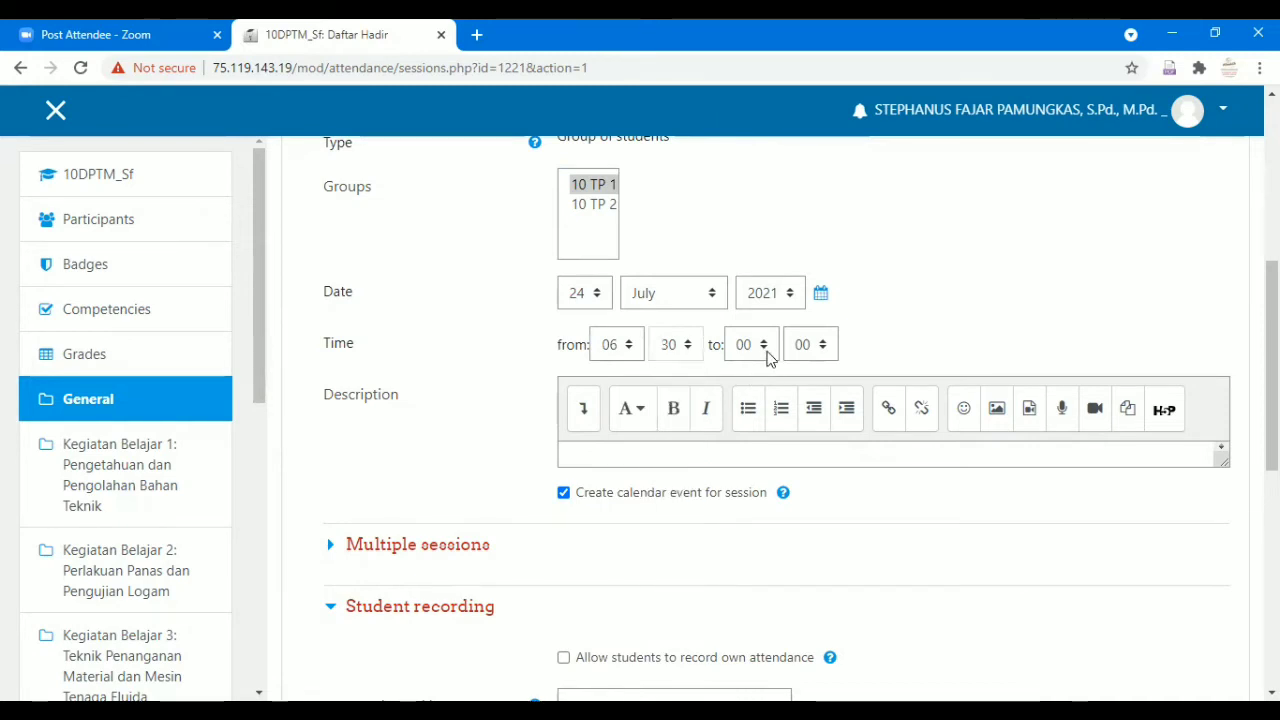
left_click(767, 351)
scroll(745, 530, "down", 2)
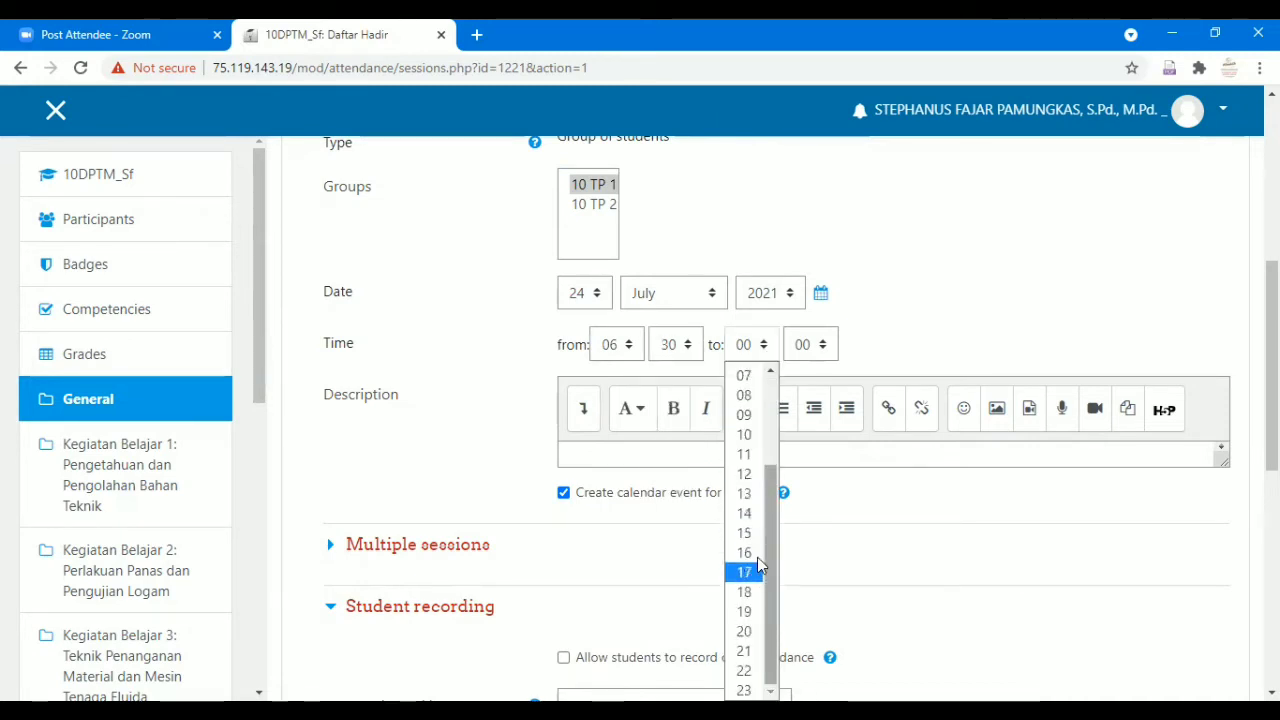
left_click(752, 535)
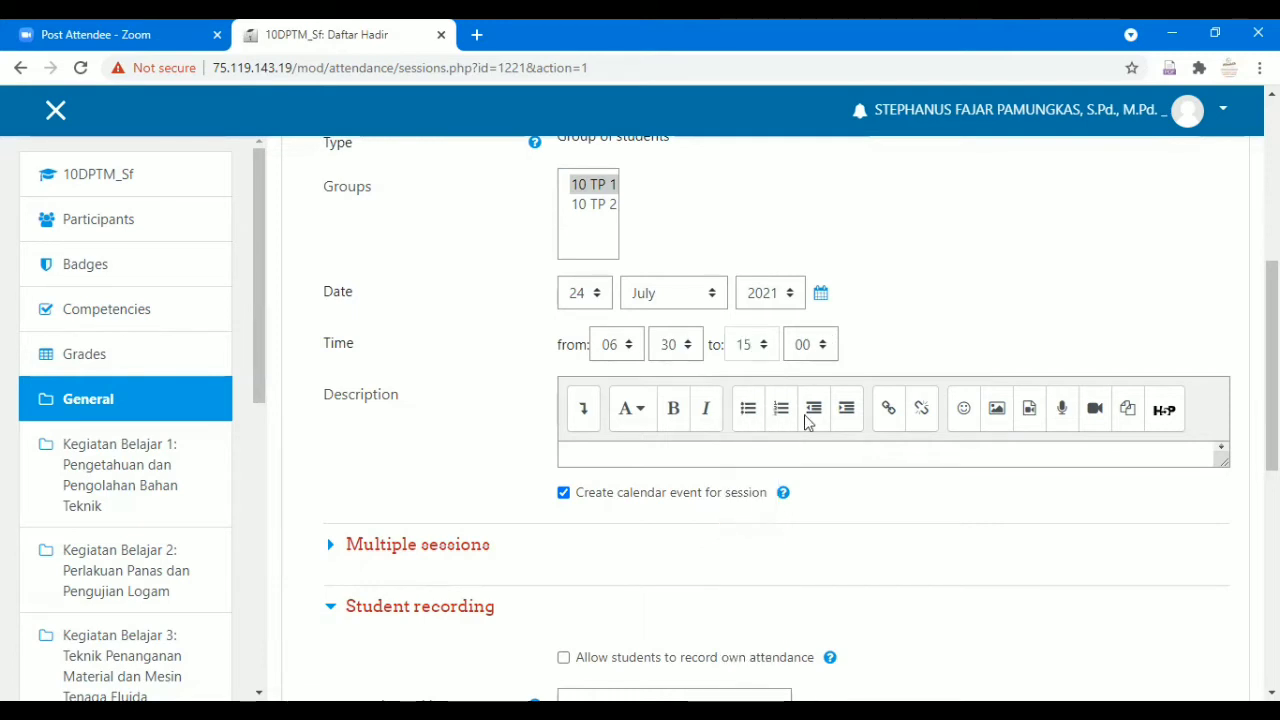
left_click(810, 344)
left_click(805, 491)
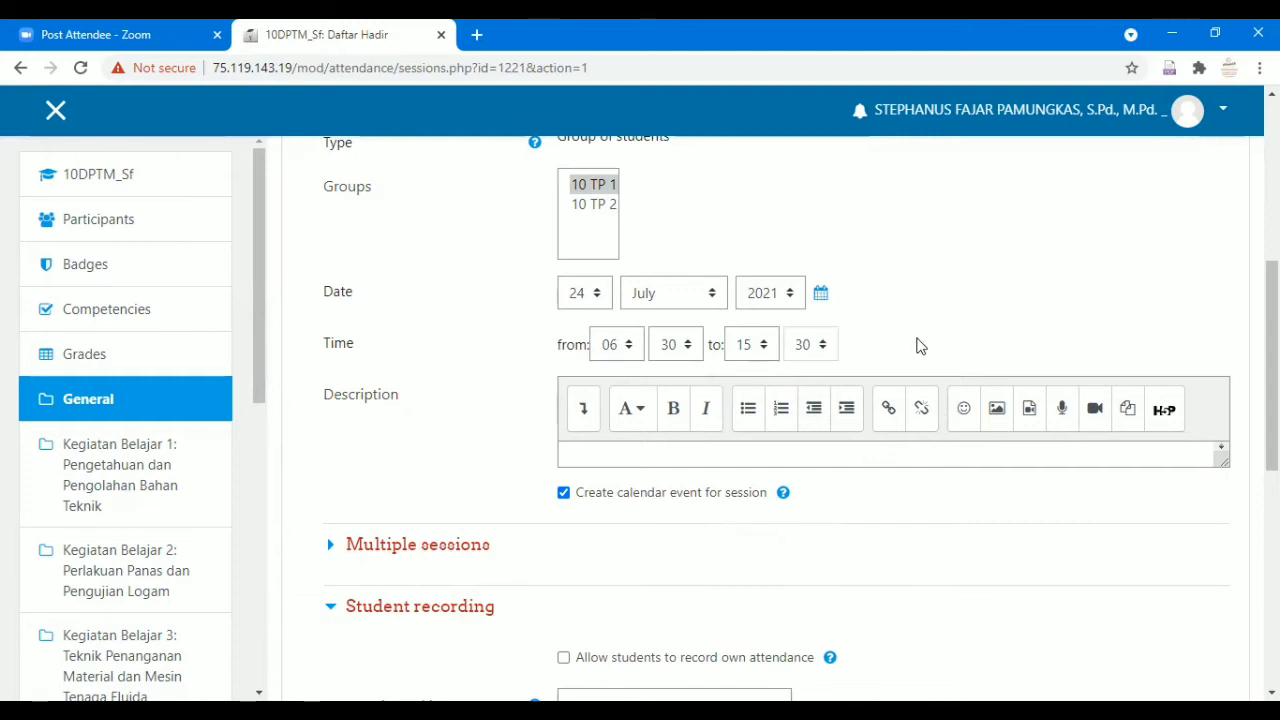
scroll(897, 380, "down", 1)
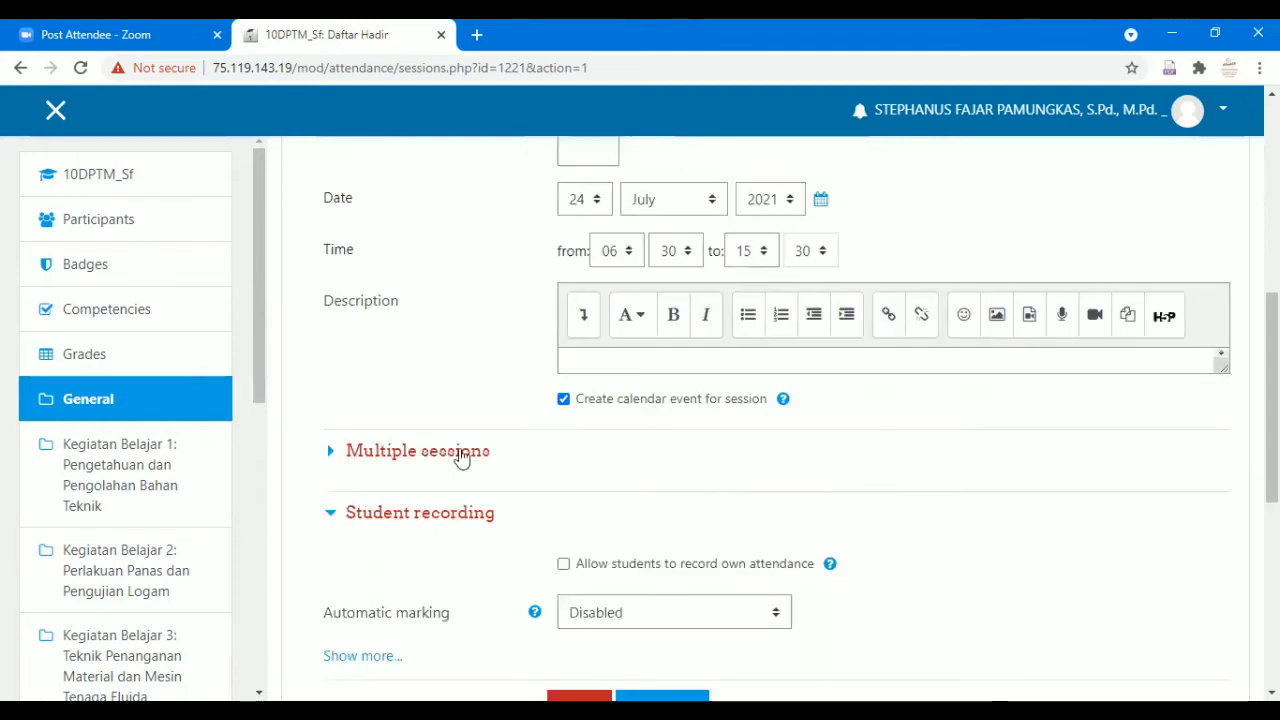
Turn on session repetition for Saturday and Sunday.
left_click(457, 451)
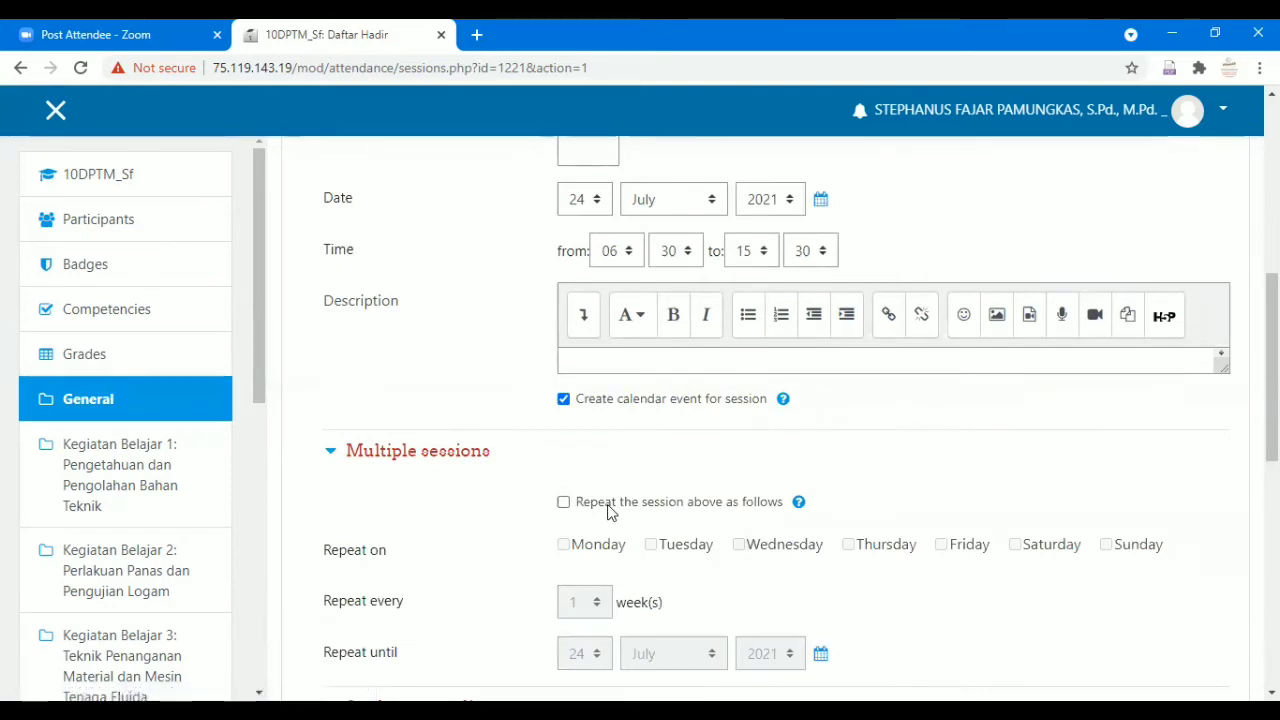
left_click(610, 510)
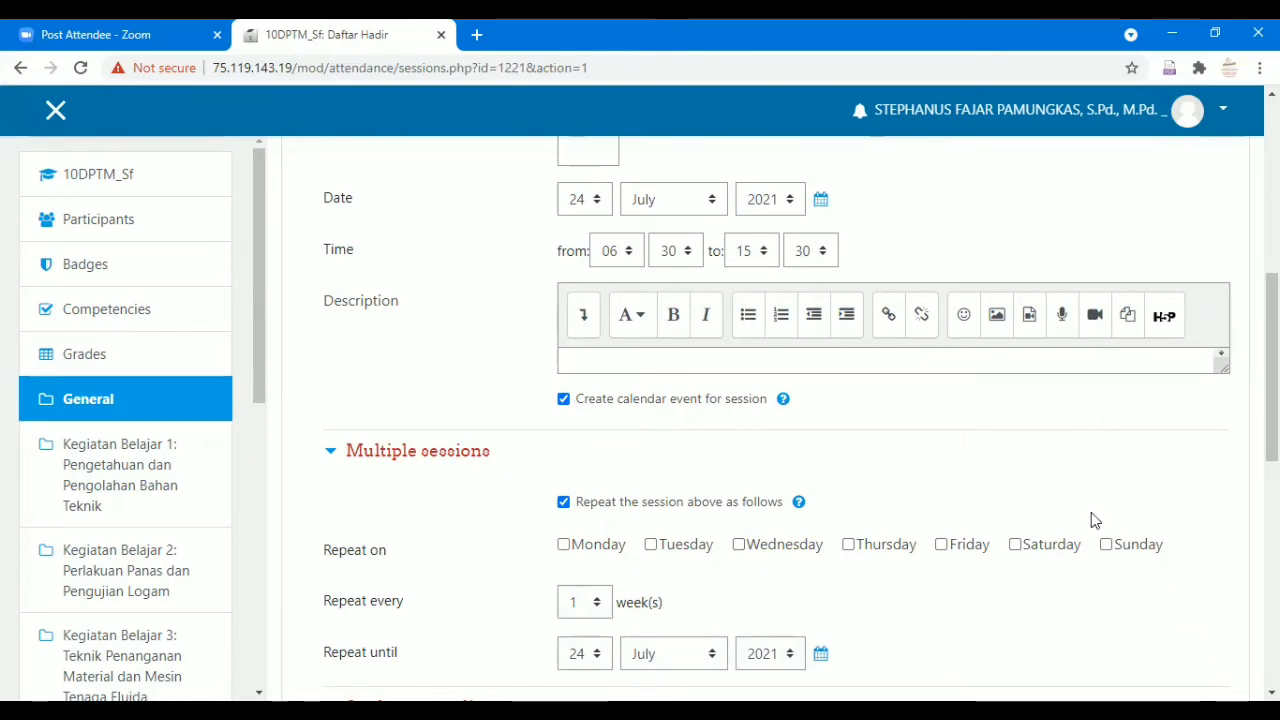
left_click(1040, 550)
left_click(1129, 552)
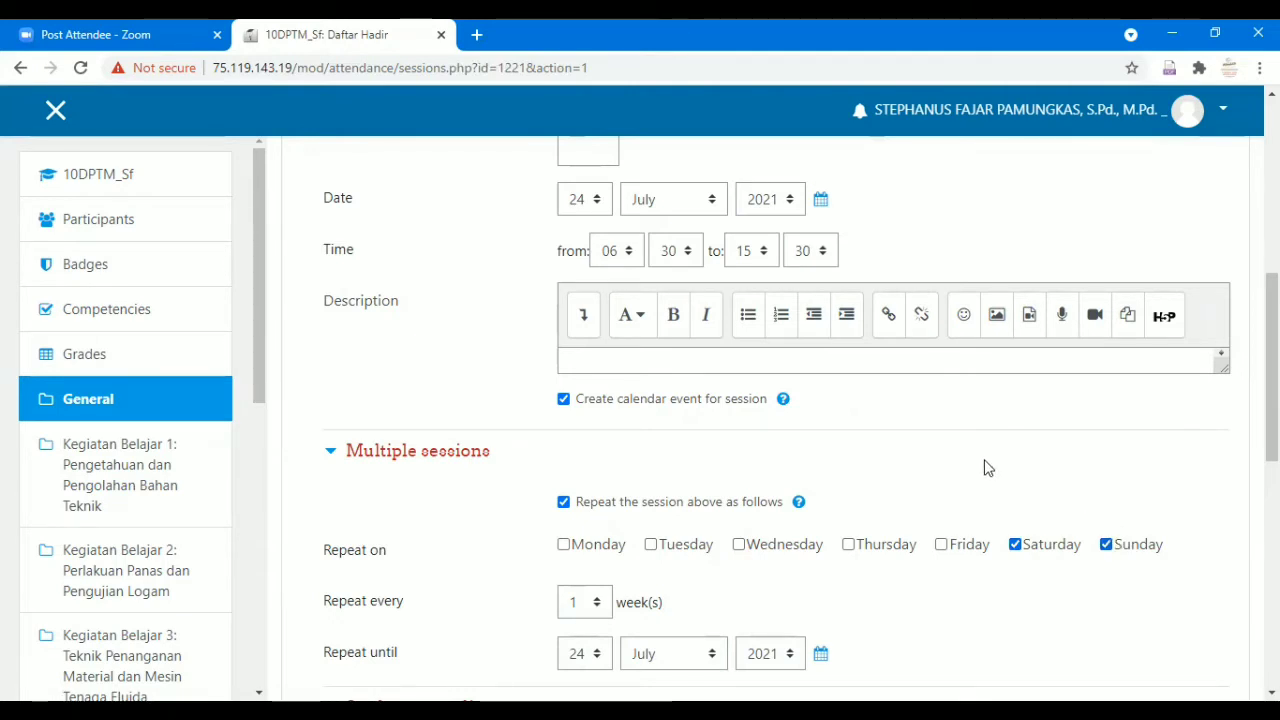
Set the repeat-until date to 25 July 2021.
scroll(986, 466, "down", 1)
scroll(970, 455, "up", 1)
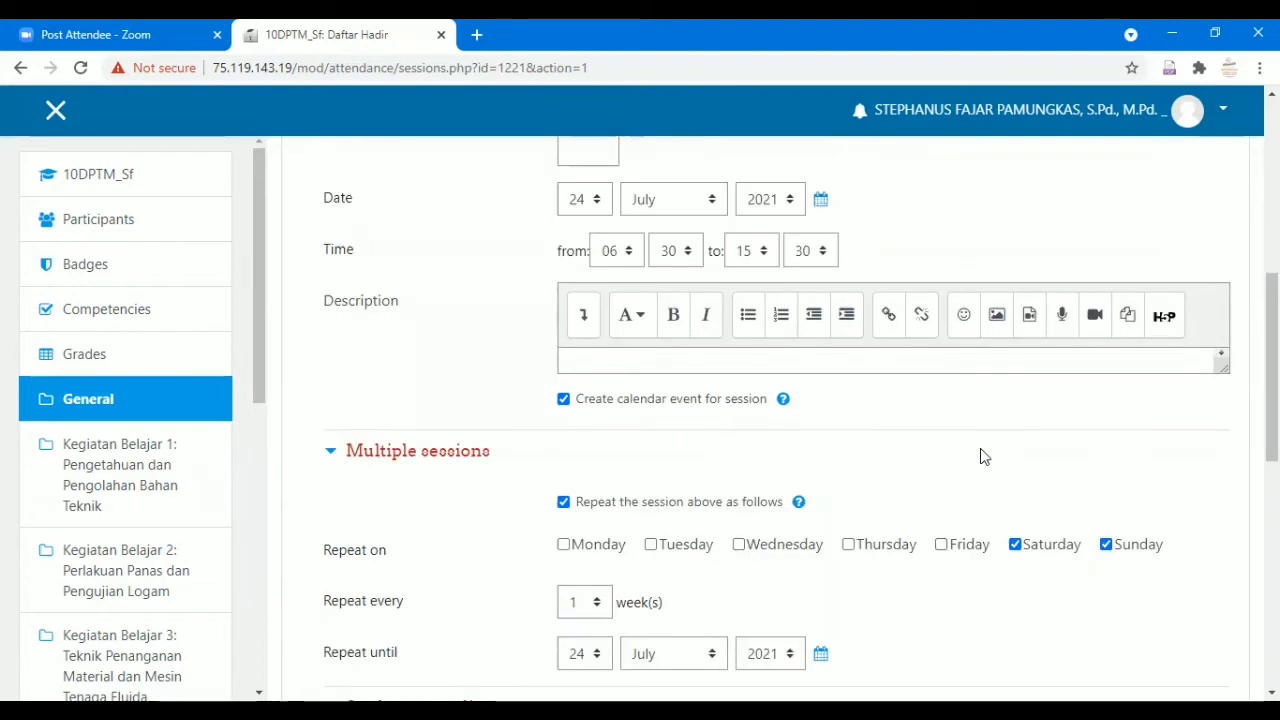
scroll(980, 456, "down", 1)
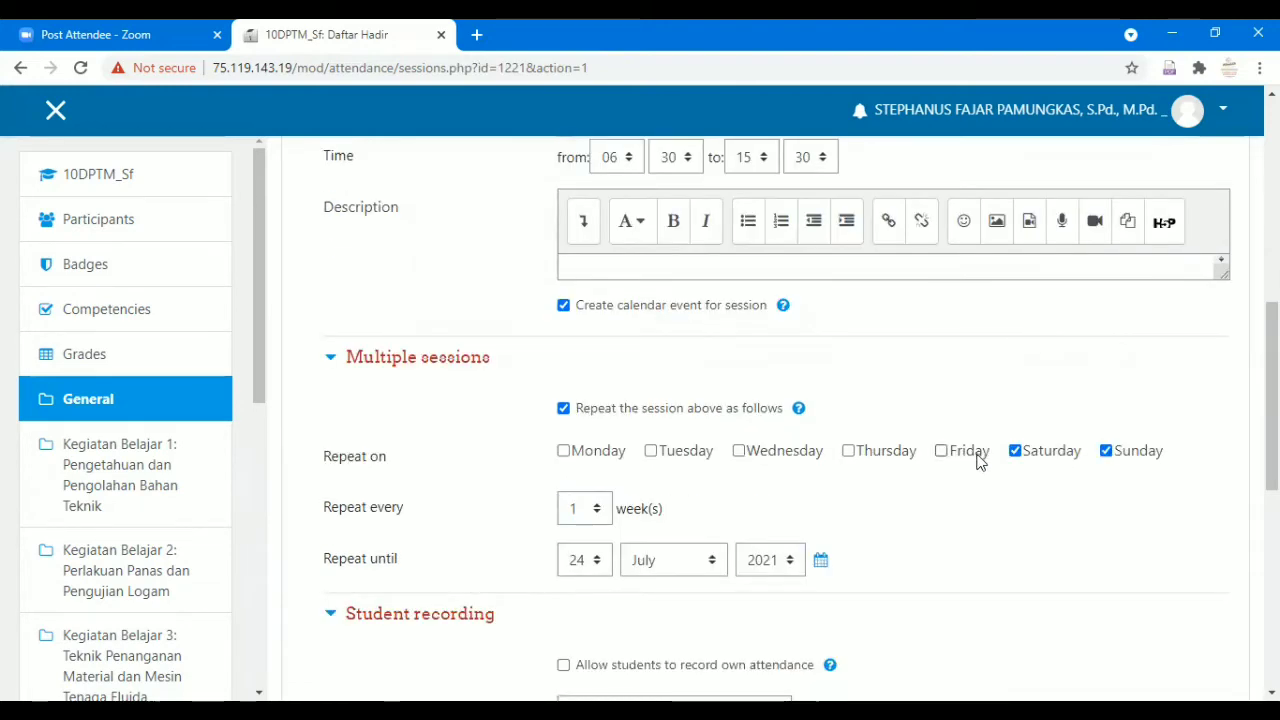
scroll(980, 460, "up", 1)
scroll(977, 463, "down", 1)
scroll(615, 473, "down", 1)
scroll(602, 472, "up", 2)
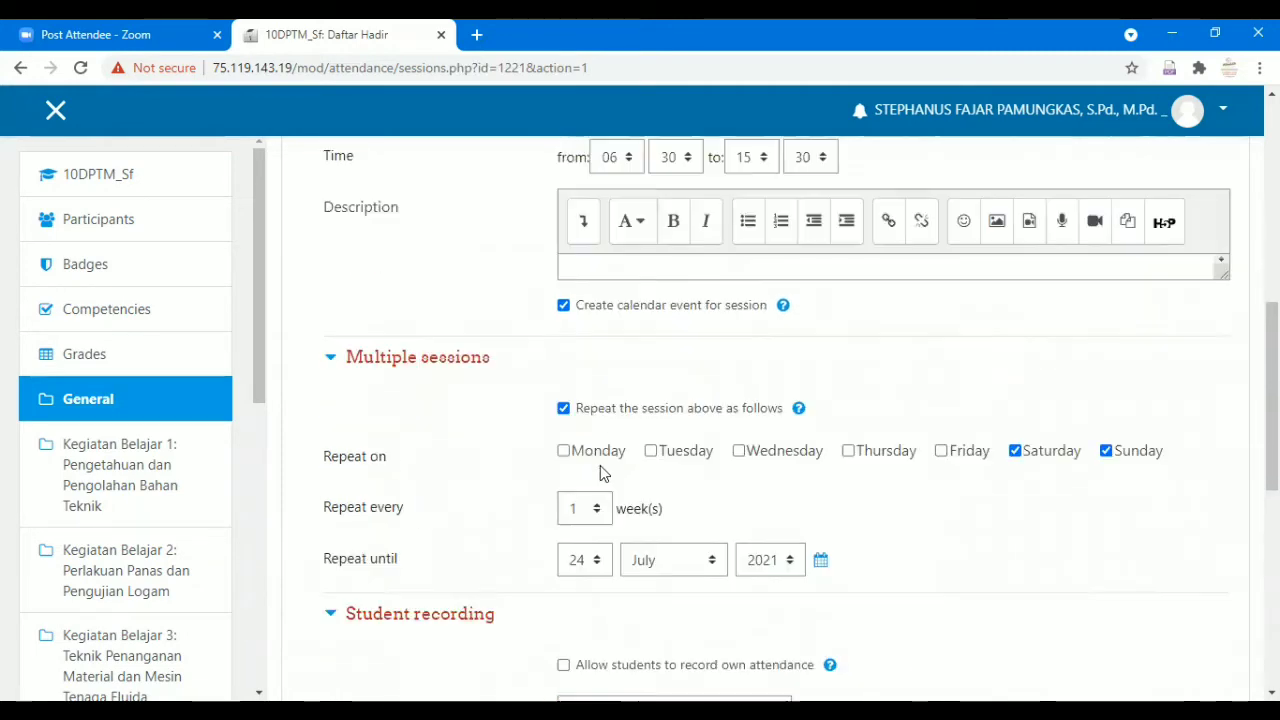
scroll(602, 472, "down", 2)
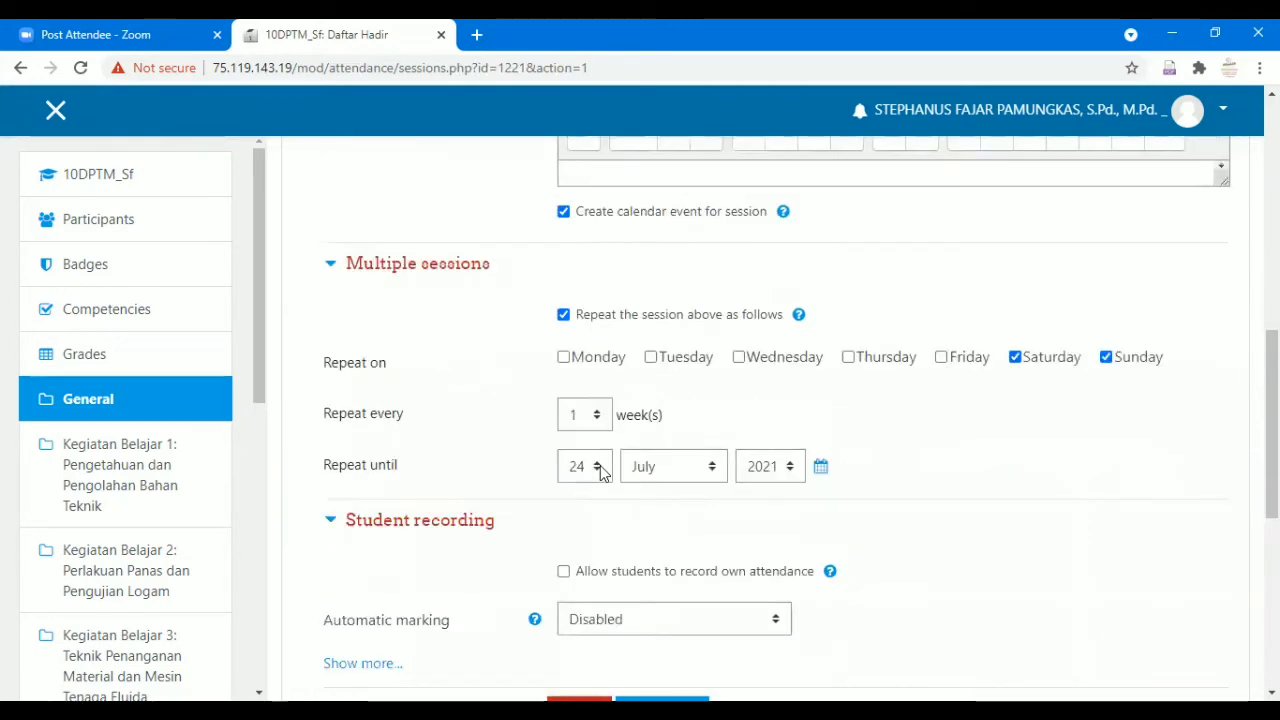
left_click(599, 468)
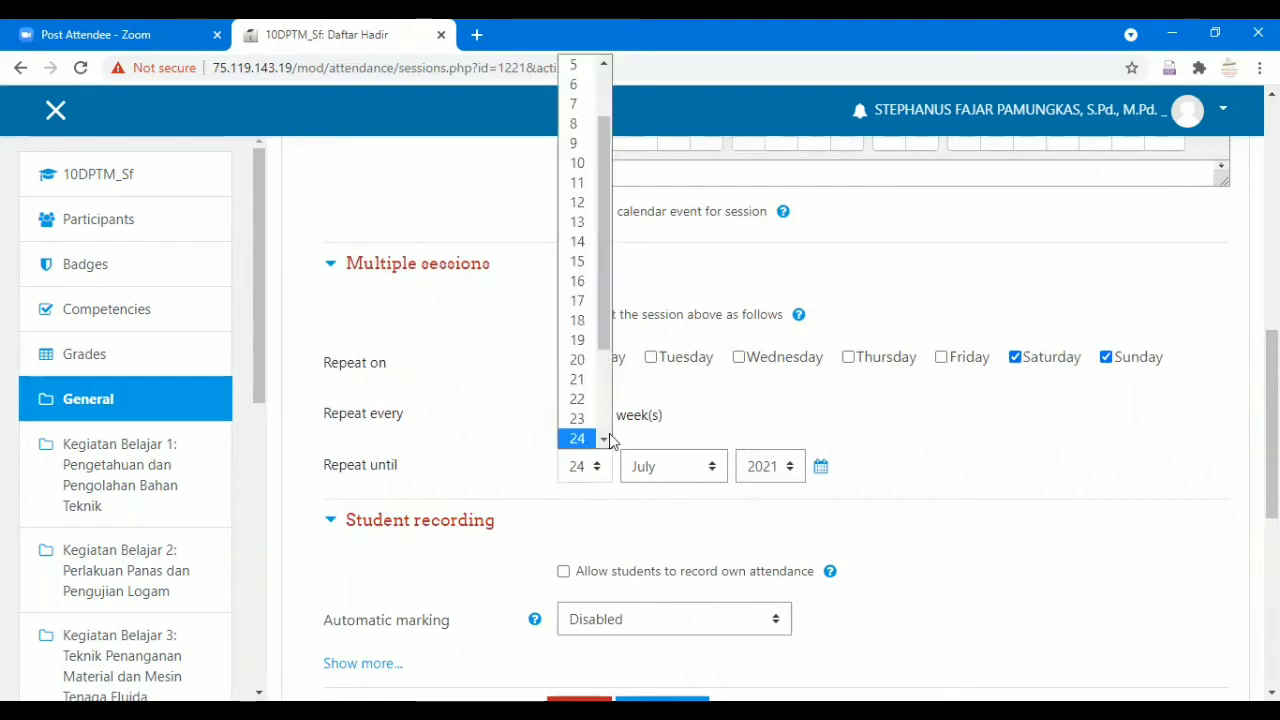
scroll(586, 280, "up", 1)
scroll(586, 290, "down", 3)
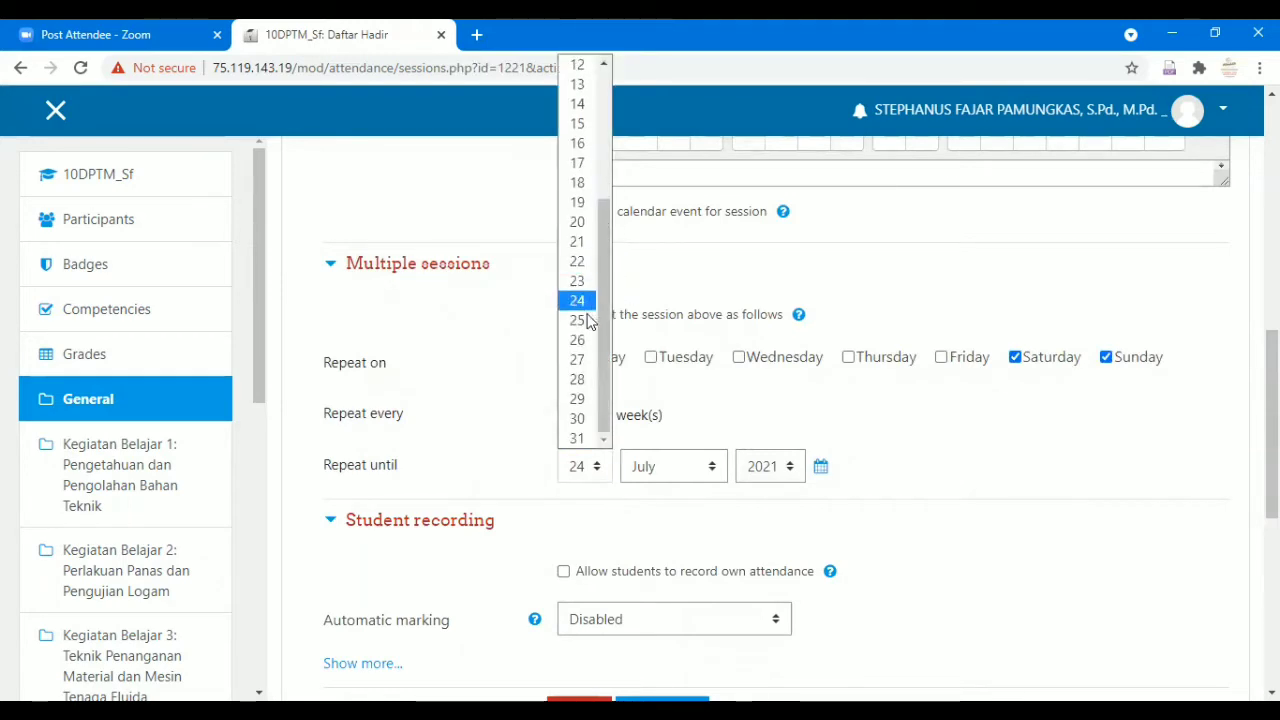
left_click(577, 320)
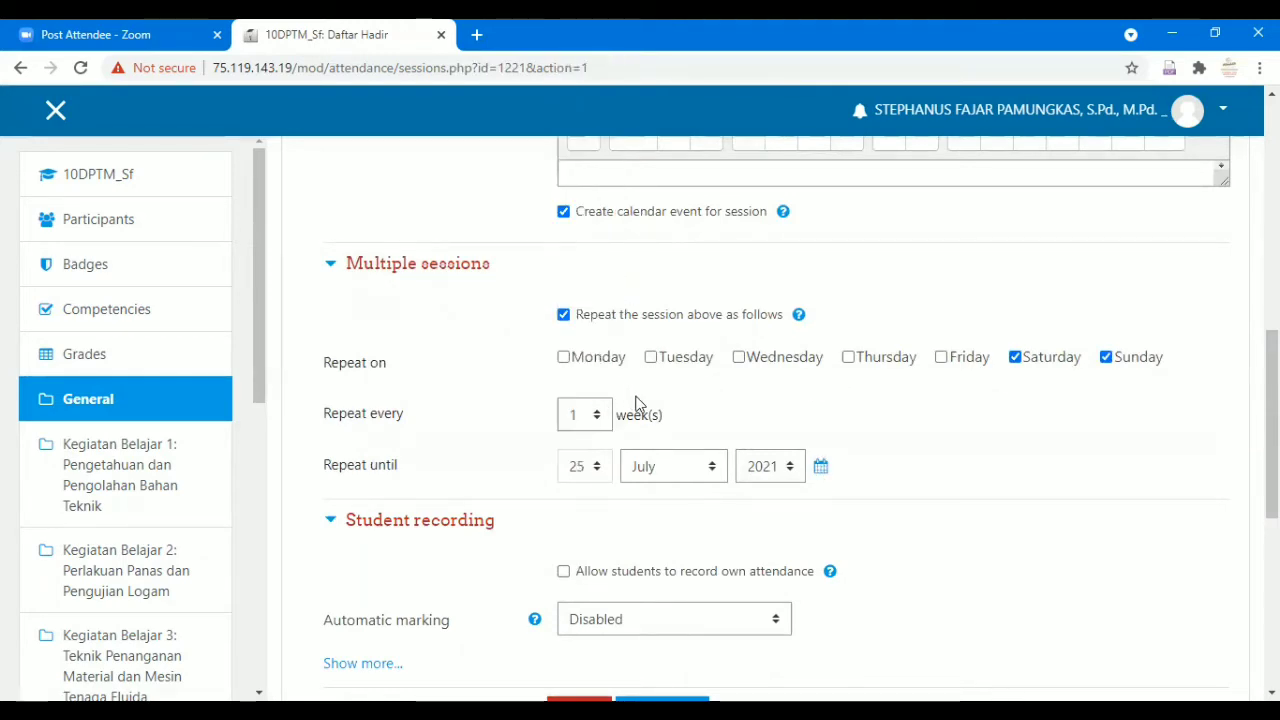
scroll(647, 396, "down", 2)
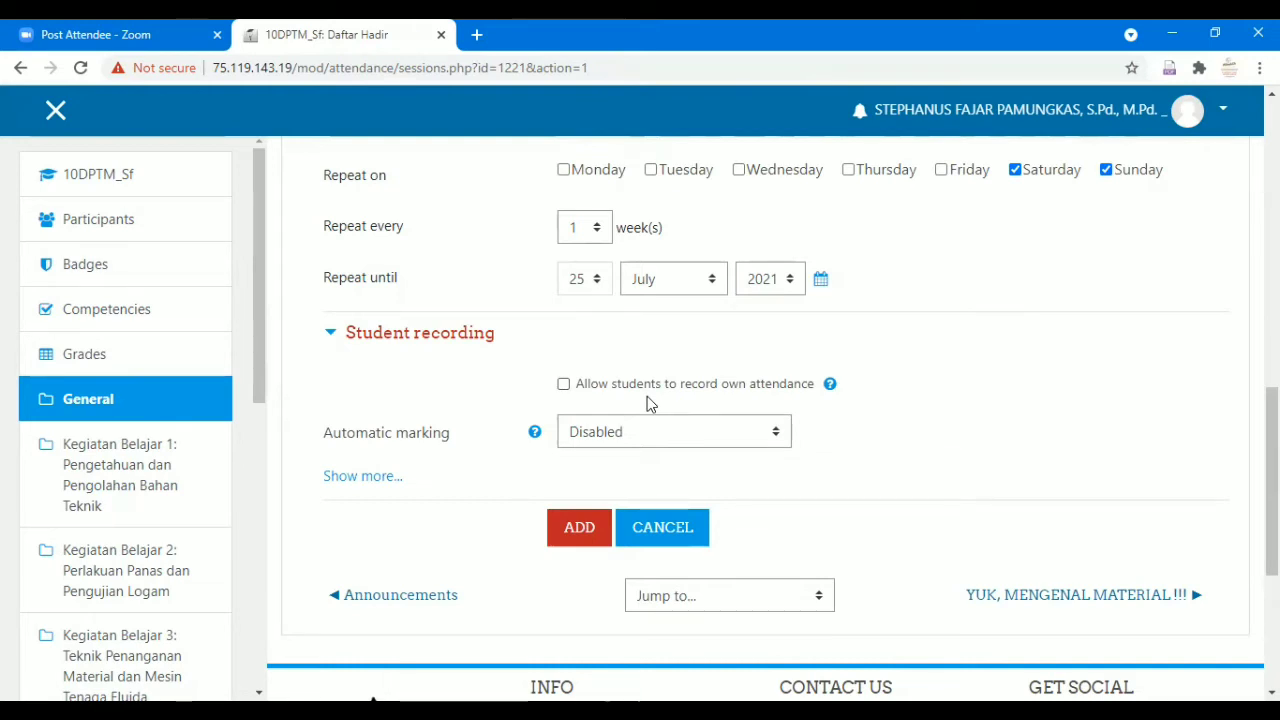
Allow students to record their own attendance and add the sessions, generating two sessions.
left_click(647, 396)
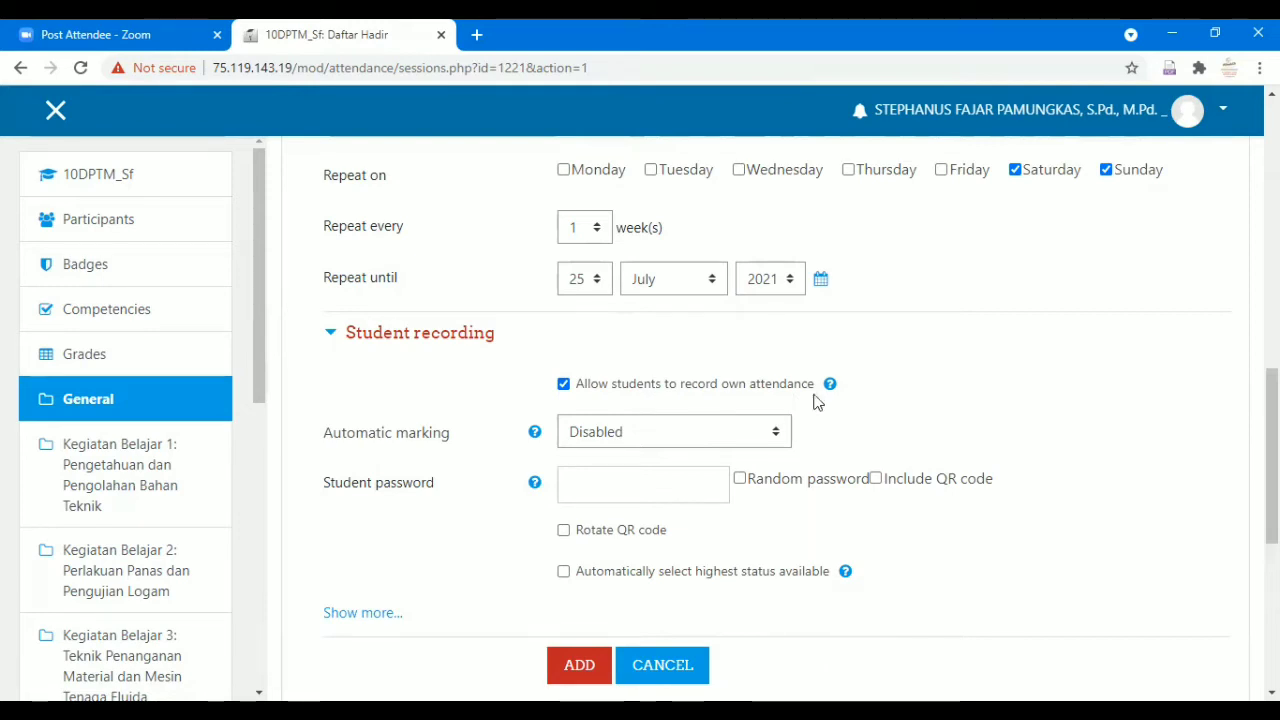
scroll(857, 390, "down", 1)
scroll(855, 388, "down", 1)
scroll(856, 386, "up", 1)
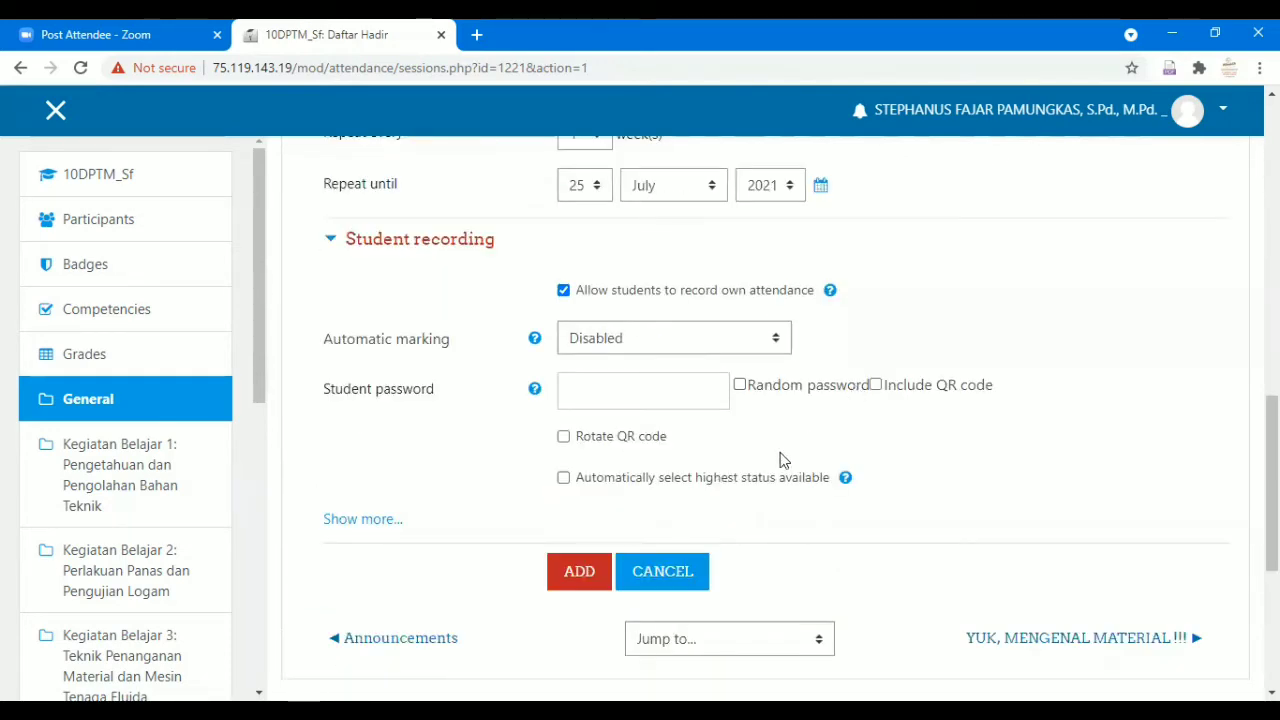
left_click(579, 580)
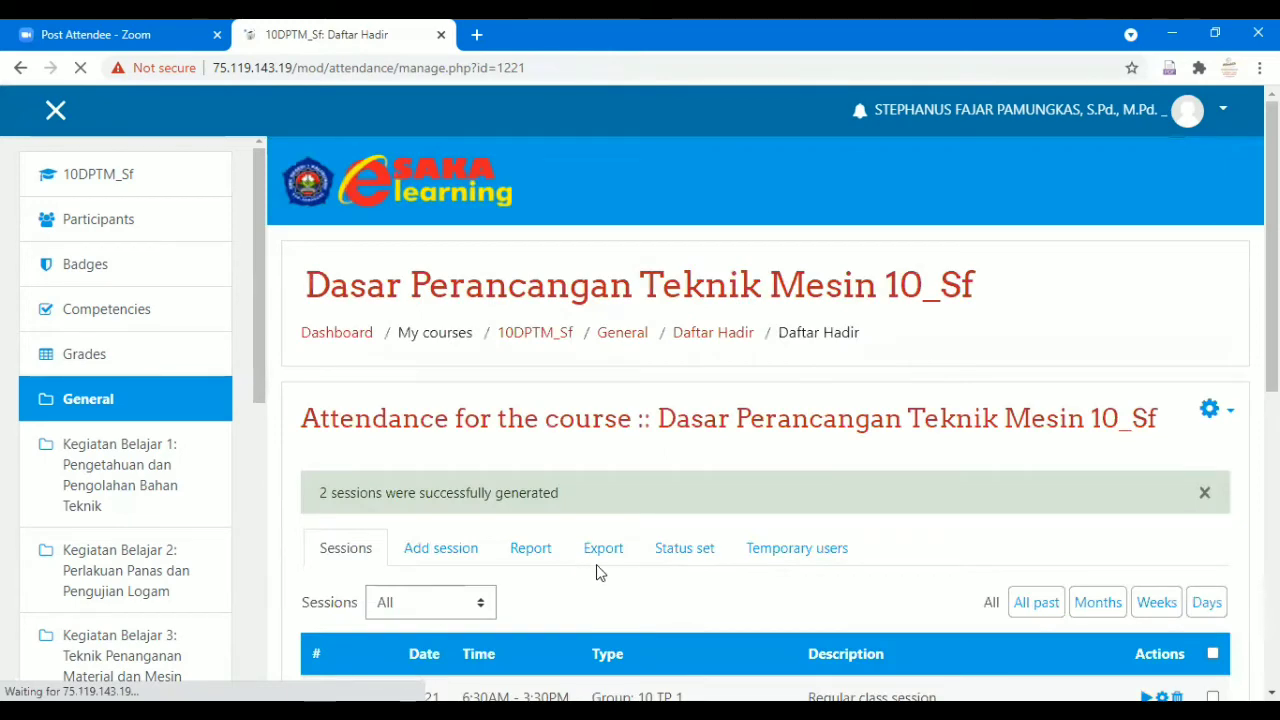
Review the new Saturday and Sunday sessions, then start a fresh Add session form.
scroll(600, 571, "down", 2)
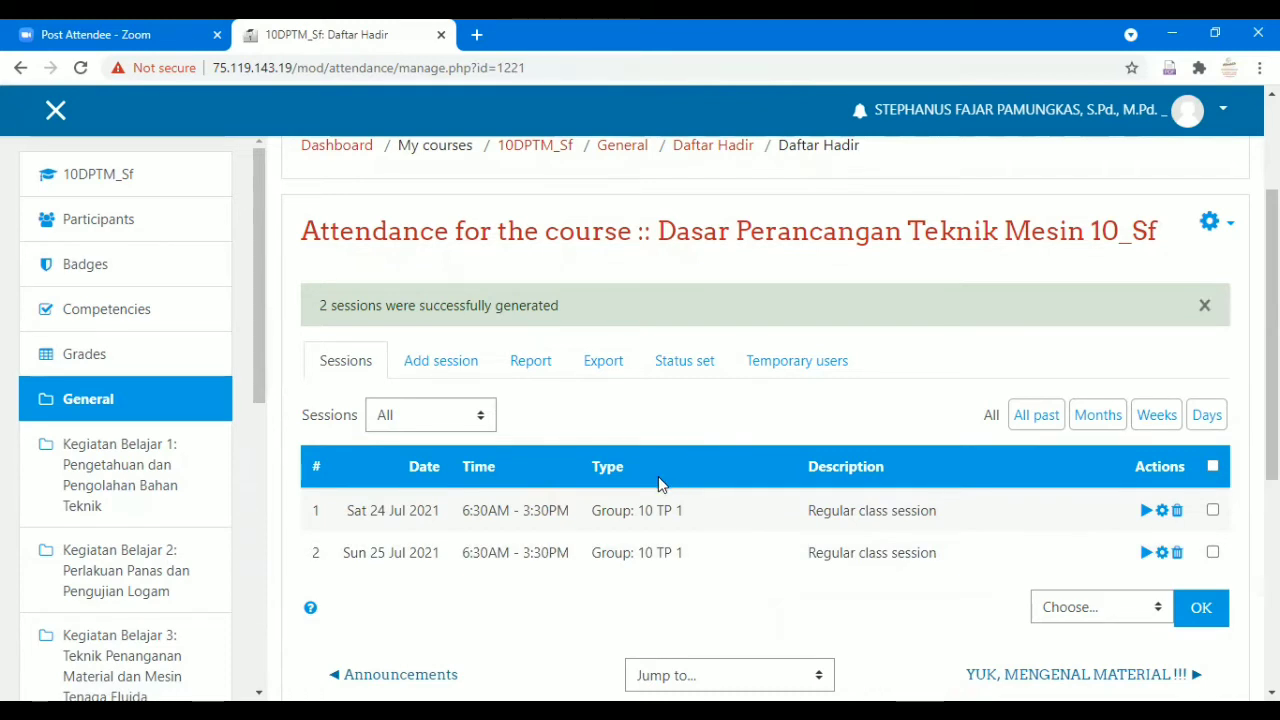
left_click(440, 361)
scroll(654, 417, "down", 3)
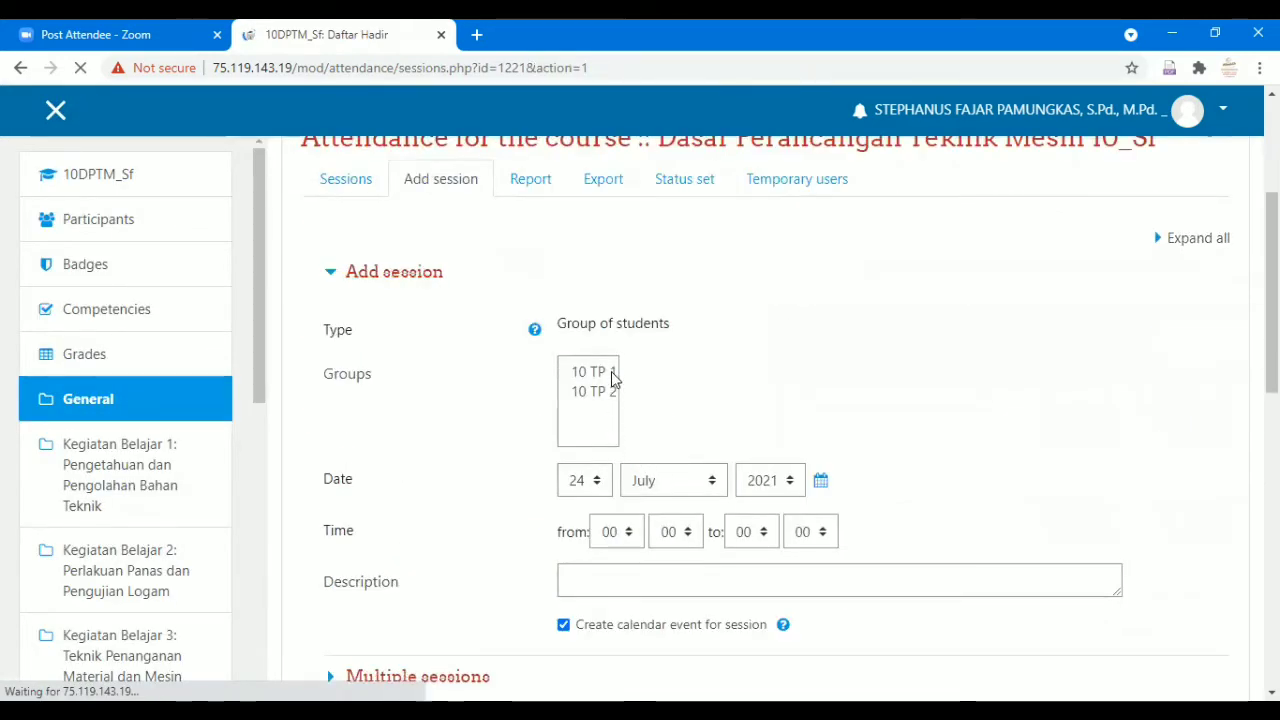
Choose groups 10 TP 1 and 10 TP 2 and set the session date to 26 July.
left_click(612, 380)
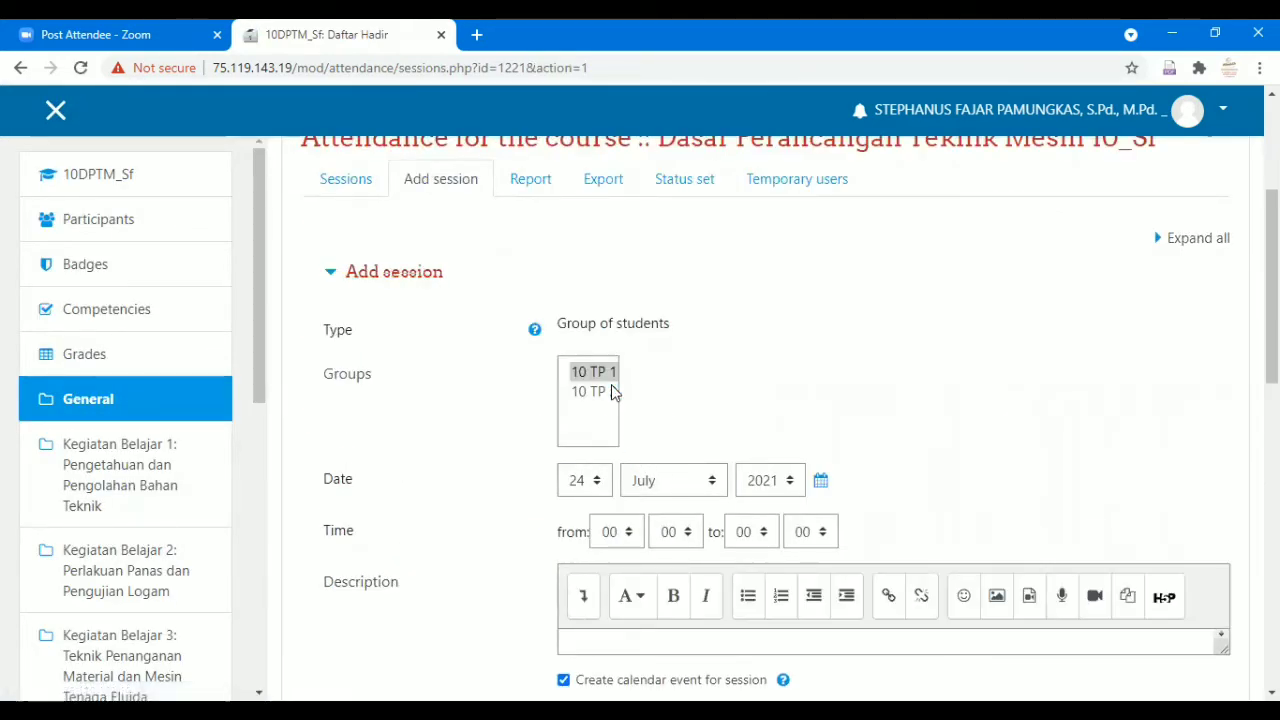
left_click(611, 390, "ctrl")
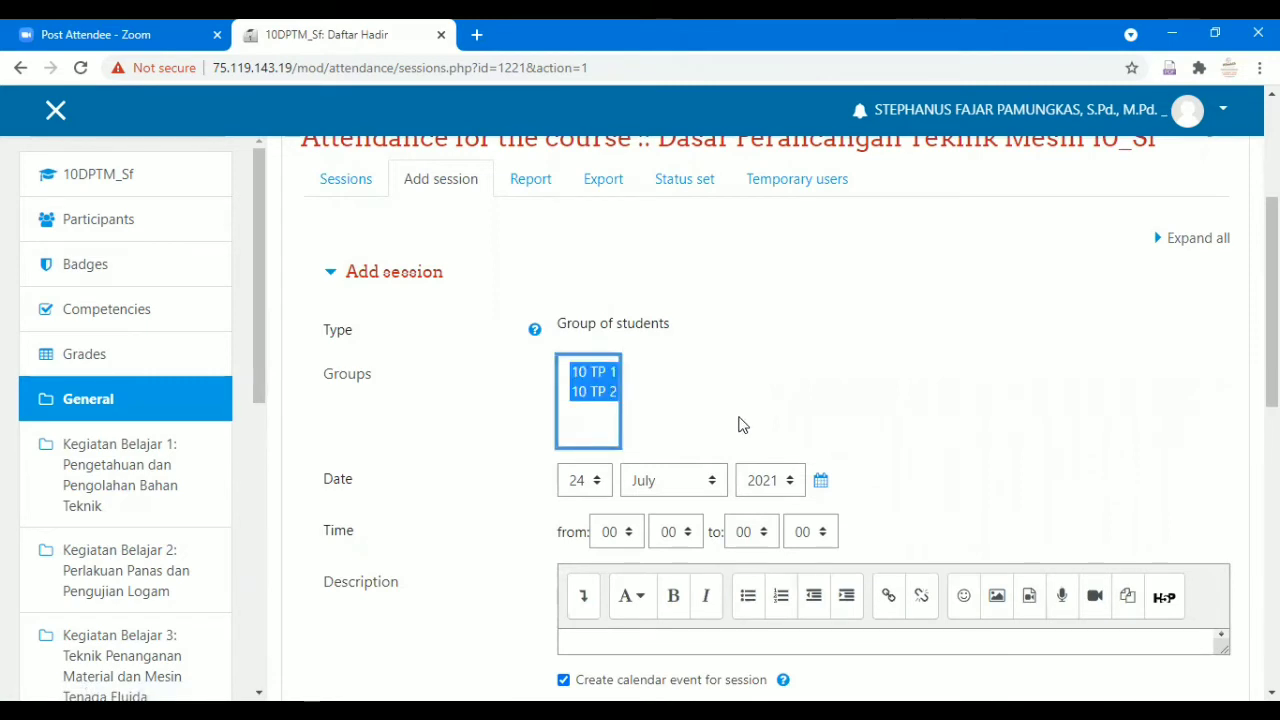
scroll(740, 426, "down", 1)
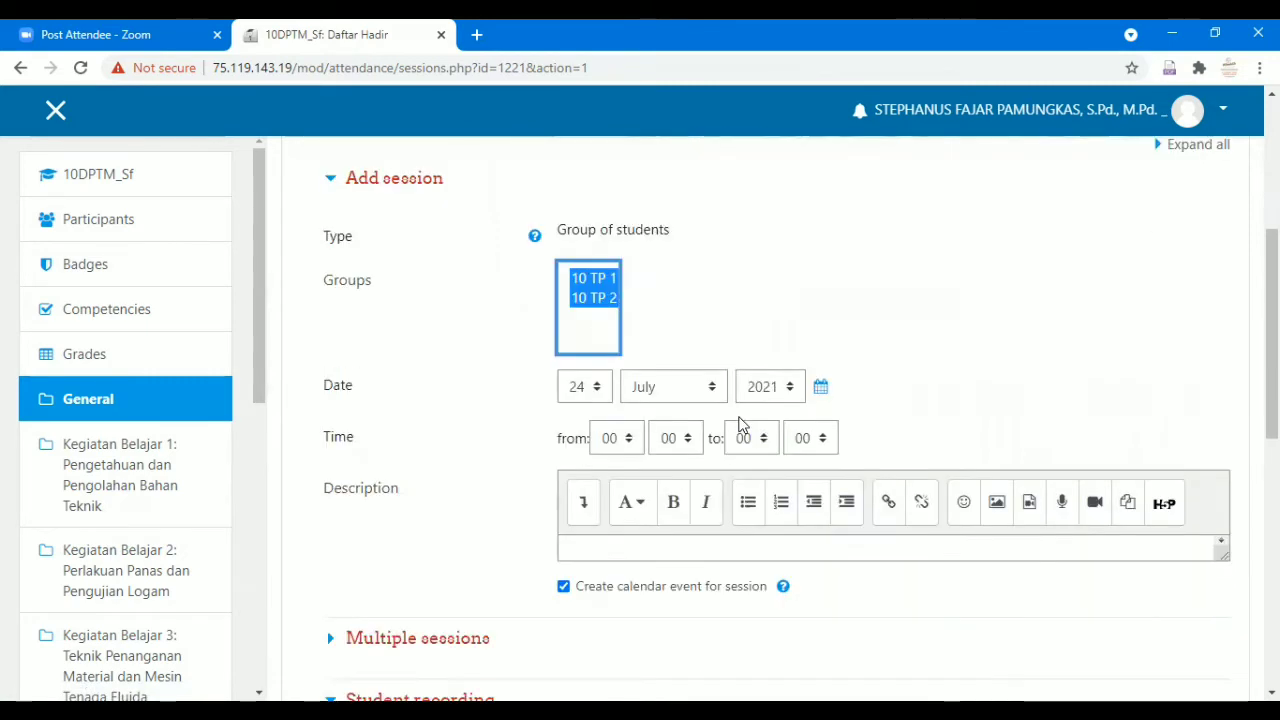
left_click(585, 387)
scroll(598, 330, "down", 2)
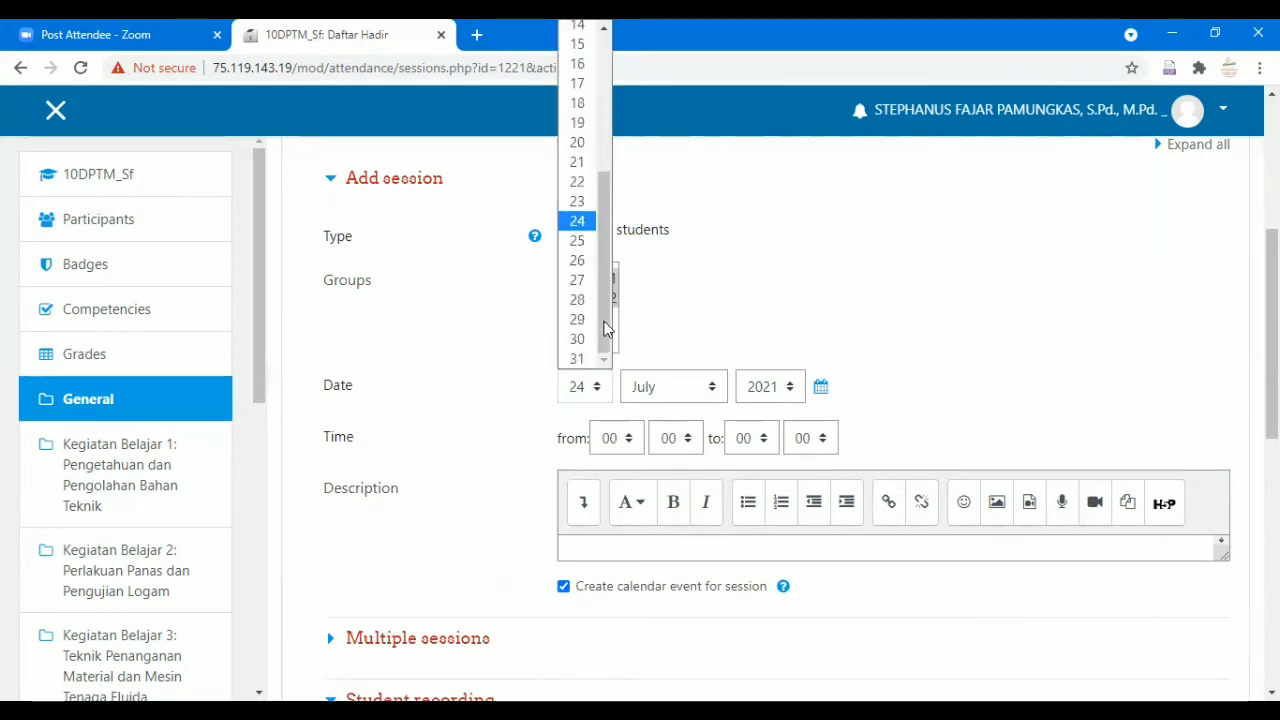
left_click(584, 265)
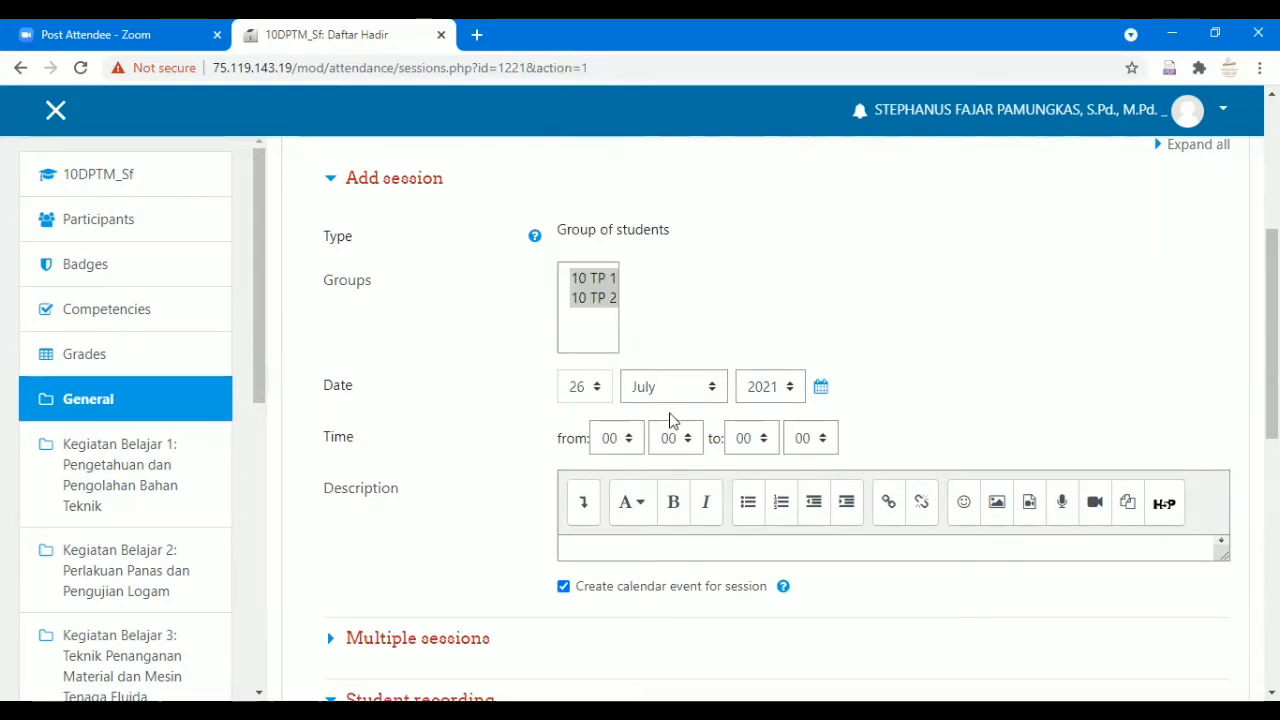
Set the session time from 06:30 to 15:30.
left_click(624, 445)
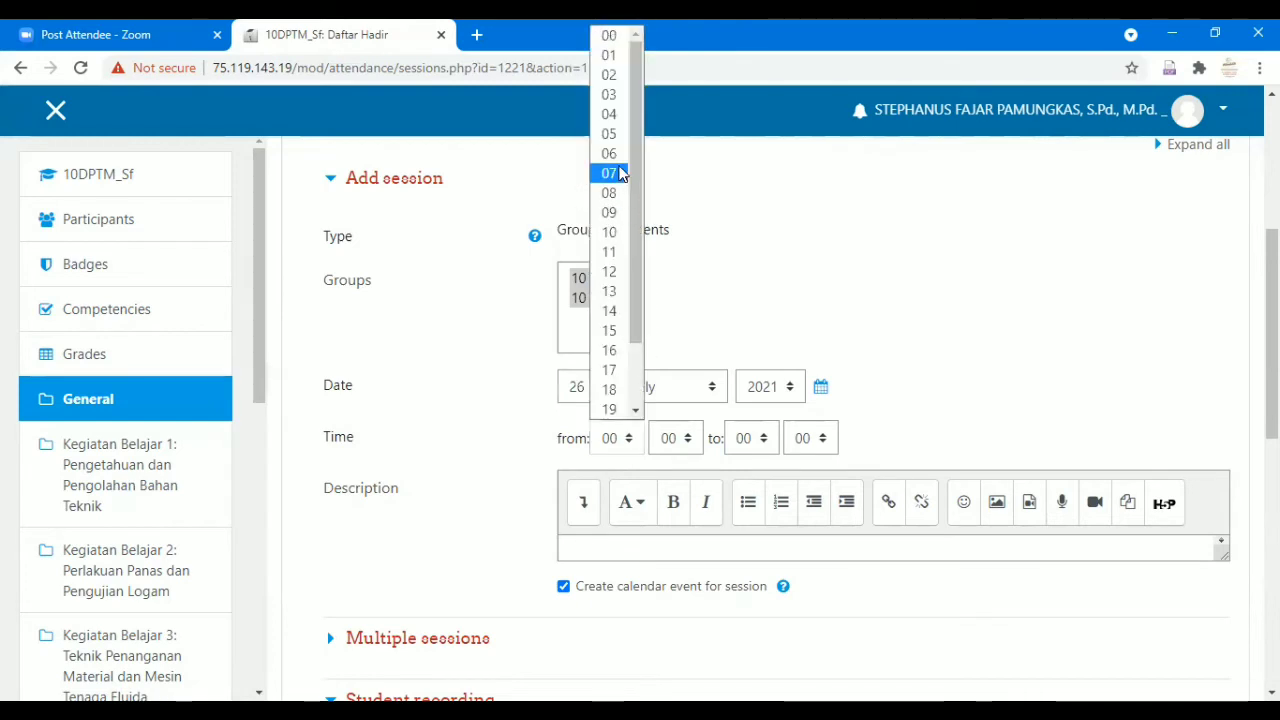
left_click(668, 435)
left_click(668, 438)
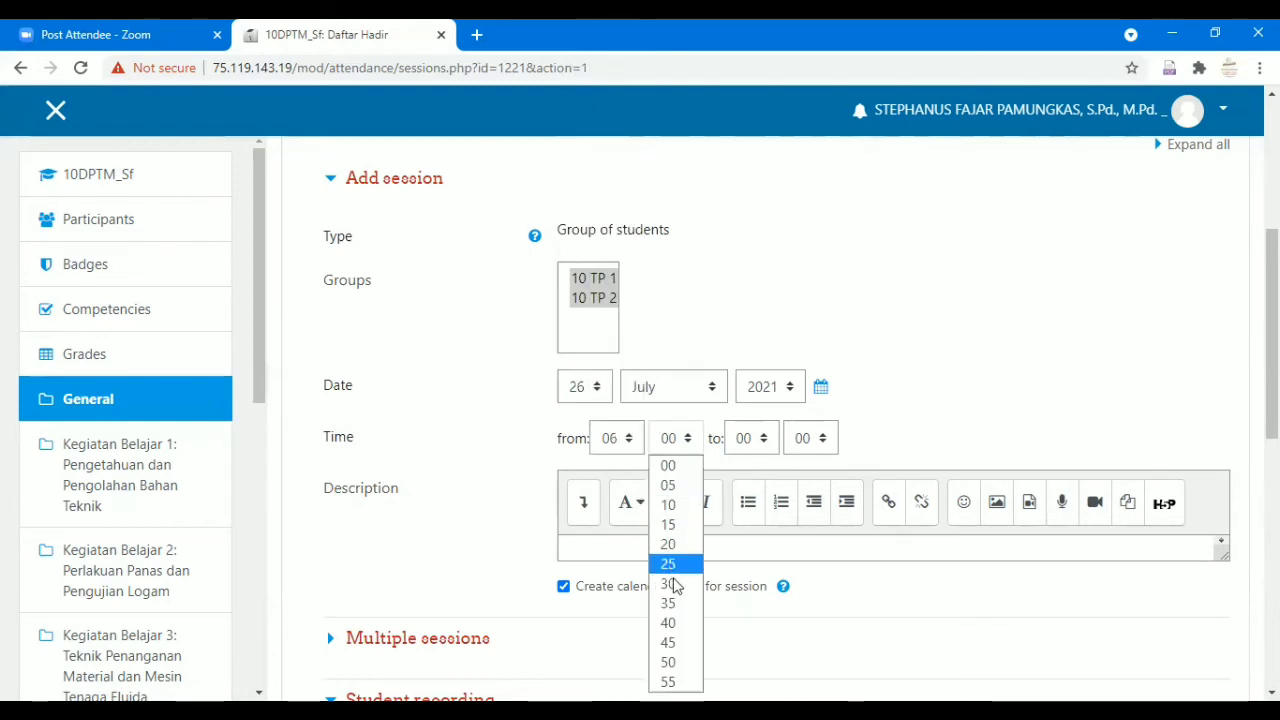
left_click(674, 586)
left_click(763, 443)
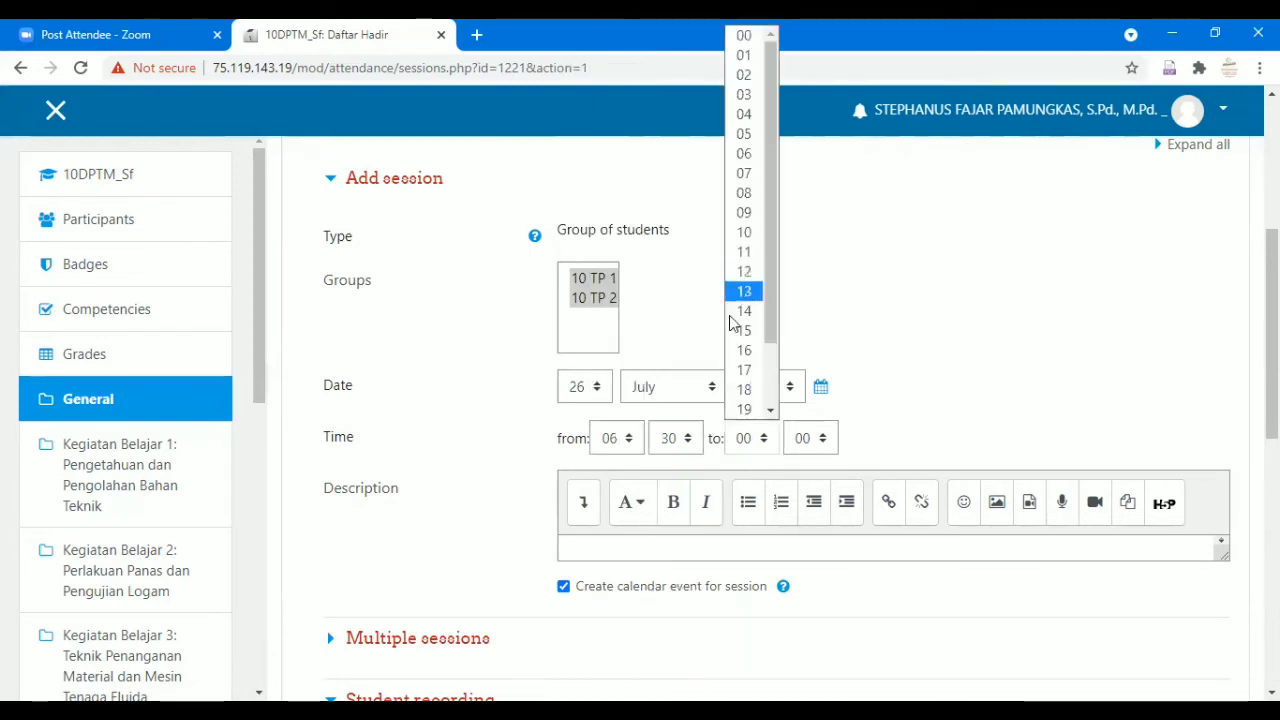
left_click(812, 446)
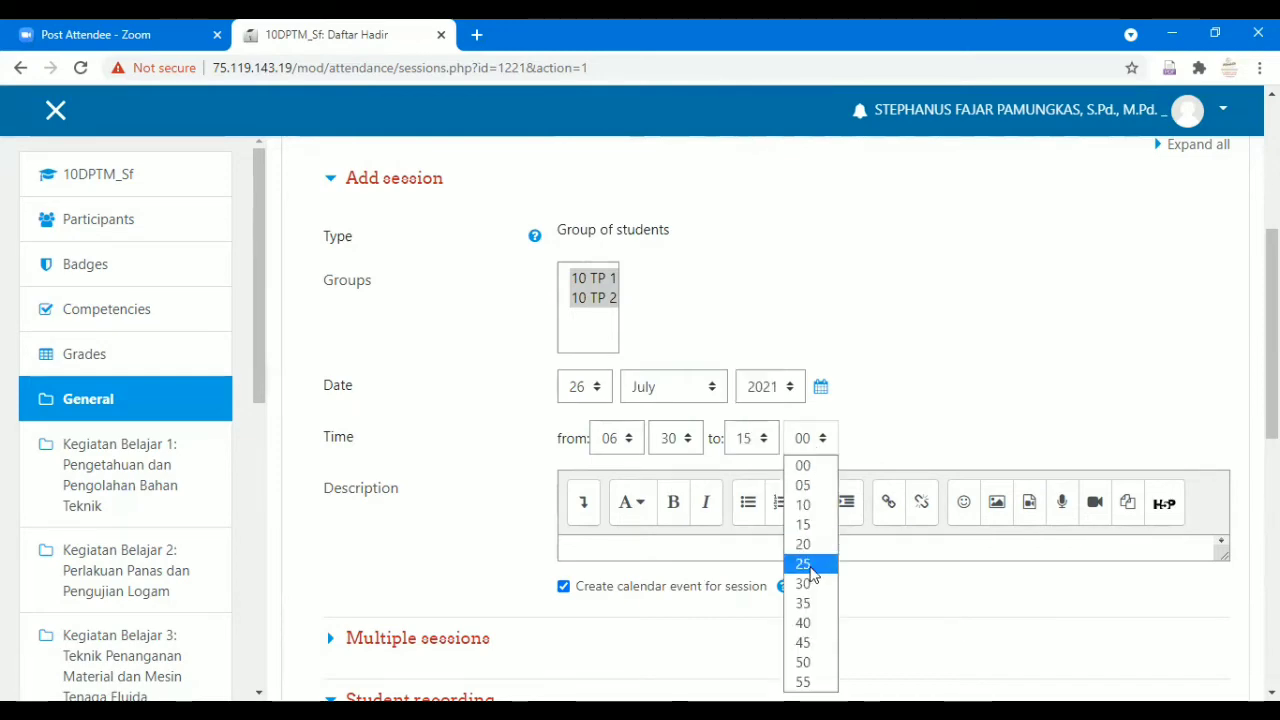
scroll(903, 400, "down", 3)
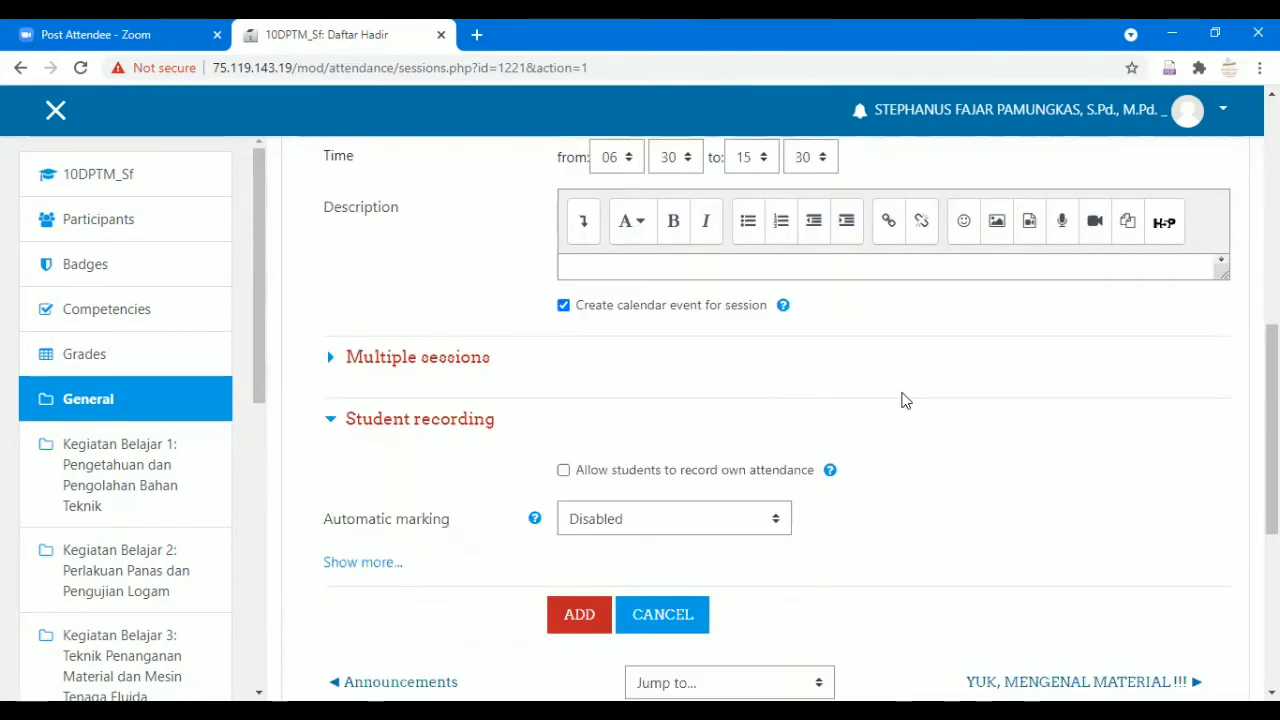
Allow students to record their own attendance and add the sessions.
left_click(437, 363)
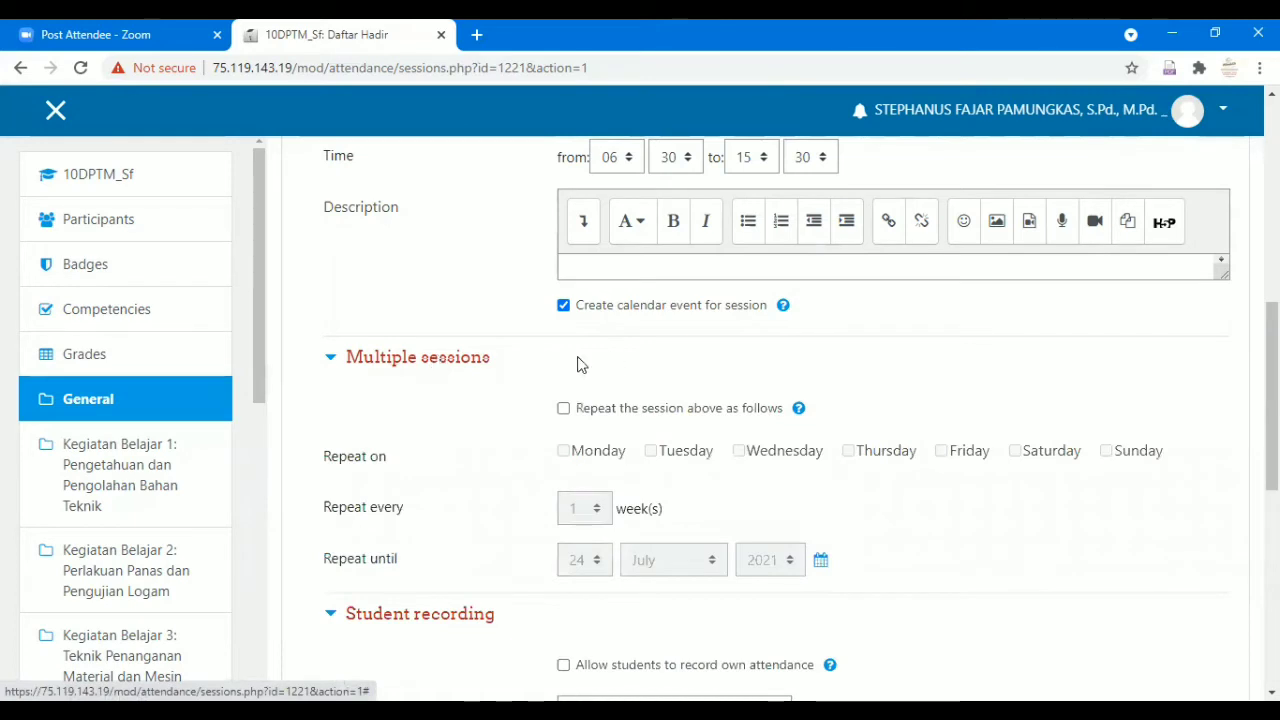
scroll(705, 399, "down", 1)
scroll(705, 399, "down", 1)
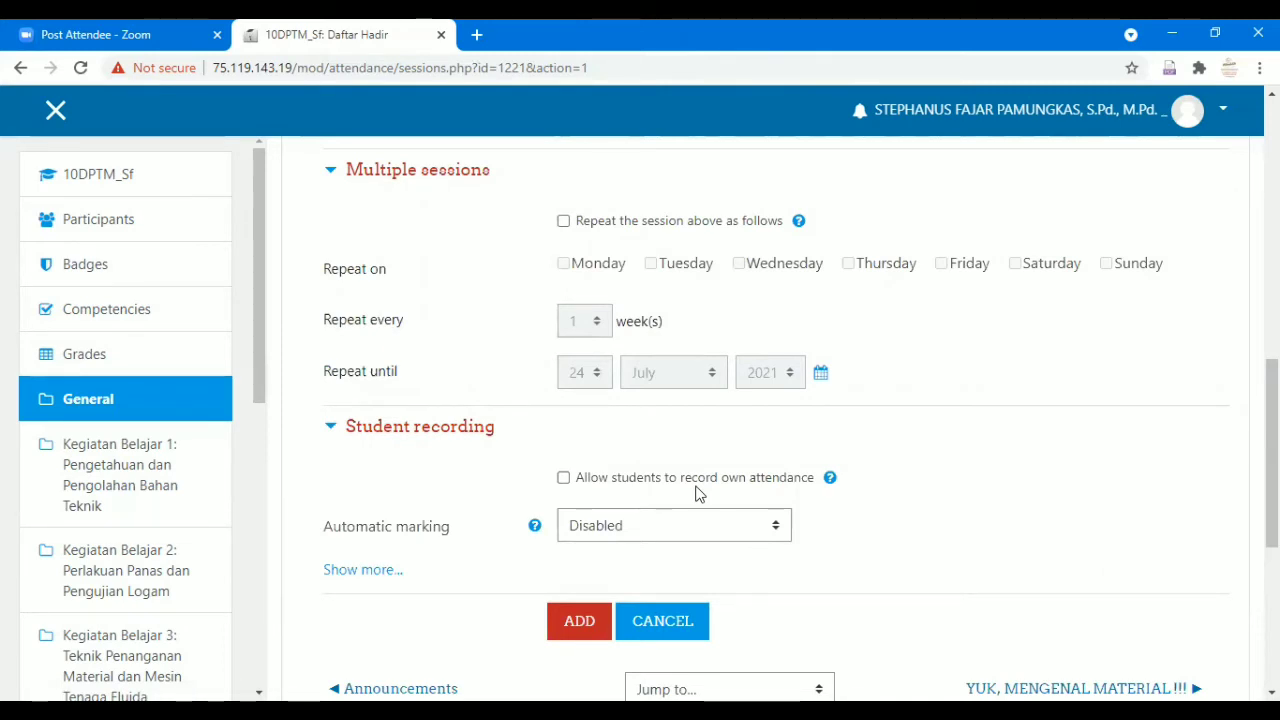
scroll(570, 455, "down", 1)
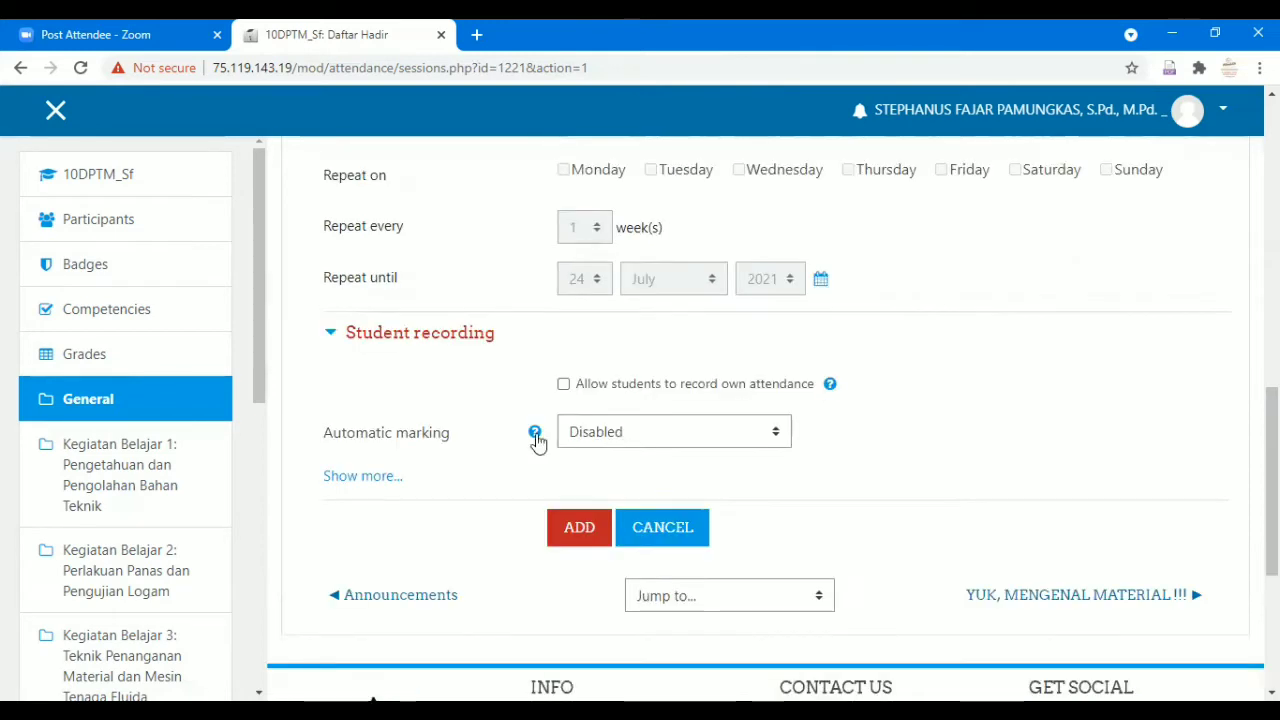
left_click(563, 385)
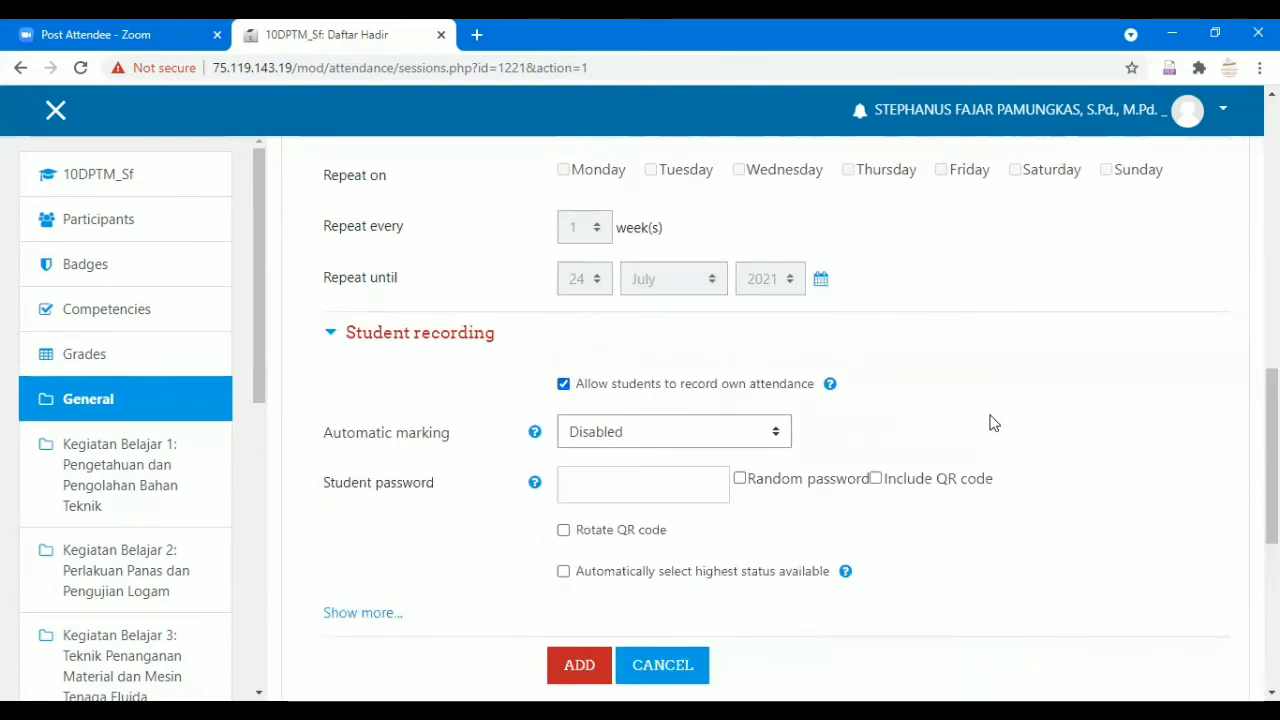
scroll(995, 400, "down", 2)
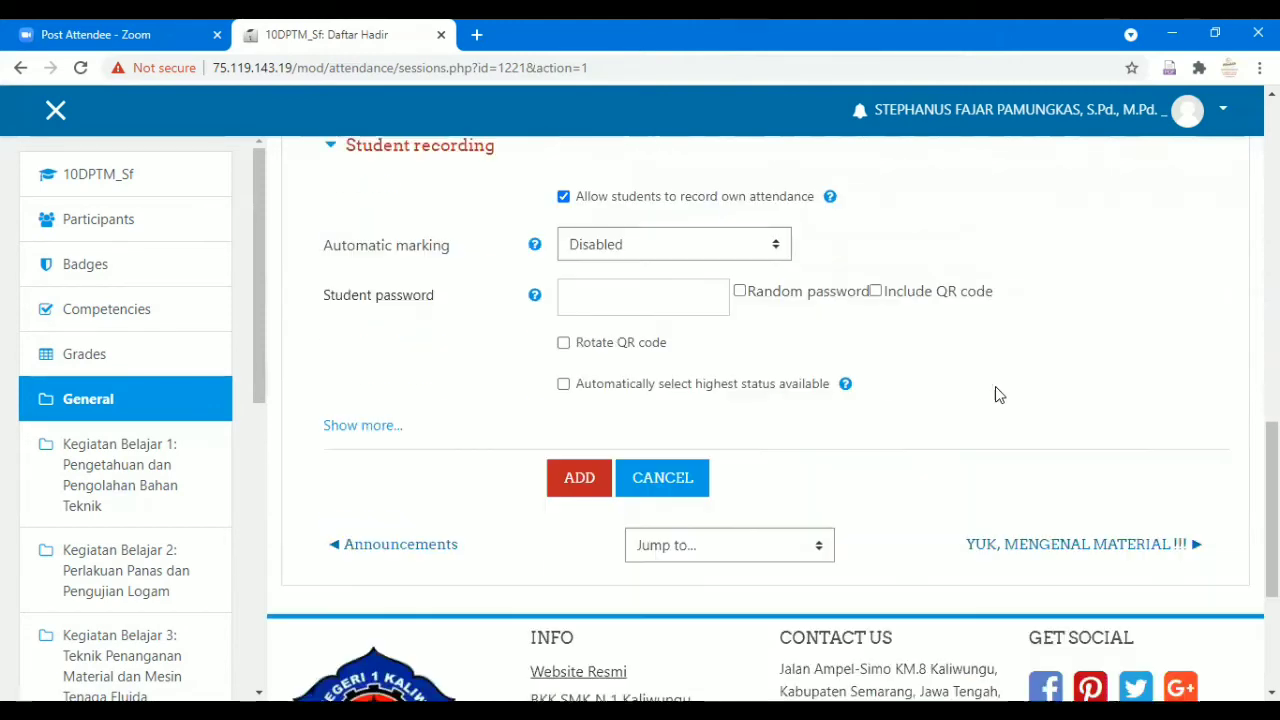
left_click(579, 477)
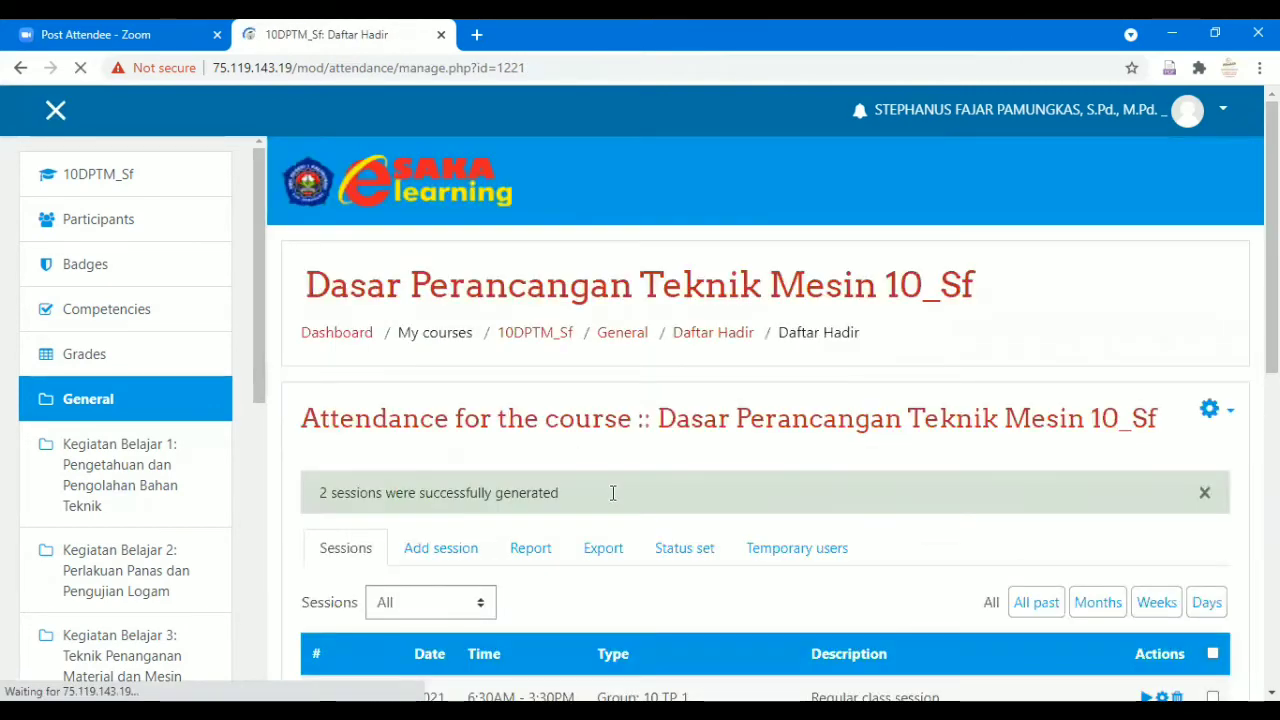
scroll(613, 492, "down", 1)
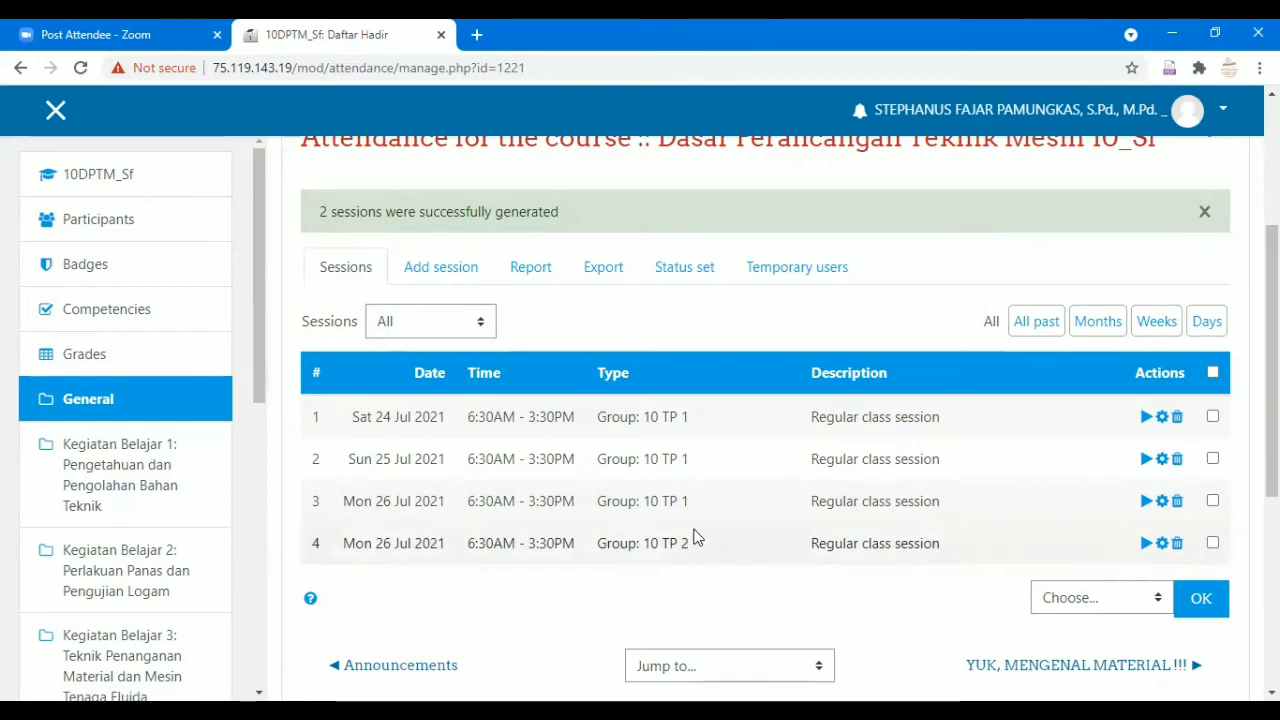
scroll(696, 537, "up", 2)
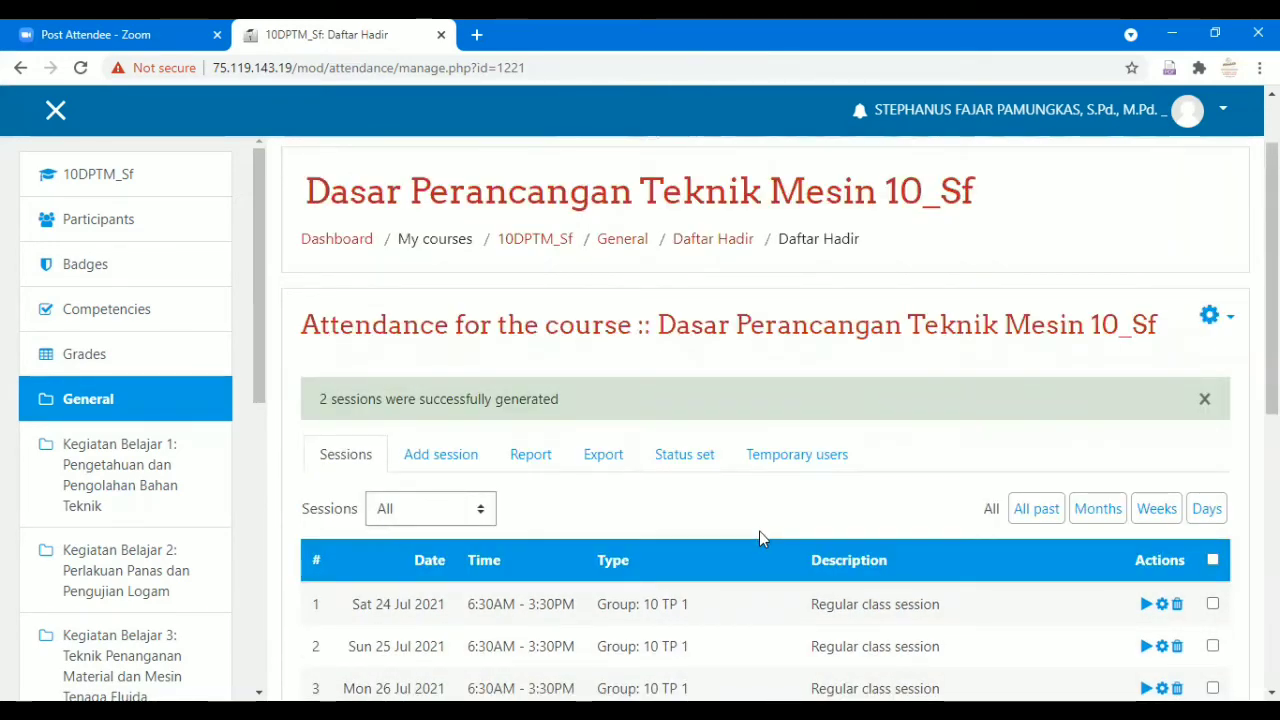
scroll(755, 520, "down", 1)
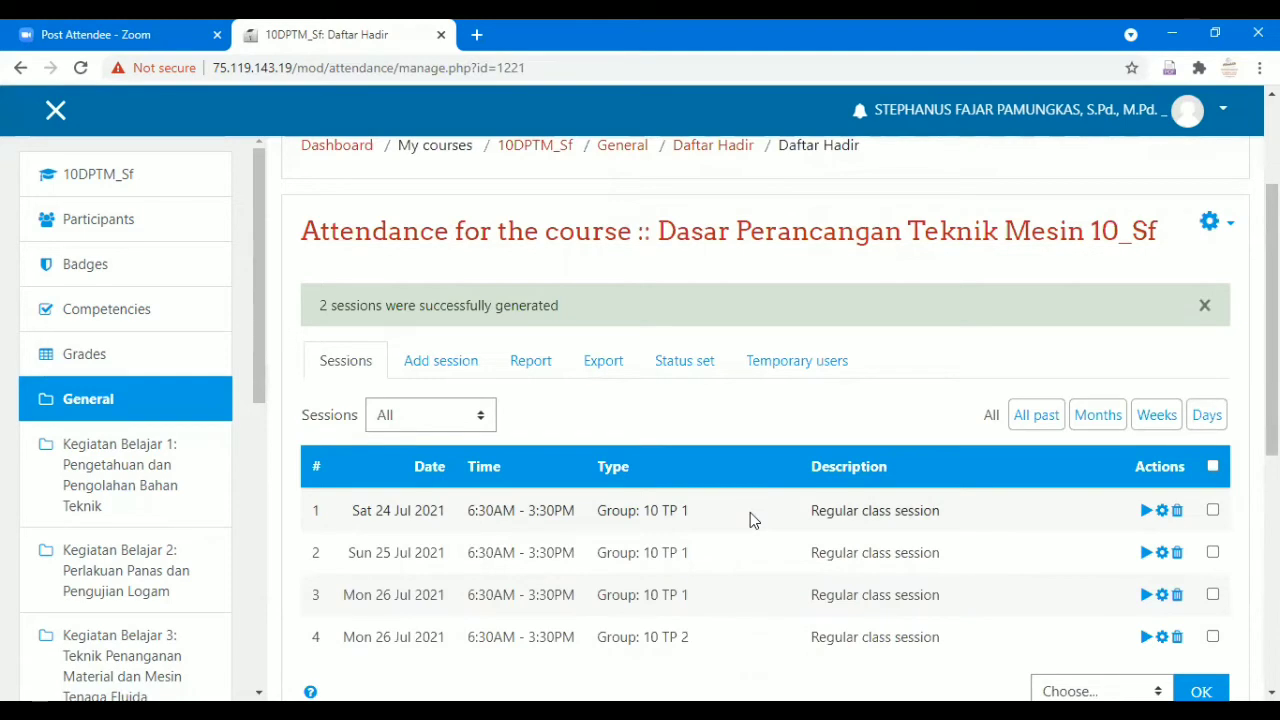
scroll(750, 512, "down", 1)
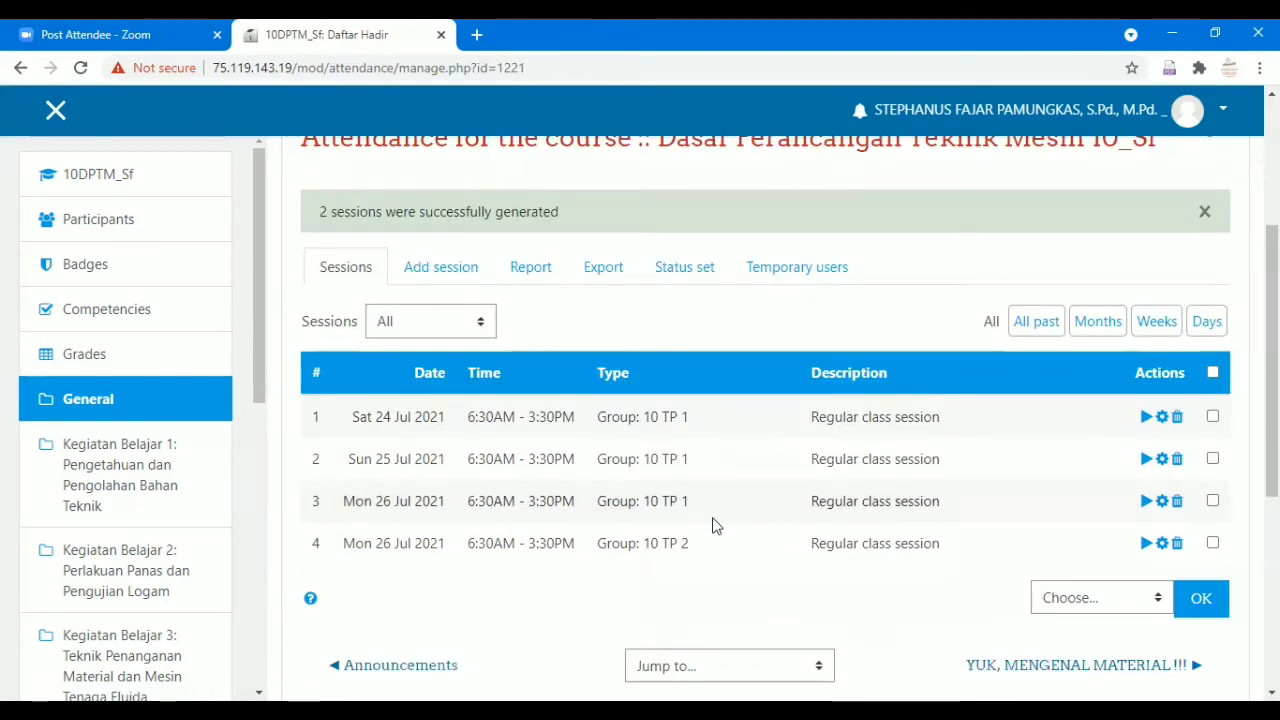
left_click(91, 178)
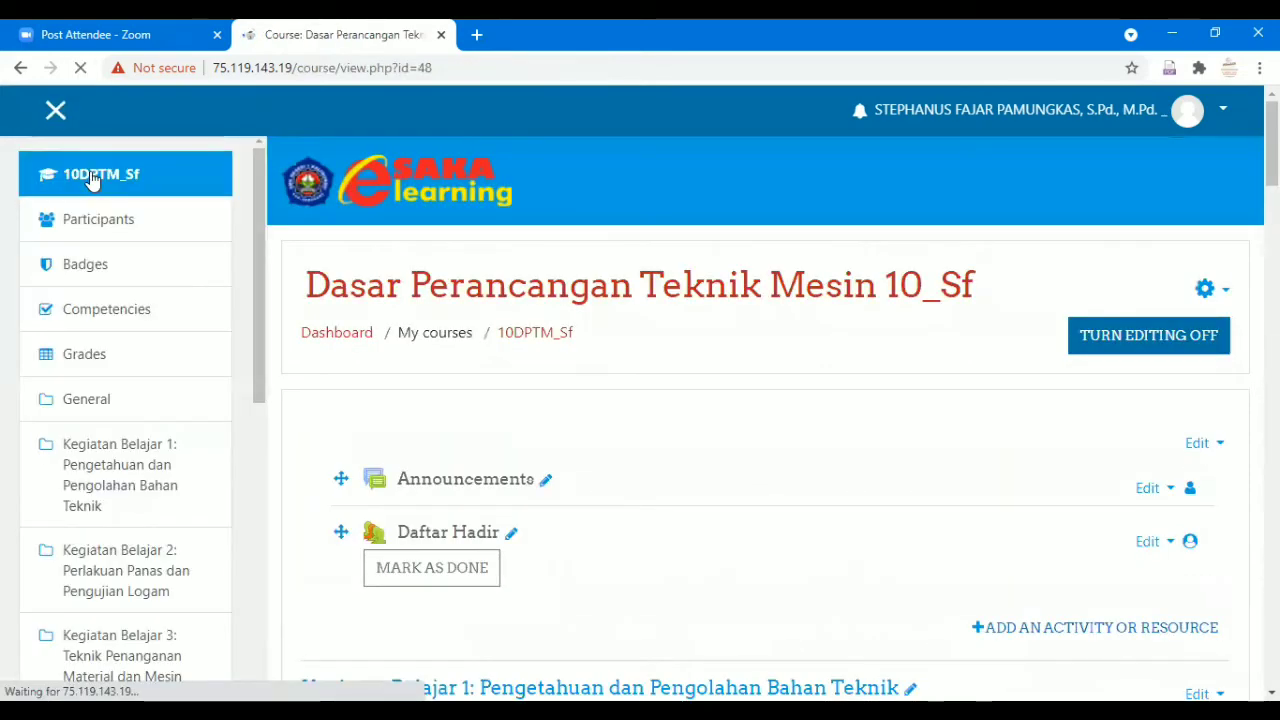
scroll(849, 497, "down", 2)
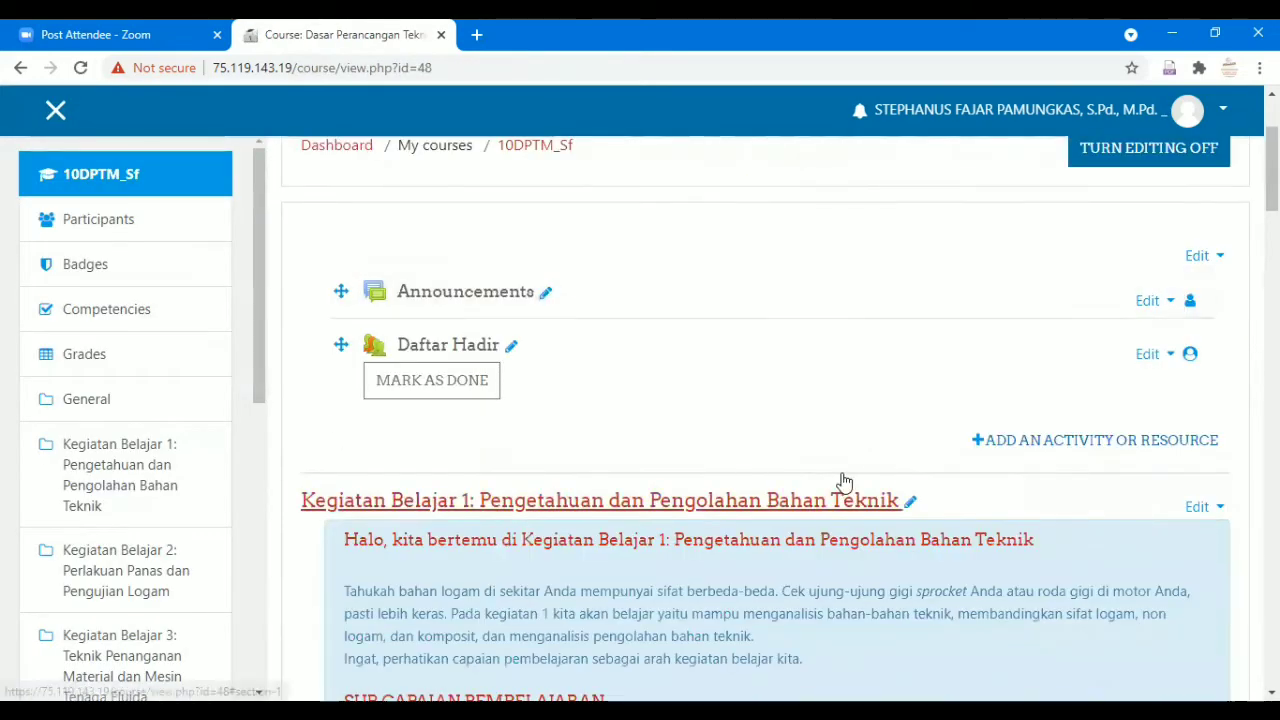
left_click(478, 348)
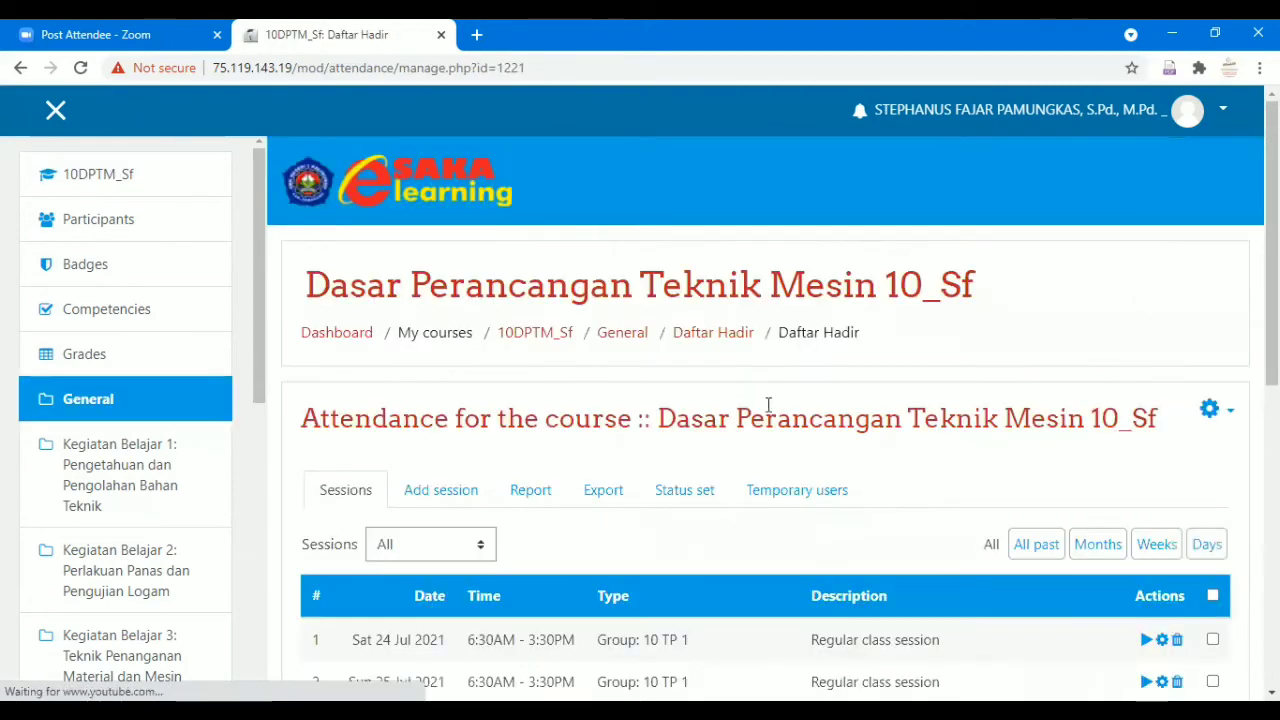
scroll(787, 410, "down", 1)
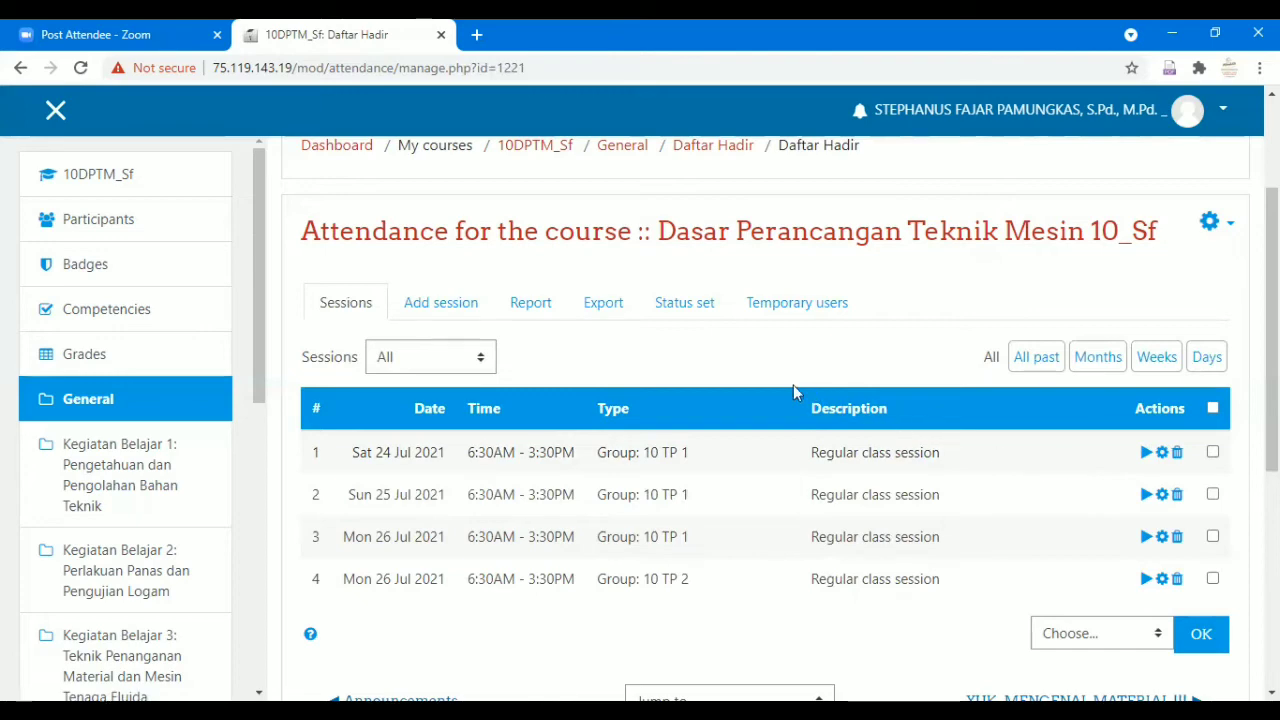
Open the Daftar Hadir attendance report and filter it to group 10 TP 1.
left_click(541, 310)
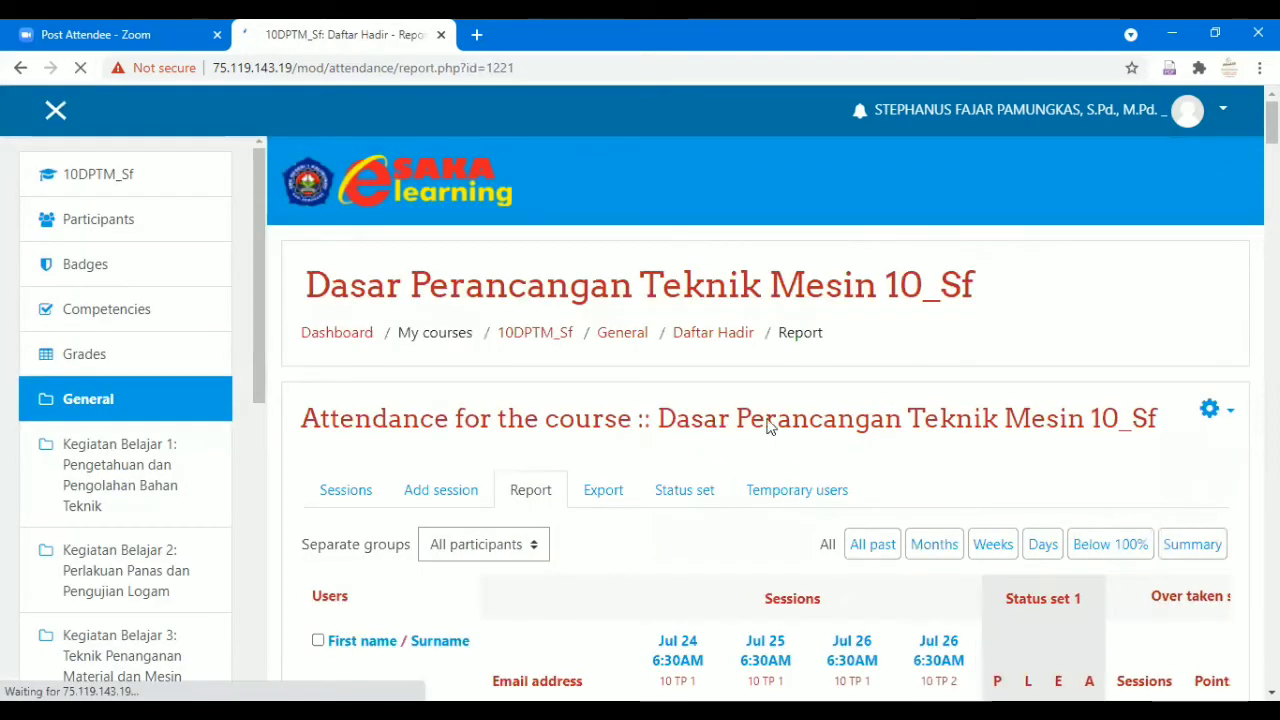
scroll(765, 430, "down", 20)
scroll(765, 439, "down", 5)
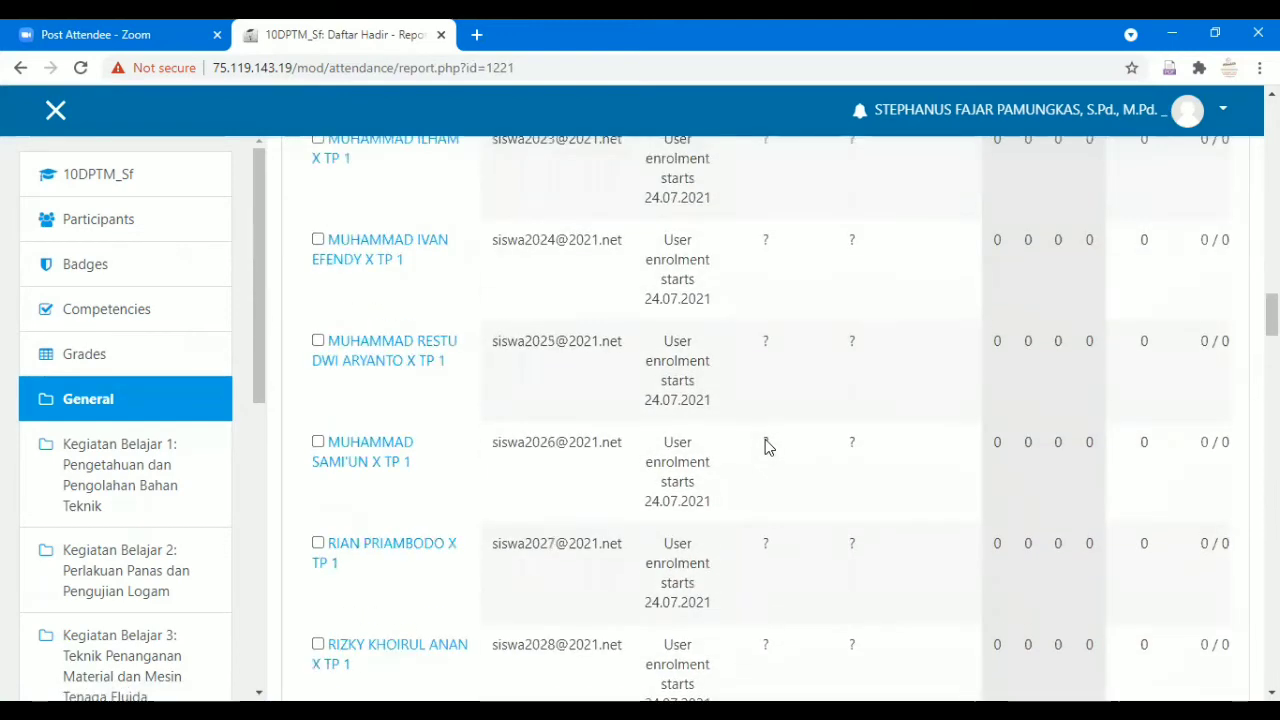
scroll(765, 439, "up", 15)
scroll(765, 439, "up", 12)
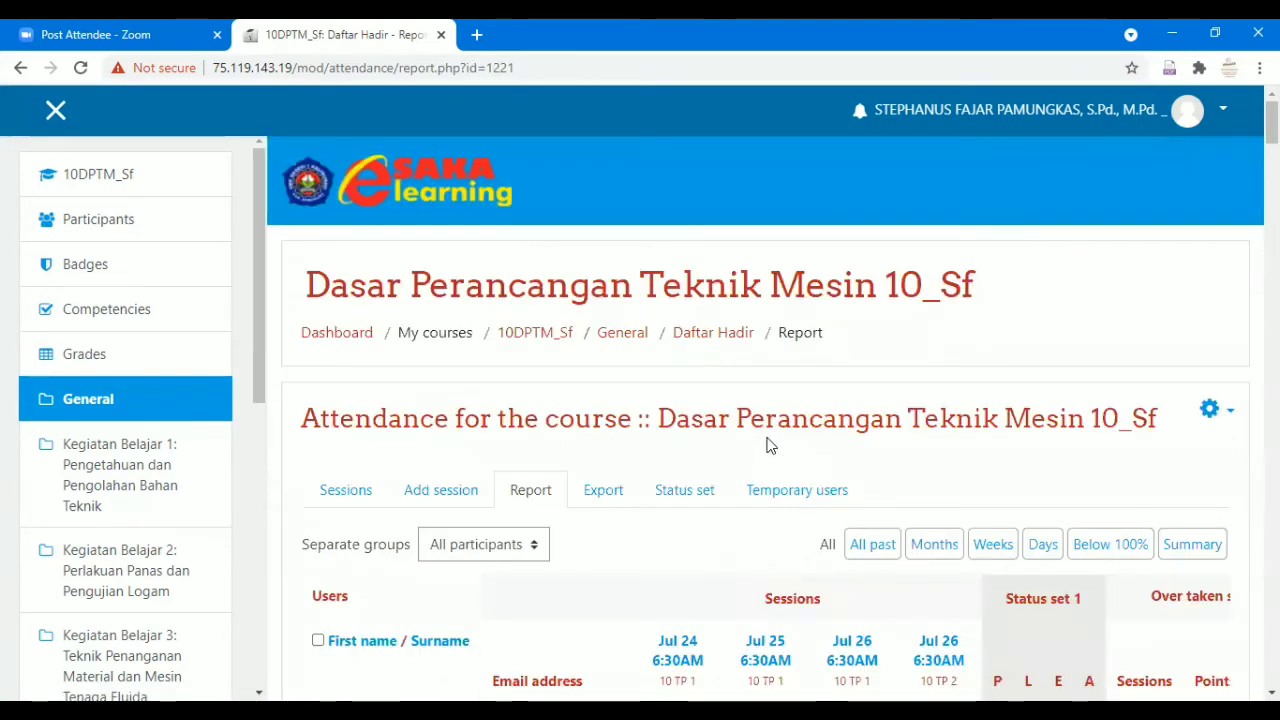
scroll(765, 445, "down", 2)
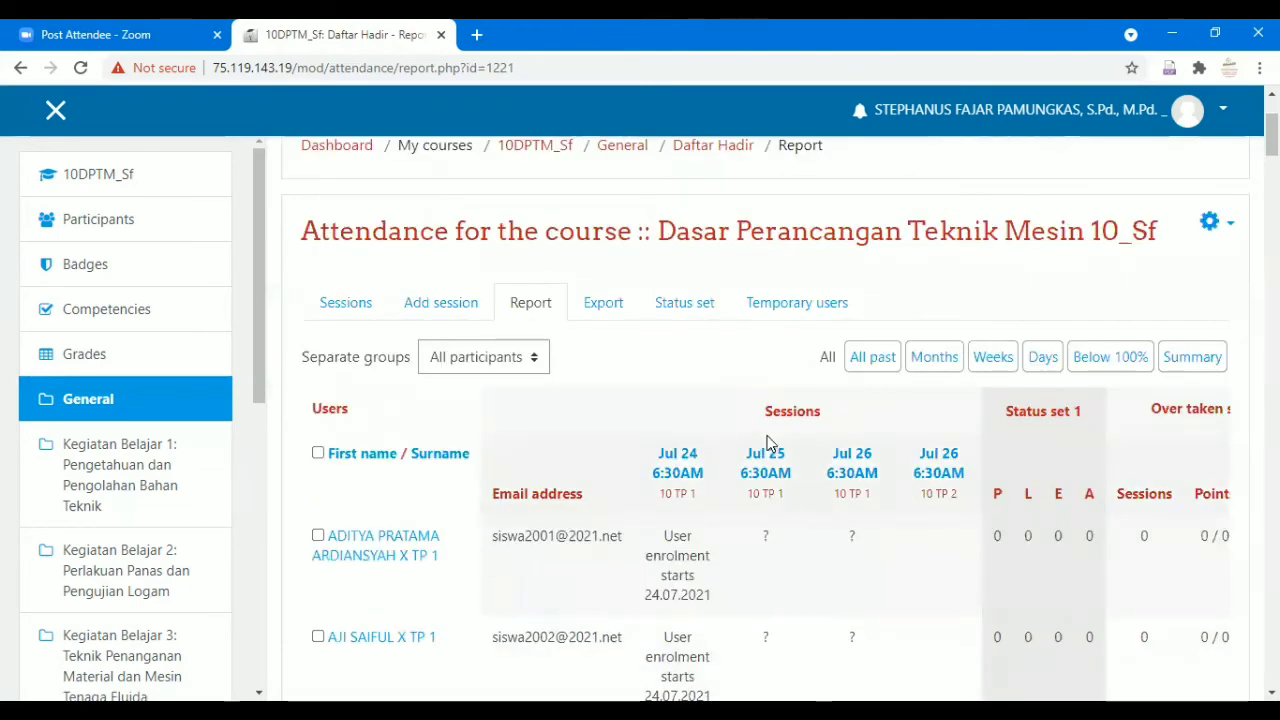
left_click(537, 362)
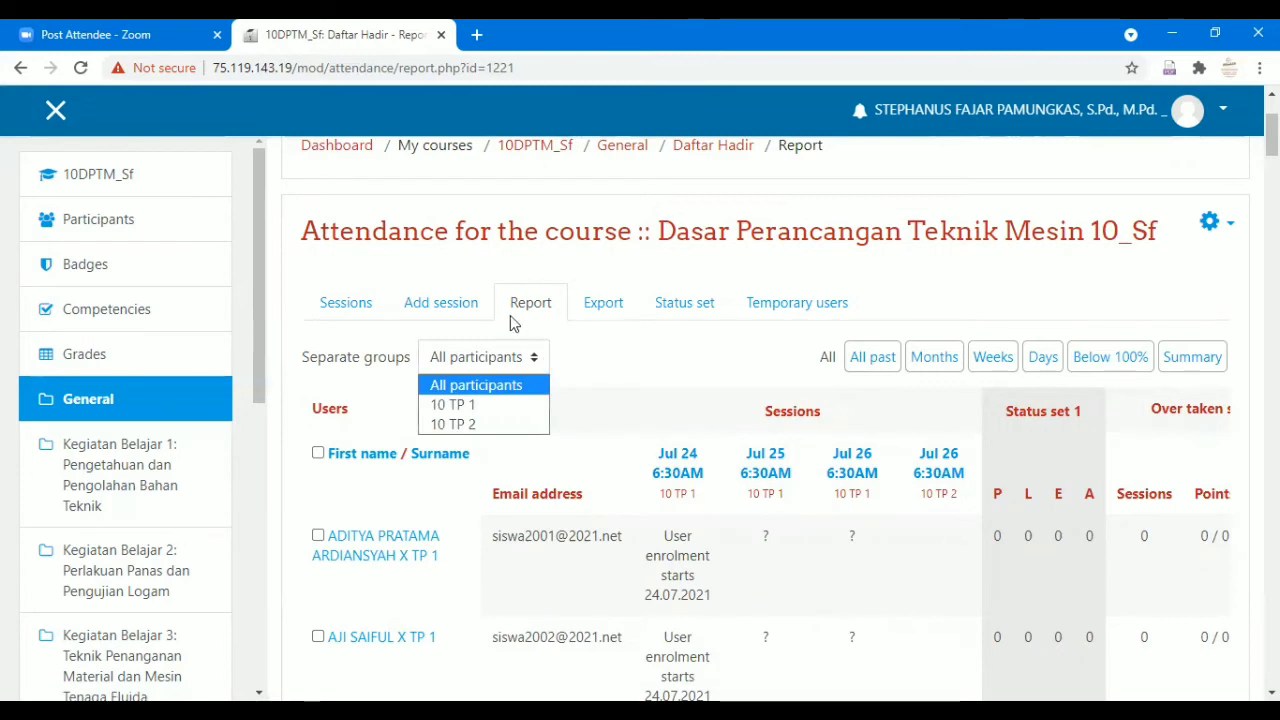
left_click(506, 403)
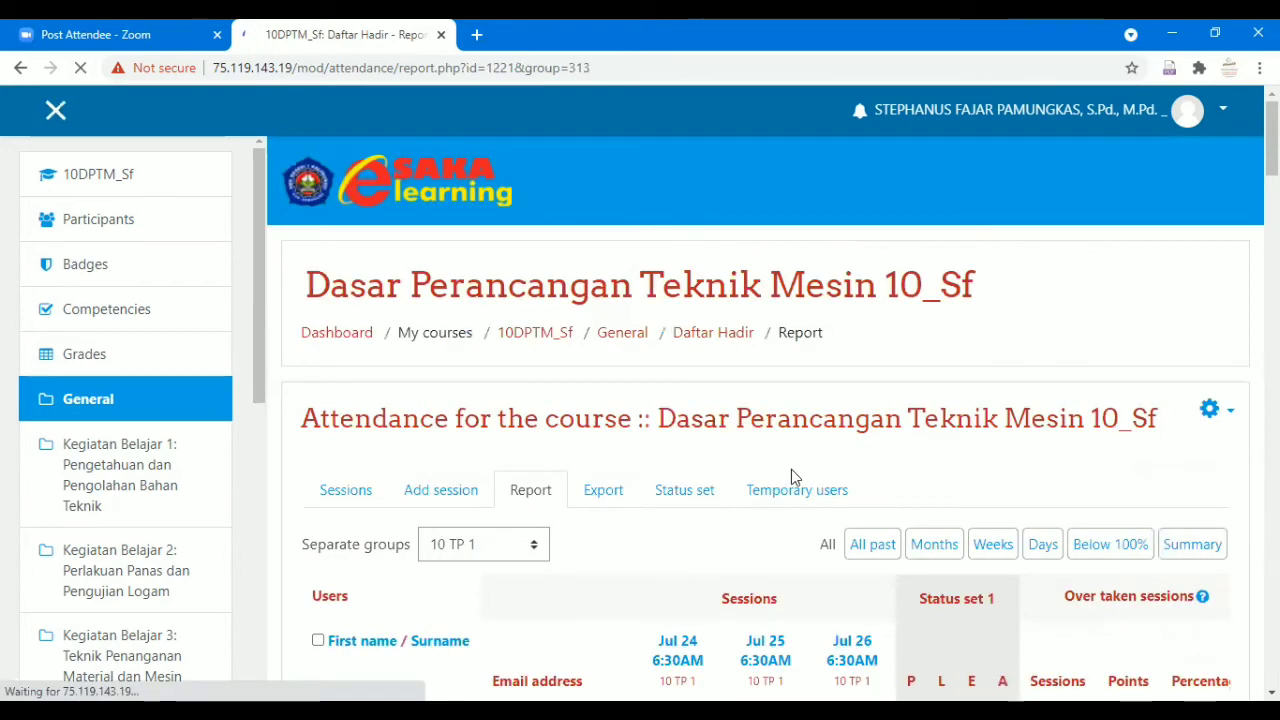
scroll(791, 477, "down", 10)
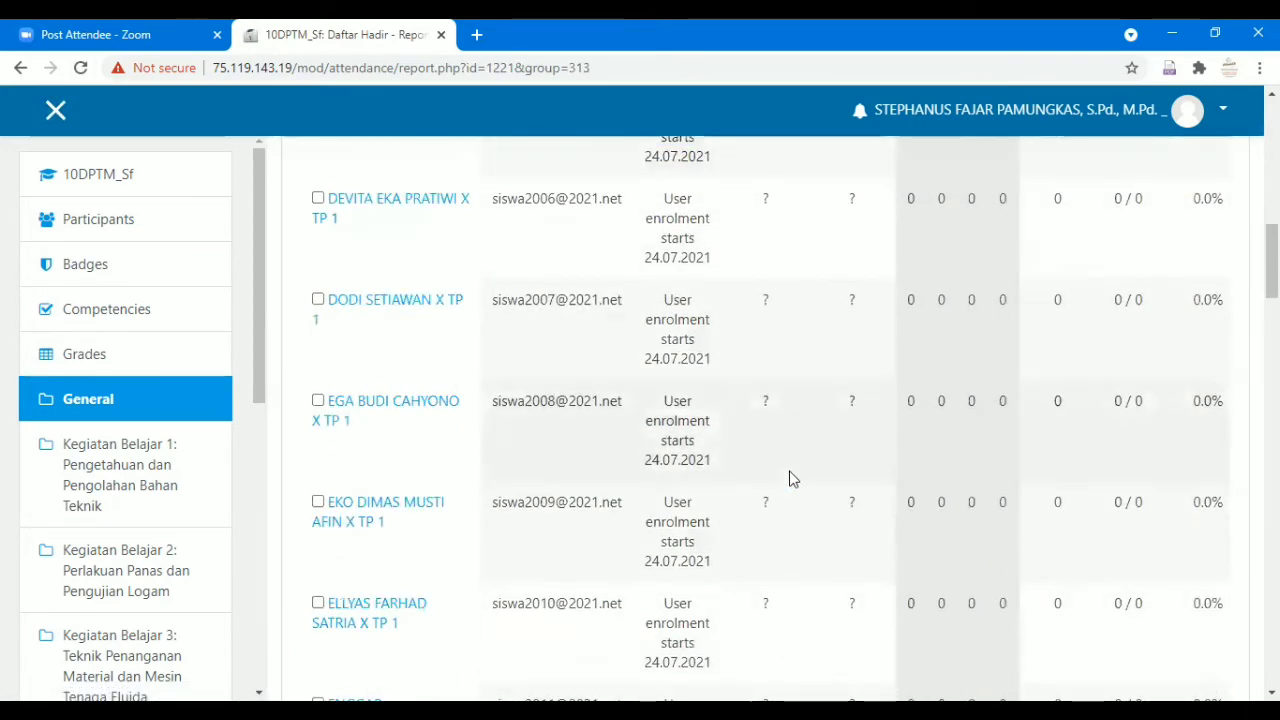
scroll(791, 477, "down", 5)
scroll(791, 477, "up", 11)
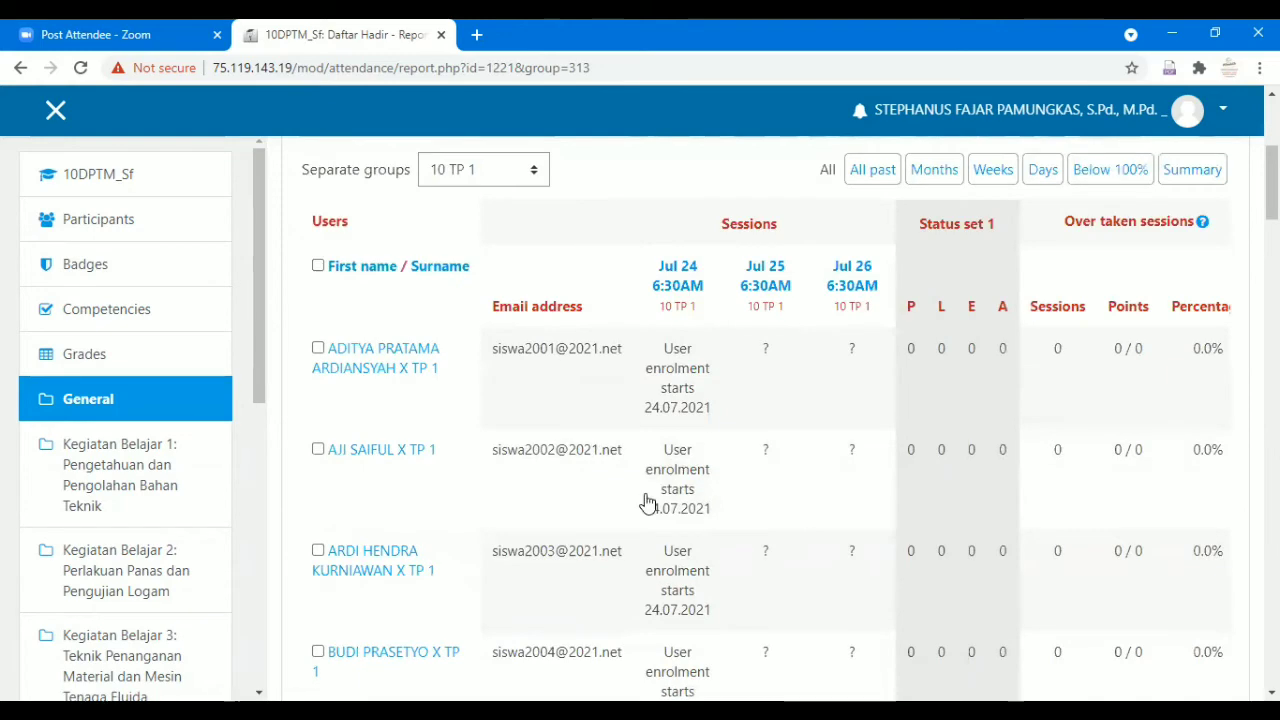
scroll(647, 502, "up", 4)
Switch the attendance report to group 10 TP 2.
left_click(525, 554)
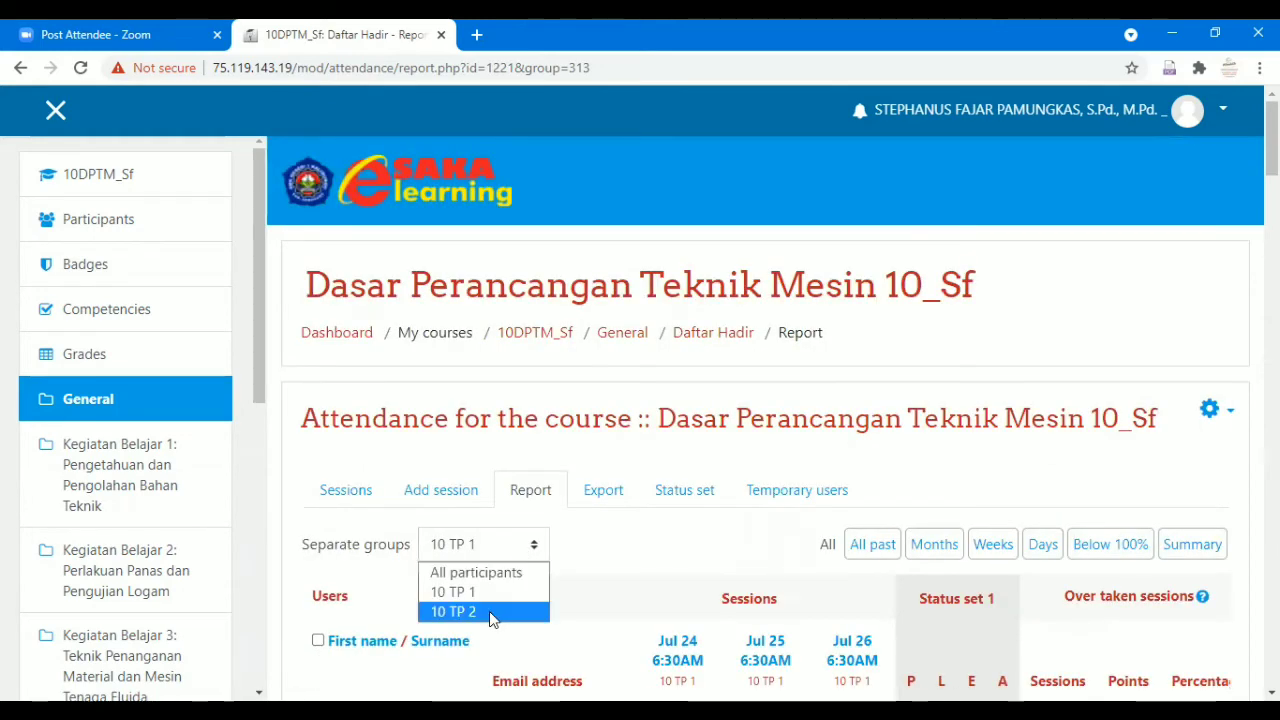
left_click(491, 618)
scroll(608, 552, "down", 6)
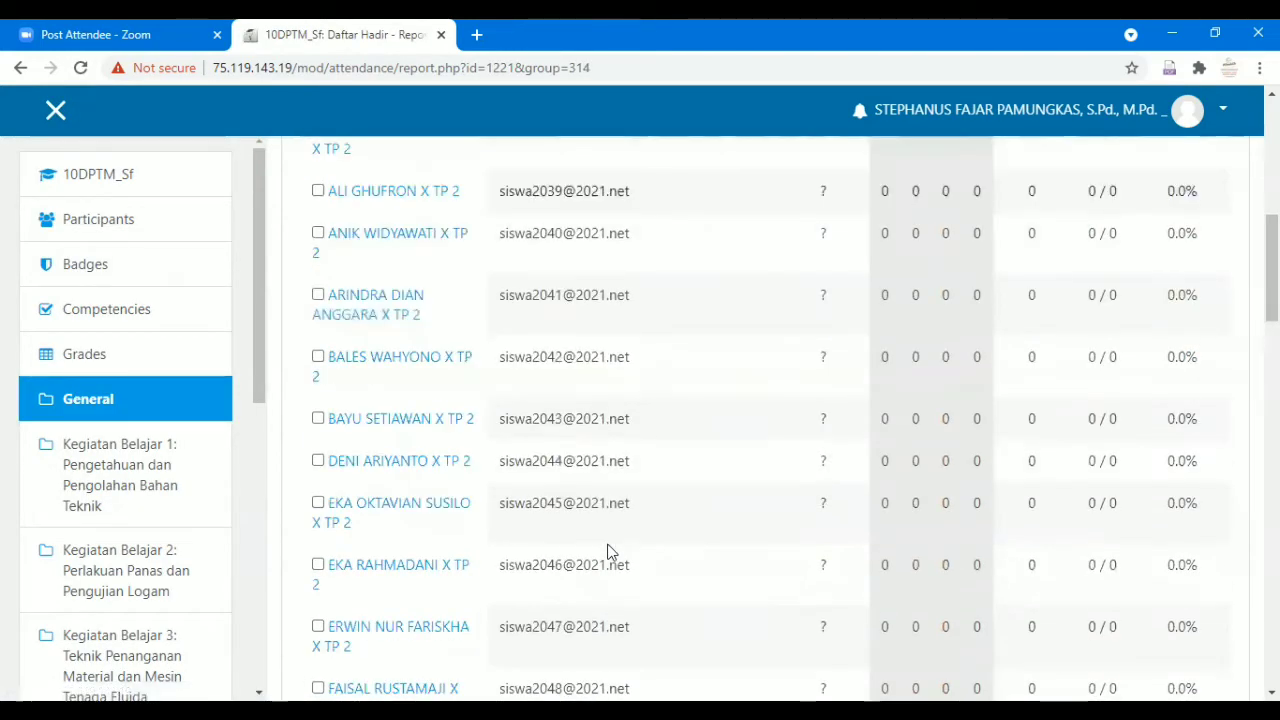
scroll(608, 552, "up", 4)
Show the report for all participants and review the four sessions.
left_click(525, 268)
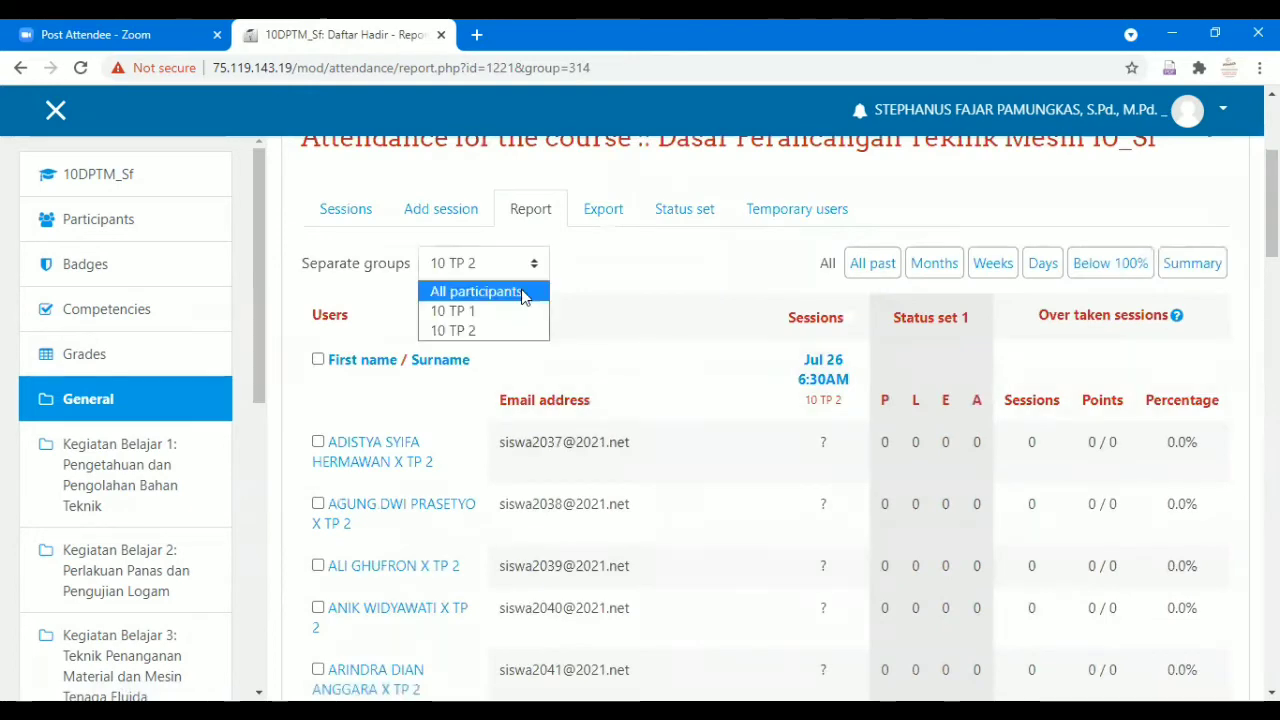
key("Return")
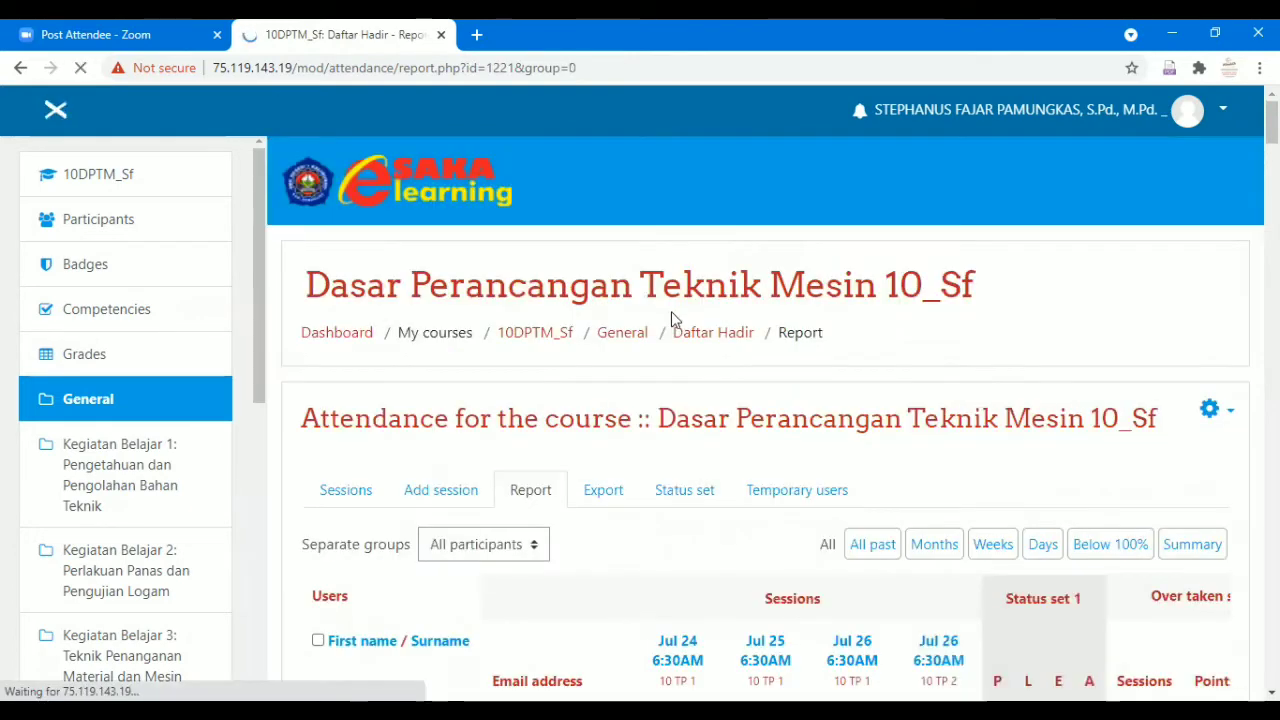
scroll(714, 330, "down", 10)
scroll(716, 363, "down", 8)
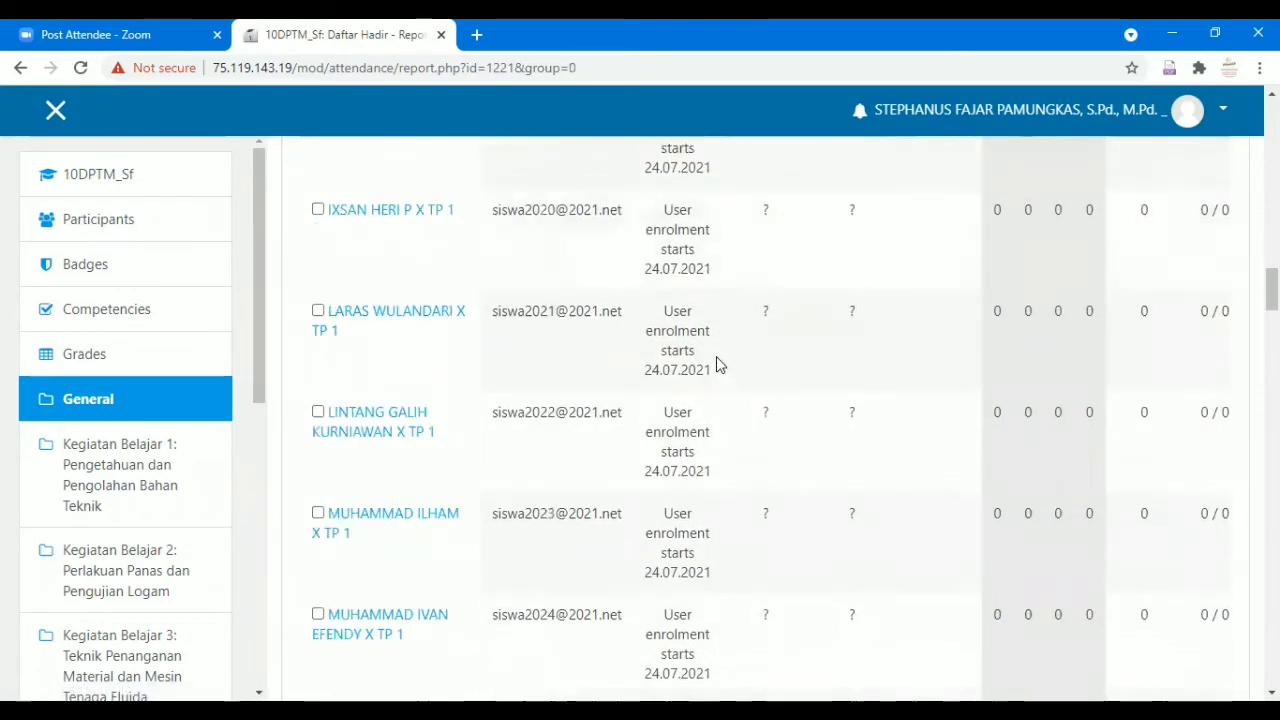
scroll(716, 363, "up", 20)
scroll(716, 363, "up", 3)
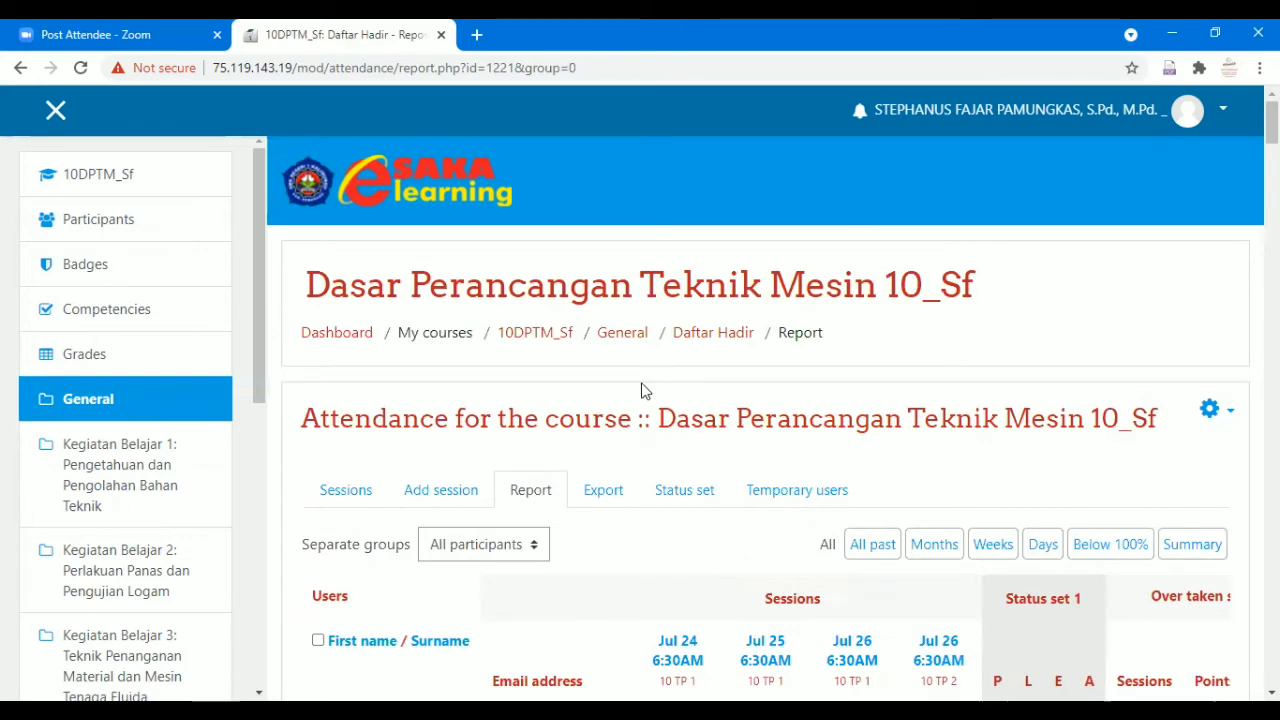
scroll(339, 433, "down", 4)
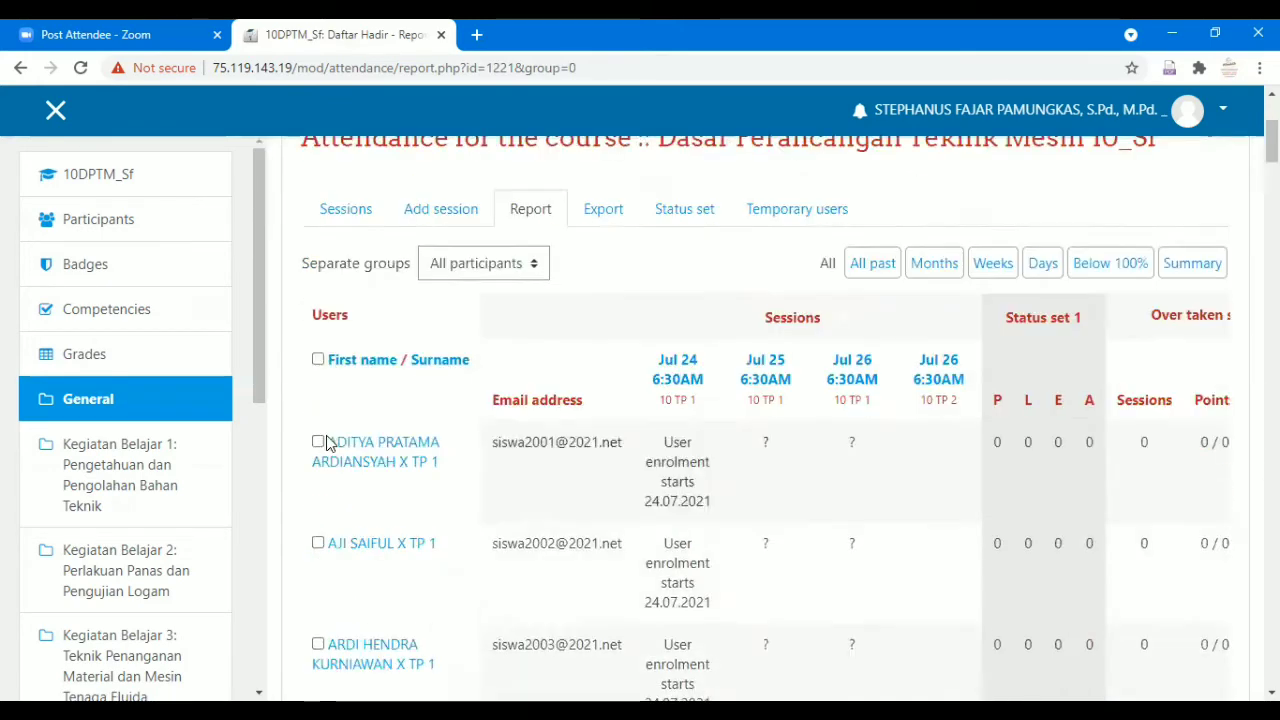
scroll(339, 433, "up", 4)
scroll(188, 424, "down", 5)
scroll(188, 424, "up", 5)
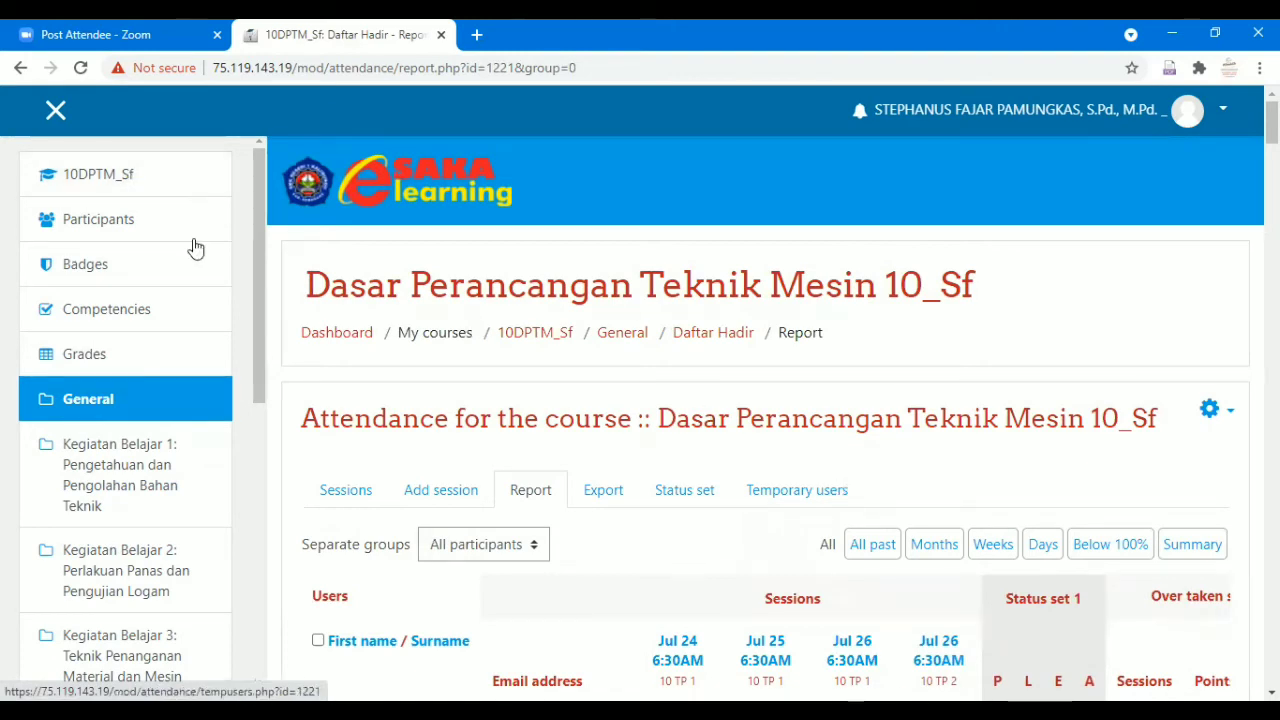
Go to the 10DPTM_Sf course home page and look over its sections.
left_click(125, 185)
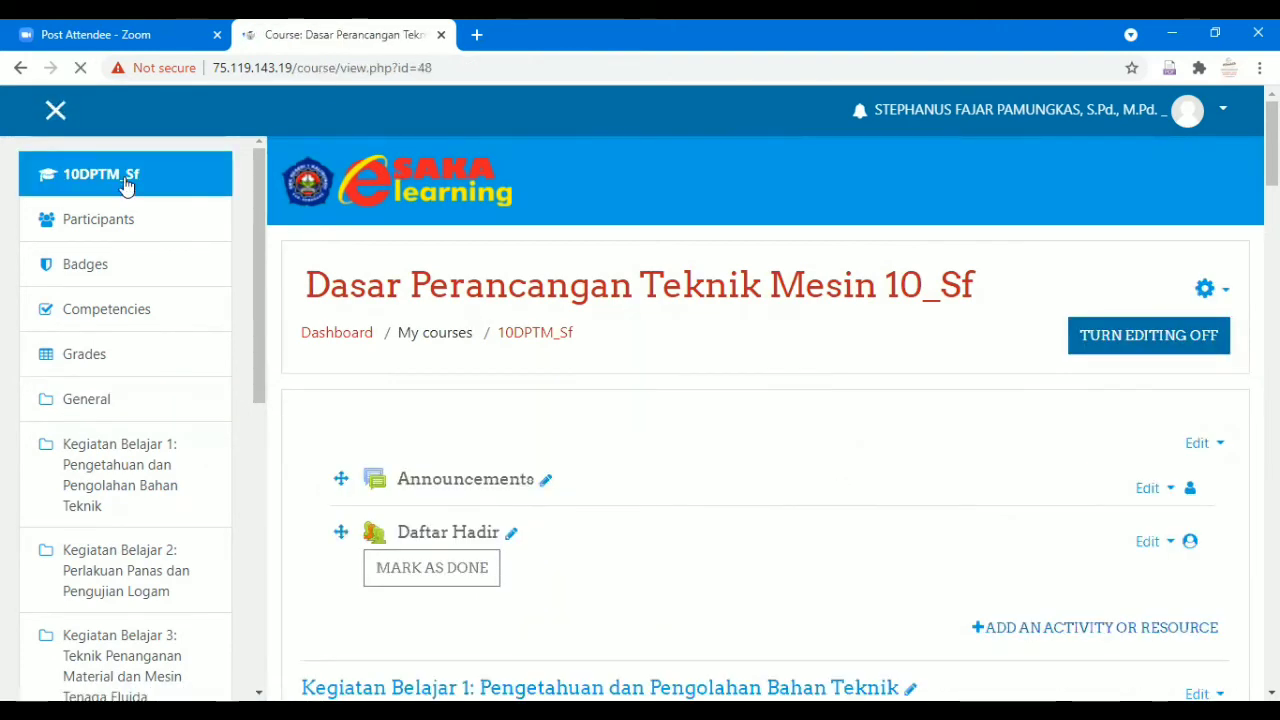
scroll(641, 469, "down", 2)
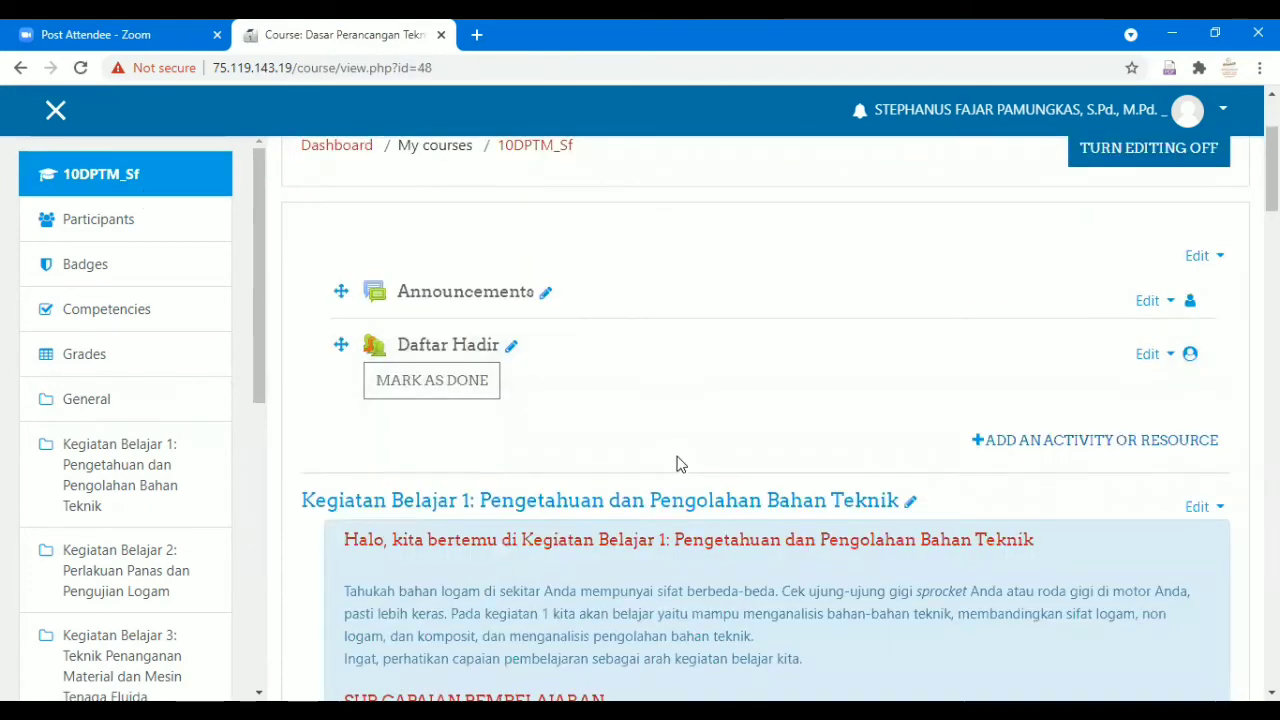
scroll(680, 460, "down", 1)
scroll(669, 329, "down", 1)
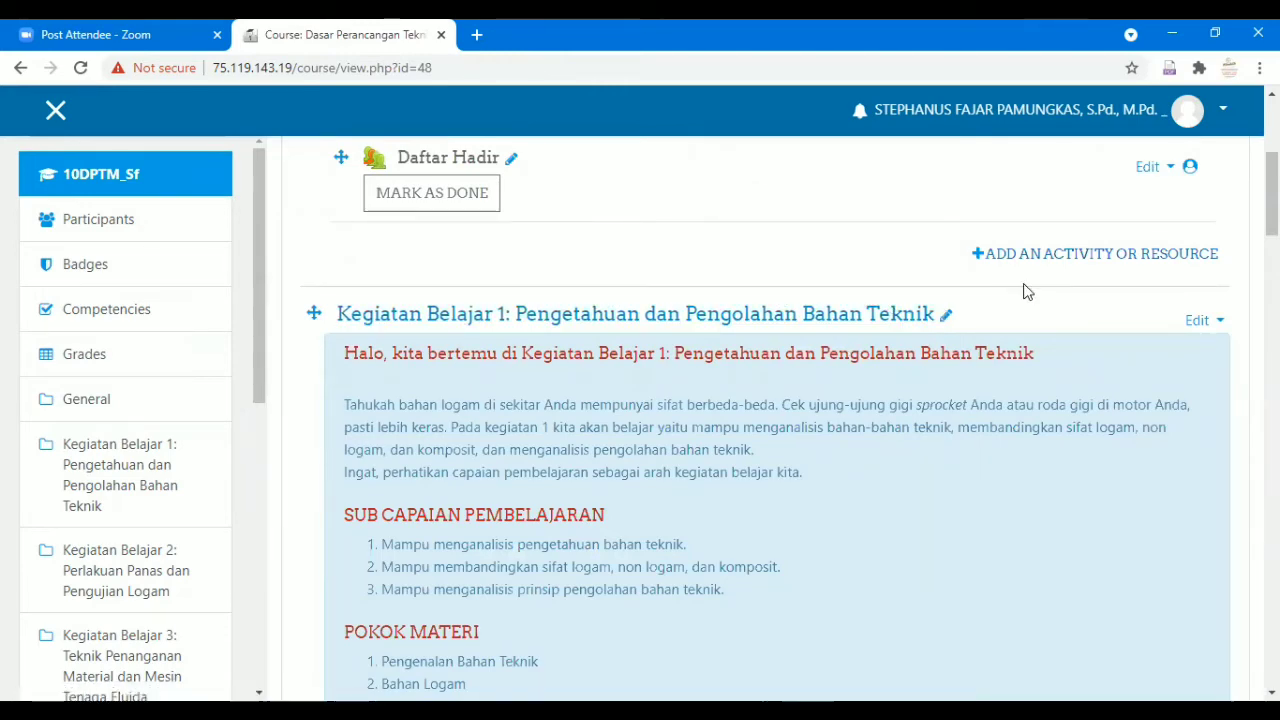
scroll(1040, 300, "down", 4)
scroll(1040, 306, "up", 4)
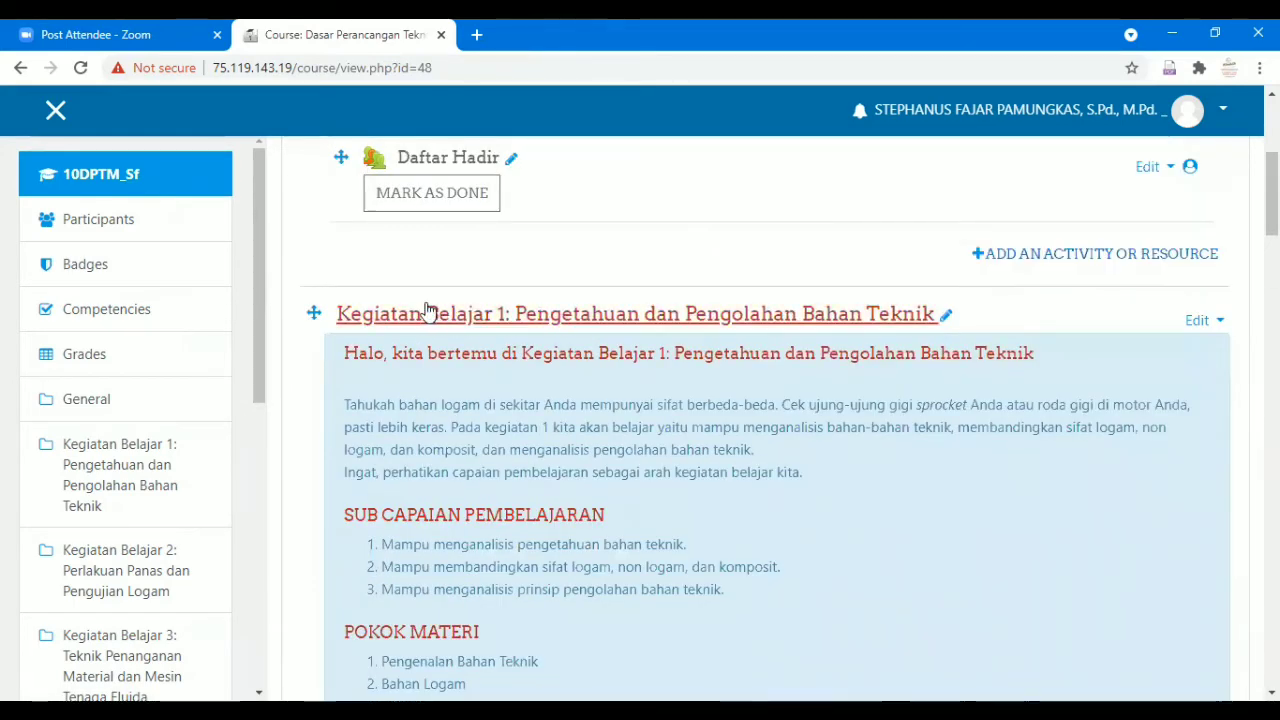
scroll(640, 314, "down", 1)
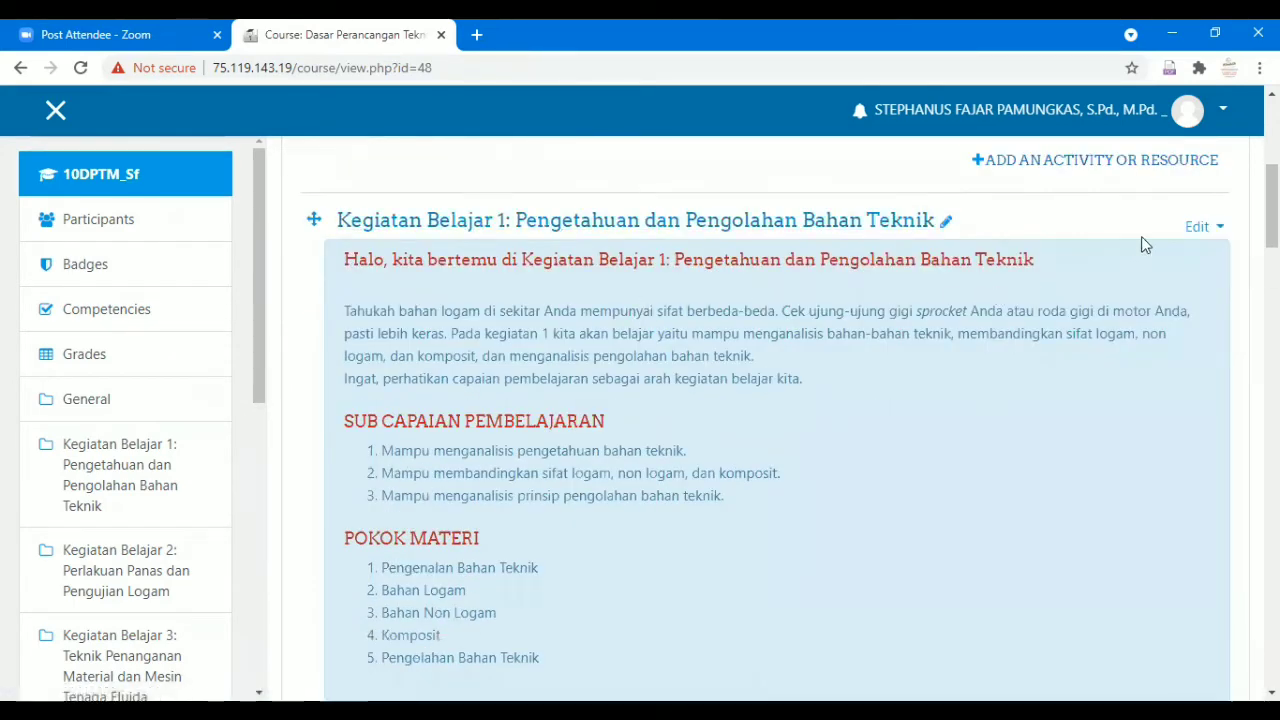
scroll(1135, 250, "down", 3)
scroll(1121, 278, "up", 5)
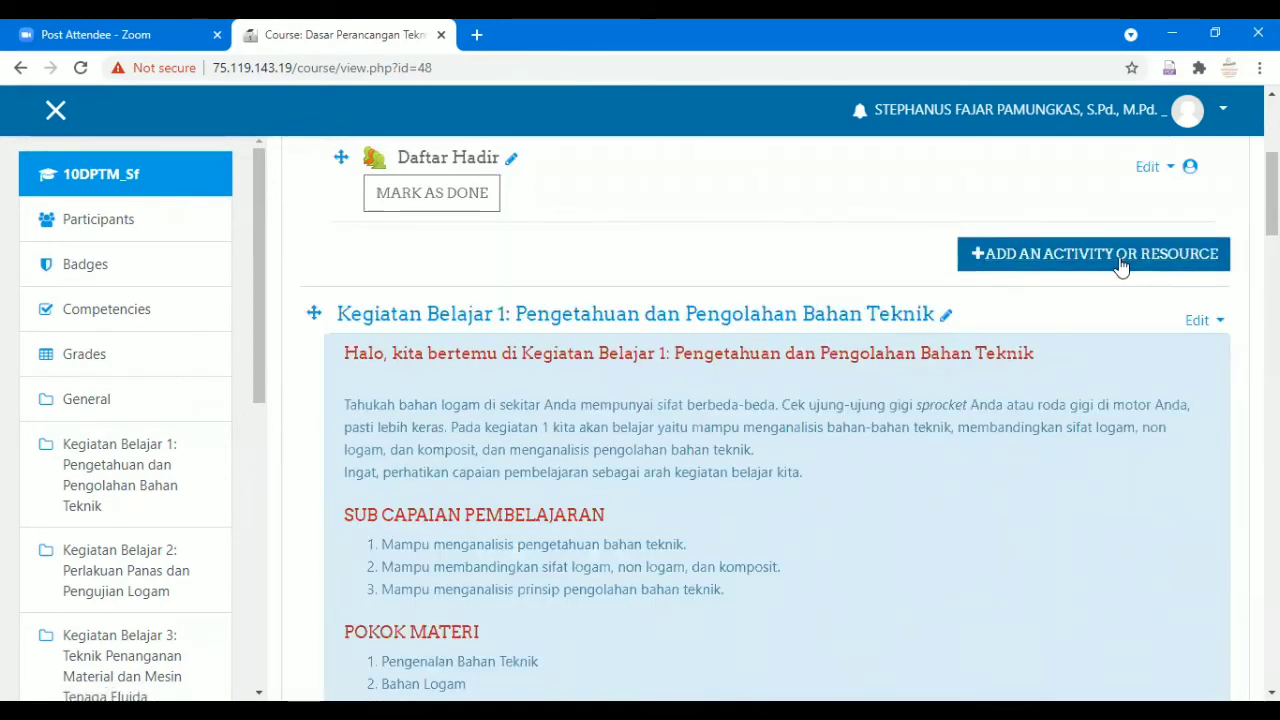
left_click(1120, 262)
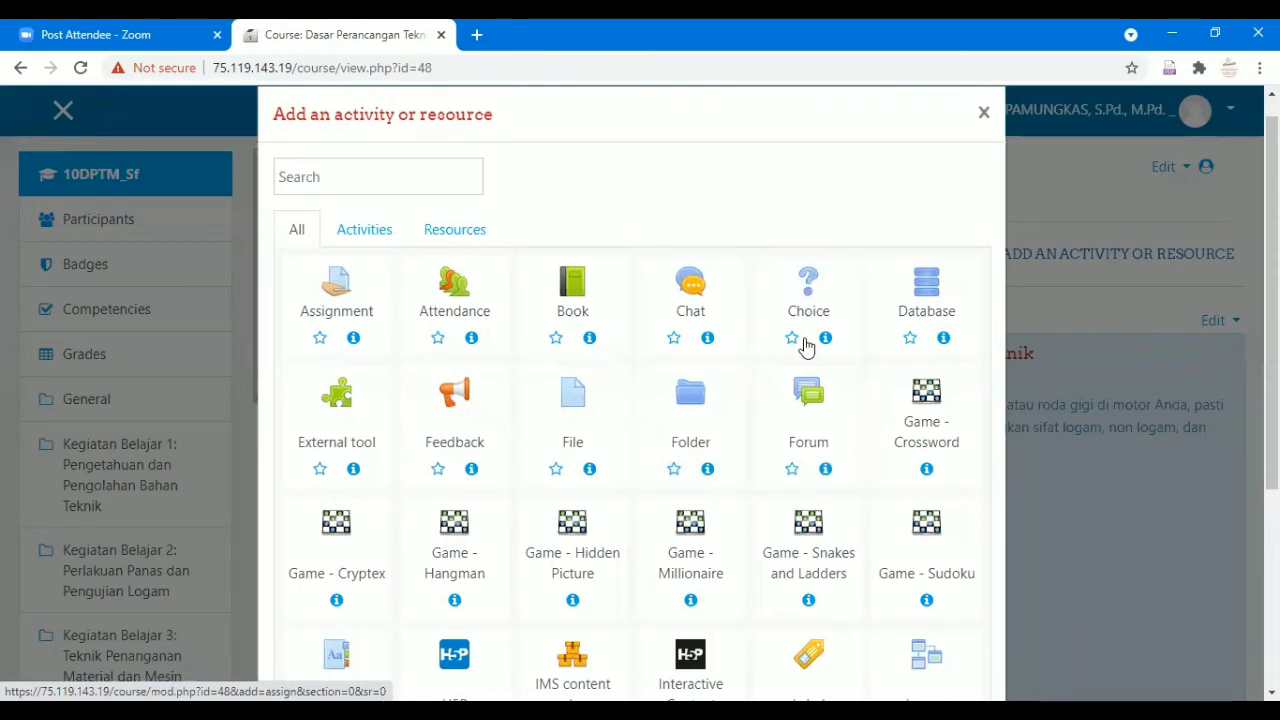
scroll(806, 346, "down", 3)
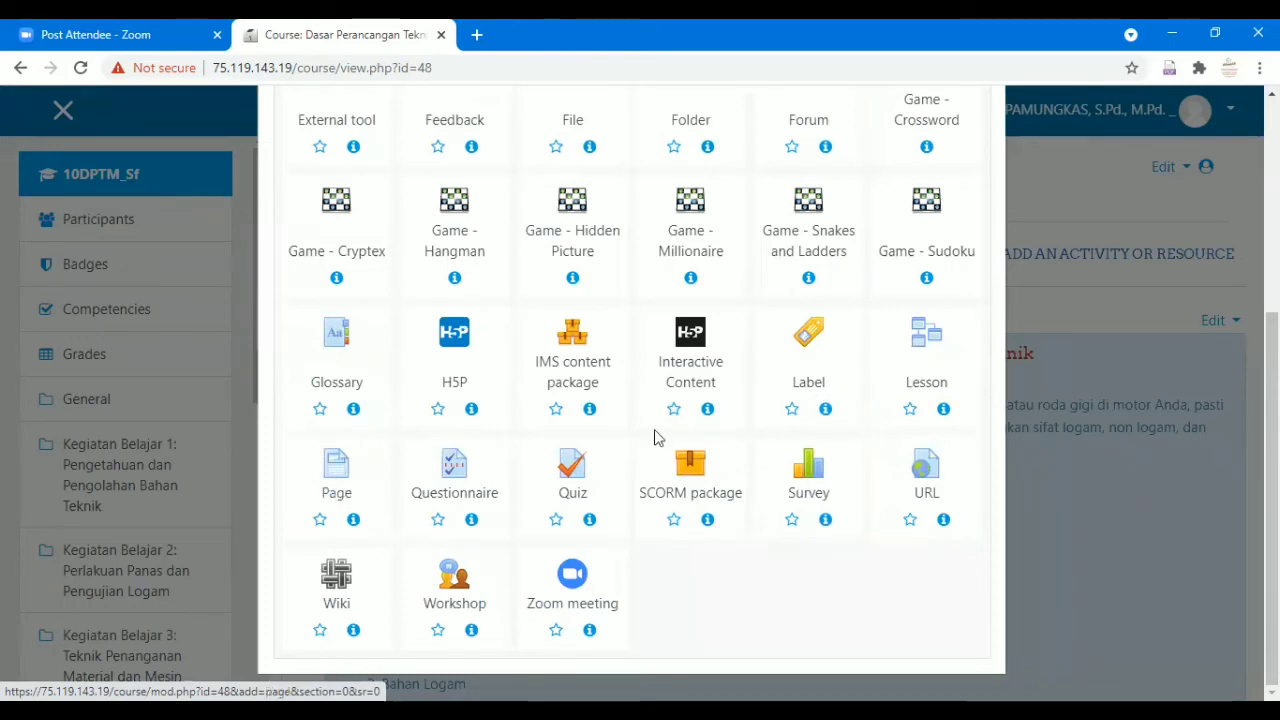
scroll(666, 415, "up", 3)
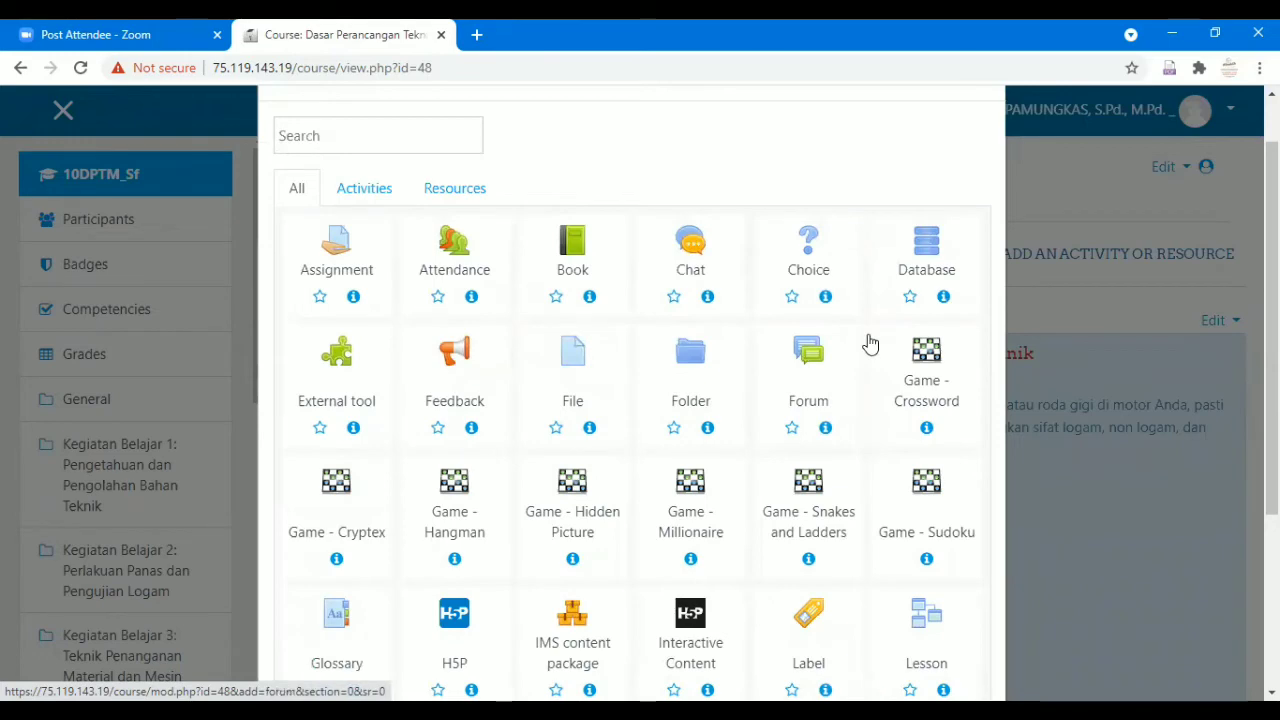
left_click(1038, 202)
After checking the Kegiatan Belajar 1 topic menu, open the YUK, MENGENAL MATERIAL !!! page's Edit menu.
scroll(548, 422, "down", 1)
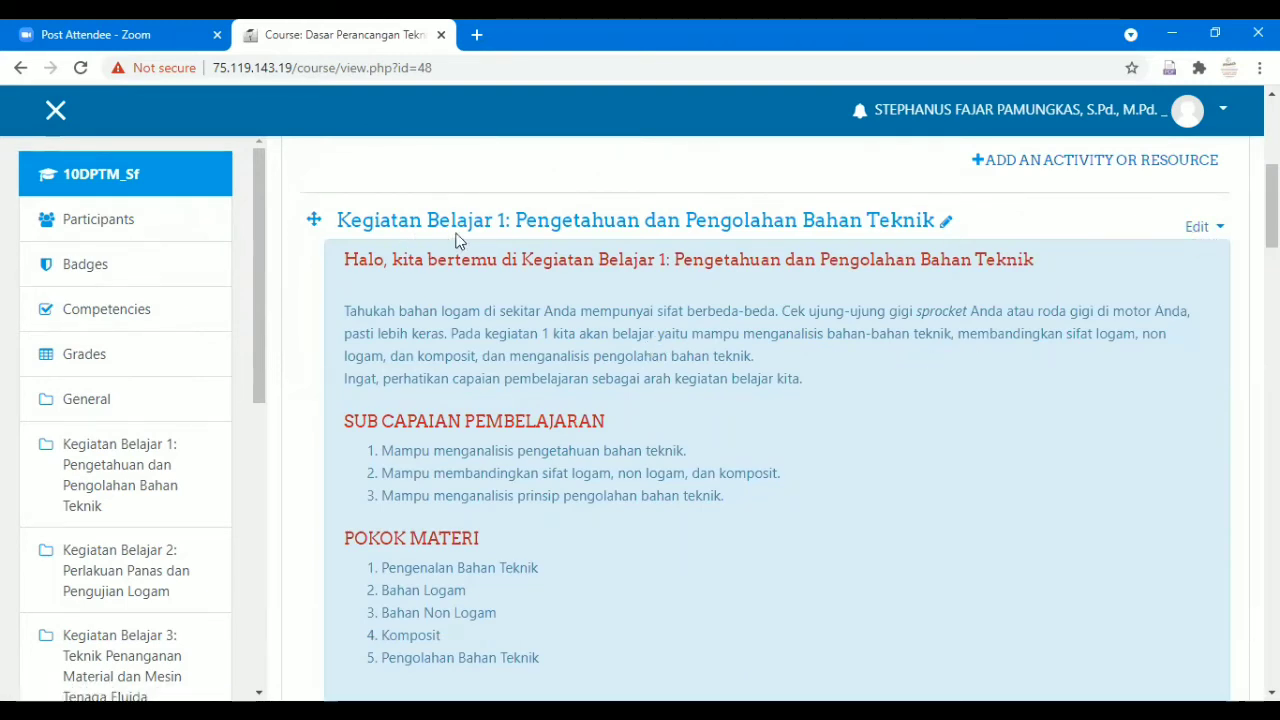
left_click(1200, 227)
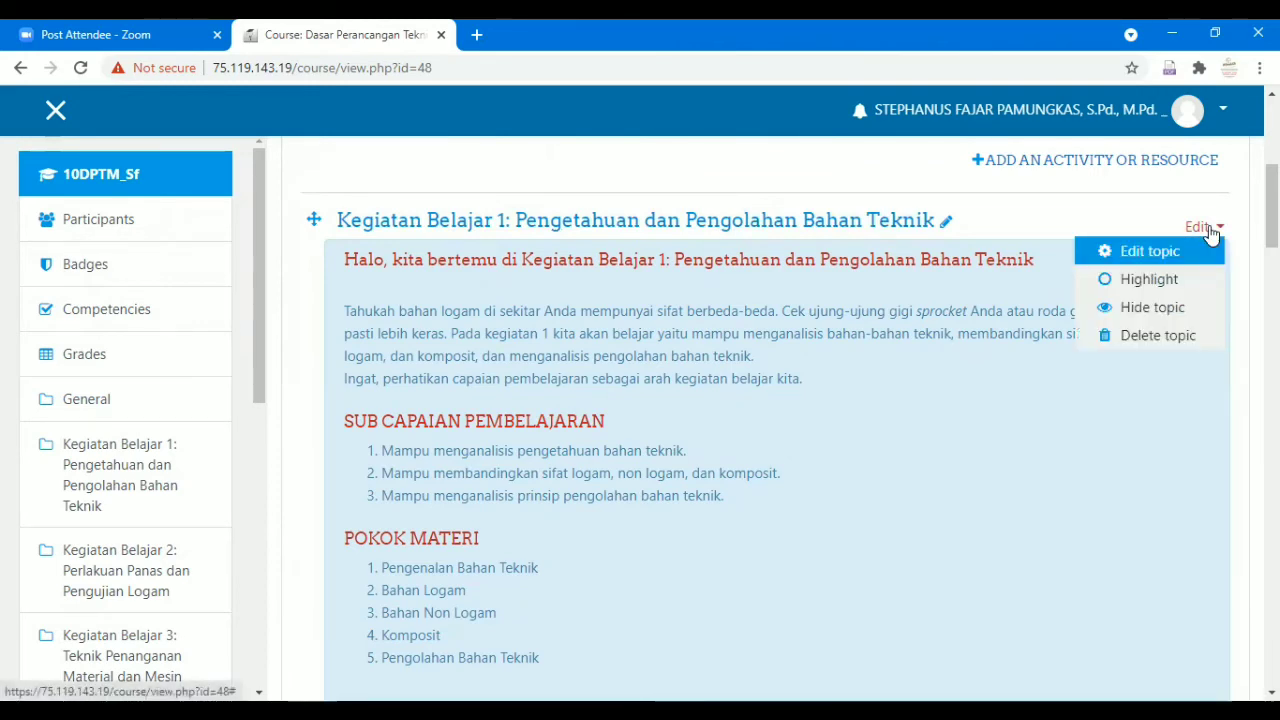
left_click(1070, 218)
scroll(1046, 308, "down", 4)
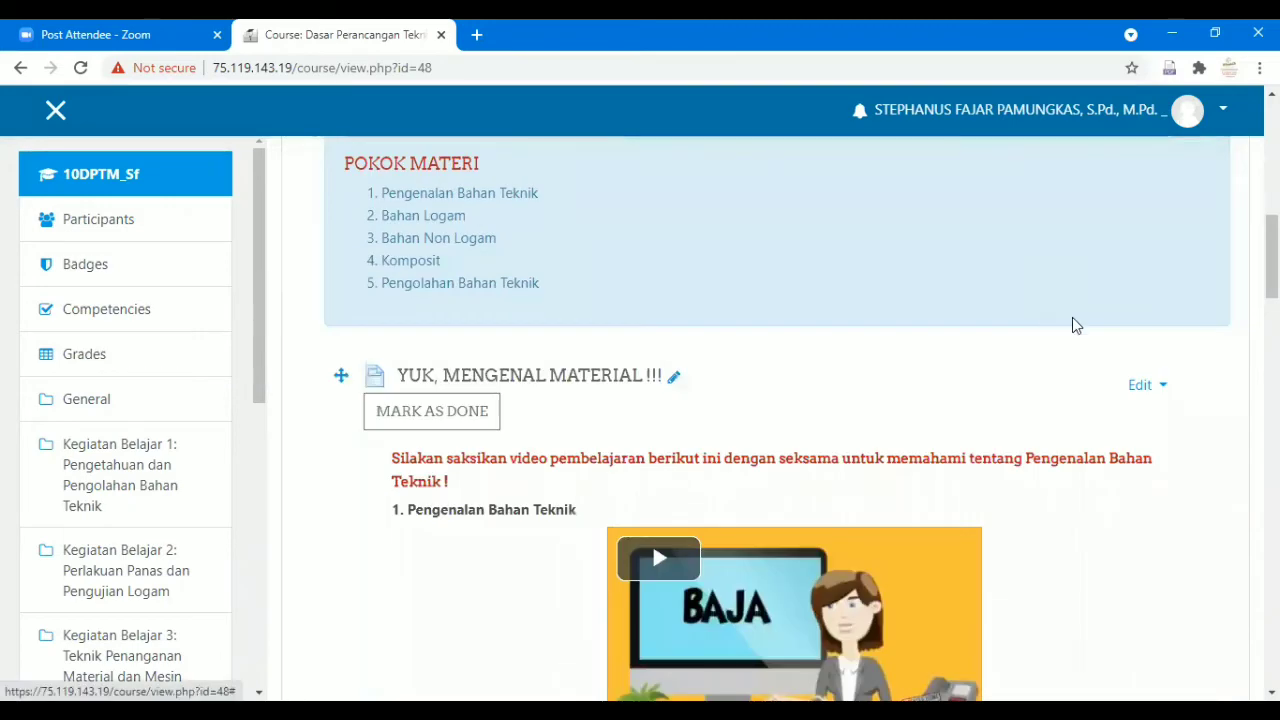
scroll(1072, 325, "up", 6)
scroll(1072, 325, "down", 1)
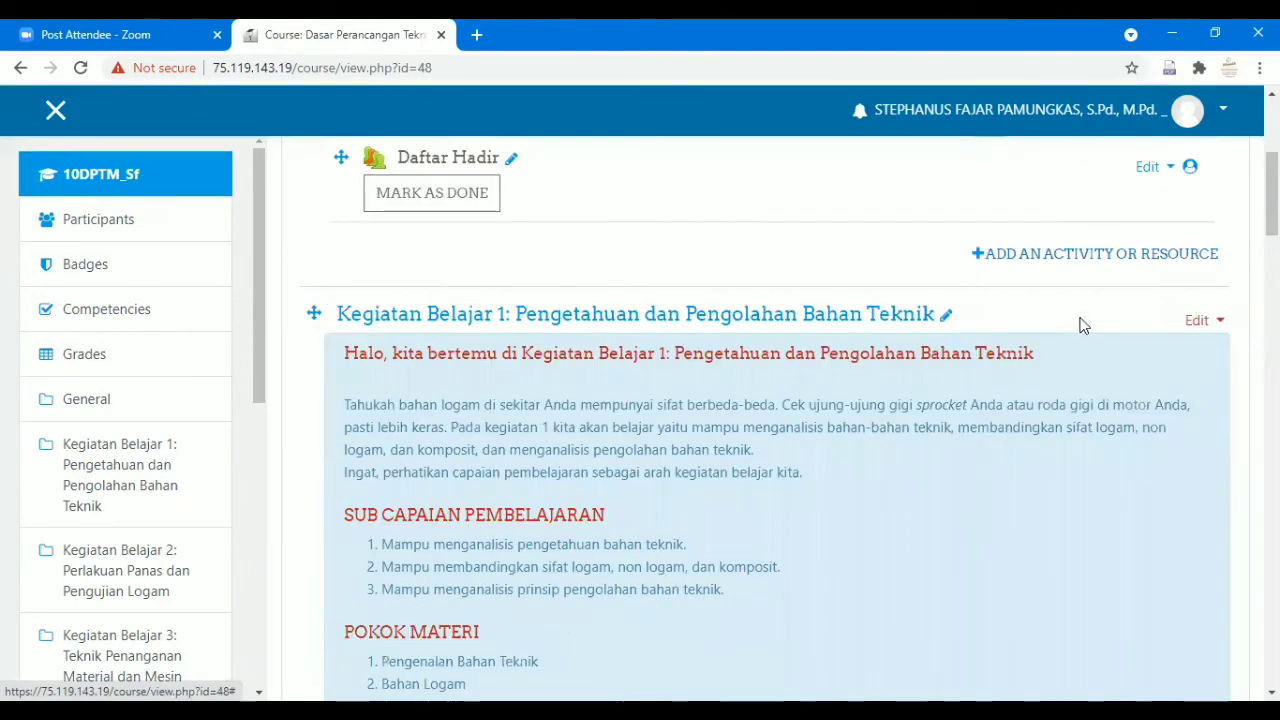
scroll(1080, 325, "down", 1)
scroll(1080, 325, "up", 1)
left_click(1200, 322)
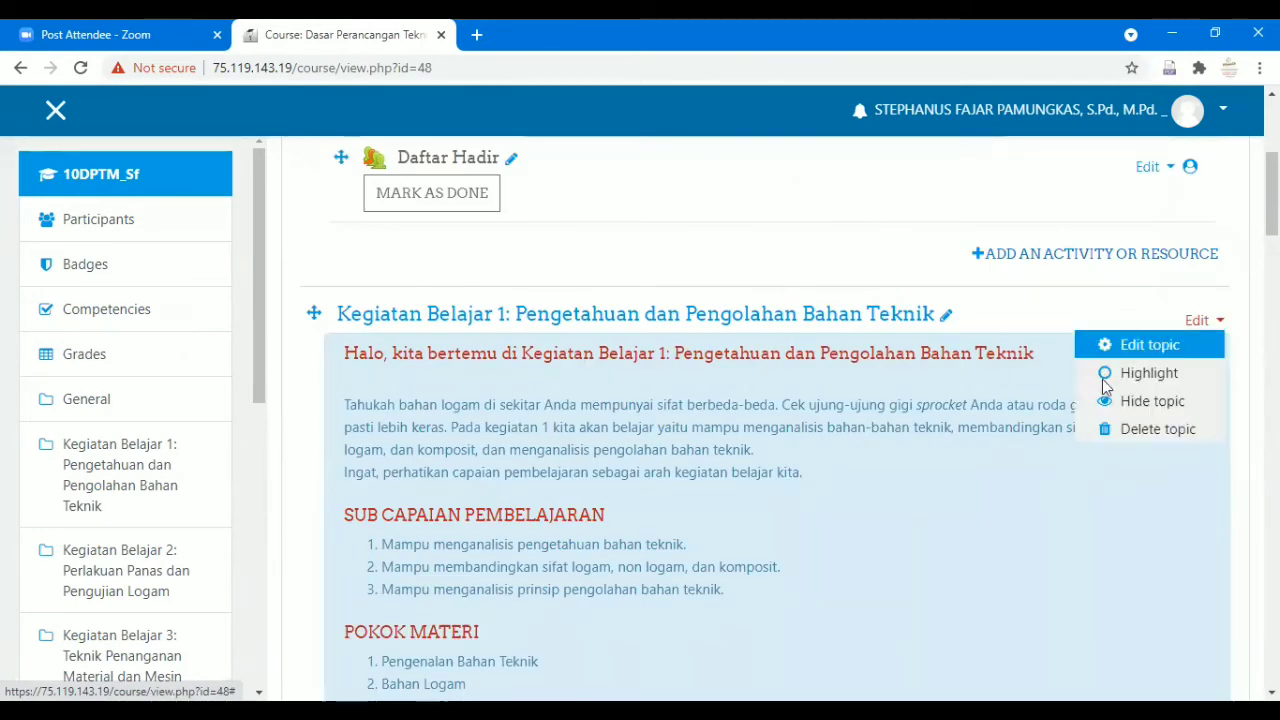
left_click(1102, 380)
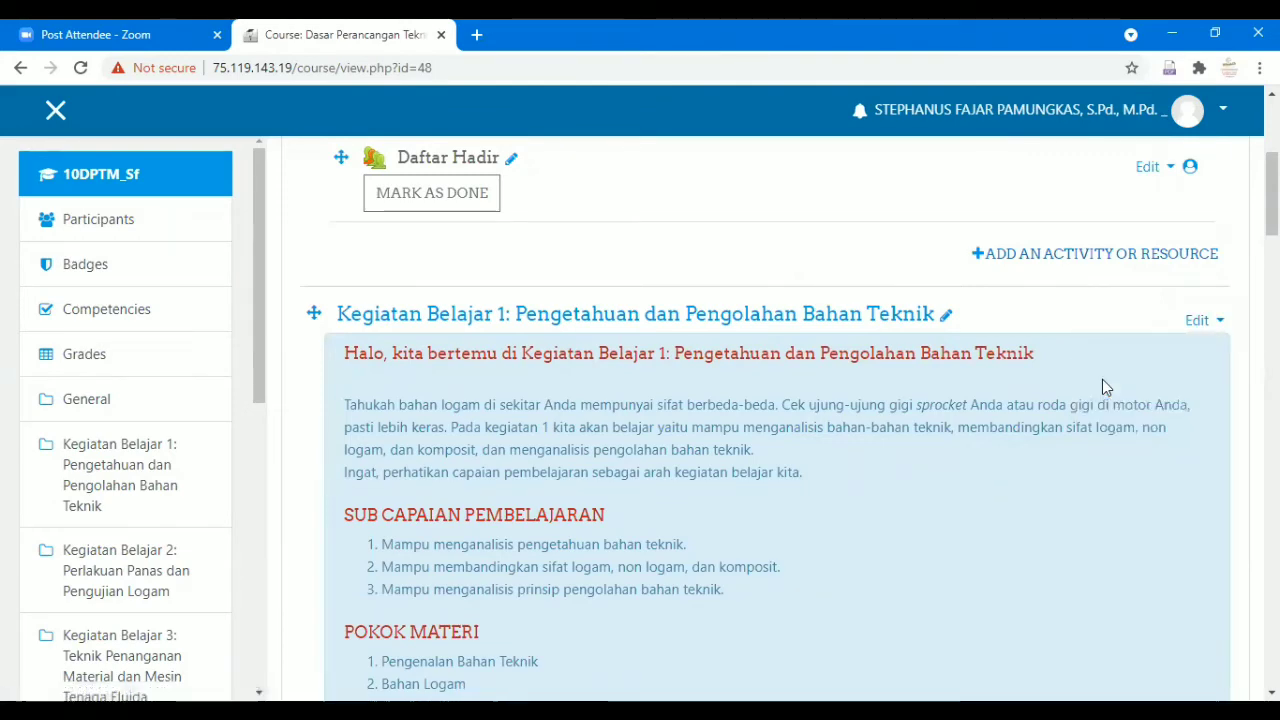
scroll(1102, 379, "down", 5)
left_click(1150, 292)
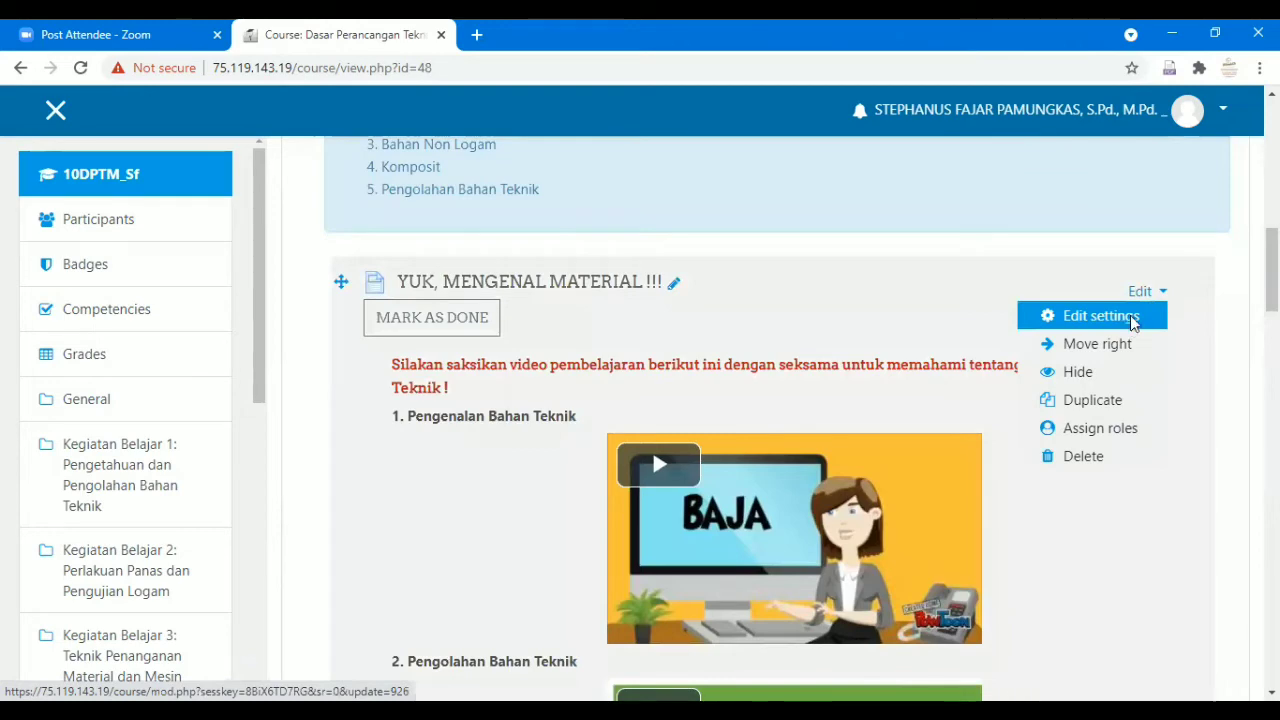
Open Edit settings for YUK, MENGENAL MATERIAL !!! and show its Restrict access section.
left_click(1131, 318)
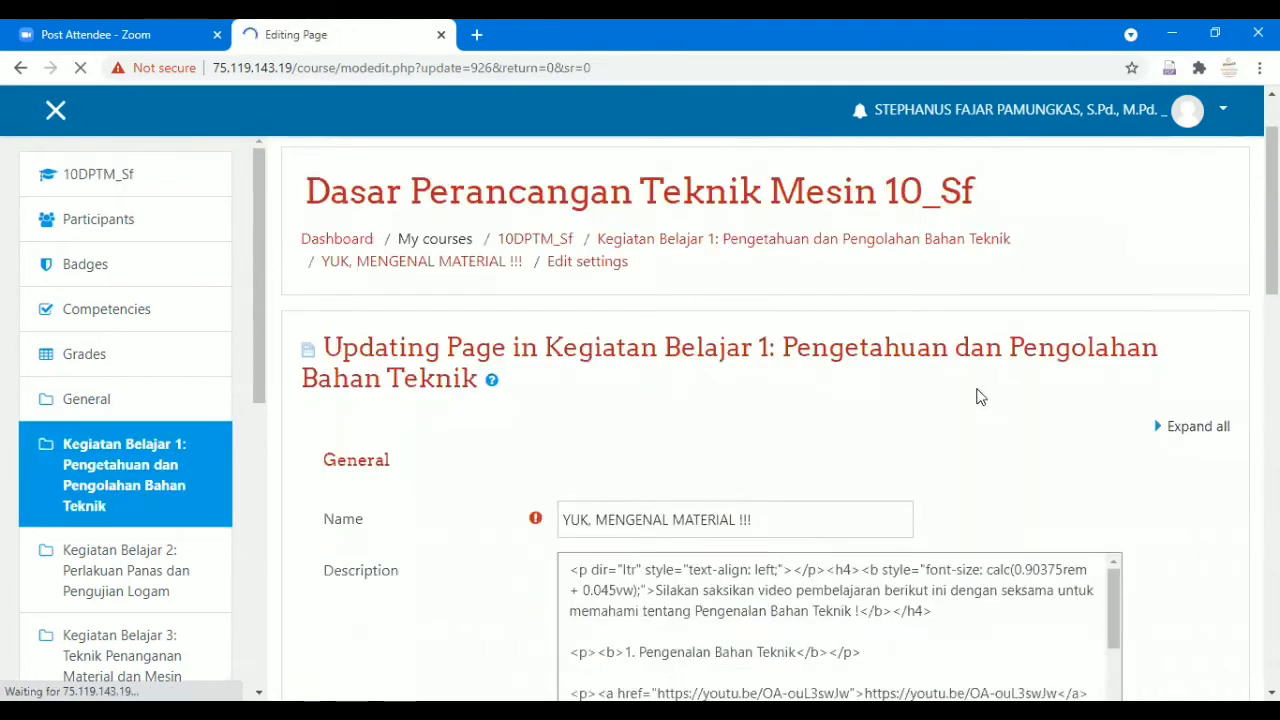
scroll(980, 397, "down", 2)
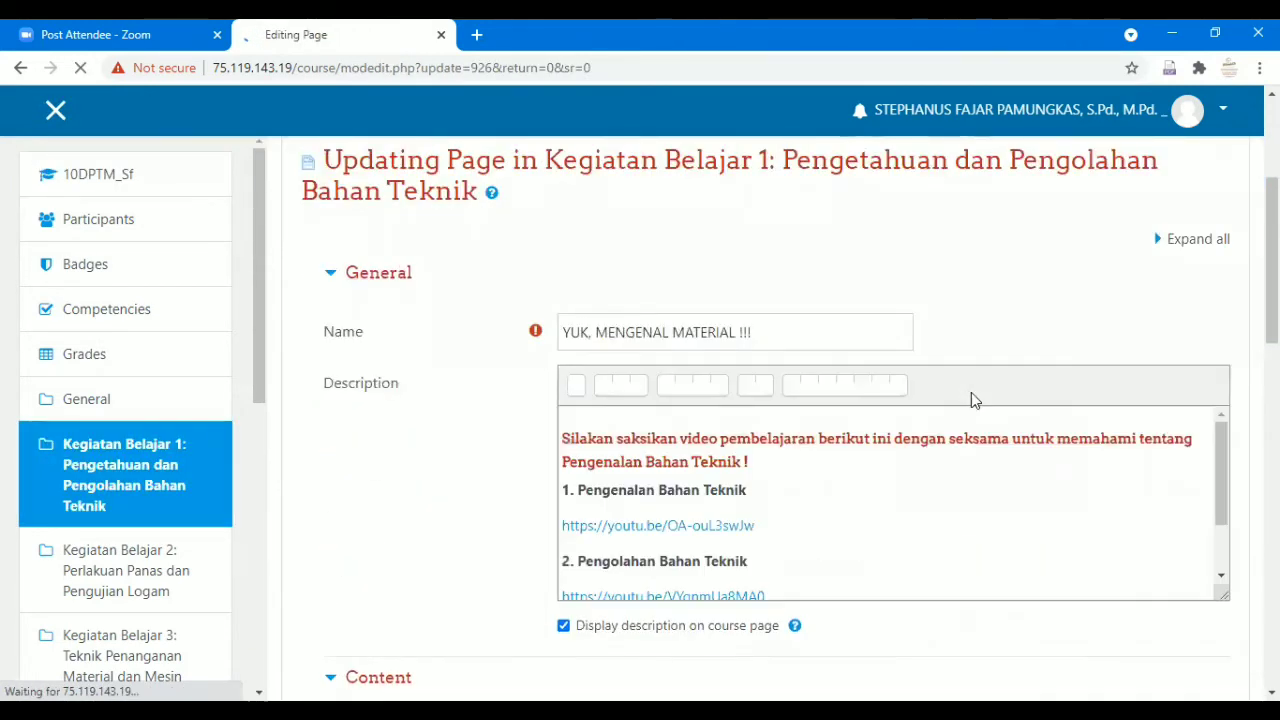
scroll(890, 464, "down", 3)
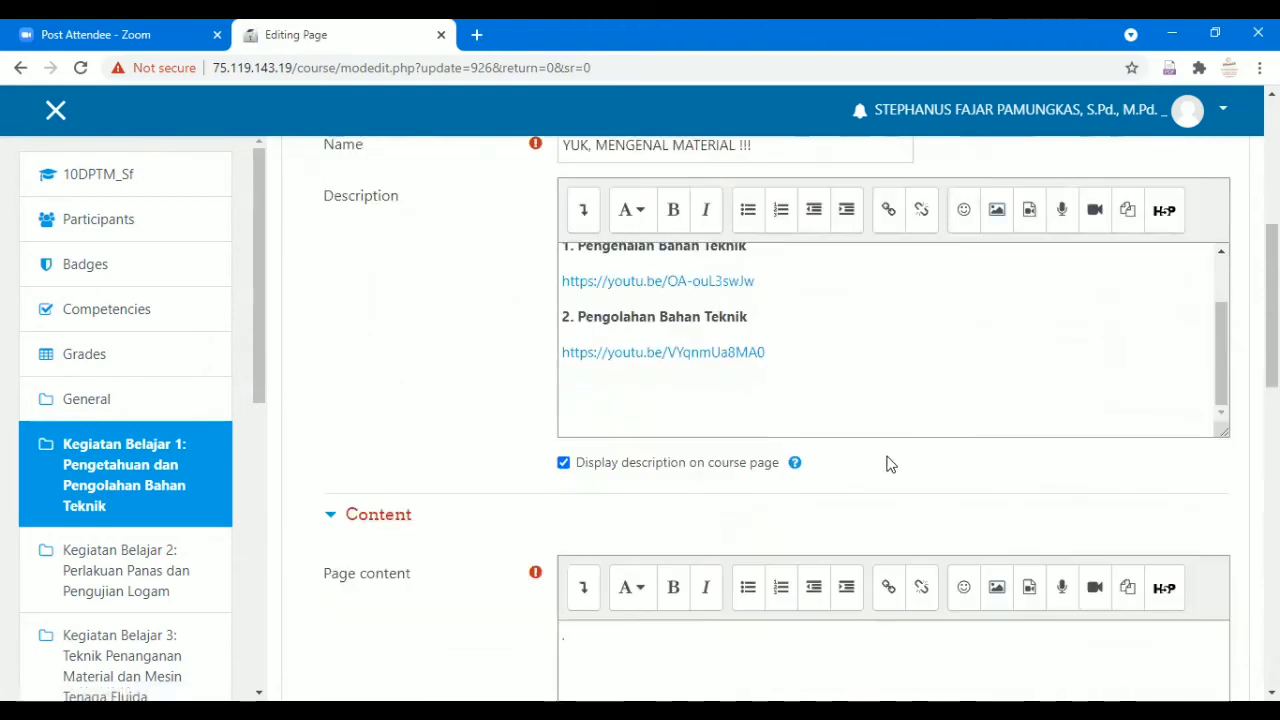
scroll(537, 471, "down", 6)
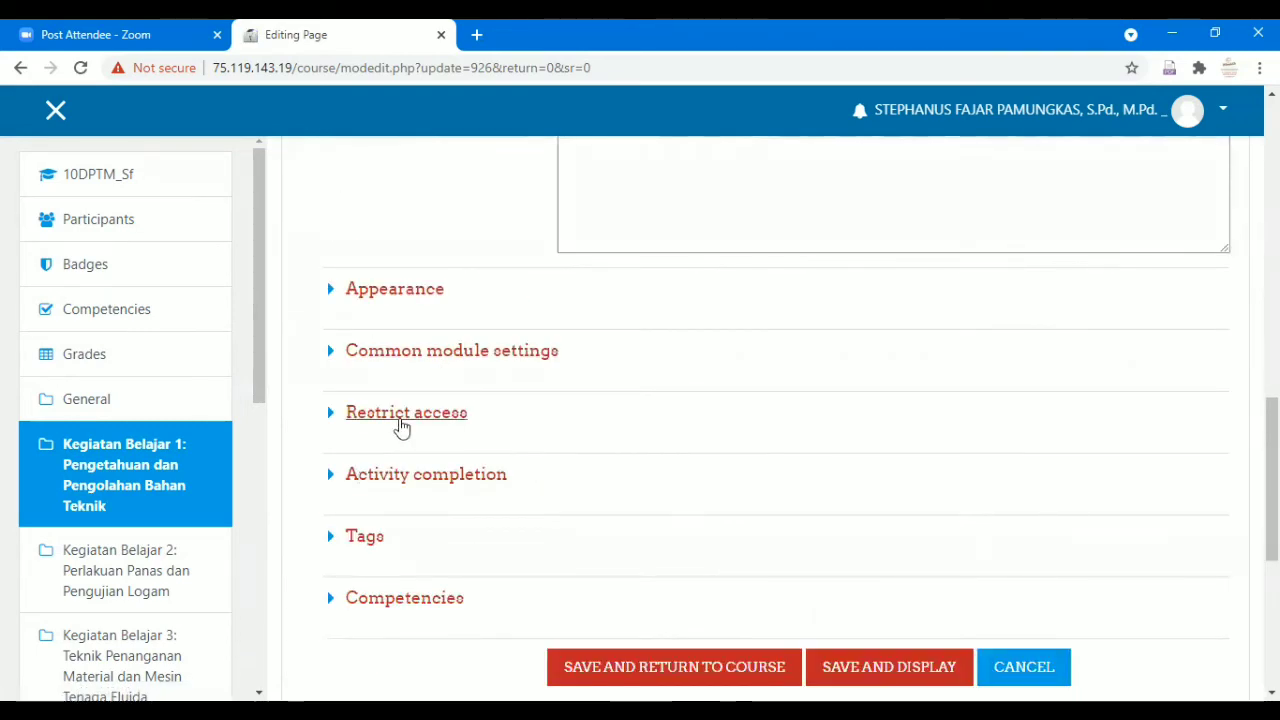
left_click(401, 428)
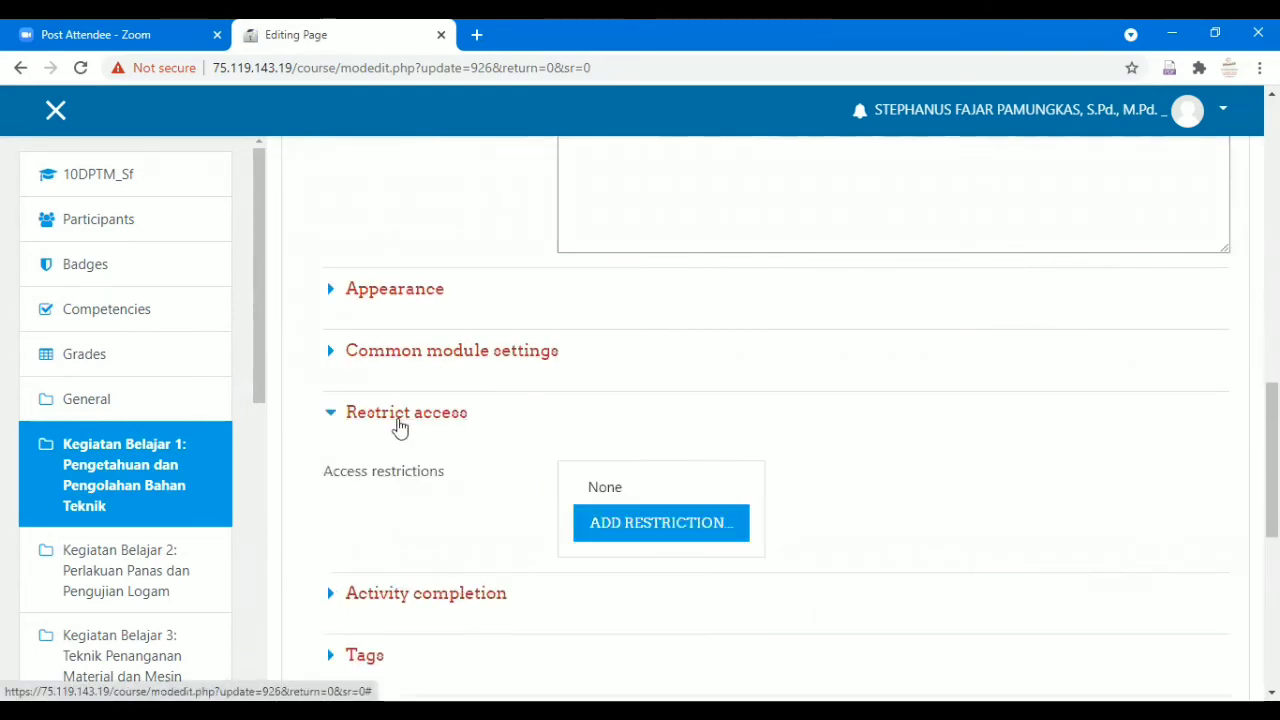
Add a group access restriction limiting the page to group 10 TP 1.
left_click(624, 514)
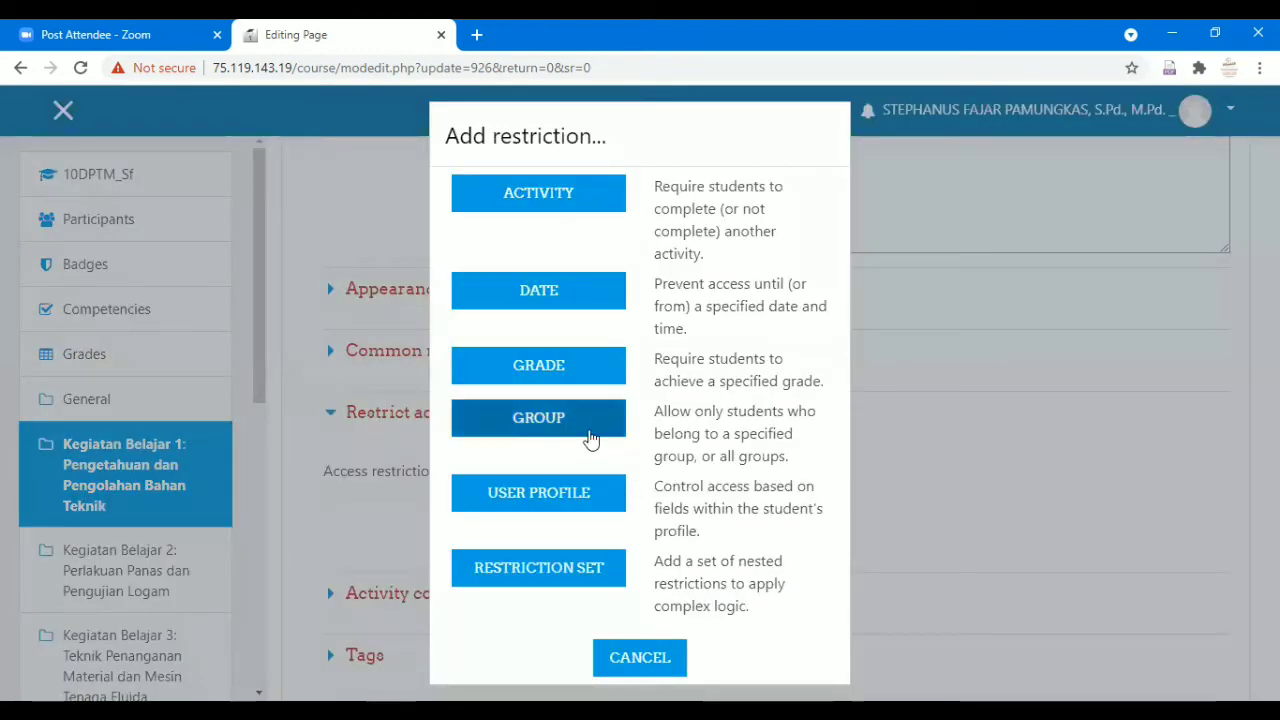
left_click(585, 435)
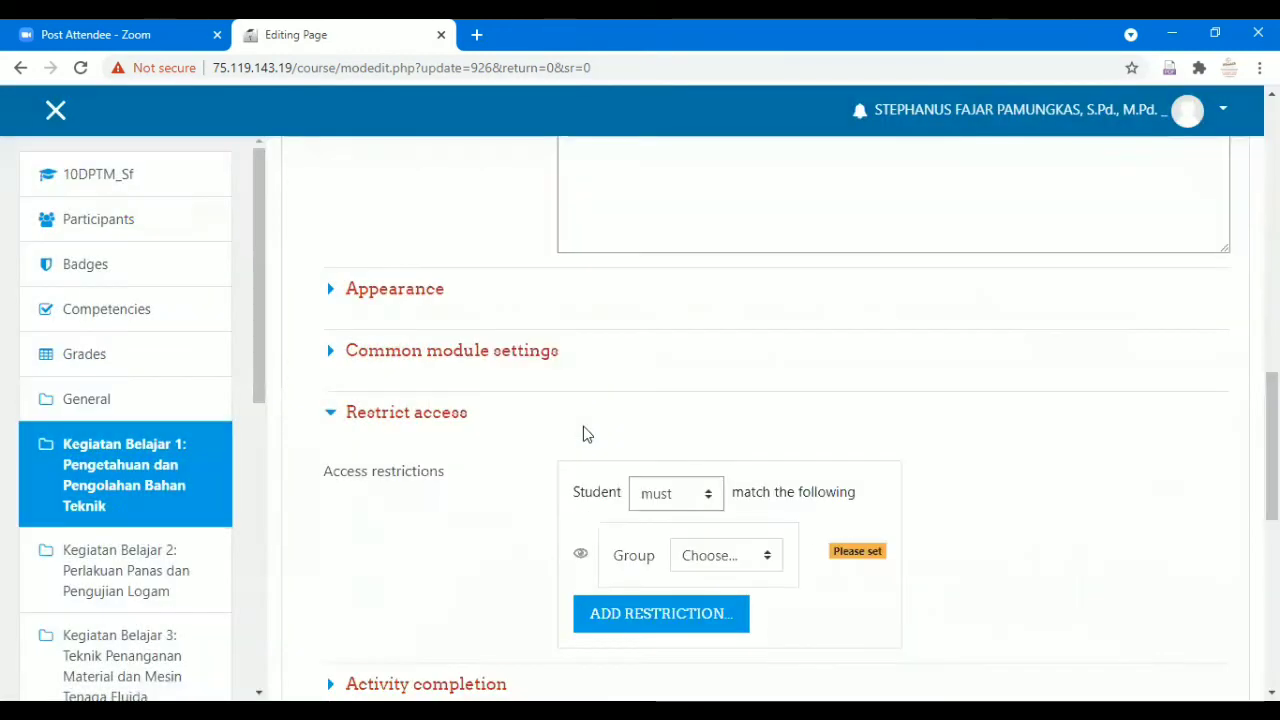
scroll(763, 451, "down", 2)
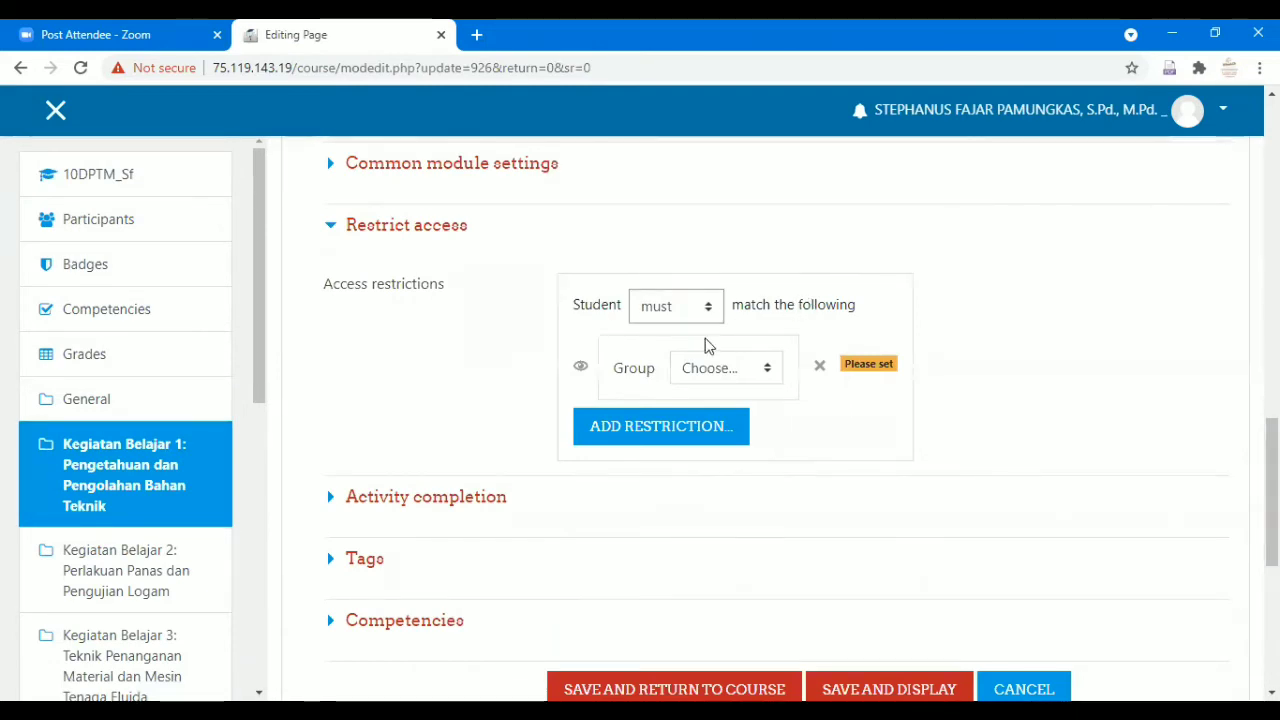
left_click(750, 368)
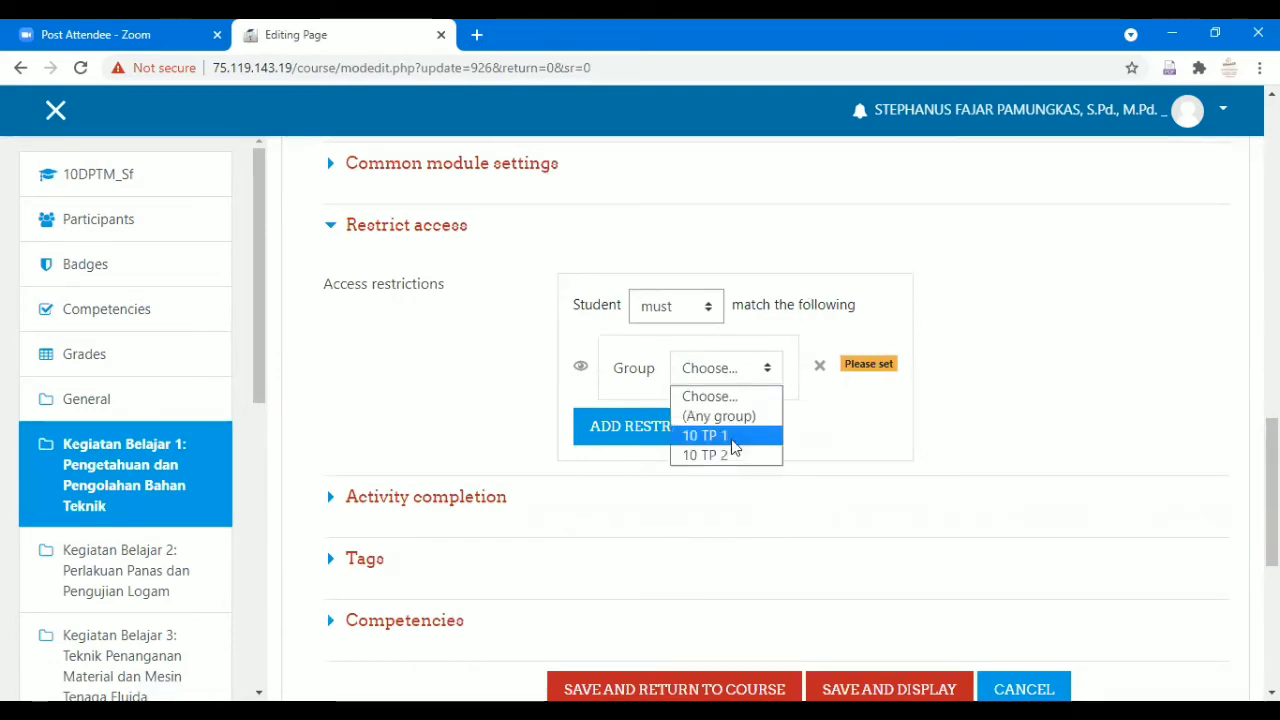
left_click(757, 435)
scroll(777, 462, "up", 1)
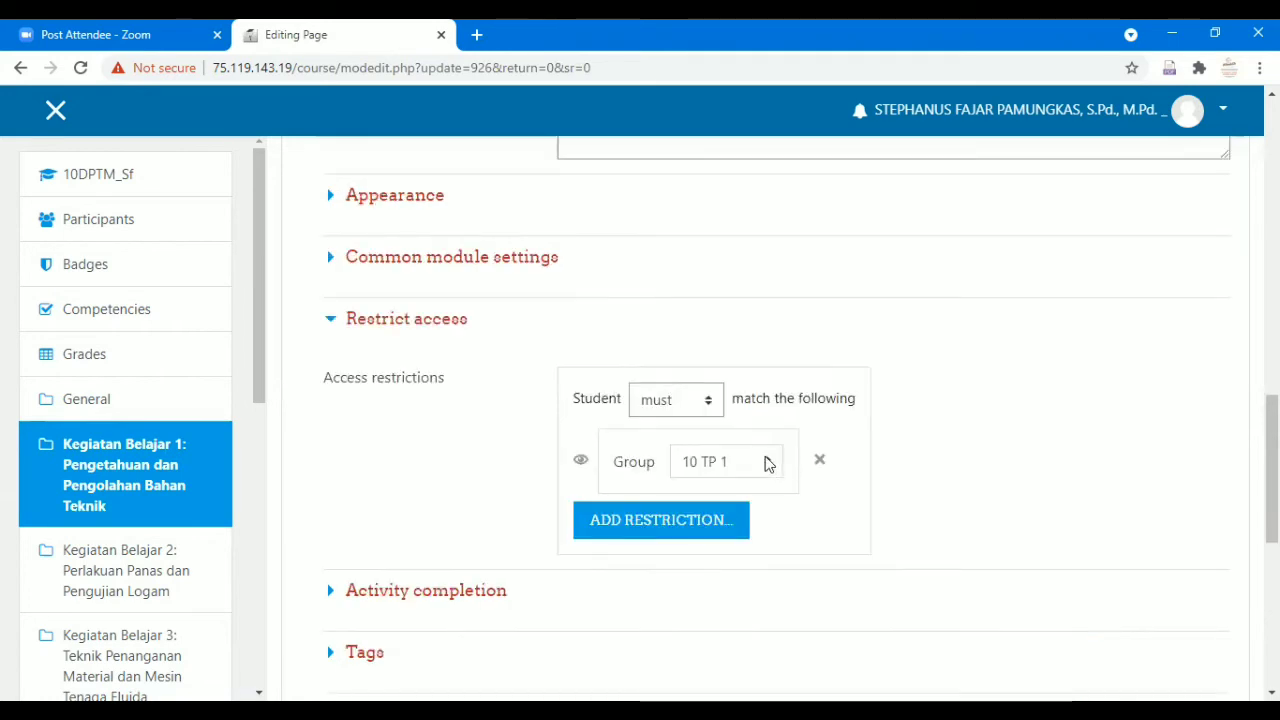
Save and display the page, then return to the 10DPTM_Sf course page.
left_click(534, 264)
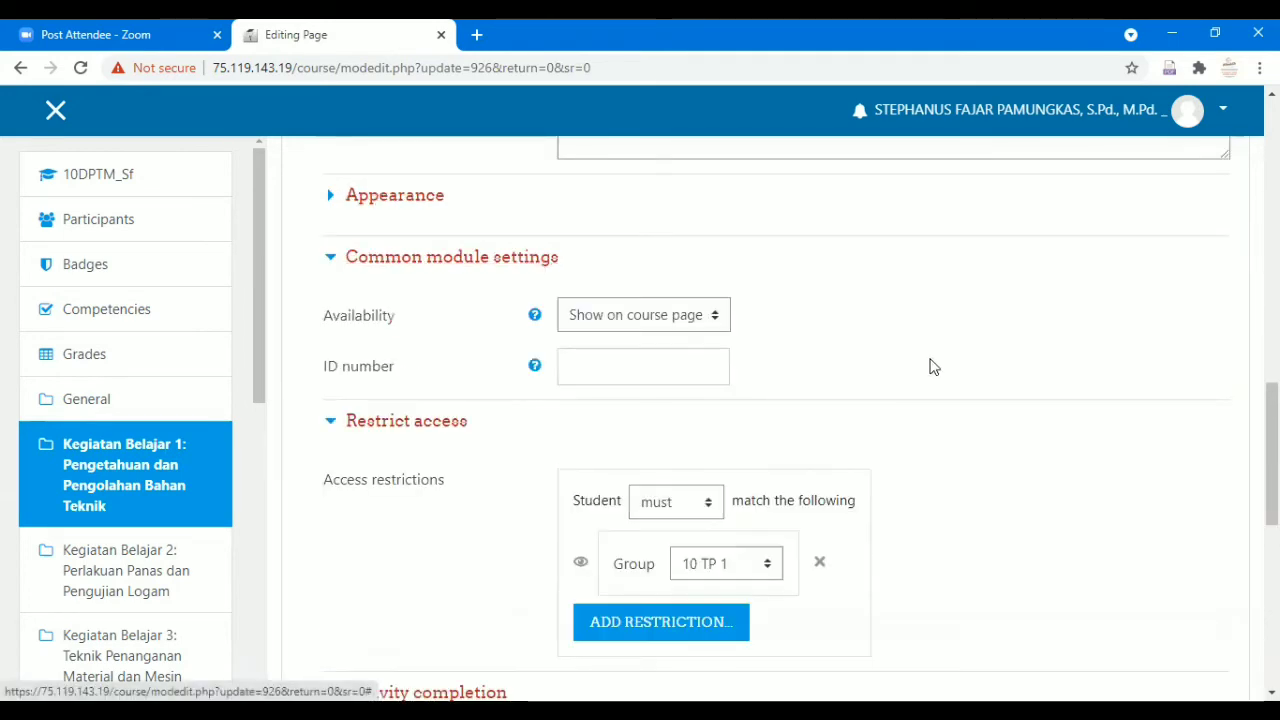
scroll(931, 366, "down", 1)
scroll(609, 346, "up", 2)
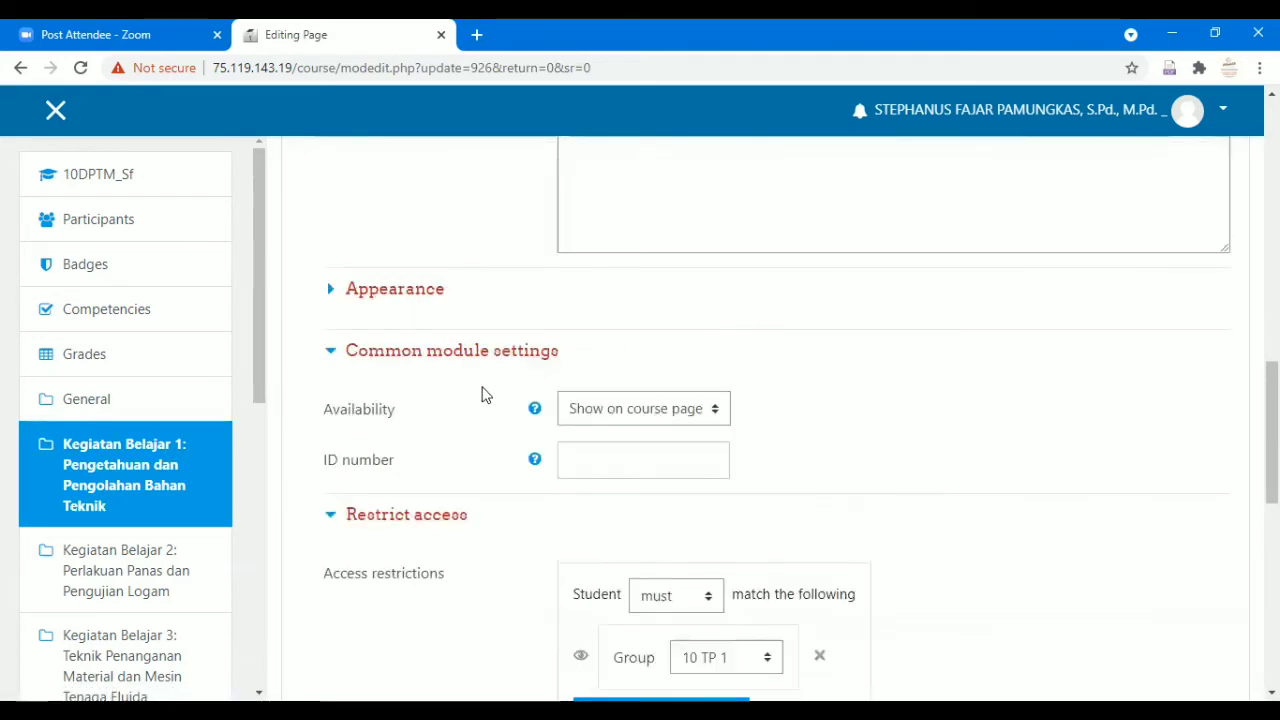
scroll(743, 408, "down", 4)
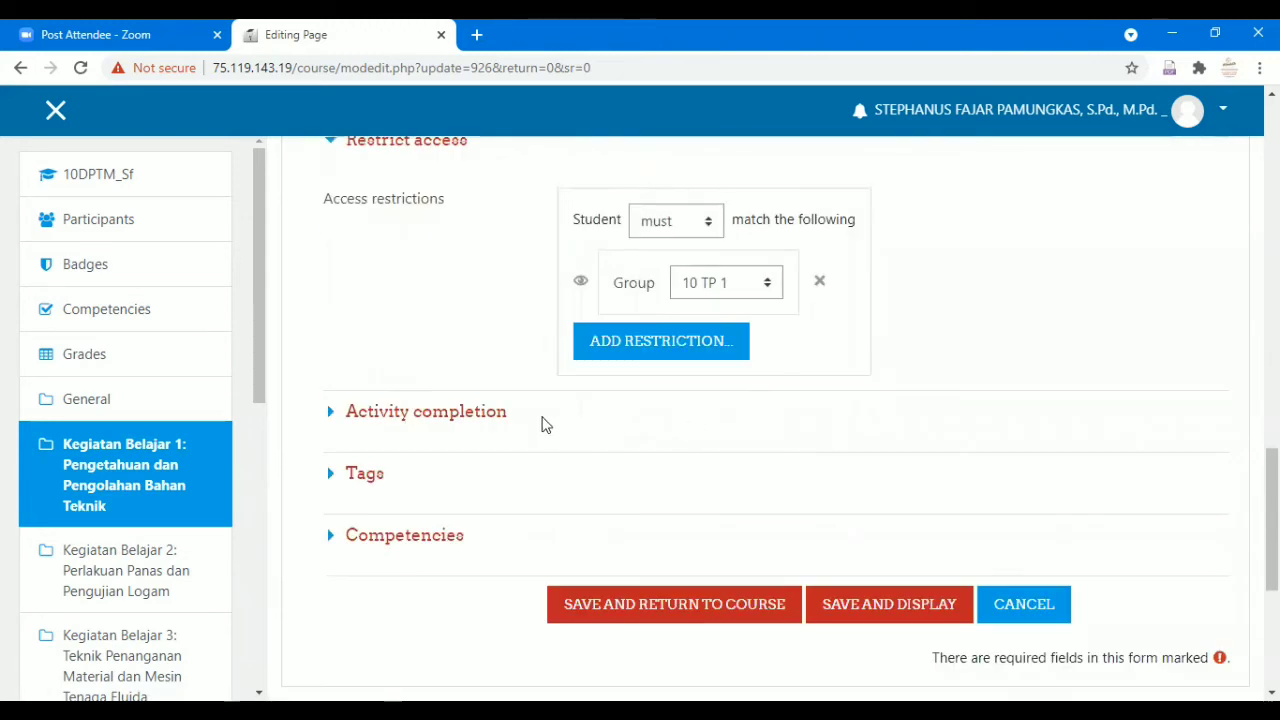
left_click(456, 420)
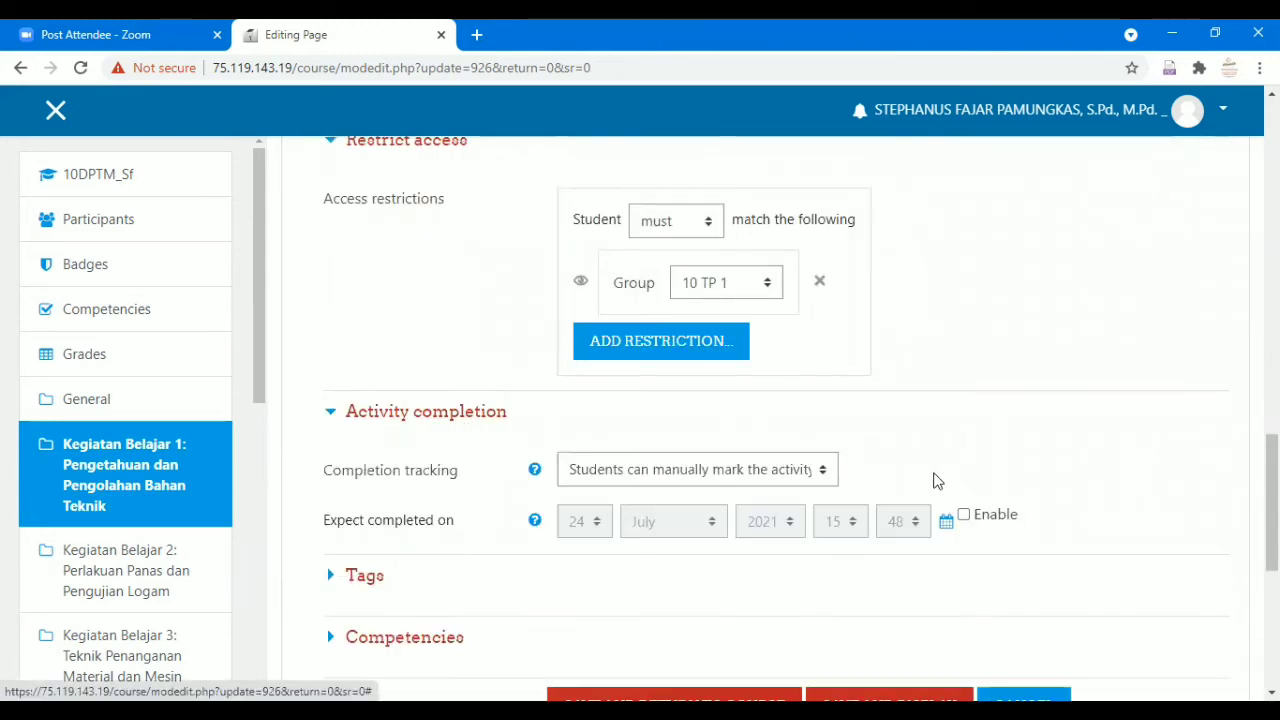
scroll(951, 480, "down", 1)
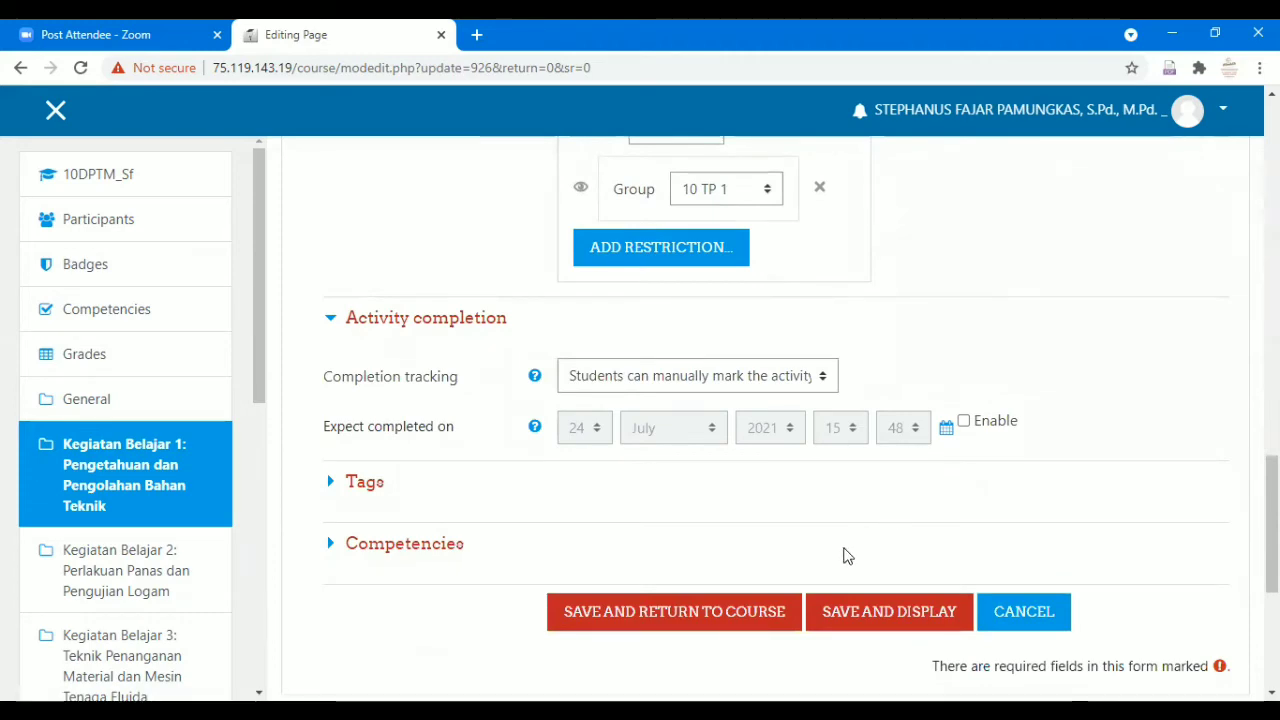
left_click(840, 611)
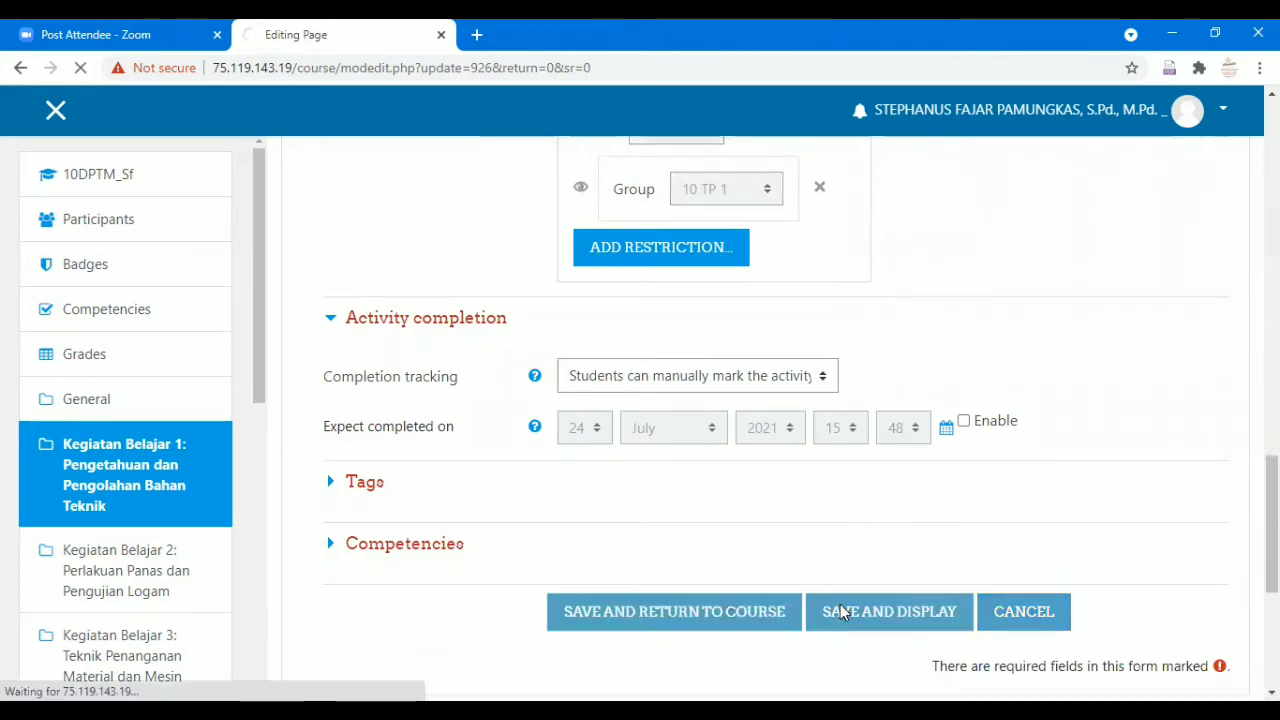
scroll(700, 520, "down", 2)
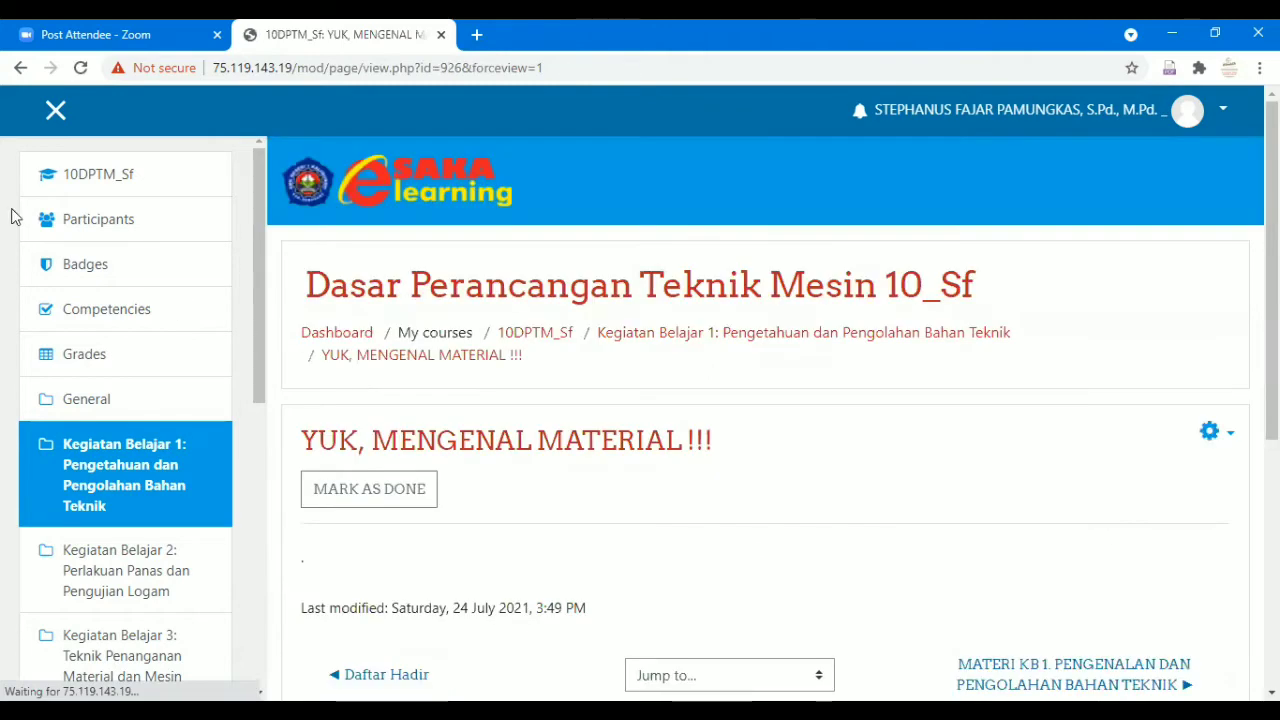
left_click(535, 332)
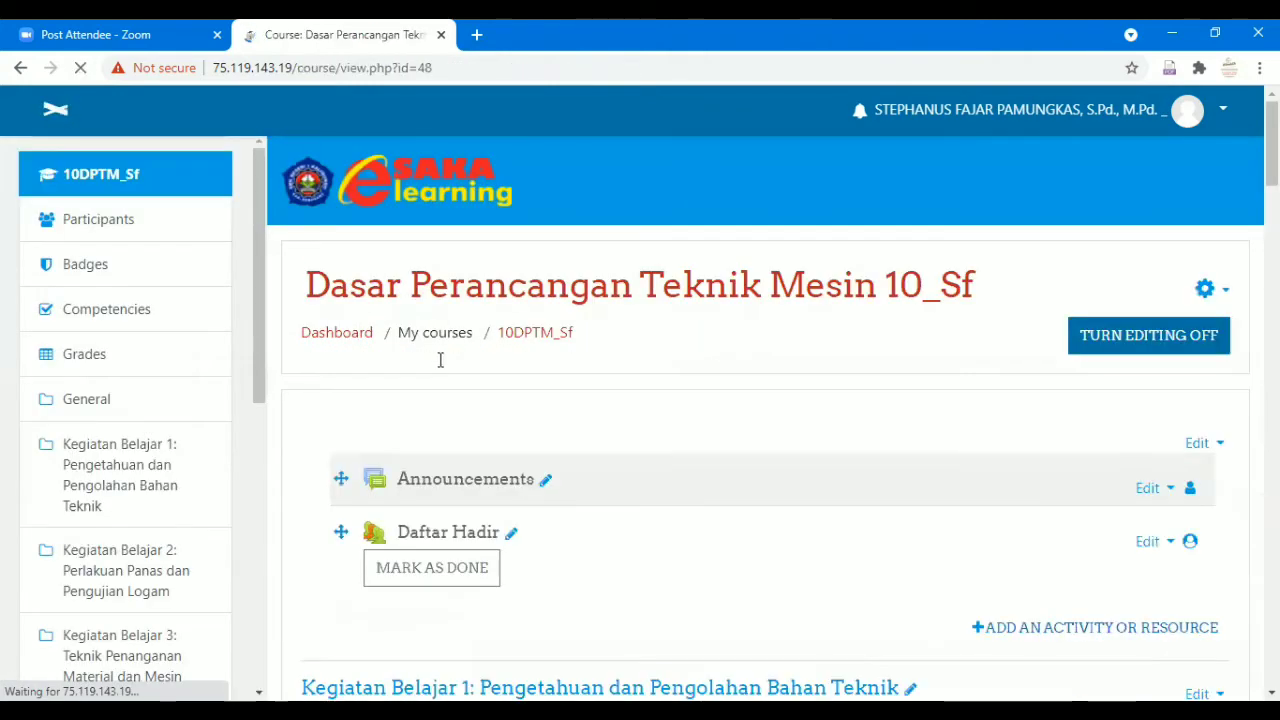
scroll(461, 352, "down", 11)
scroll(390, 364, "up", 3)
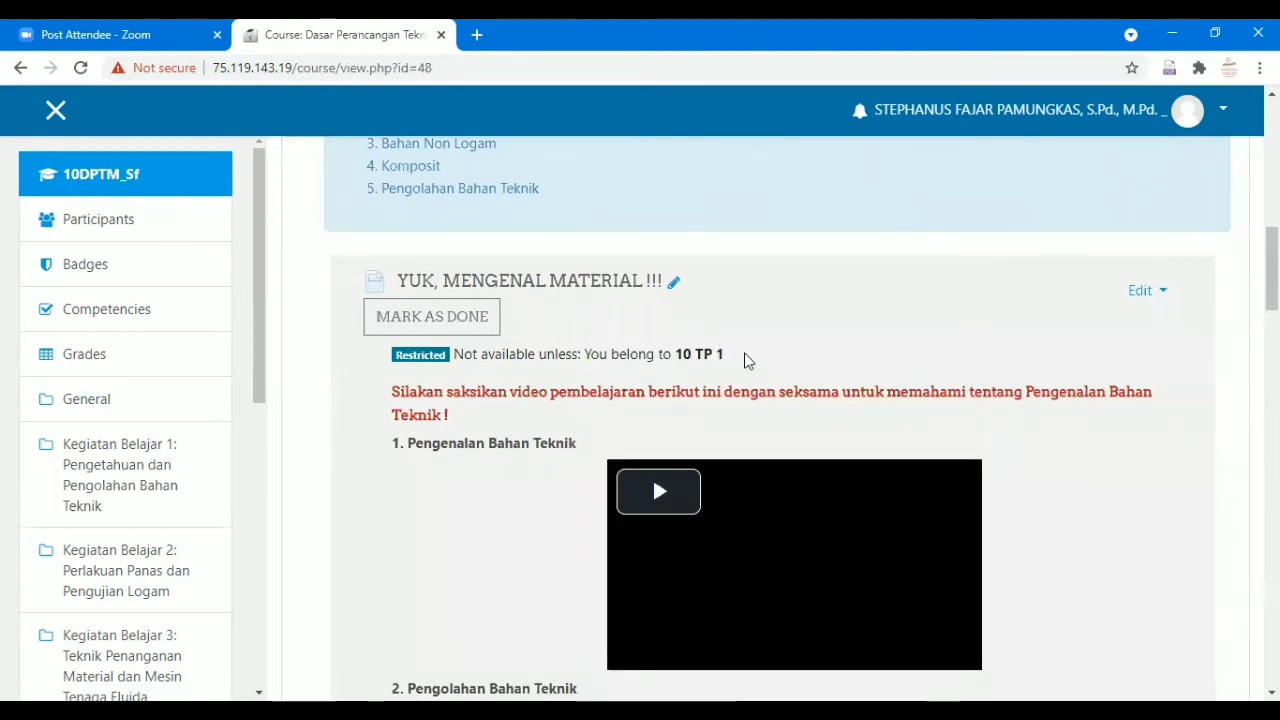
scroll(720, 362, "down", 2)
scroll(722, 370, "down", 3)
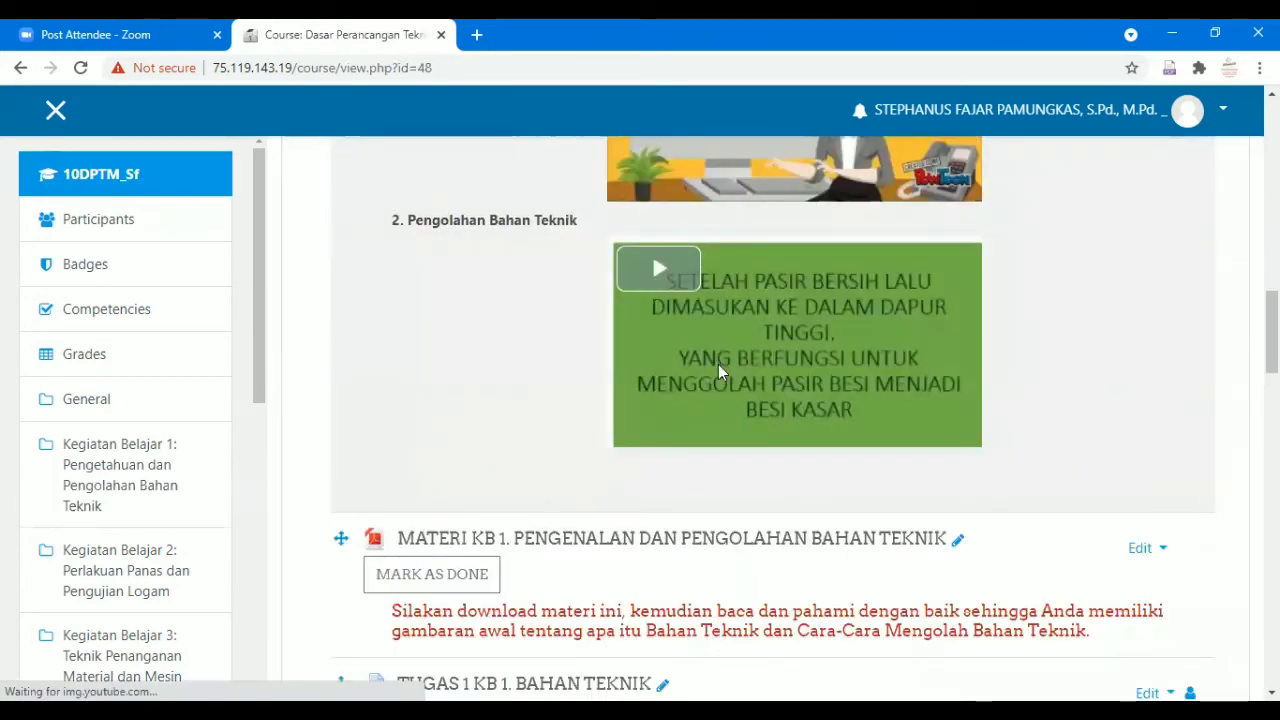
scroll(718, 364, "down", 2)
scroll(709, 394, "up", 6)
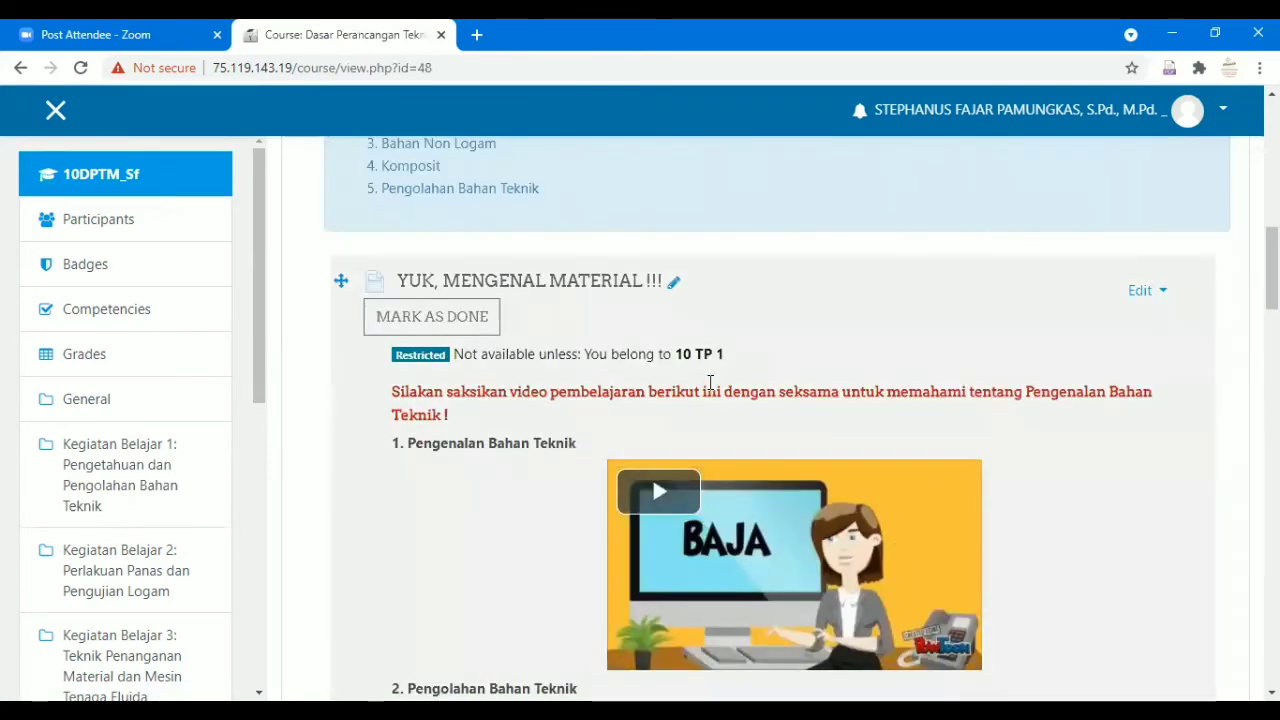
scroll(710, 383, "down", 1)
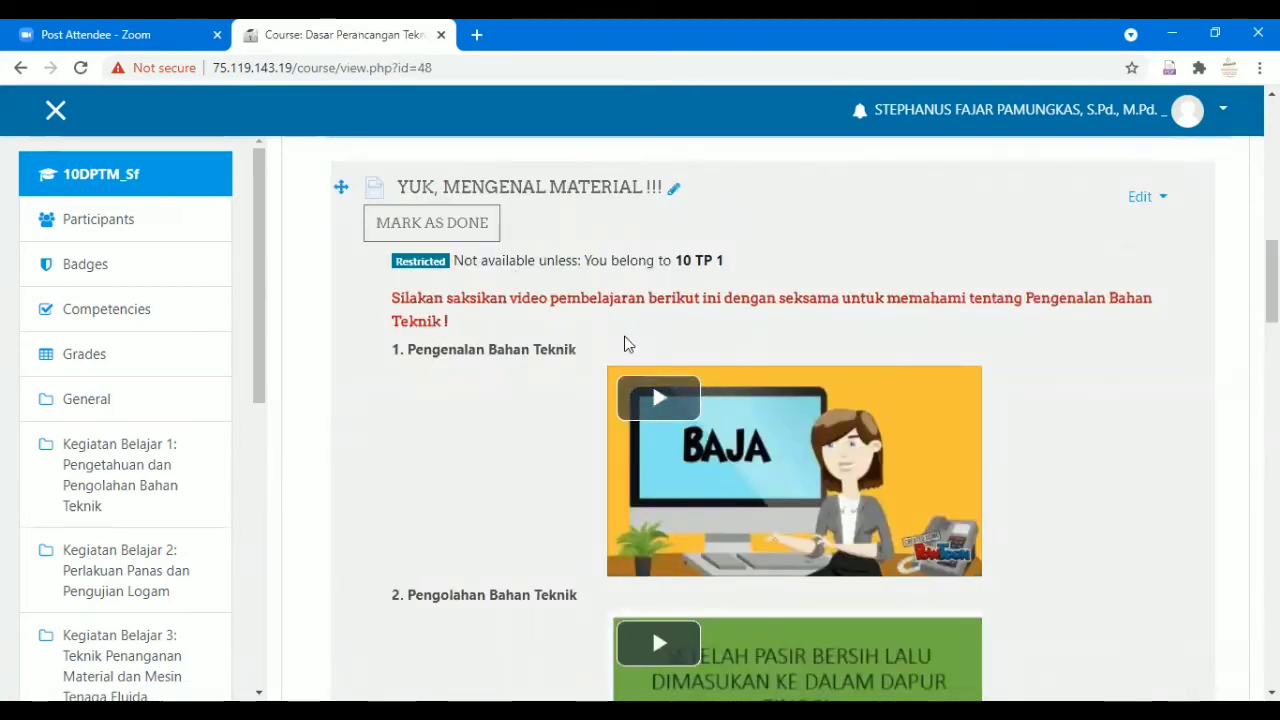
scroll(627, 344, "down", 5)
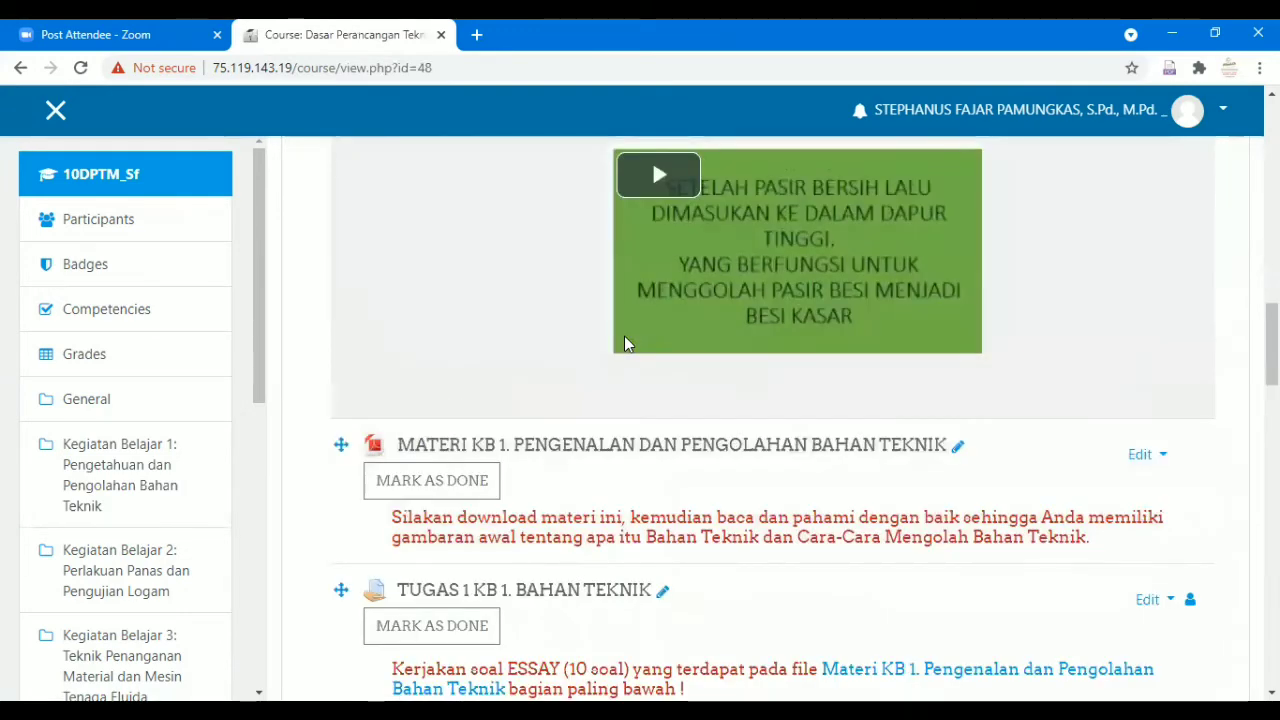
scroll(623, 344, "up", 6)
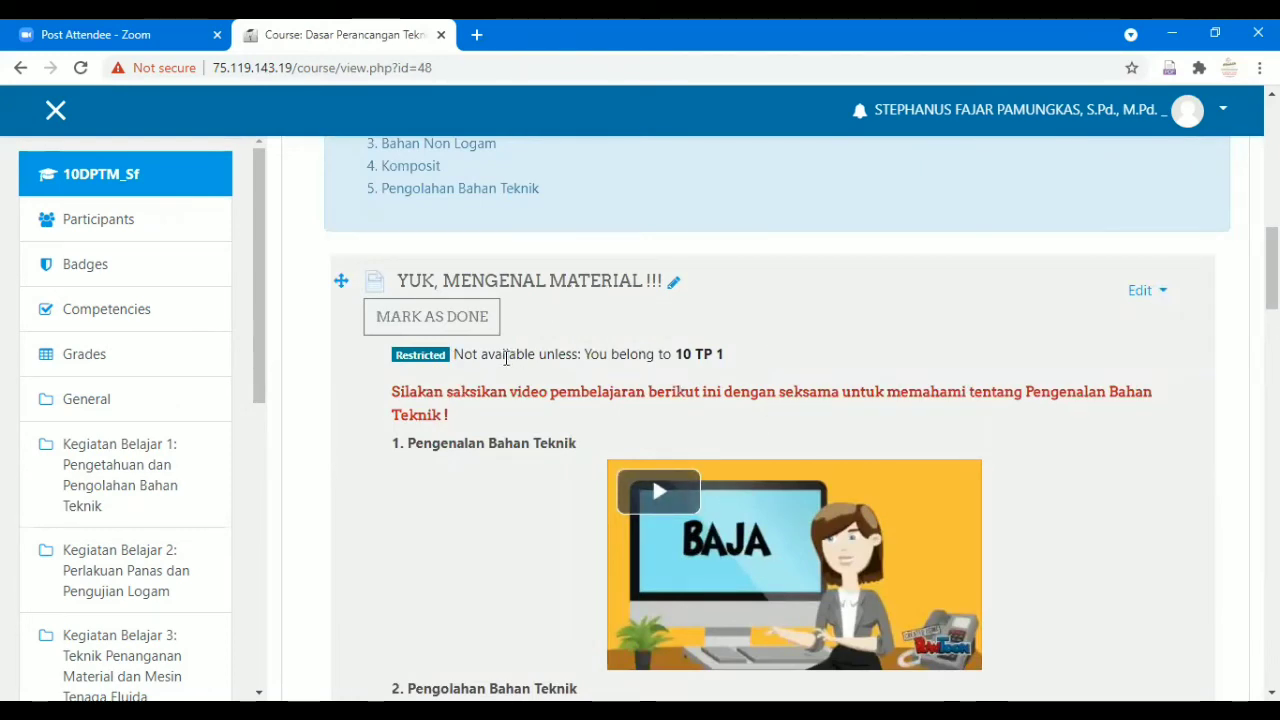
scroll(506, 361, "down", 3)
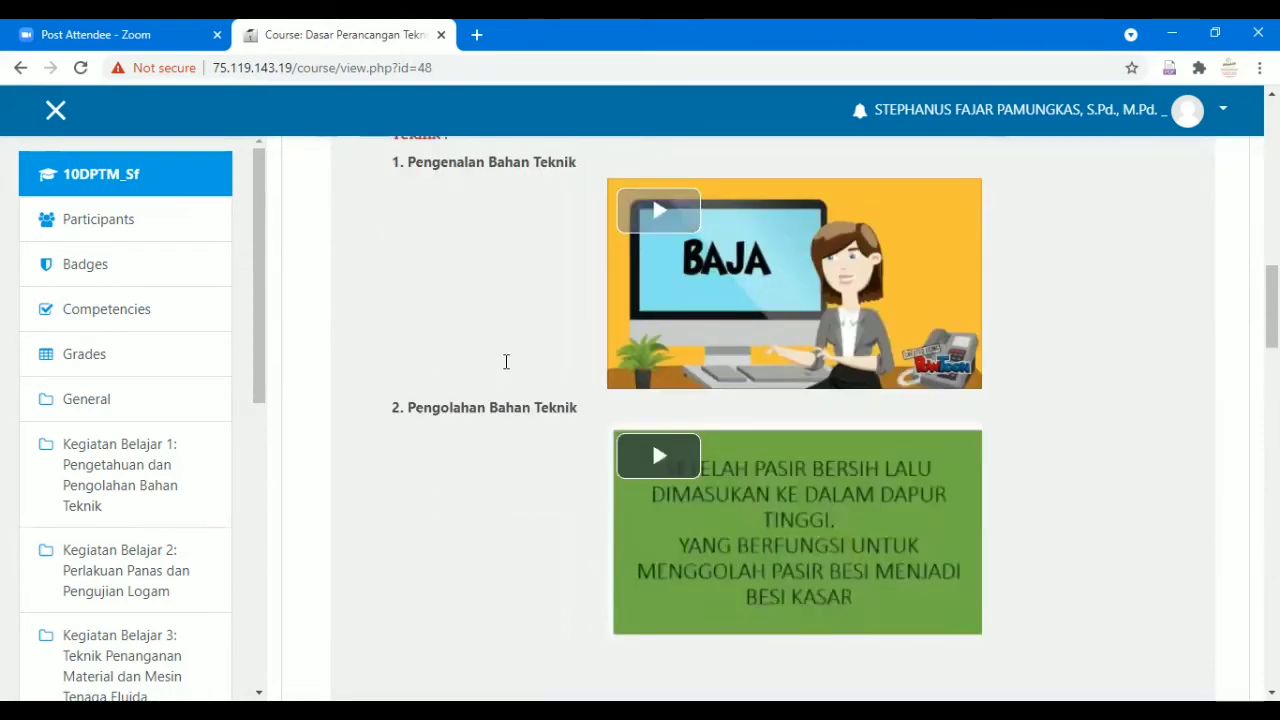
scroll(506, 361, "down", 3)
scroll(506, 361, "up", 6)
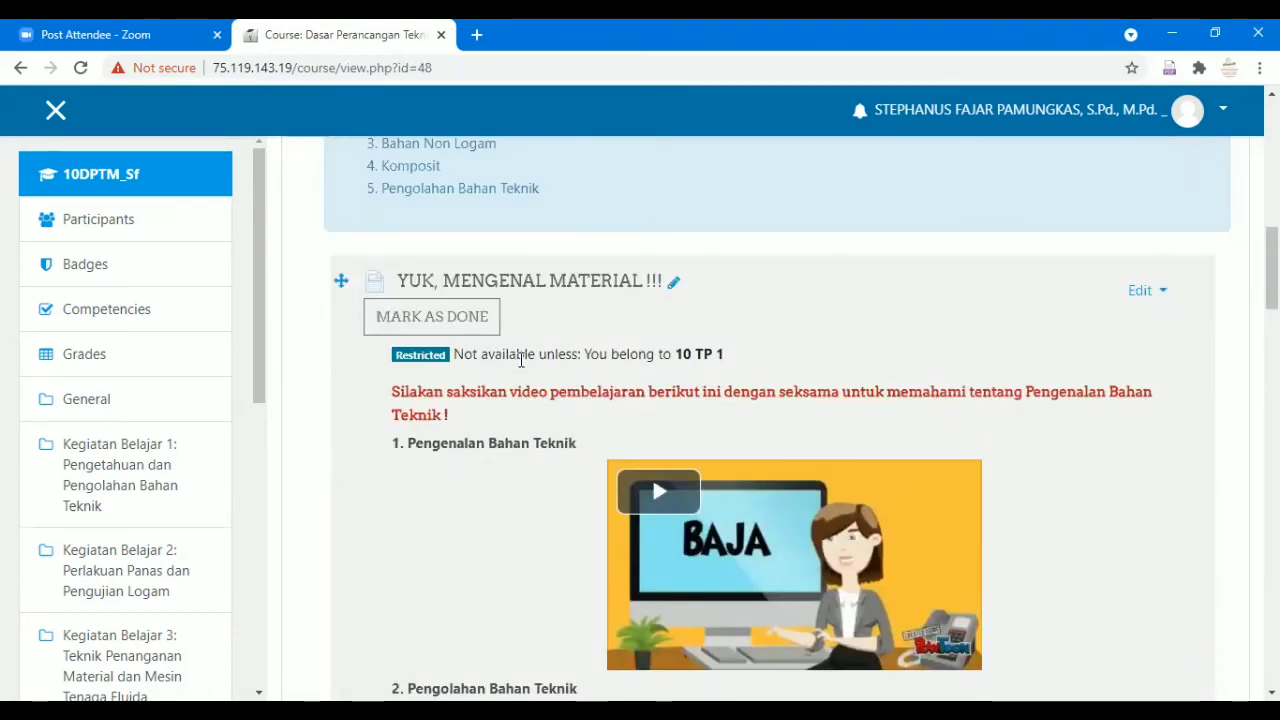
scroll(703, 320, "down", 1)
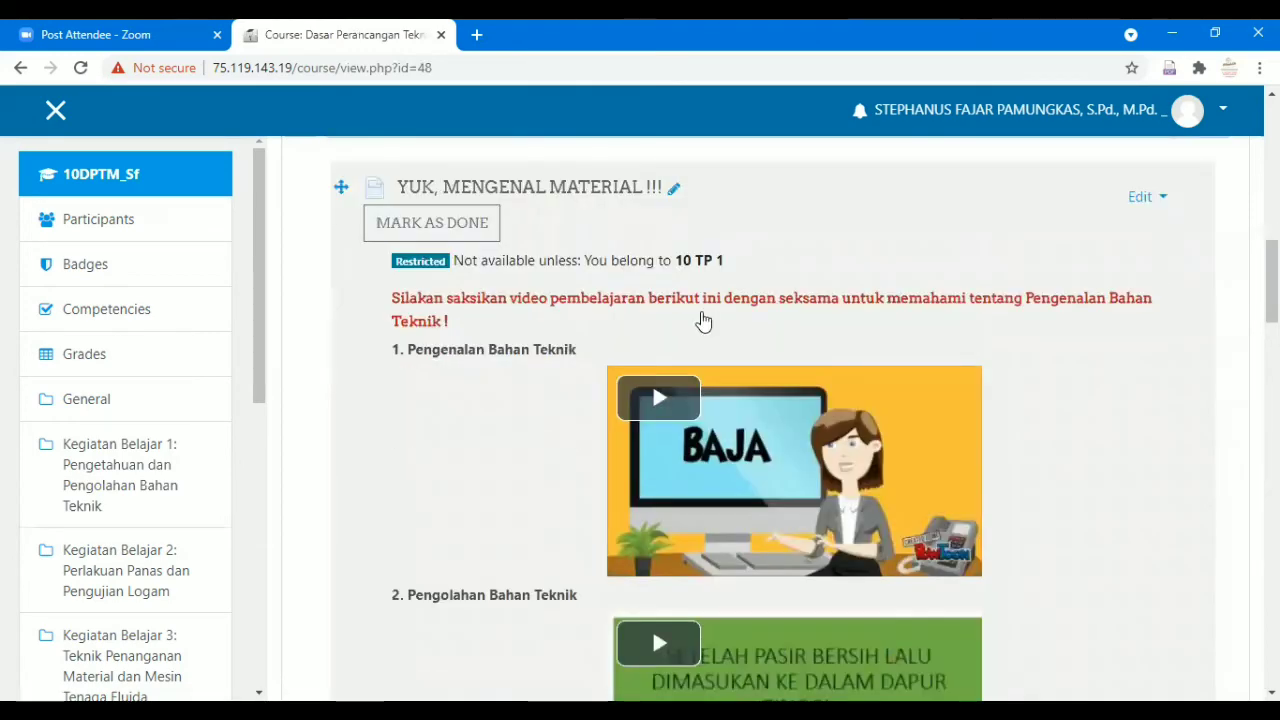
scroll(703, 320, "down", 1)
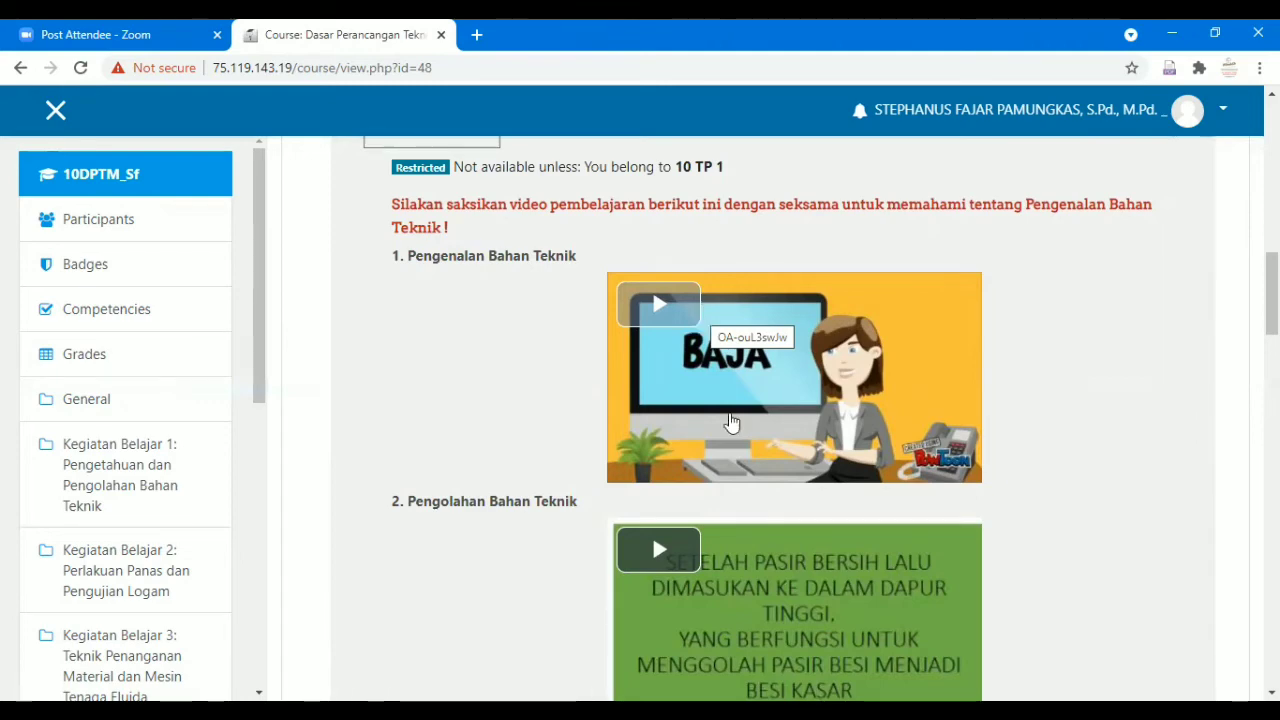
scroll(731, 421, "down", 4)
scroll(731, 421, "down", 3)
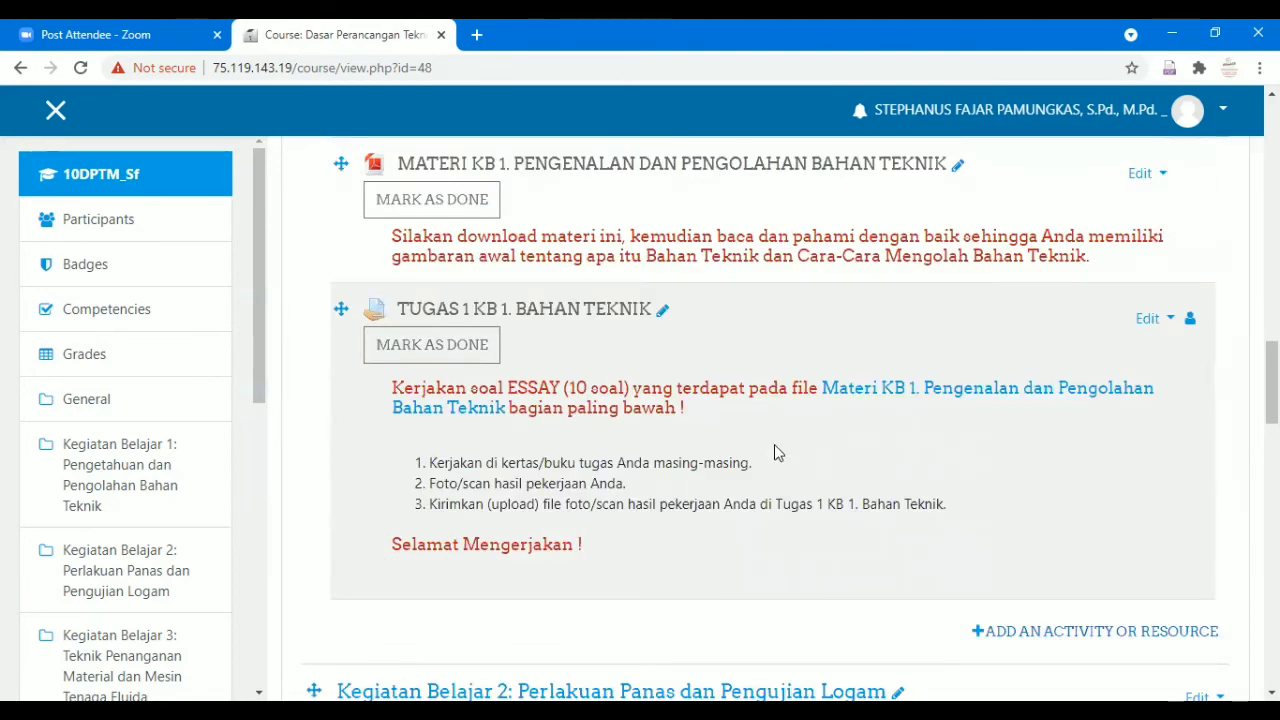
scroll(774, 444, "up", 10)
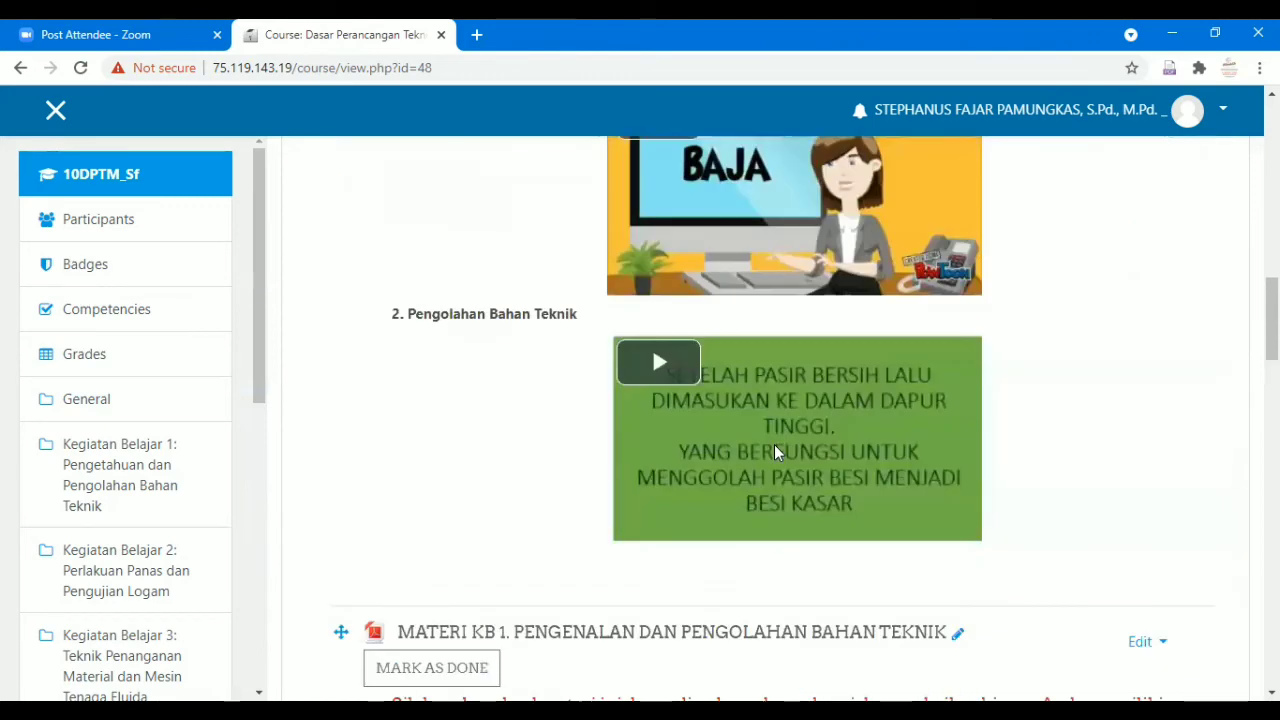
scroll(944, 390, "up", 5)
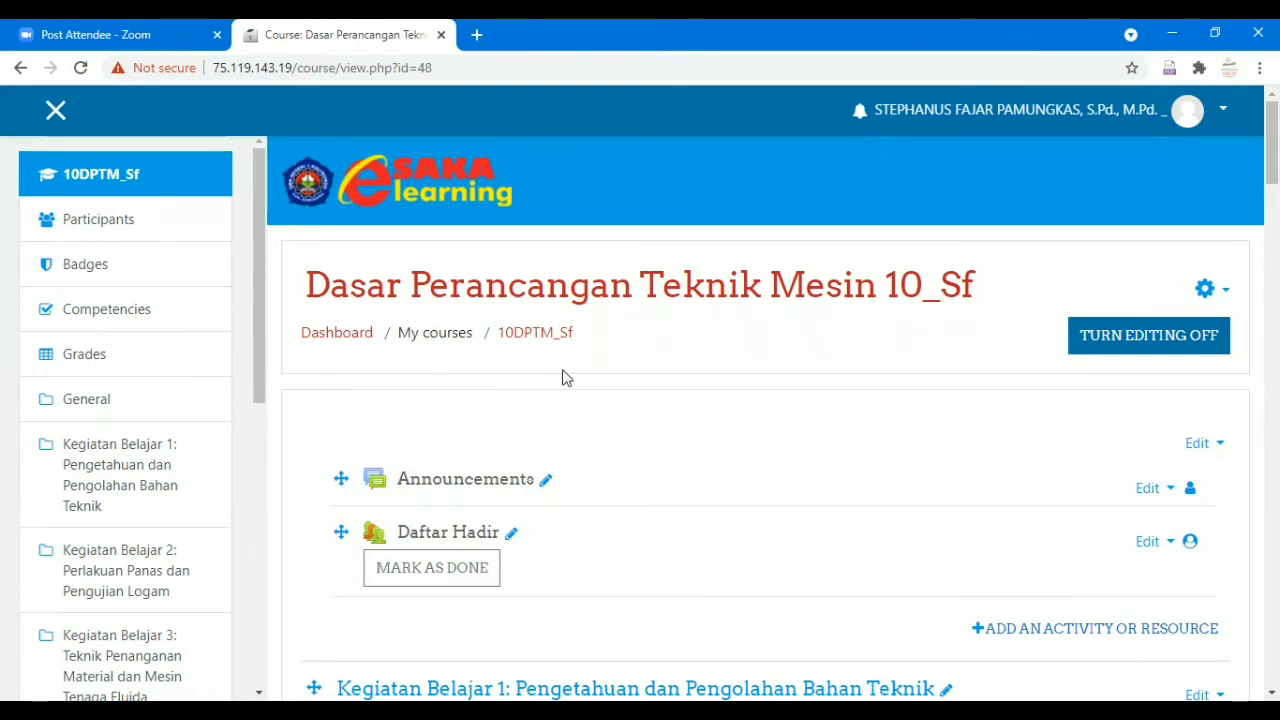
left_click_drag(525, 352, 326, 287)
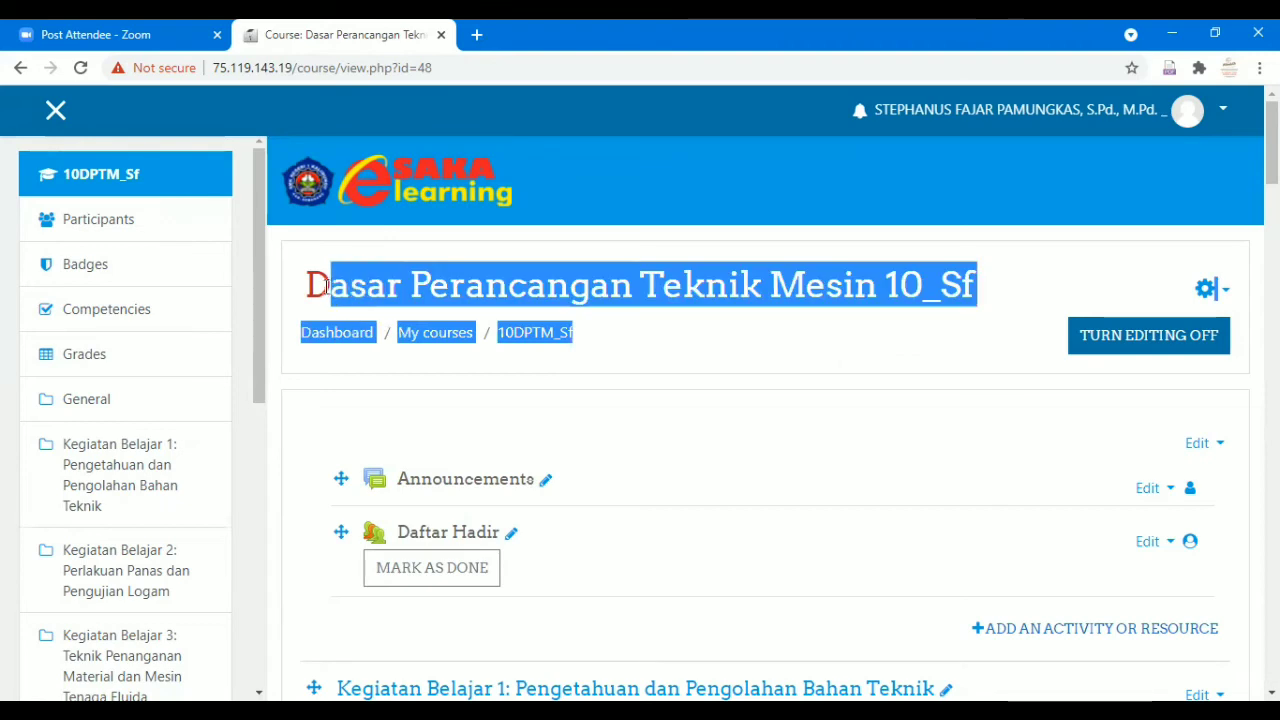
left_click(317, 280)
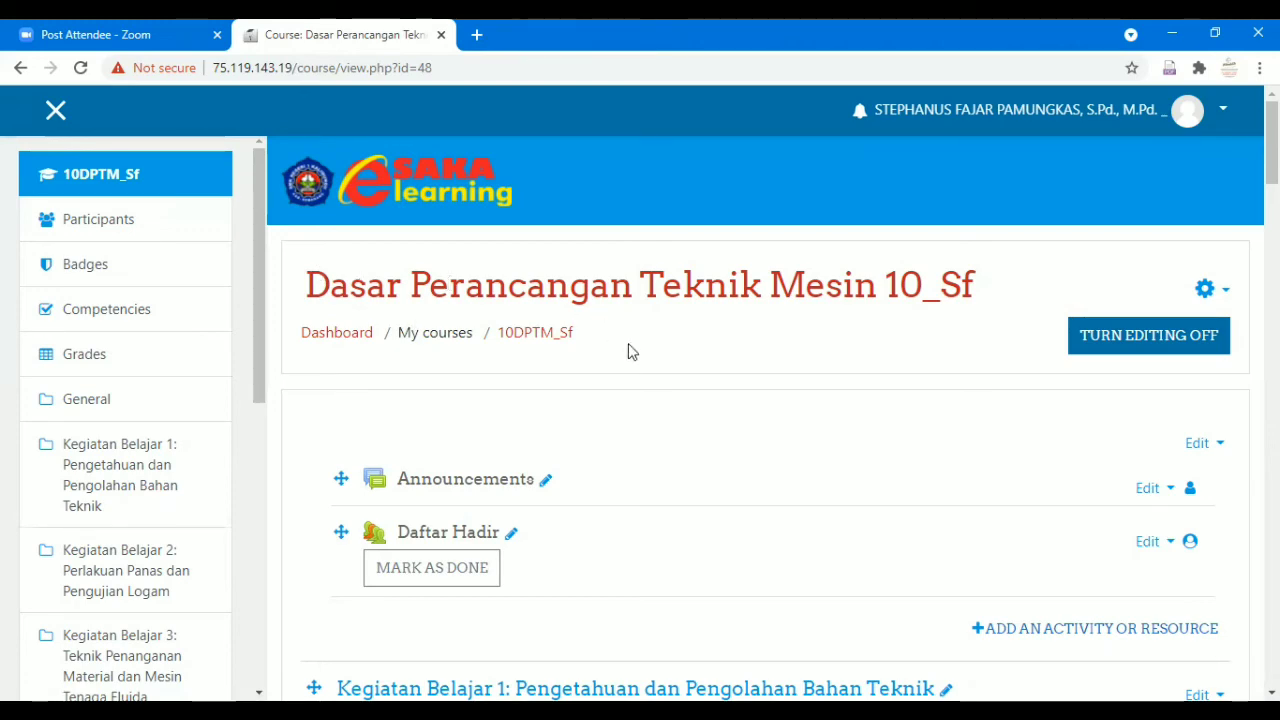
scroll(637, 357, "down", 1)
scroll(637, 357, "up", 1)
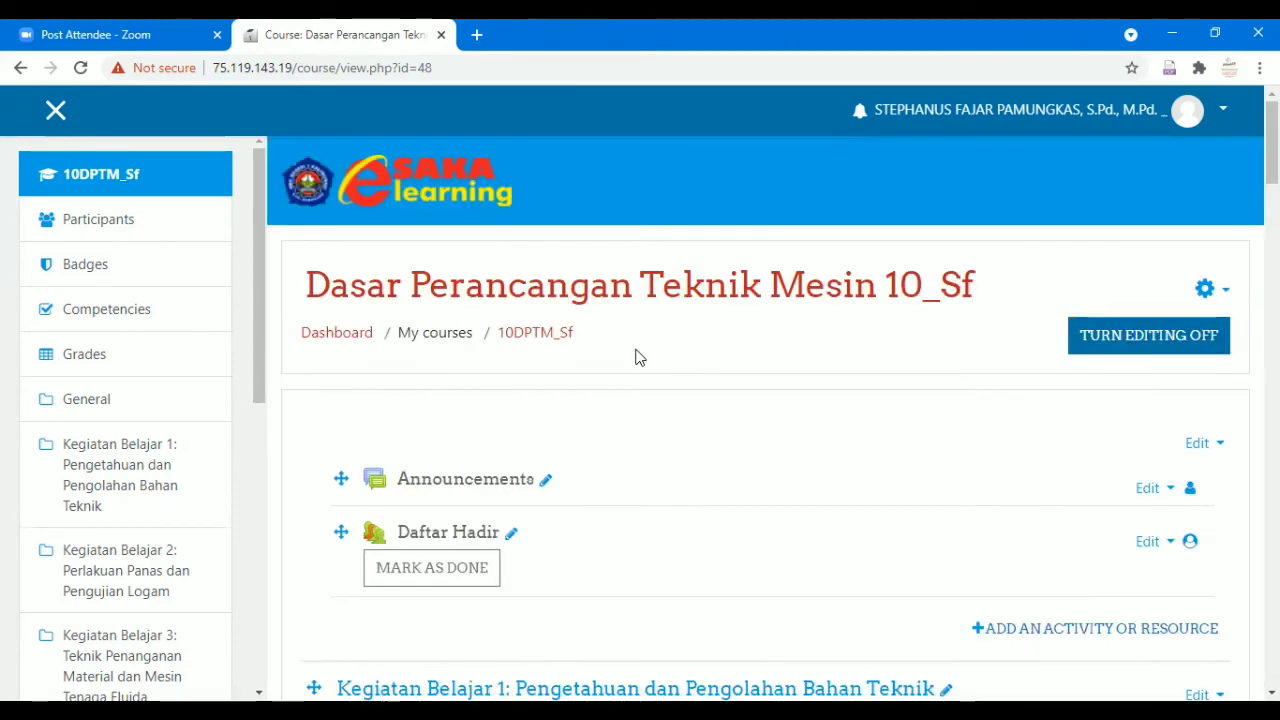
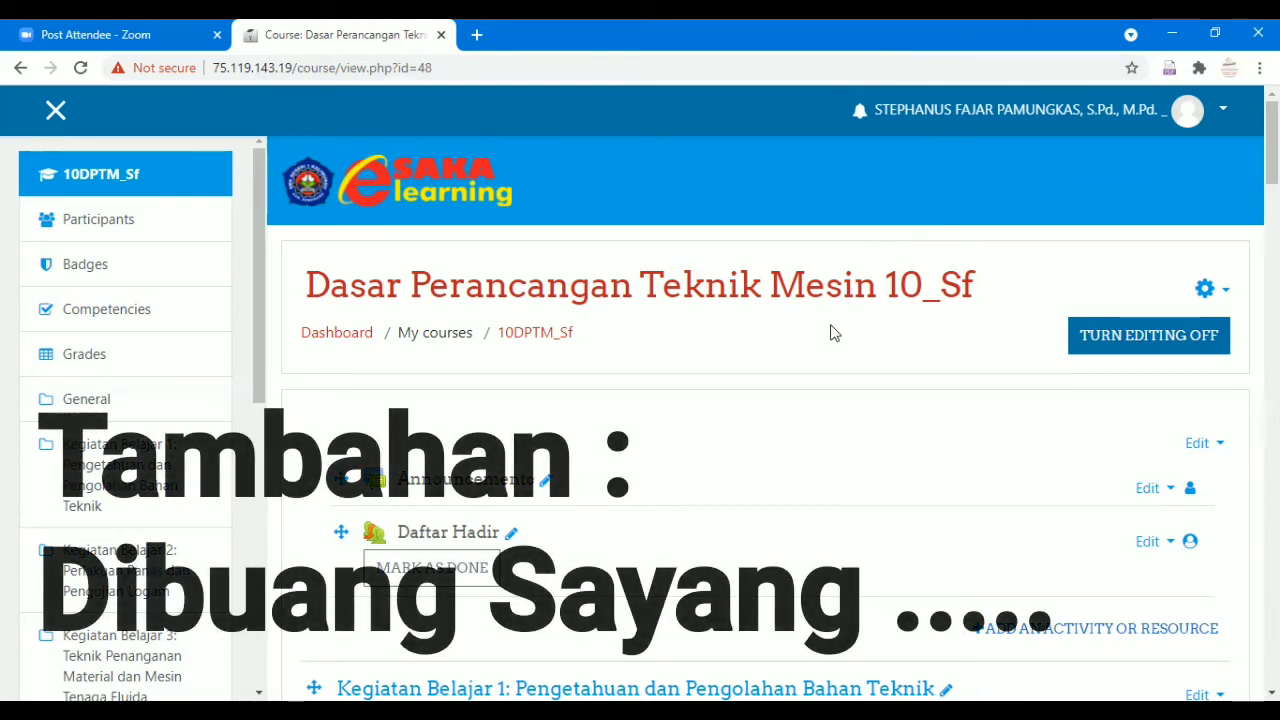
Log out of the teacher account.
left_click(1227, 110)
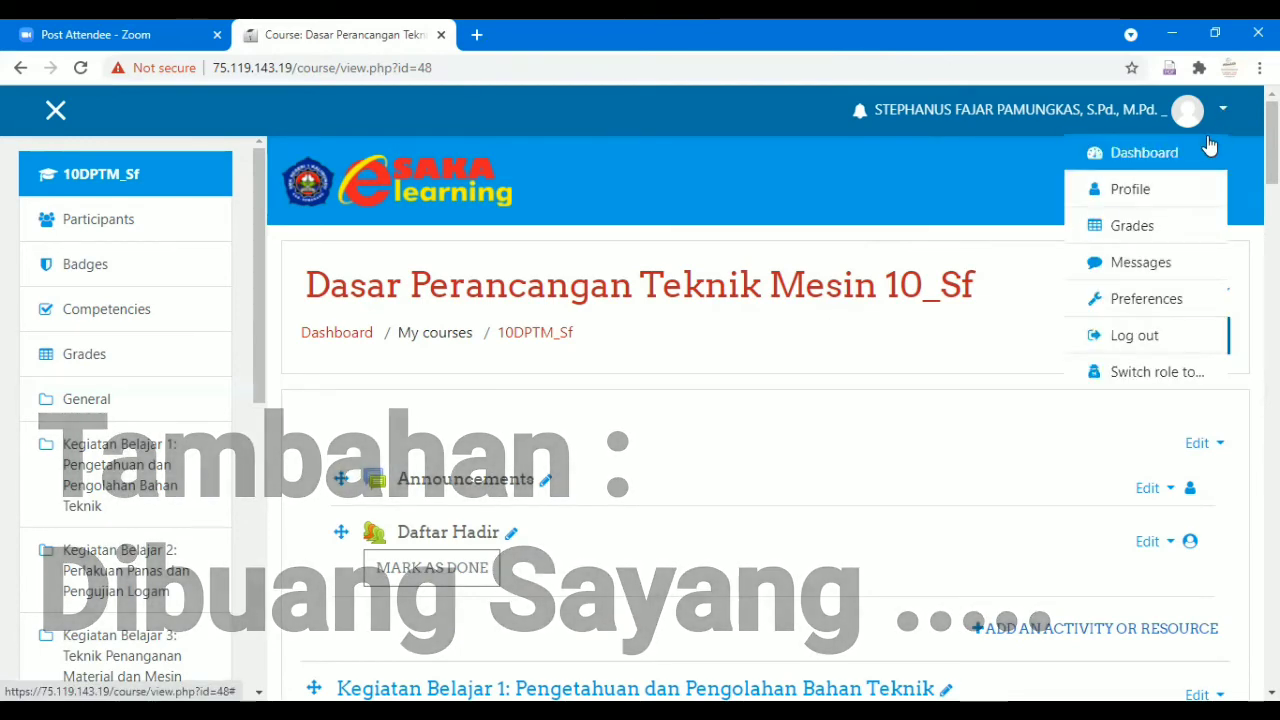
left_click(1147, 339)
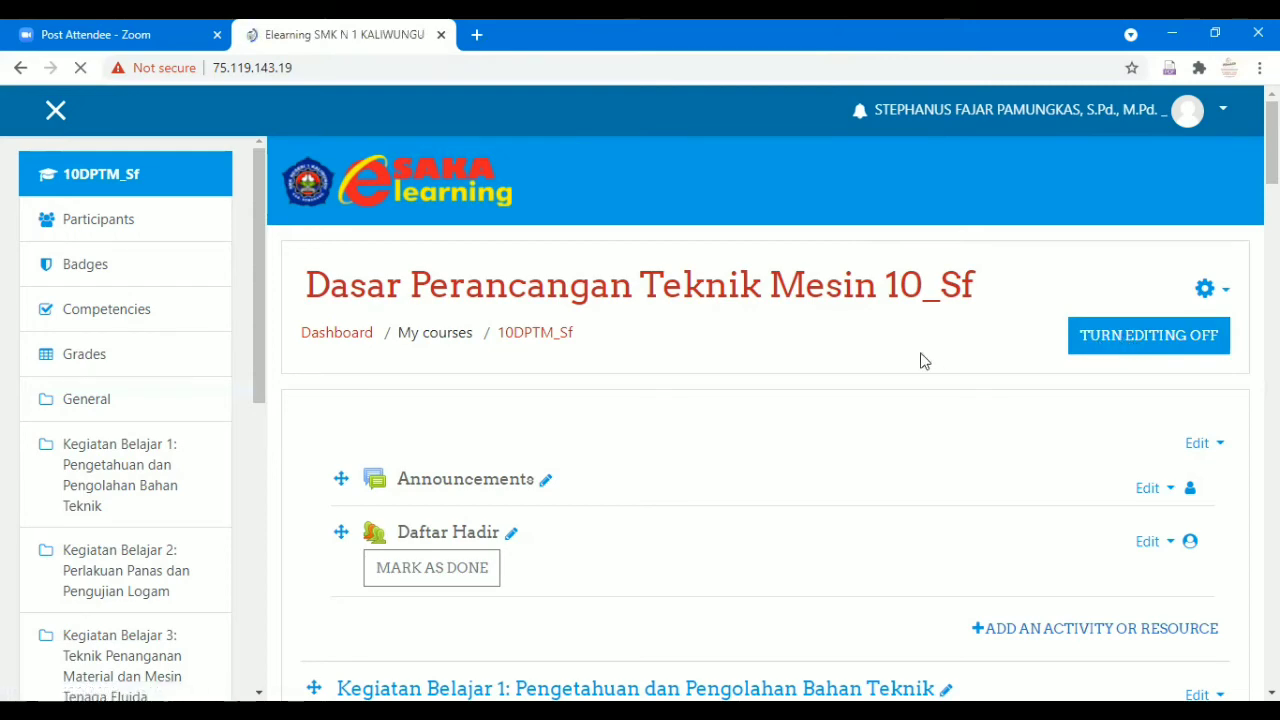
scroll(665, 460, "down", 6)
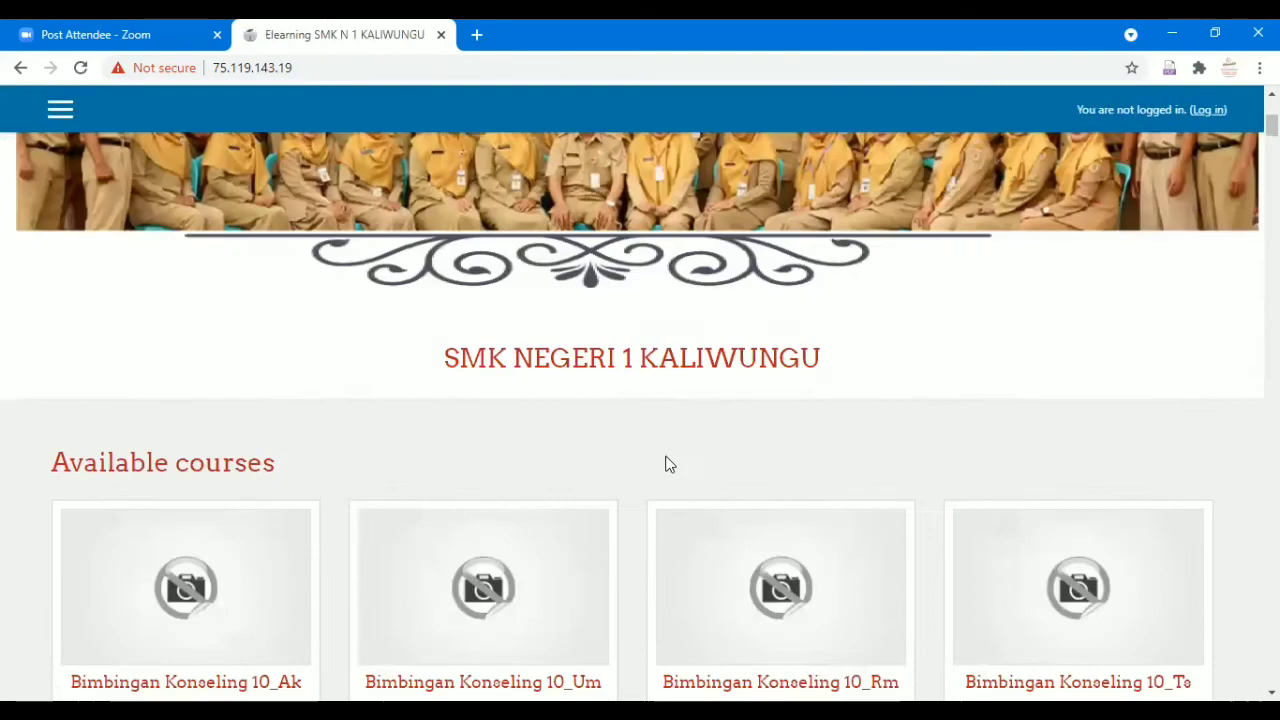
scroll(648, 472, "up", 6)
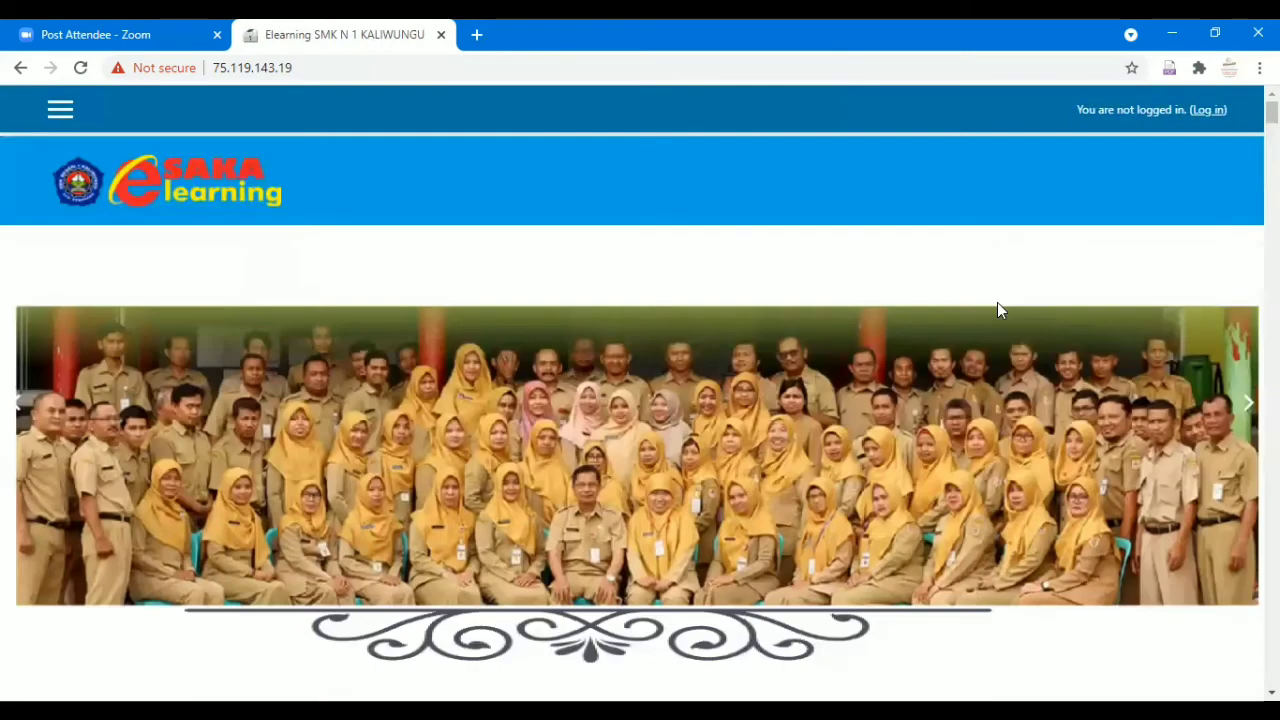
Log in with the student's username and password to reach the student Dashboard.
left_click(1222, 110)
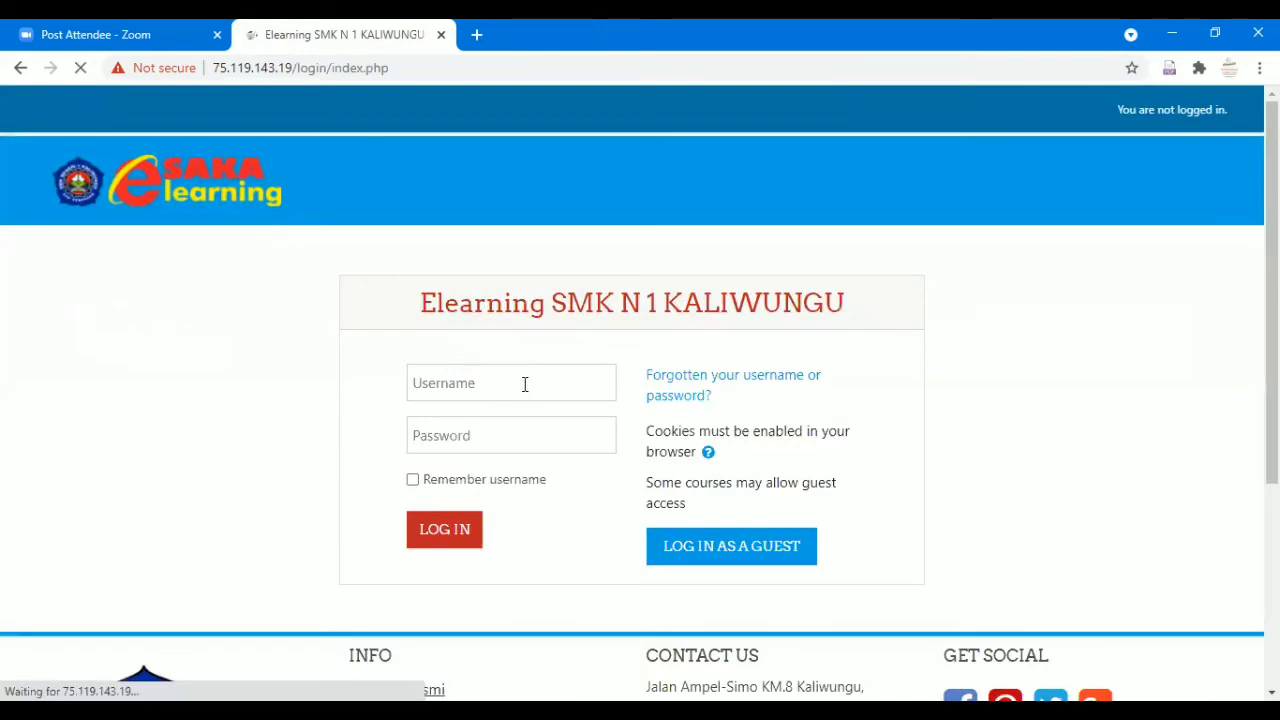
left_click(524, 384)
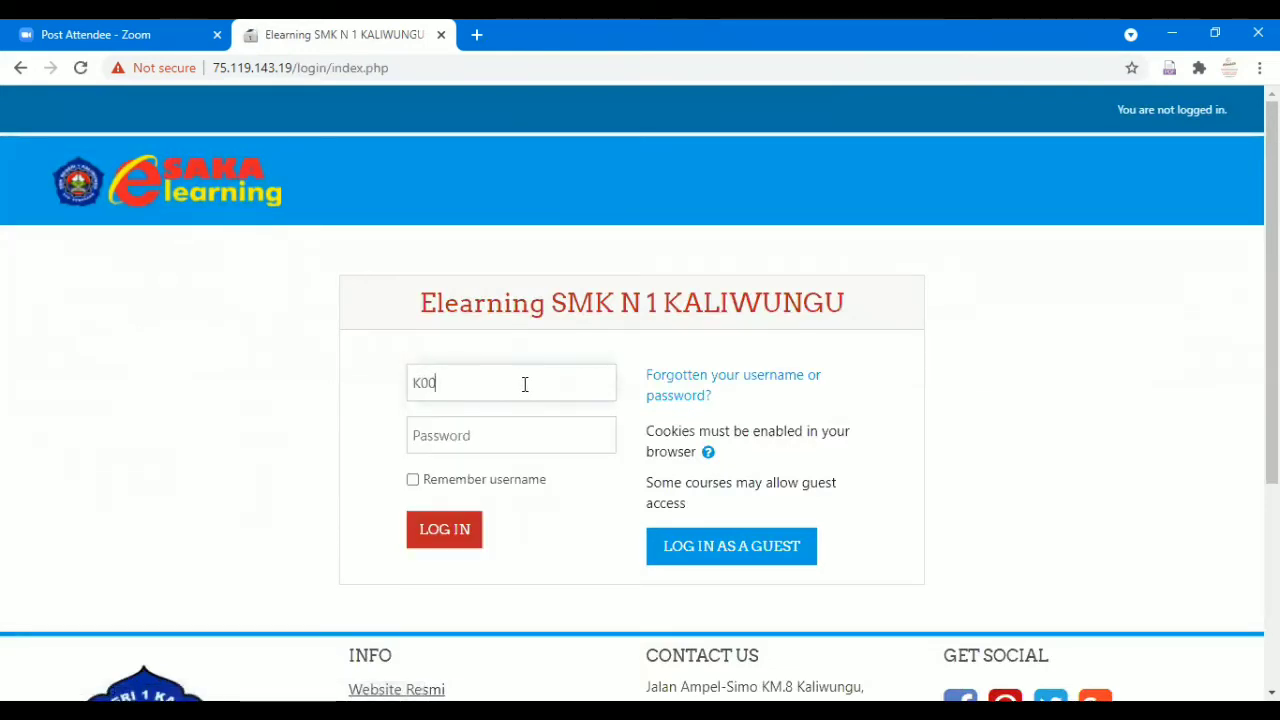
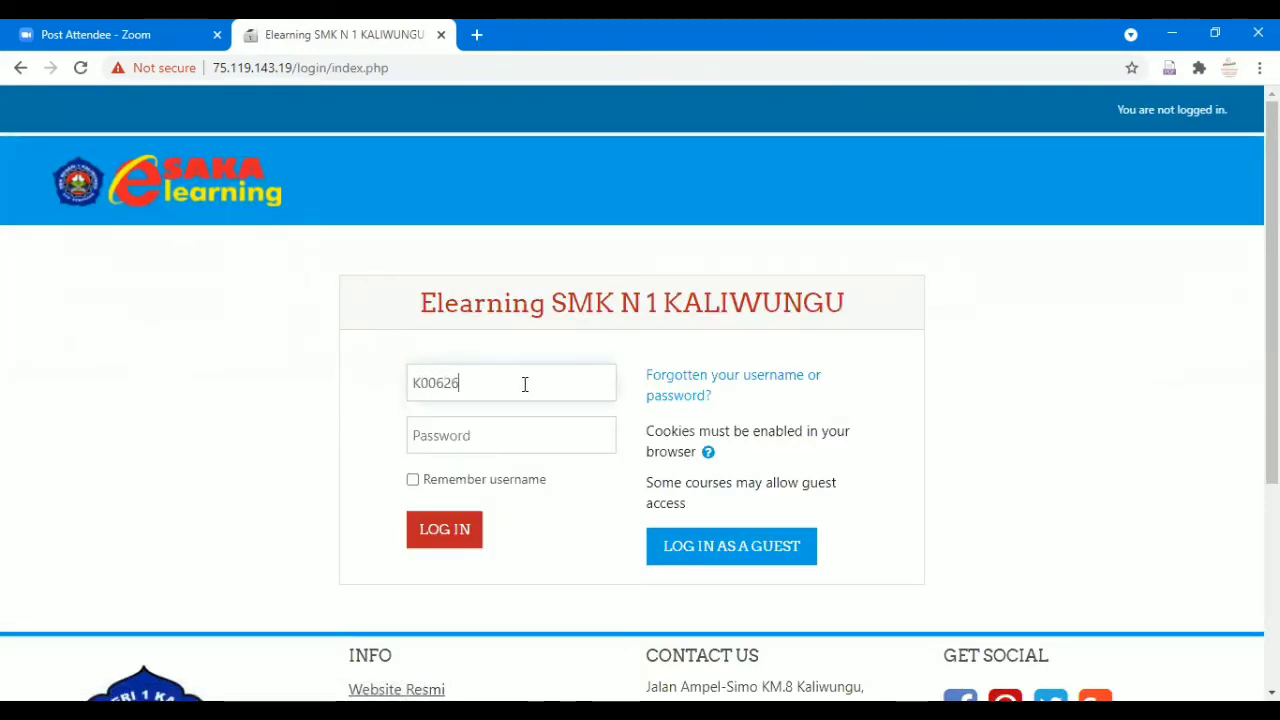
key("Tab")
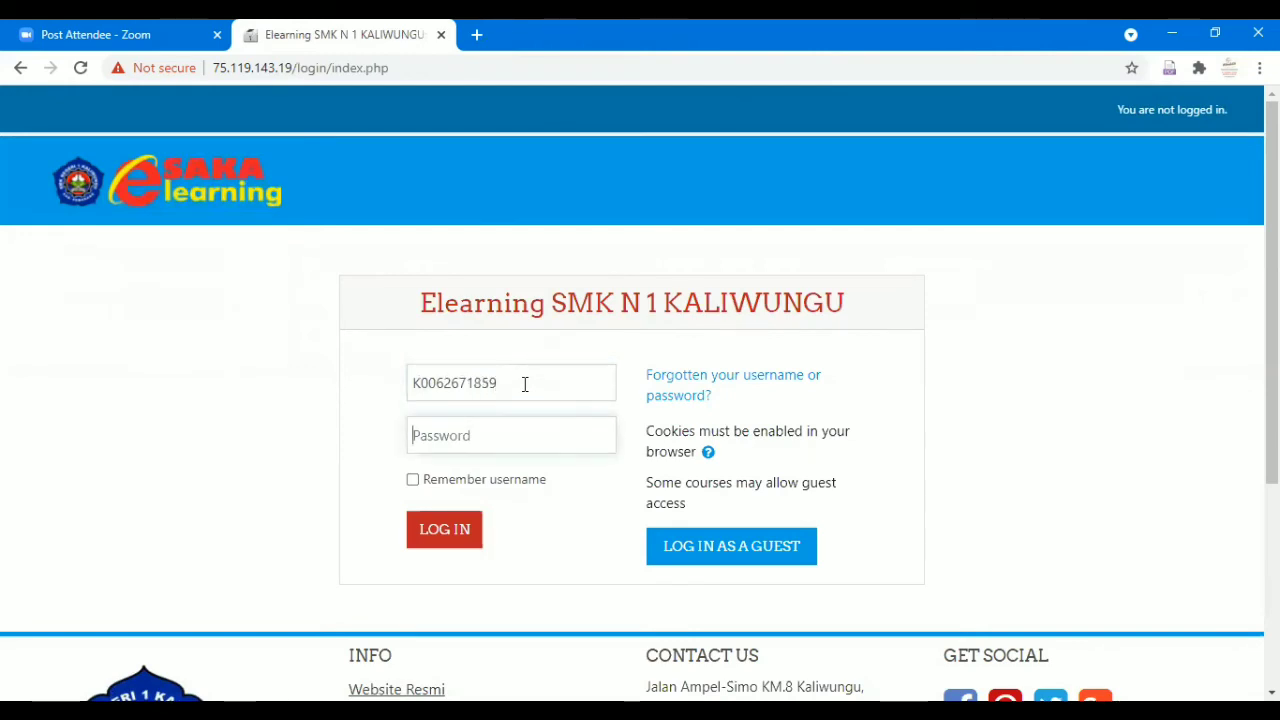
type("******")
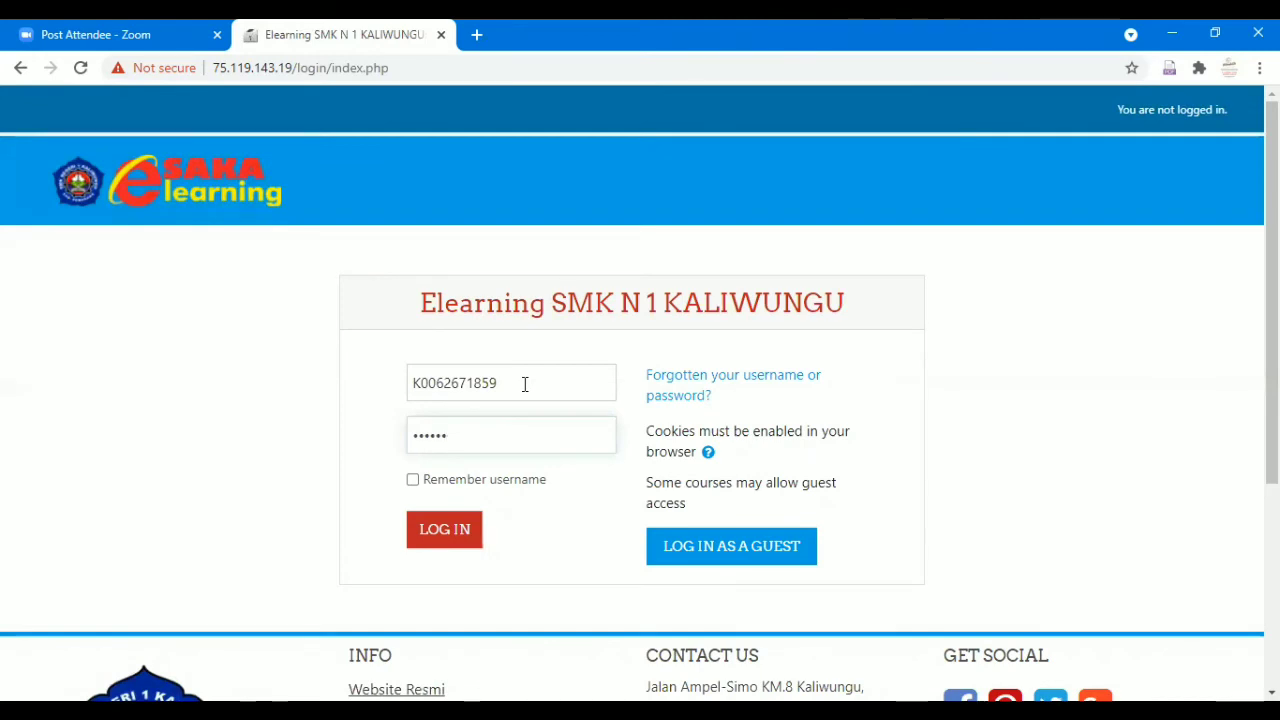
key("BackSpace")
key("BackSpace")
key("BackSpace")
key("BackSpace")
key("BackSpace")
type("**")
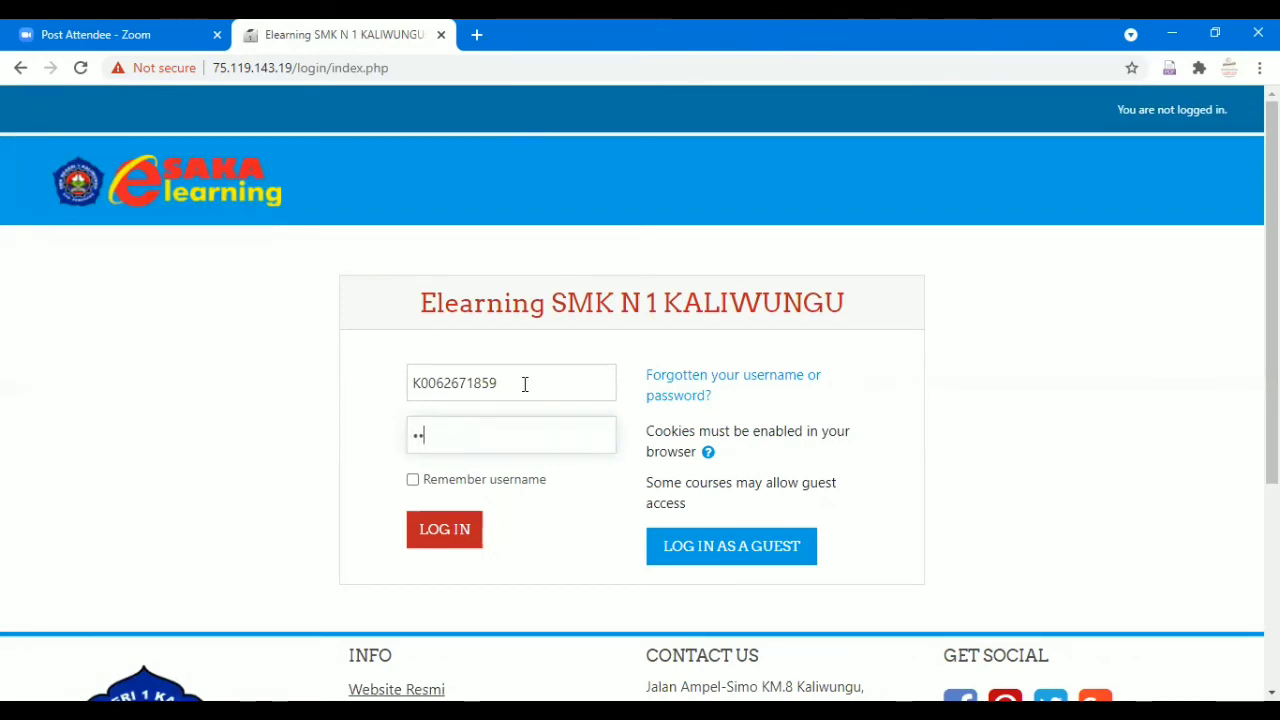
type("******")
key("Return")
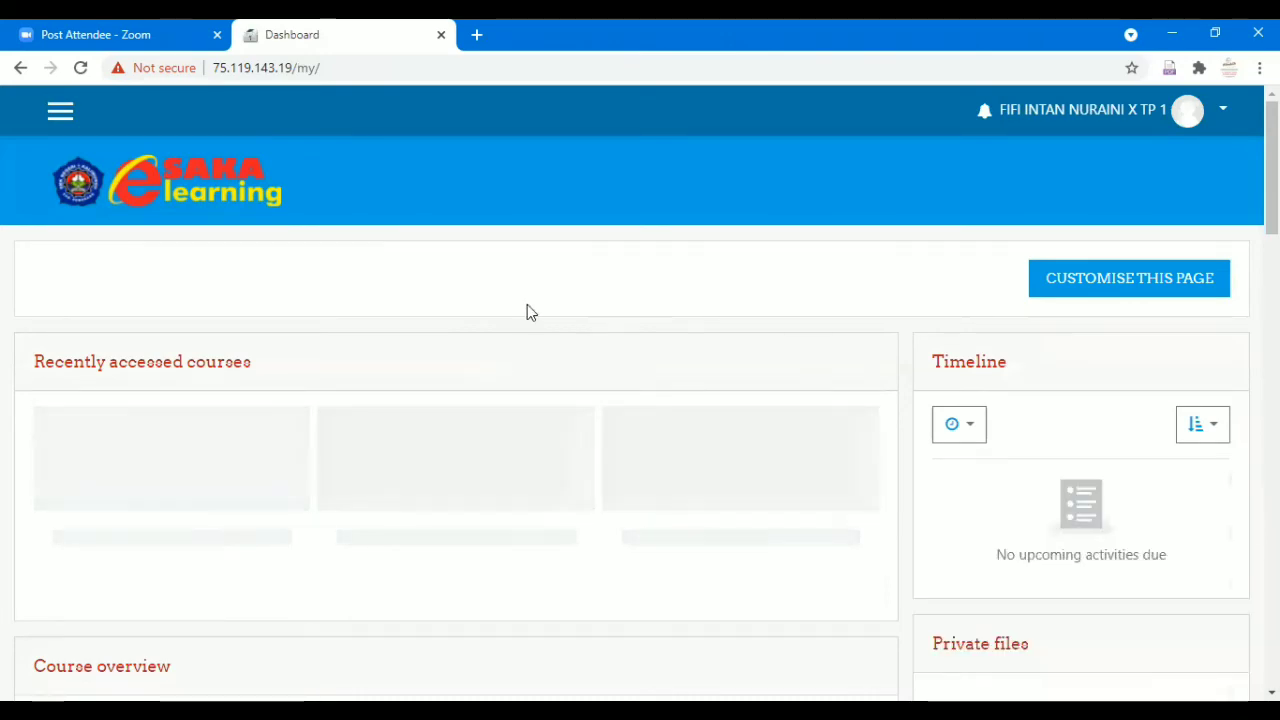
Open Dasar Perancangan Teknik Mesin 10_Sf and view the Daftar Hadir attendance report.
scroll(527, 312, "down", 4)
scroll(527, 312, "down", 5)
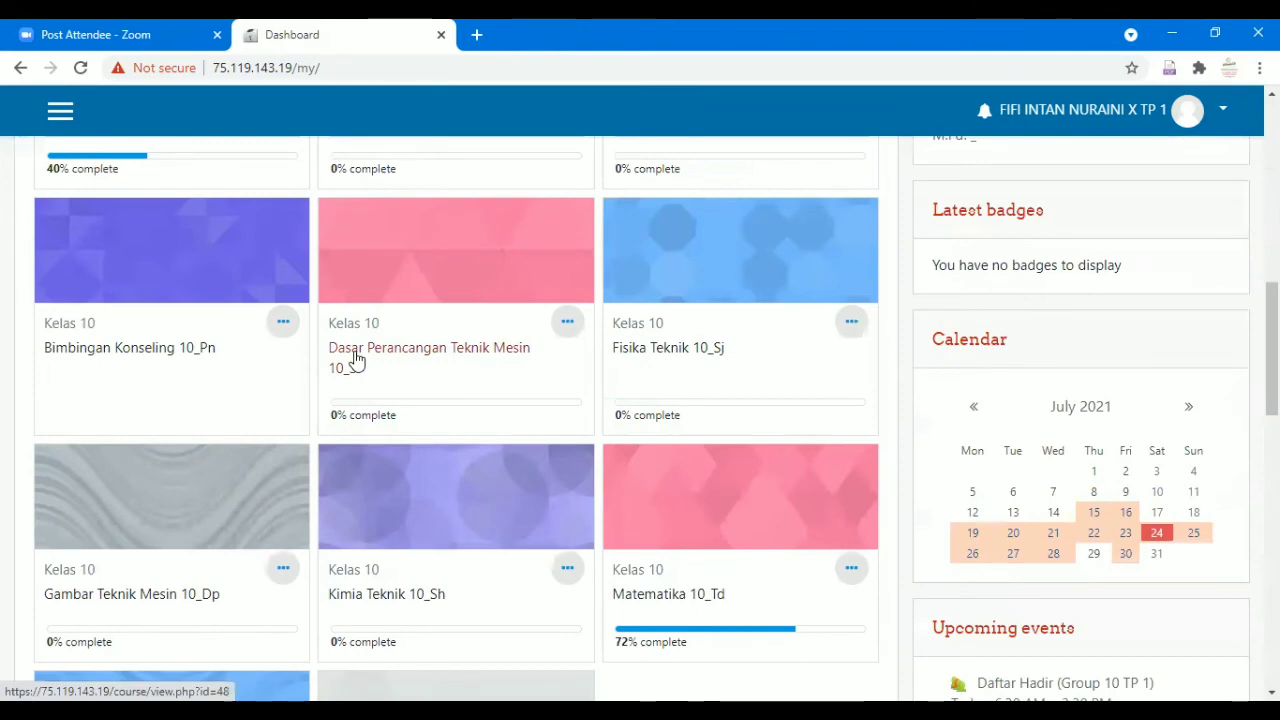
left_click(355, 359)
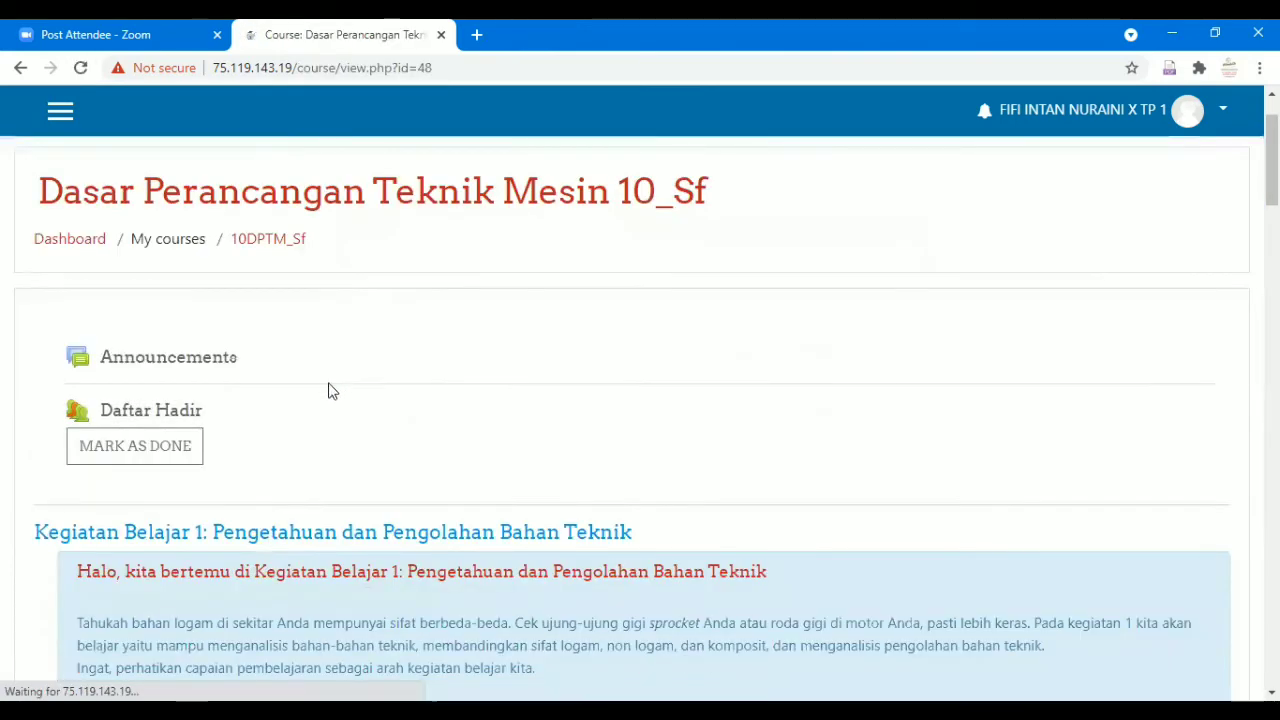
left_click(173, 414)
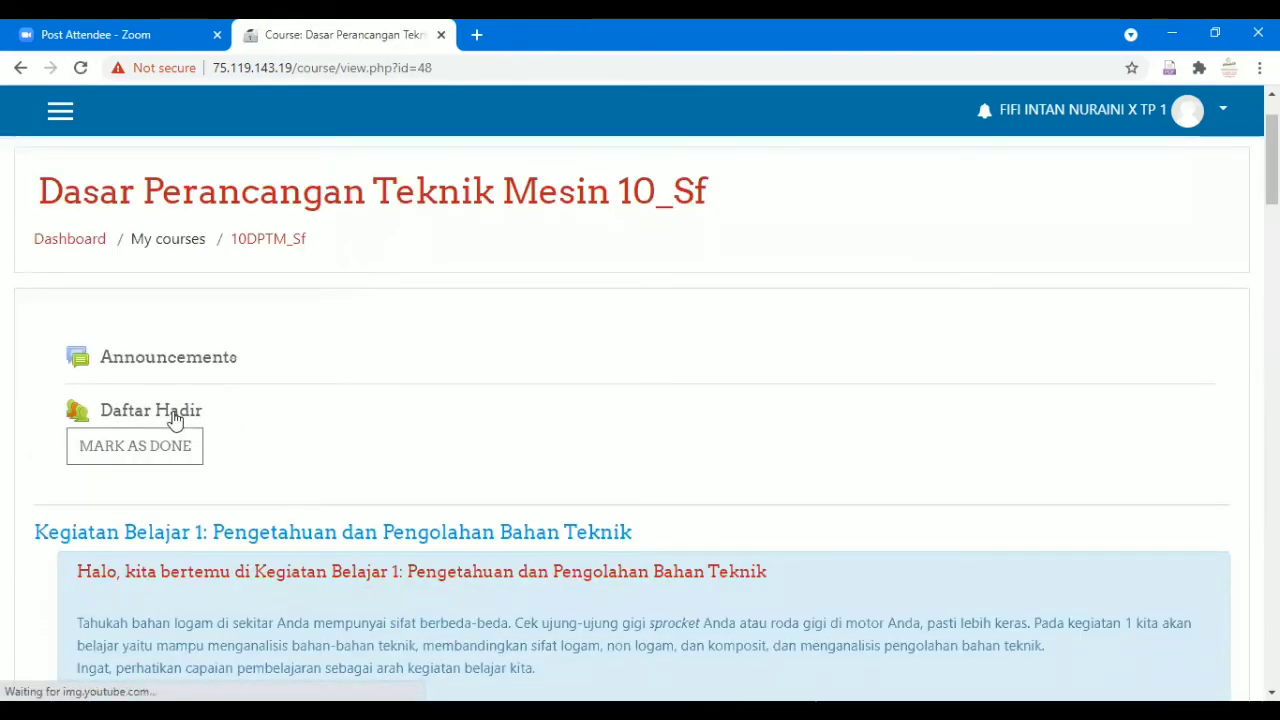
scroll(278, 400, "down", 2)
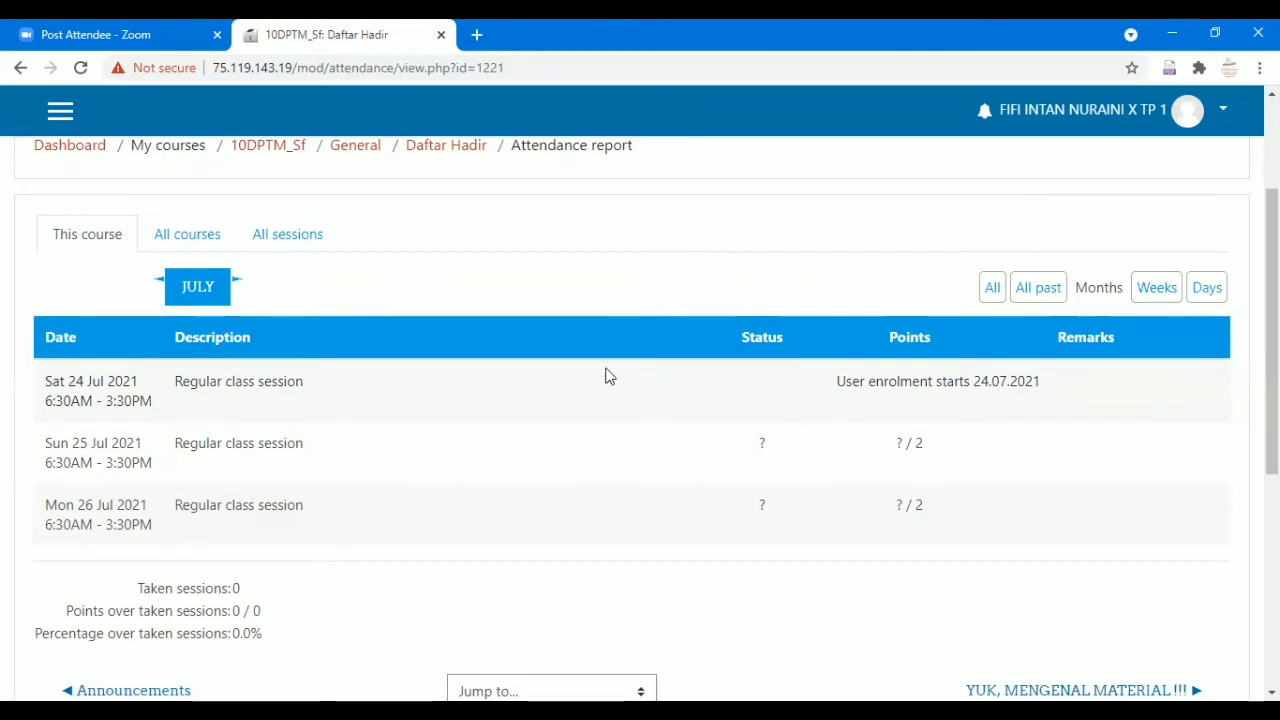
scroll(879, 433, "down", 2)
scroll(876, 440, "up", 4)
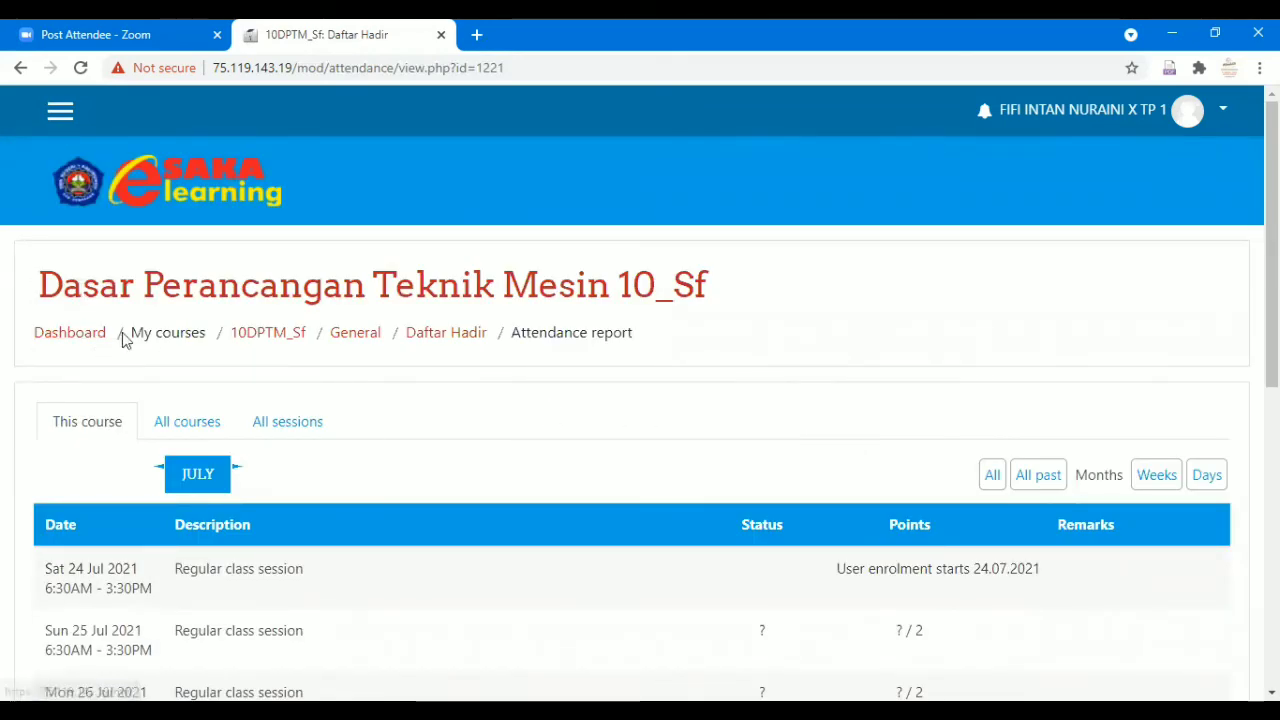
Go back to the course page and look over Kegiatan Belajar 1 and its learning videos.
left_click(25, 73)
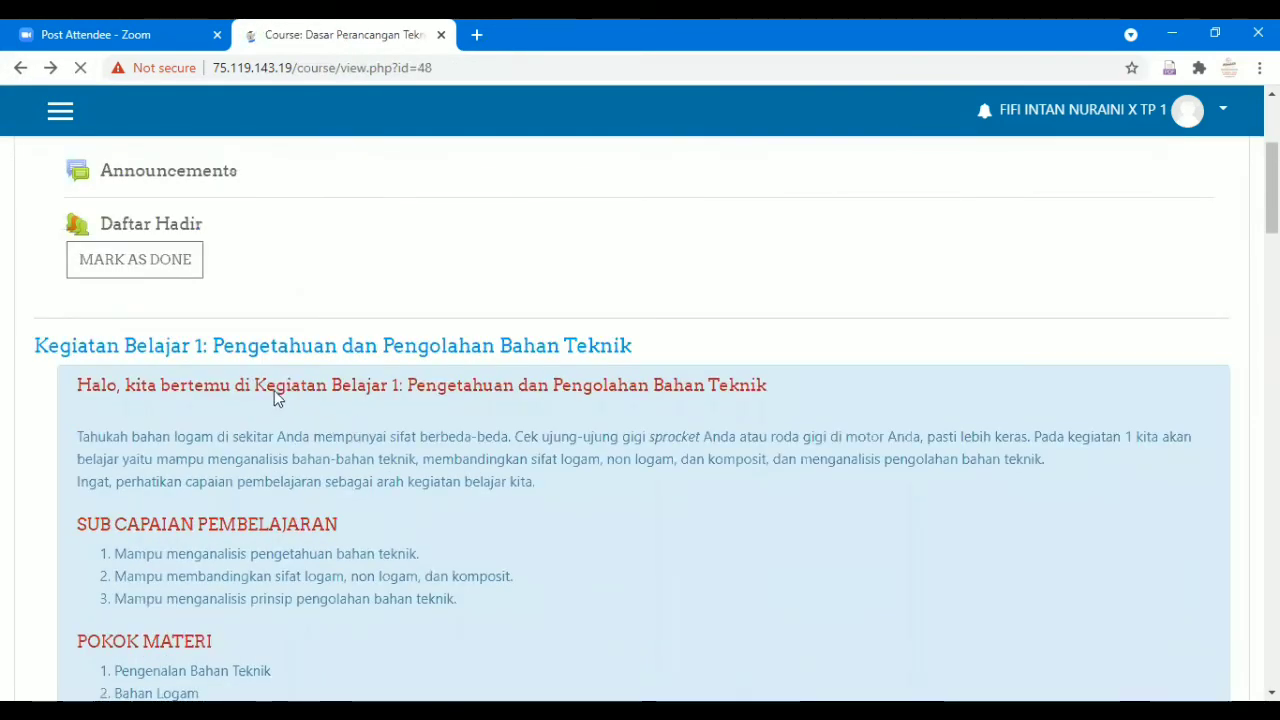
scroll(300, 400, "down", 4)
scroll(273, 385, "down", 6)
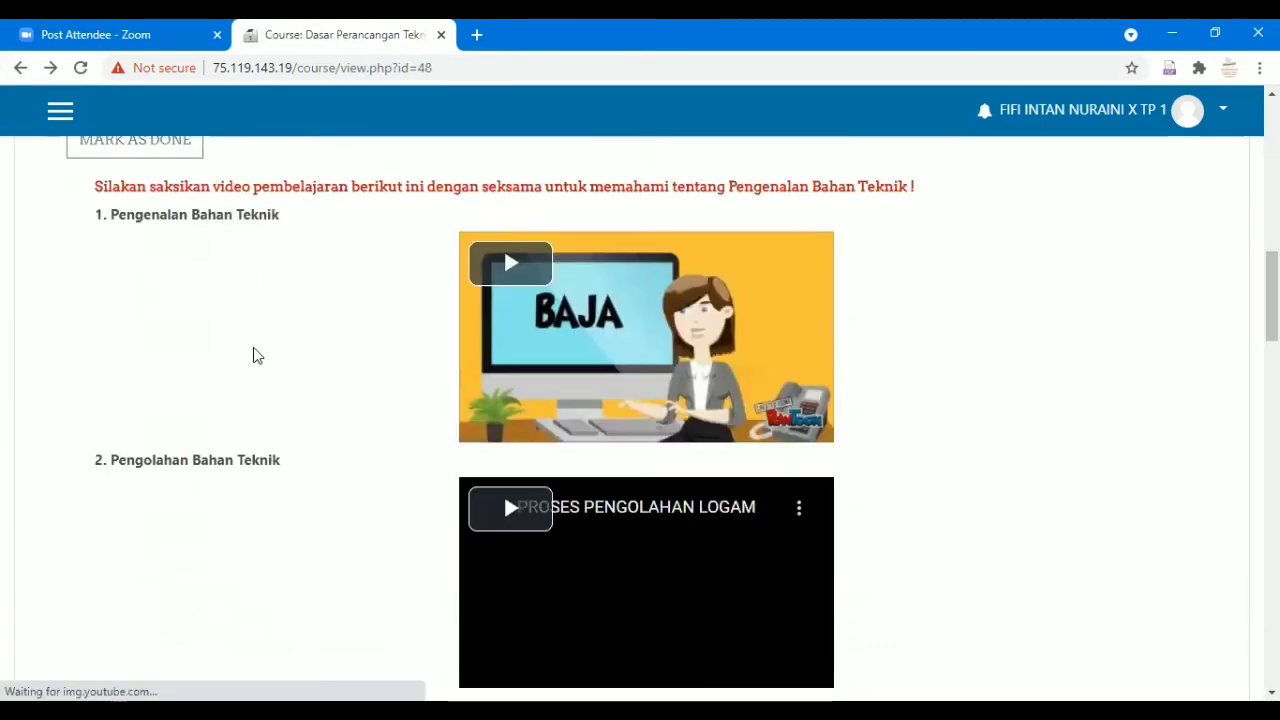
scroll(430, 357, "up", 4)
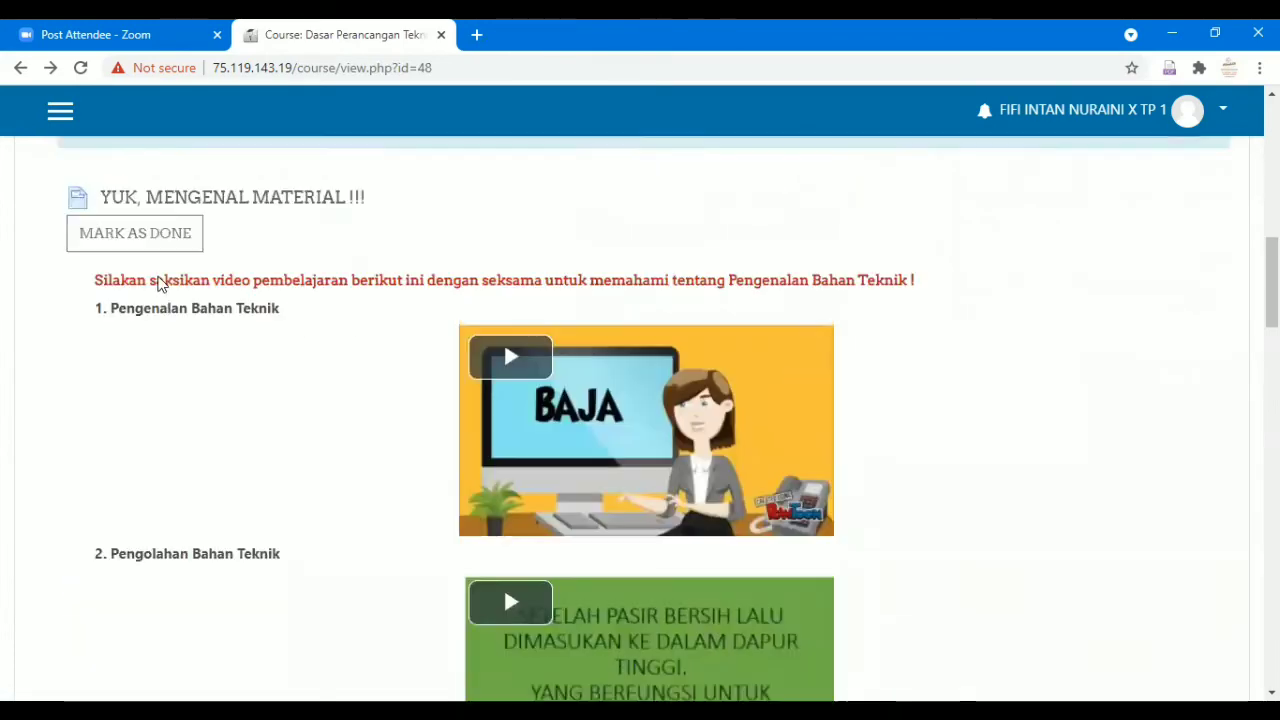
scroll(640, 405, "down", 3)
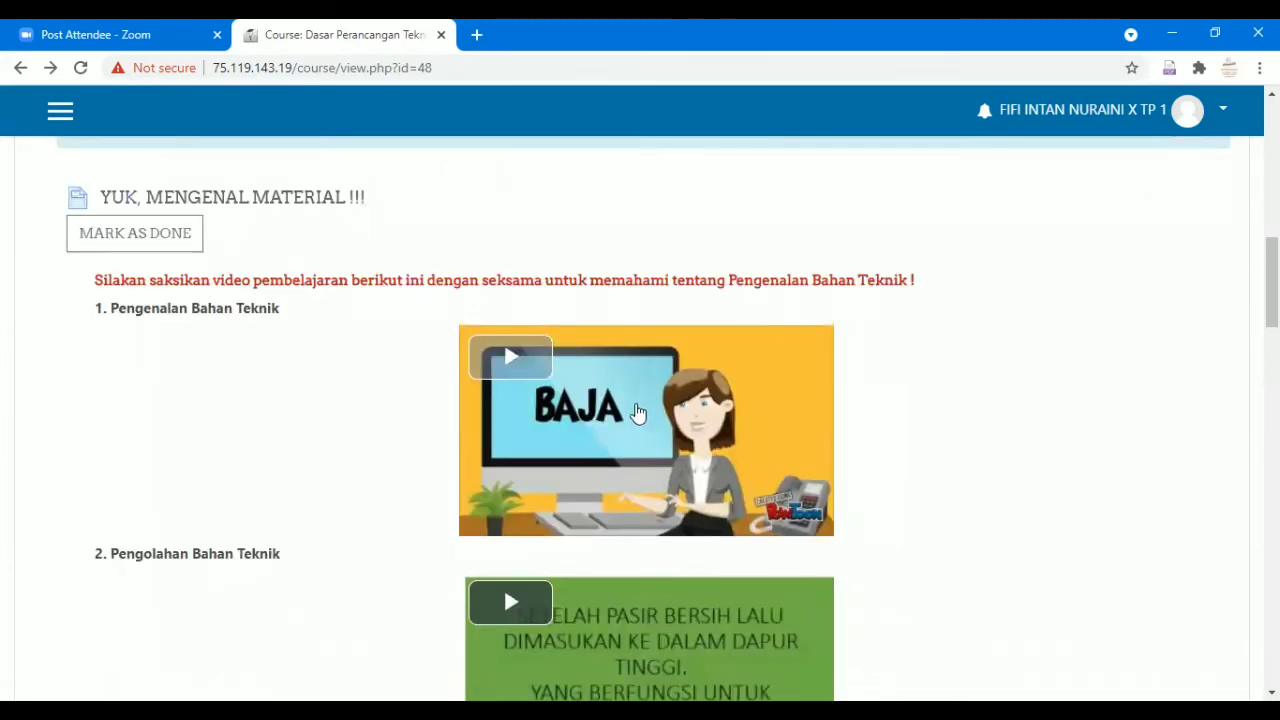
scroll(636, 414, "down", 2)
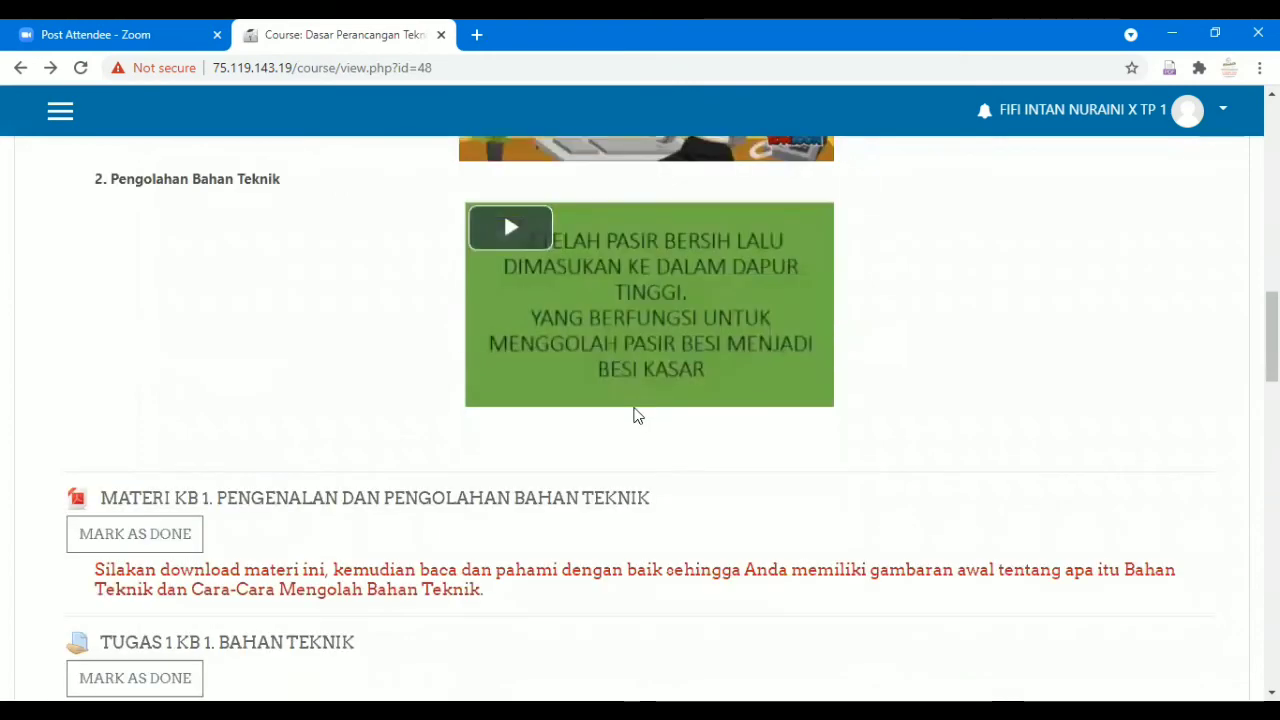
scroll(636, 416, "up", 5)
scroll(636, 416, "down", 3)
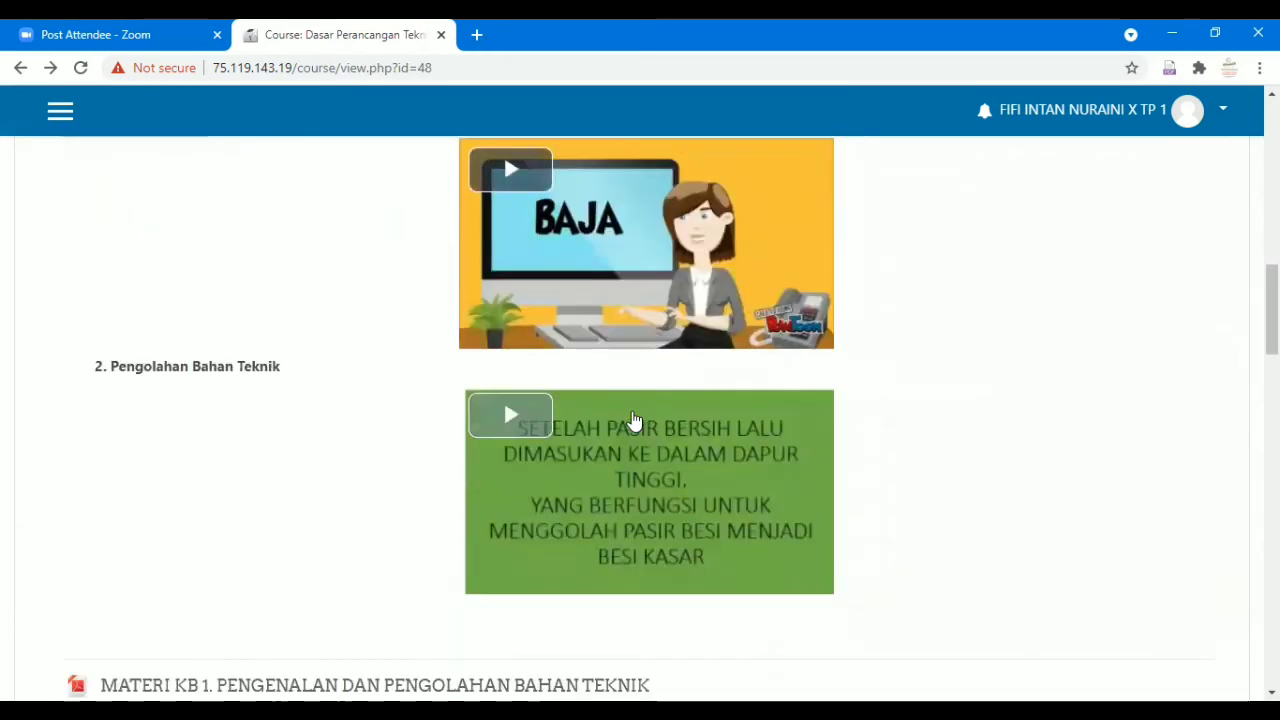
scroll(634, 417, "up", 6)
scroll(632, 418, "up", 8)
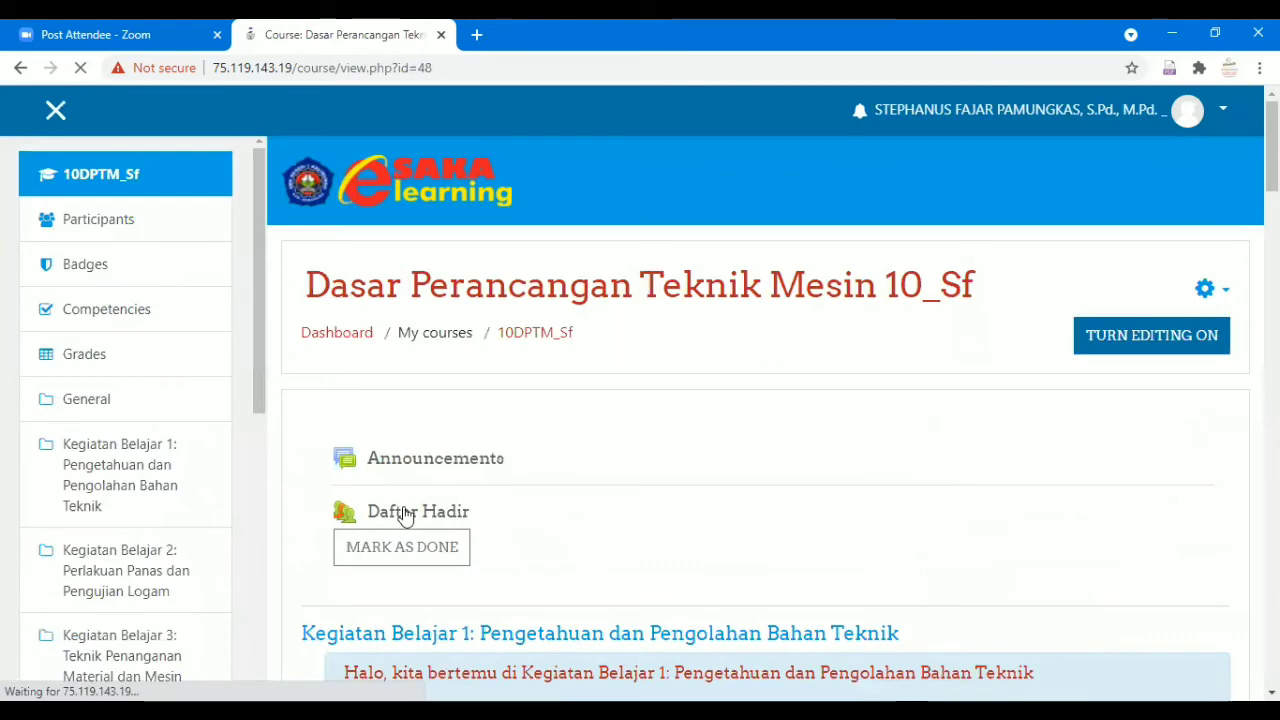
Open the Daftar Hadir sessions and edit the Sat 24 Jul session.
left_click(405, 514)
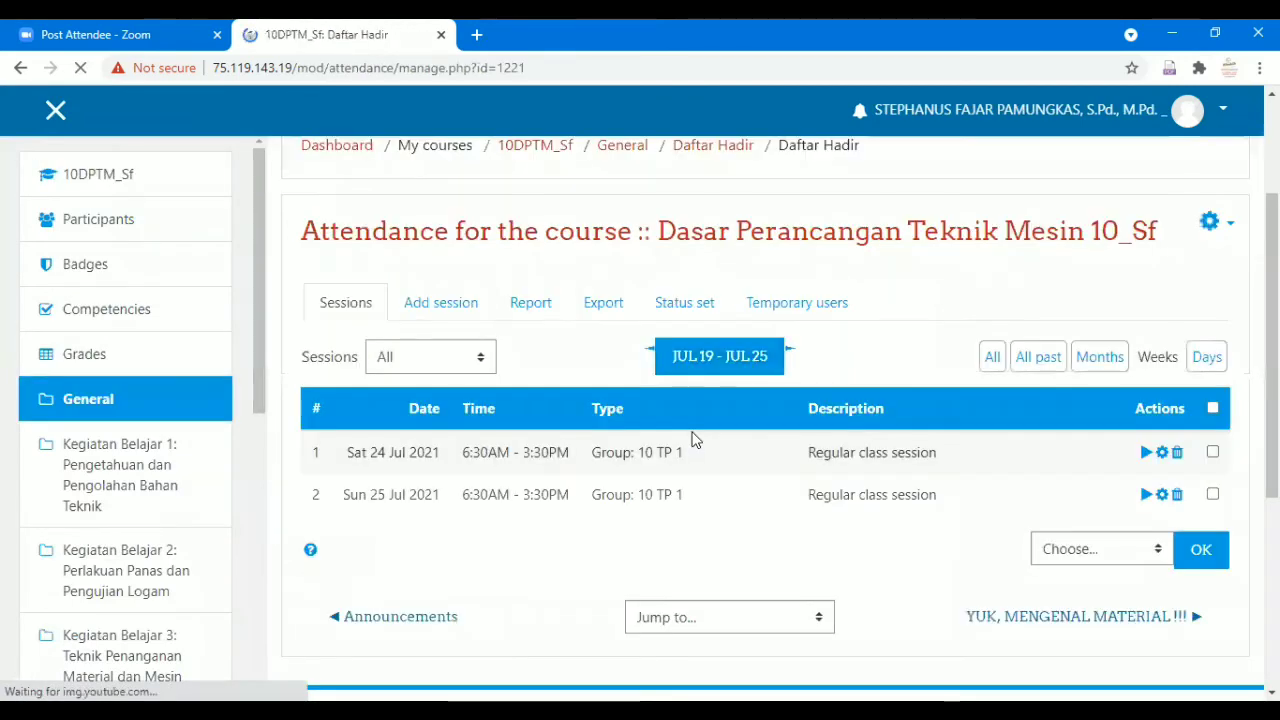
scroll(694, 440, "down", 1)
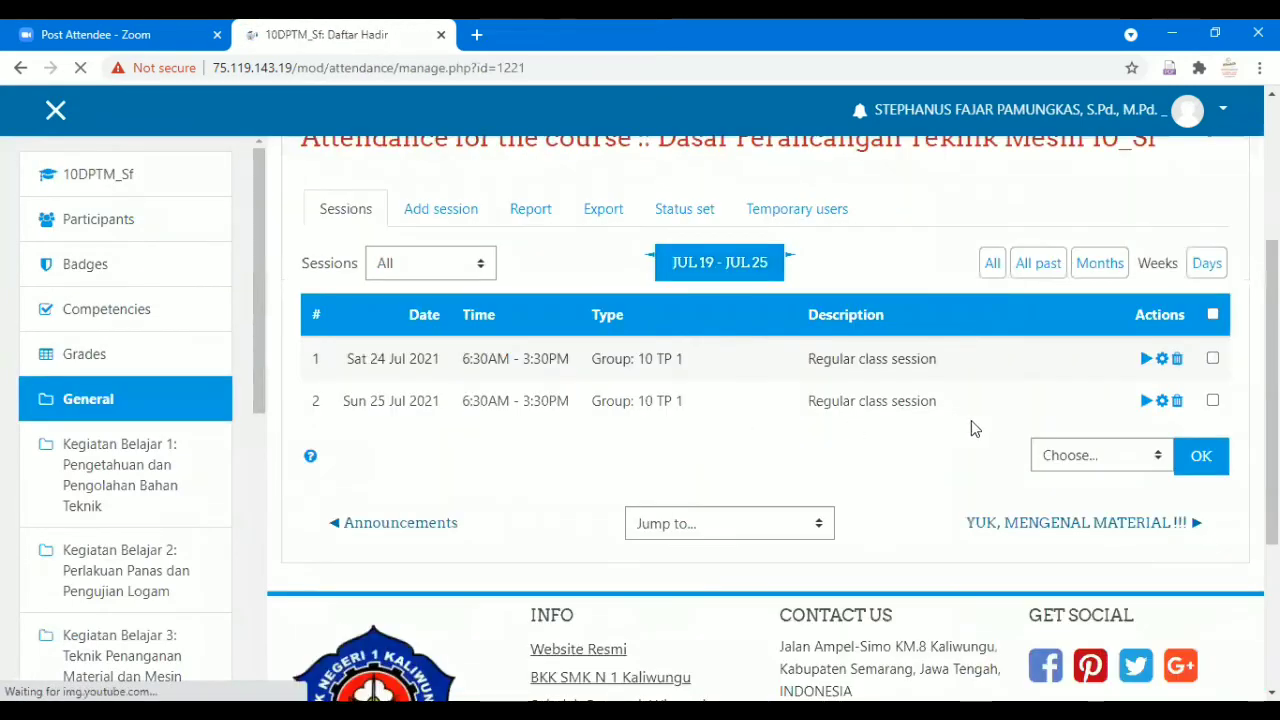
left_click(1160, 362)
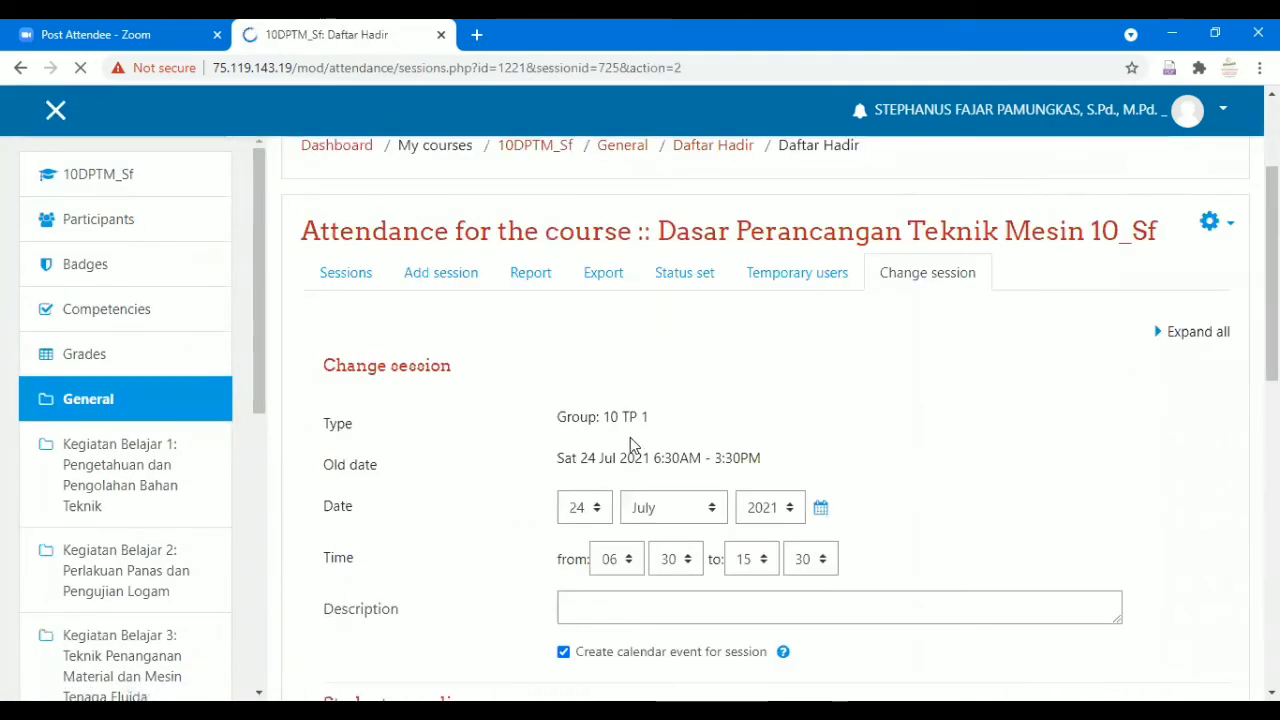
scroll(632, 438, "down", 2)
scroll(611, 420, "up", 2)
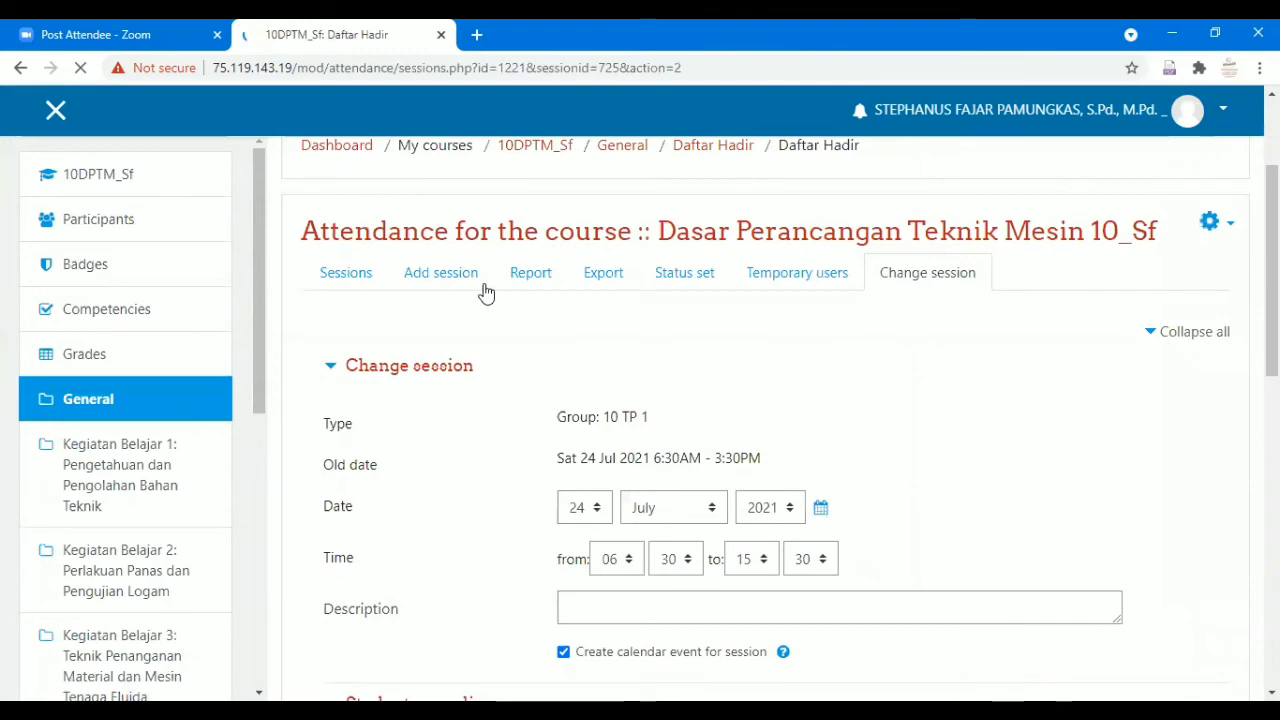
scroll(666, 463, "down", 1)
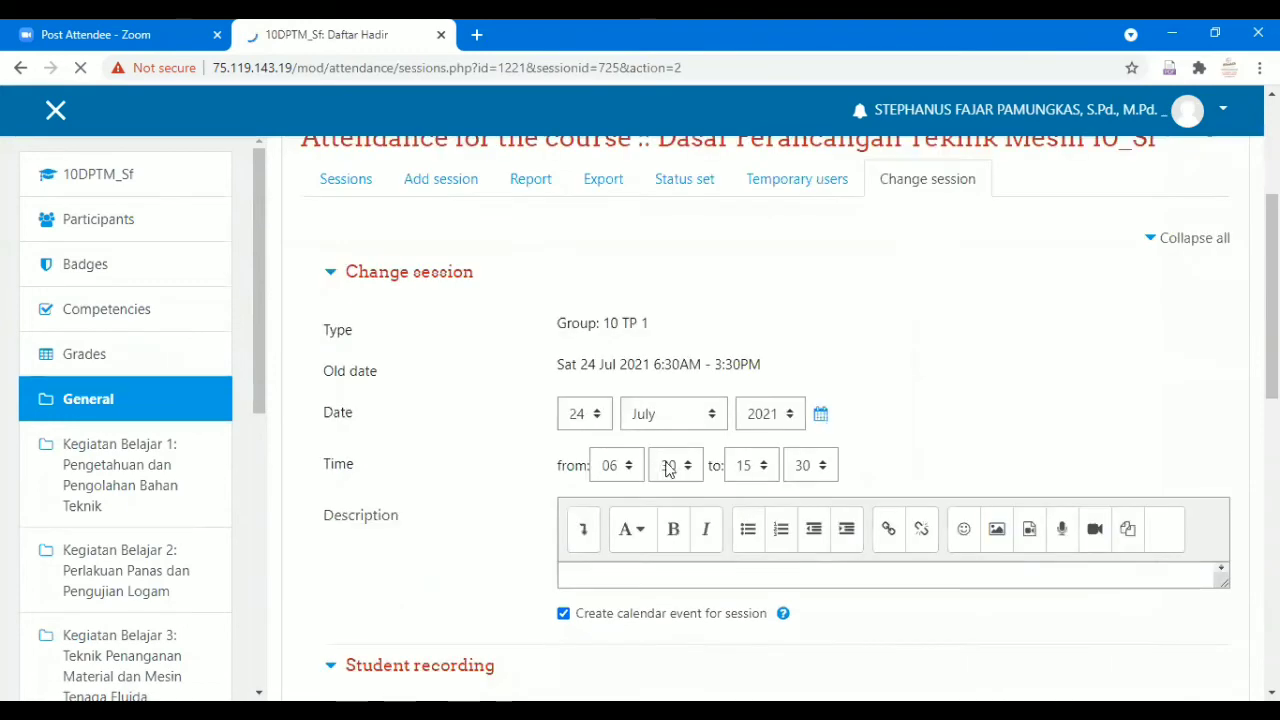
Change the session end hour to 16 so it ends at 4:30PM, and save.
left_click(766, 470)
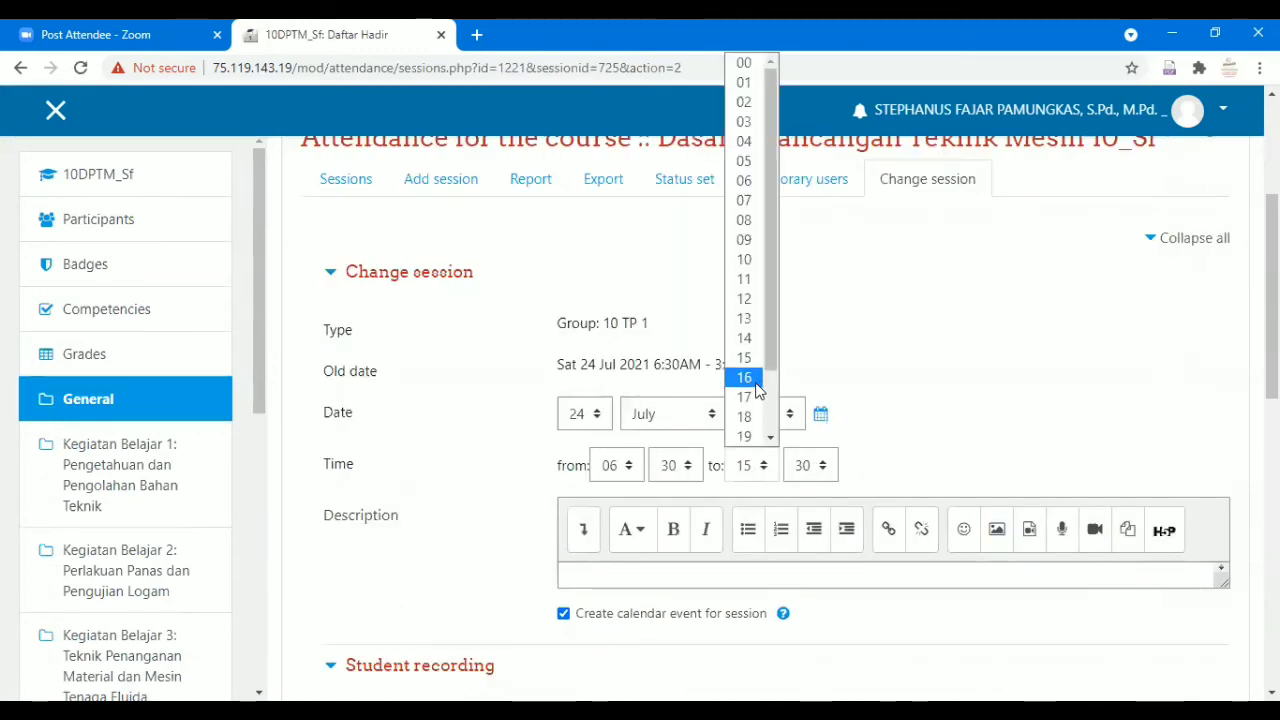
left_click(757, 384)
scroll(776, 495, "down", 2)
scroll(776, 495, "up", 2)
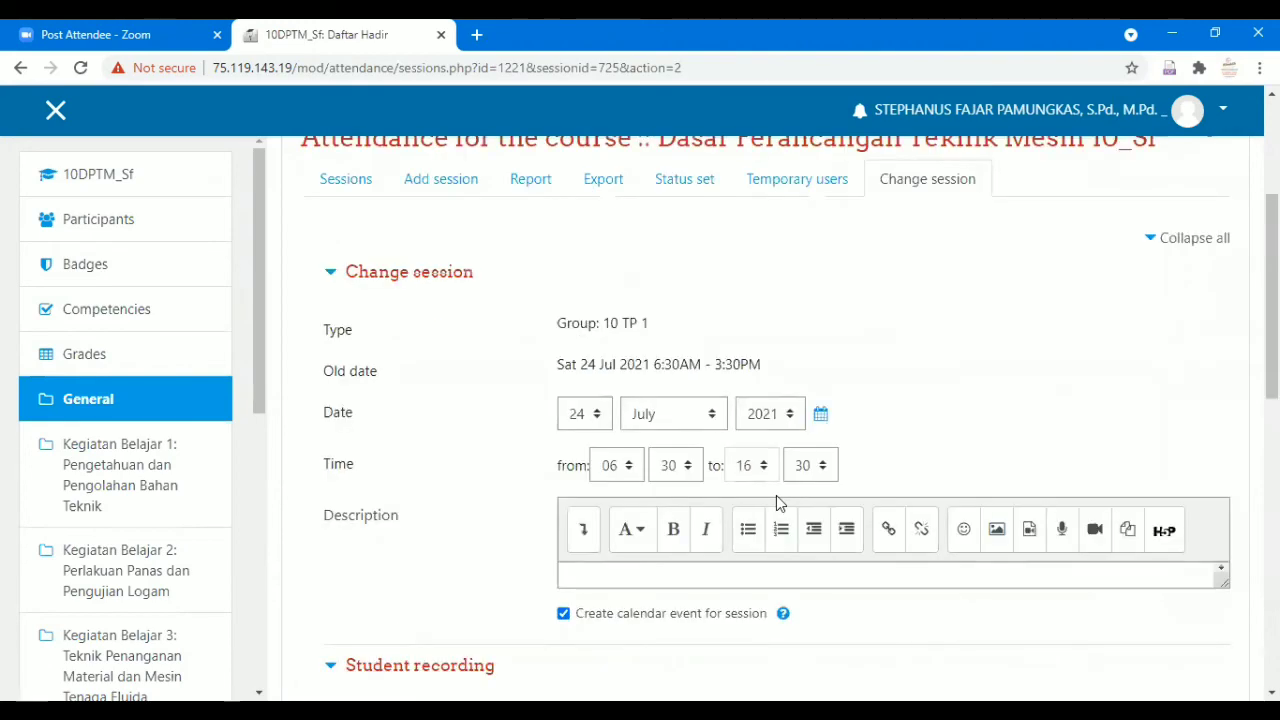
scroll(776, 495, "down", 8)
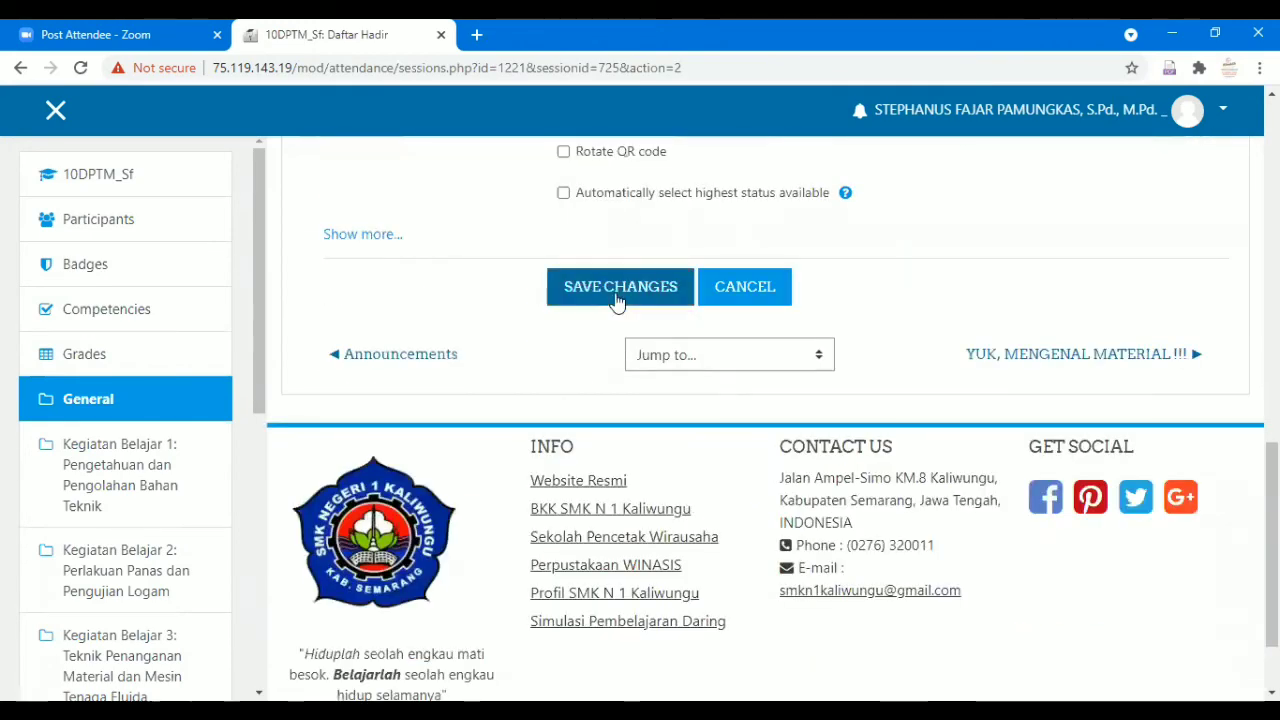
left_click(614, 290)
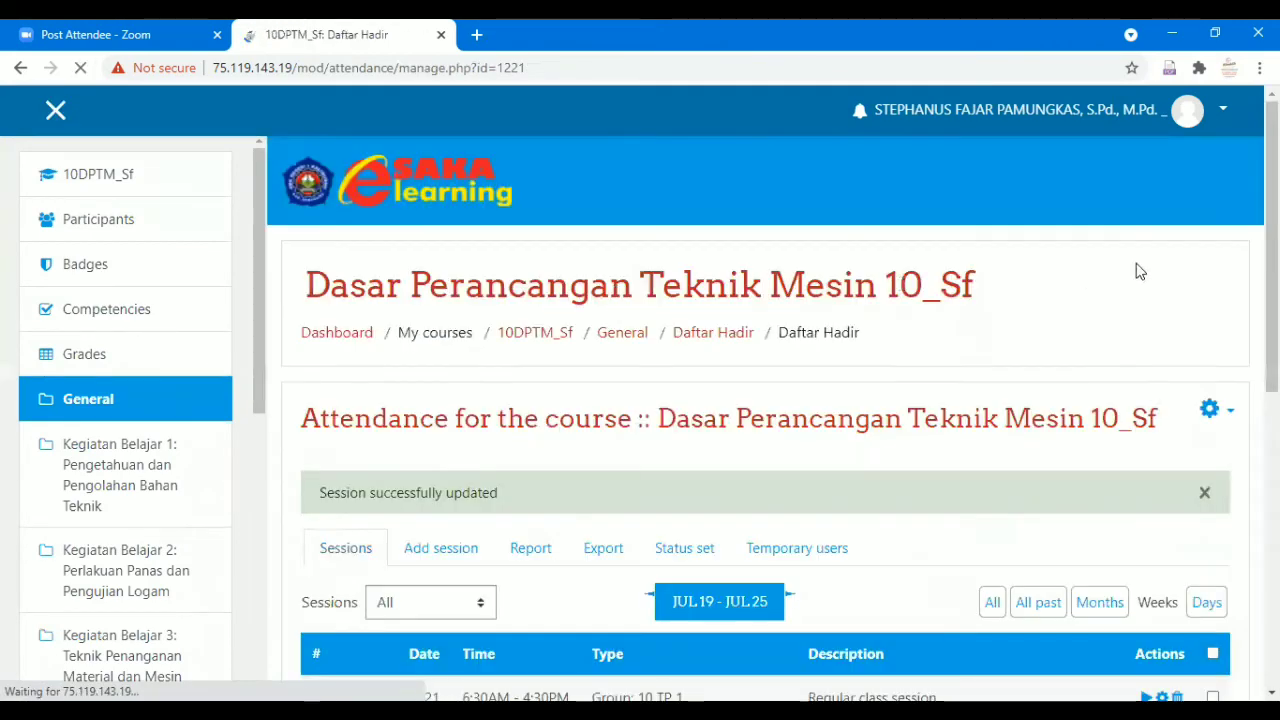
Sign out and log back in with the student account.
left_click(1224, 112)
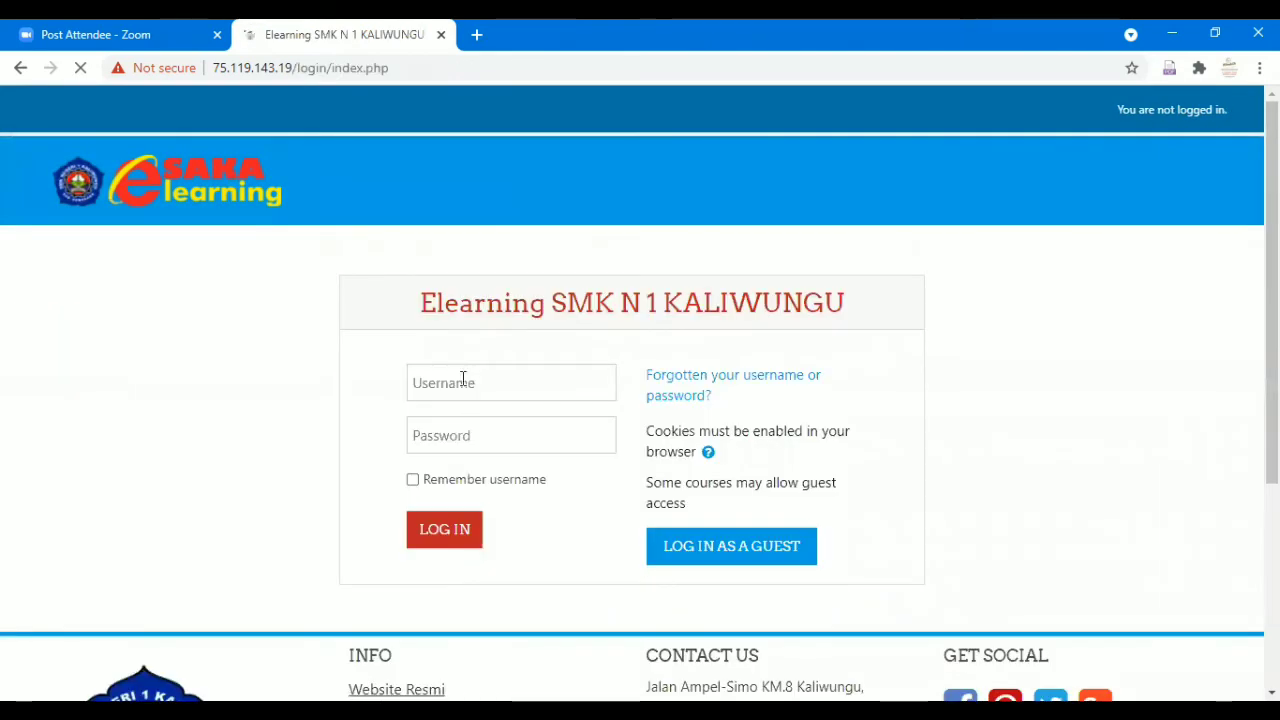
left_click(461, 383)
type("K")
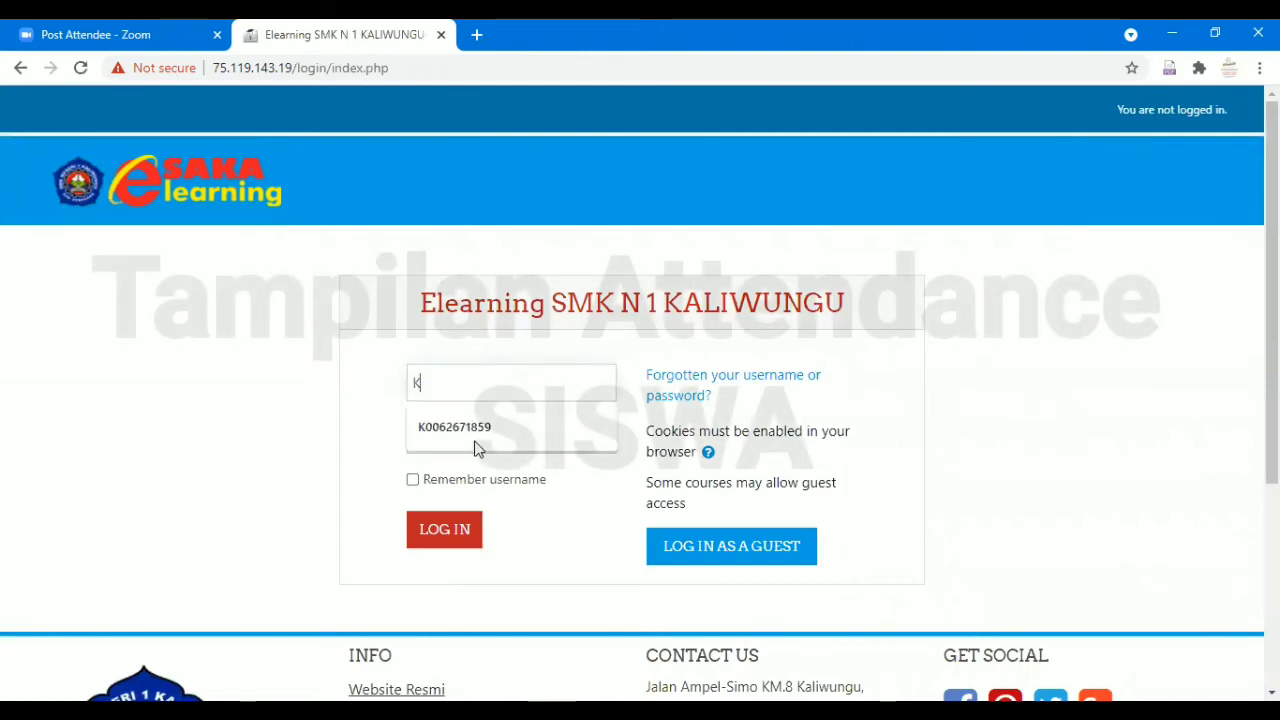
left_click(466, 427)
left_click(466, 433)
type("••••••")
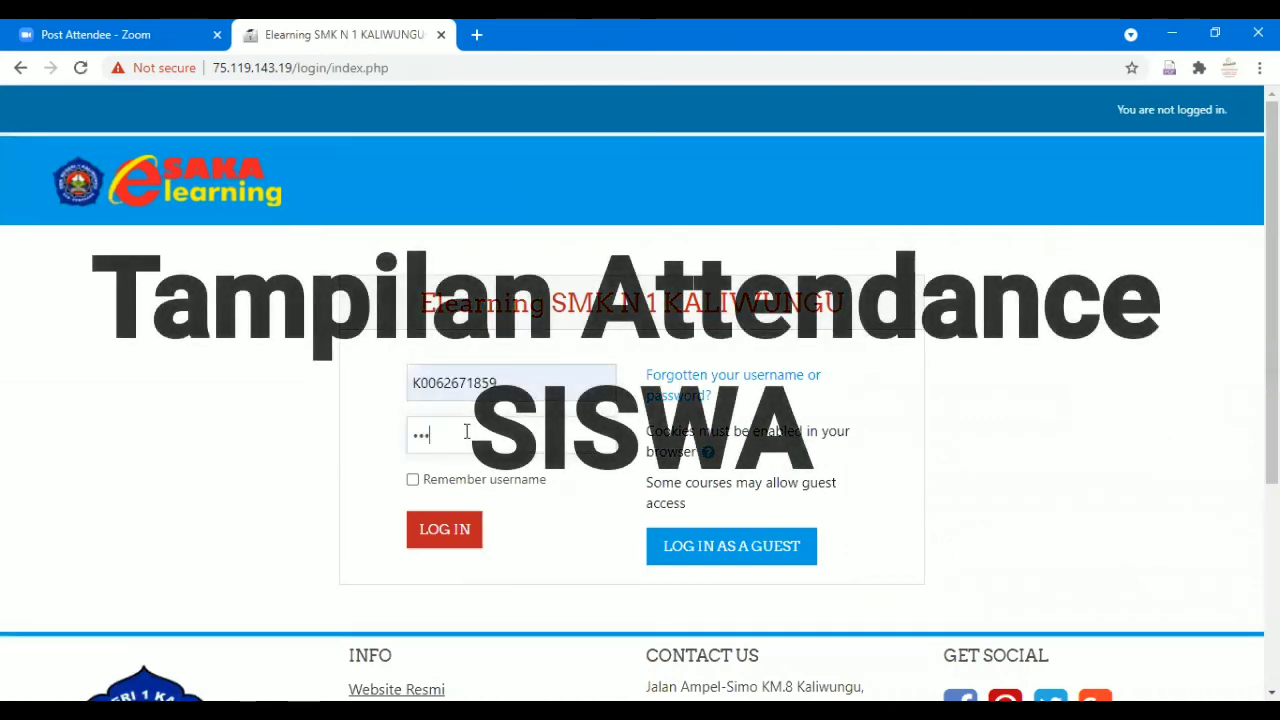
type("••")
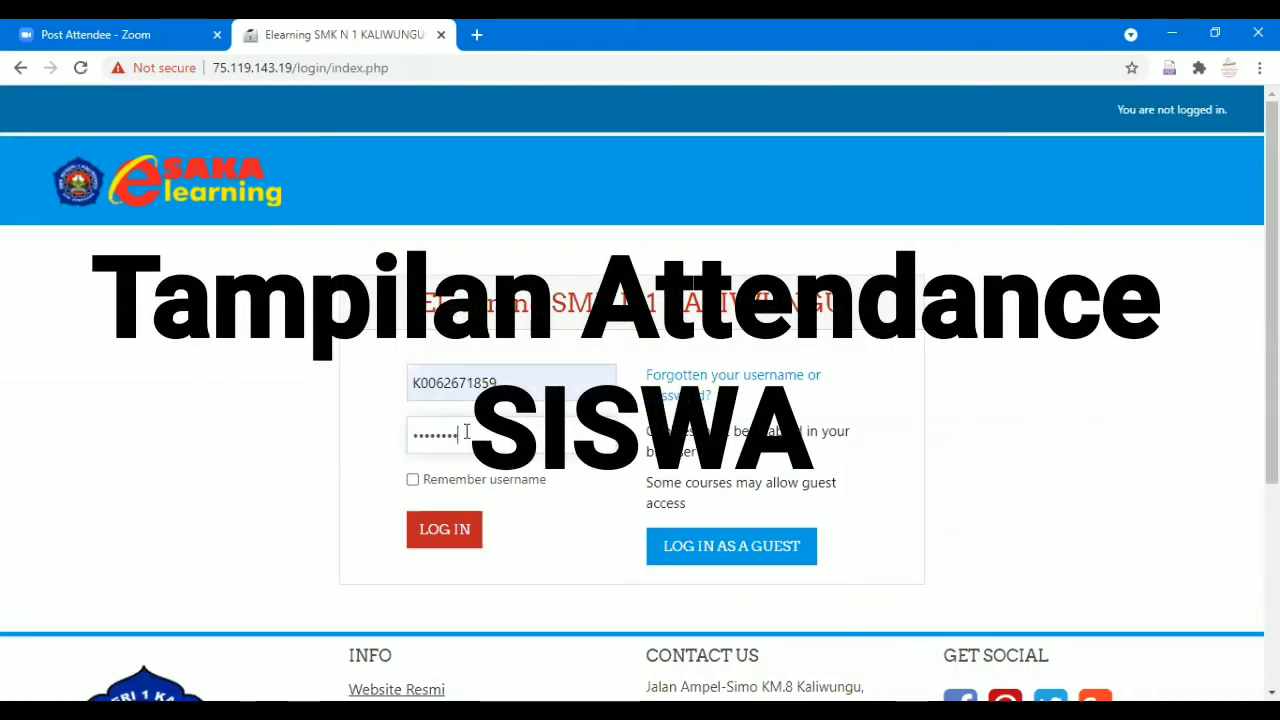
left_click(444, 527)
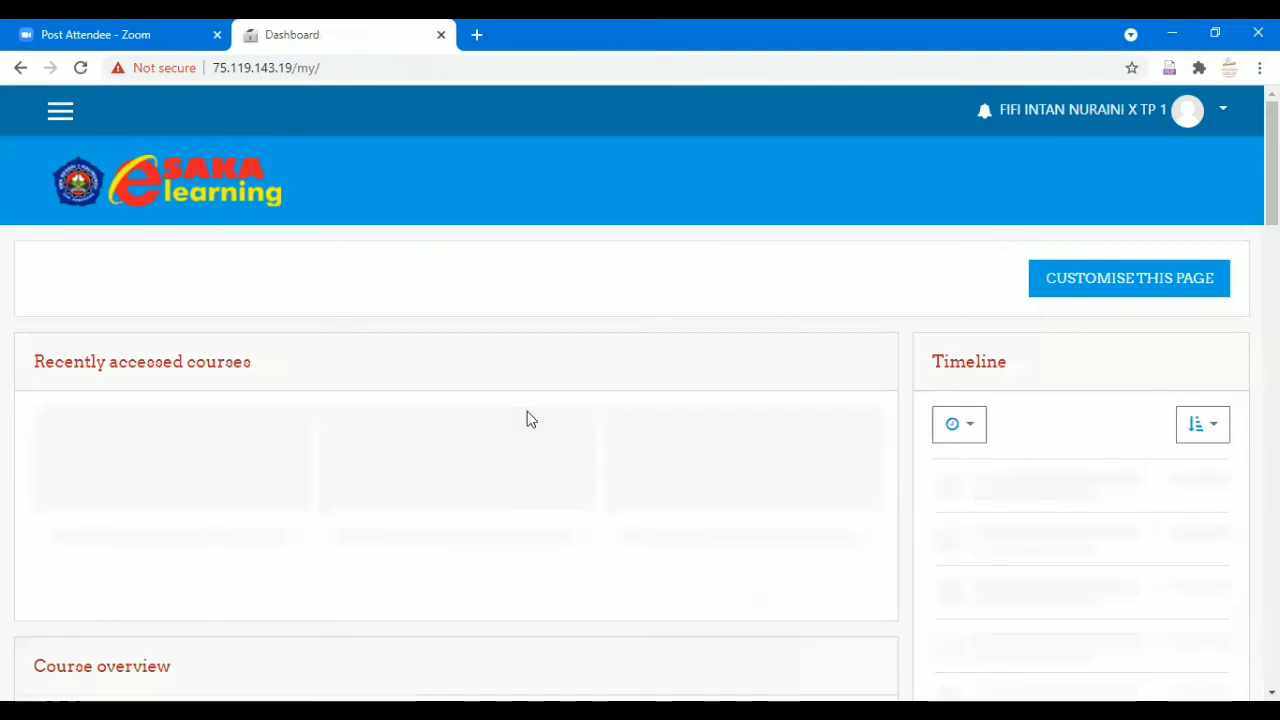
Open the course and the attendance form for the 24 July session.
scroll(345, 441, "down", 2)
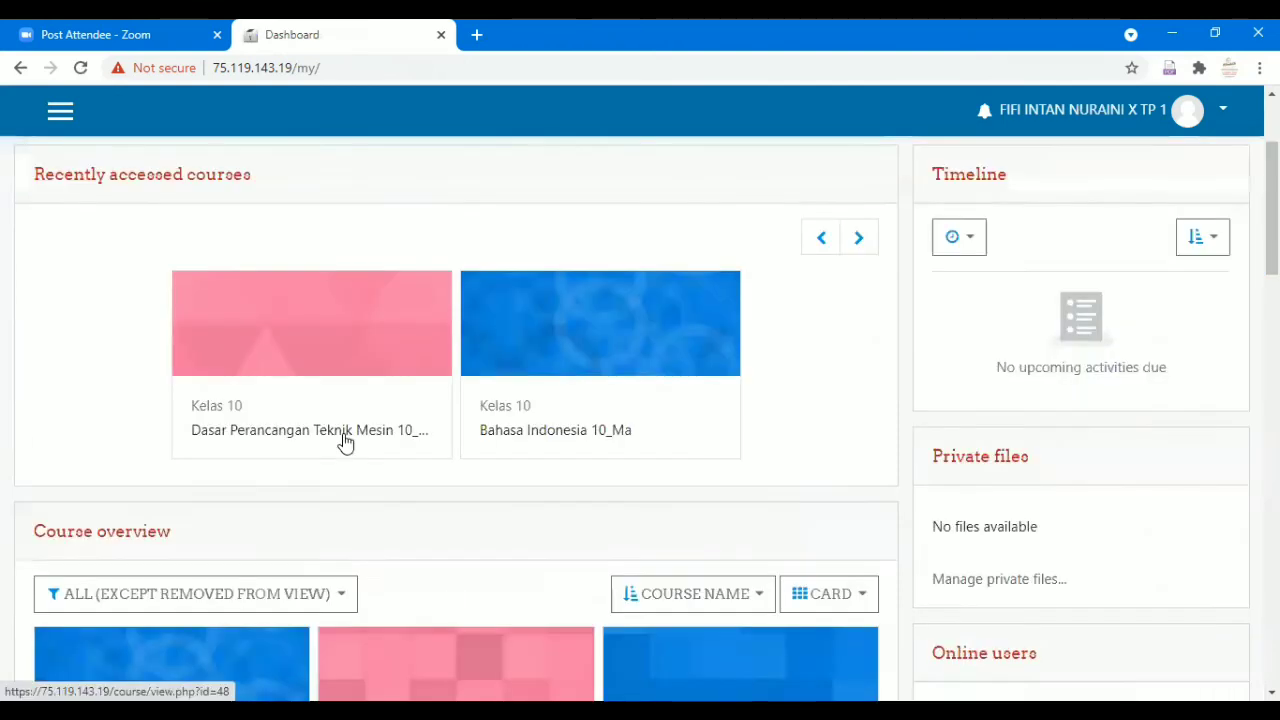
left_click(345, 441)
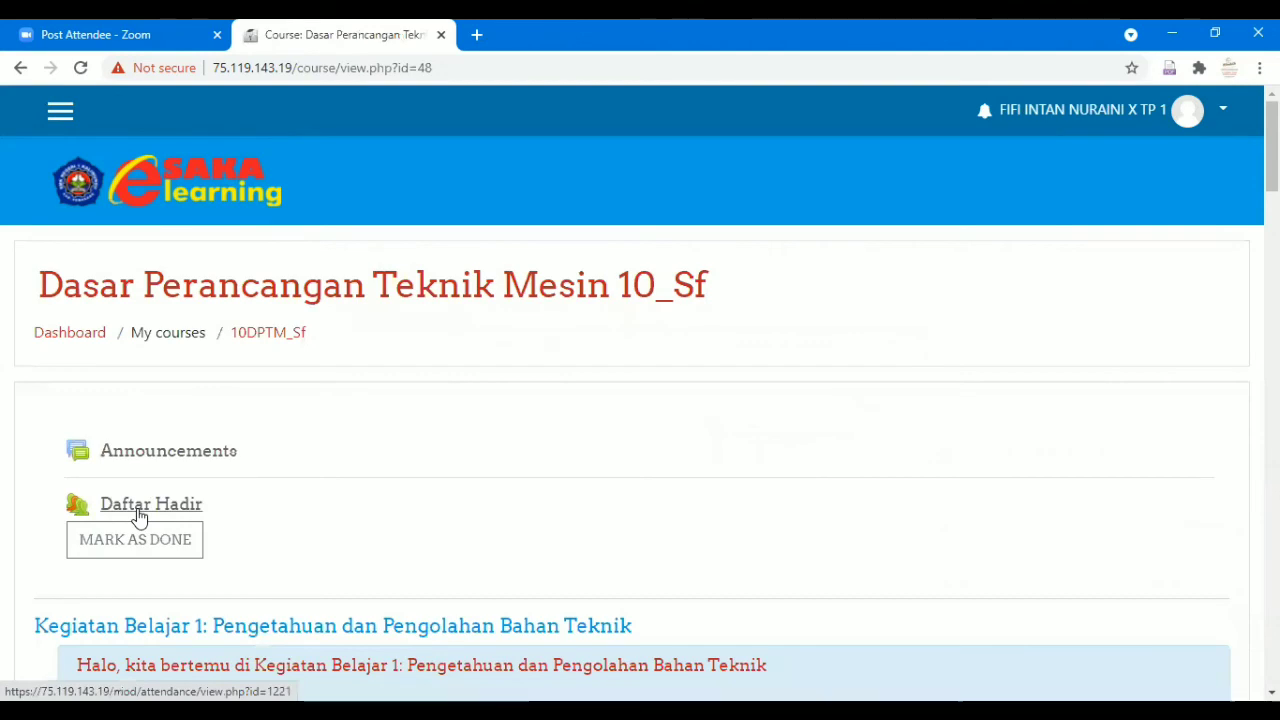
scroll(1000, 386, "down", 2)
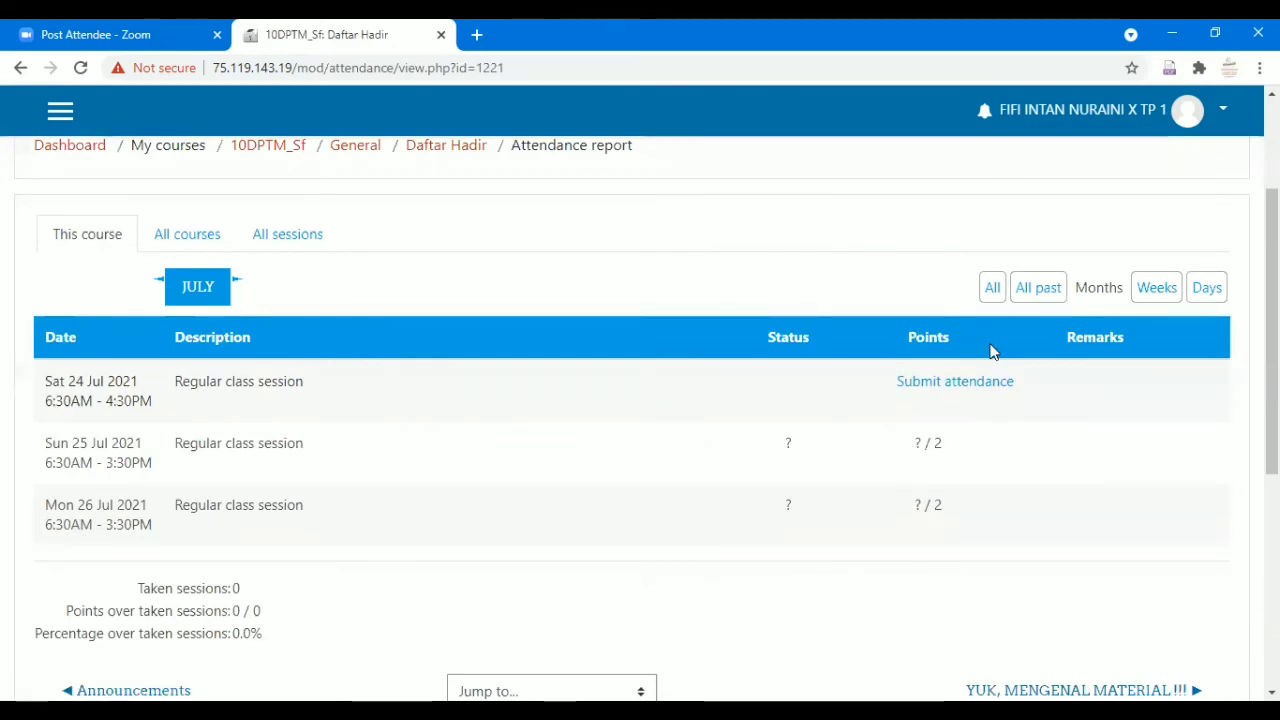
left_click(926, 391)
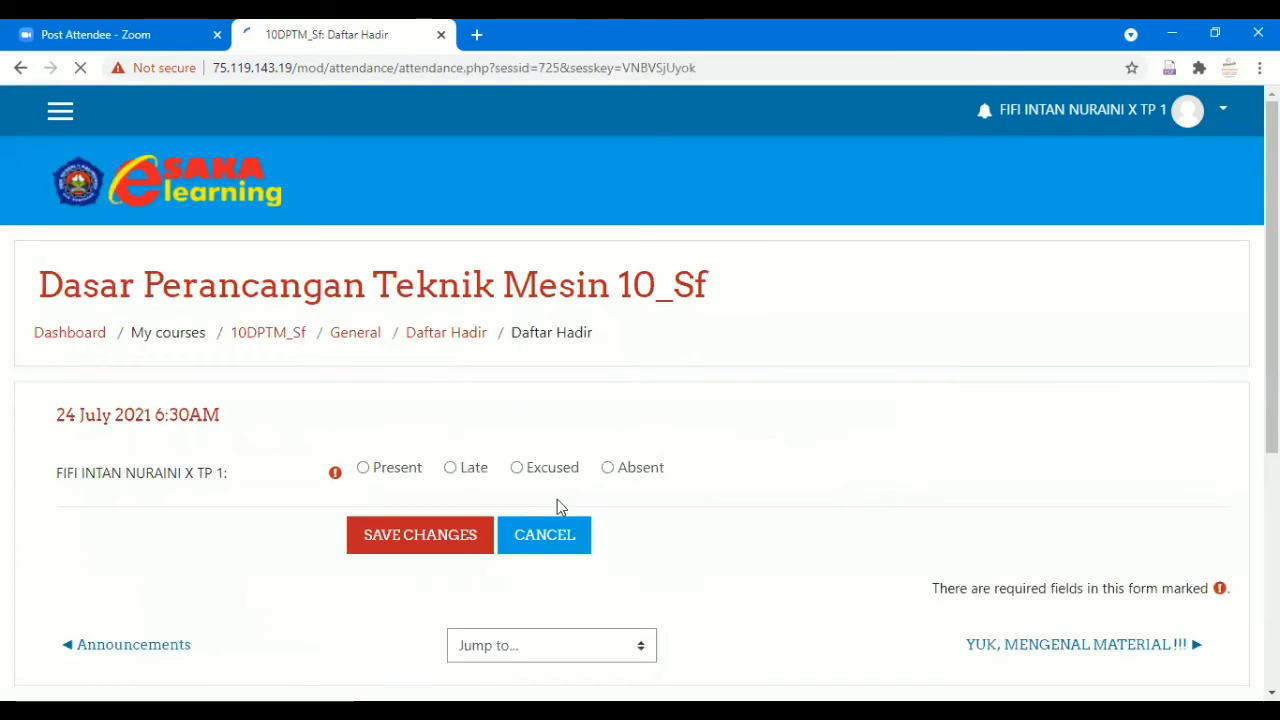
Record the student's attendance as Present and save it, earning 2/2 points.
left_click(452, 469)
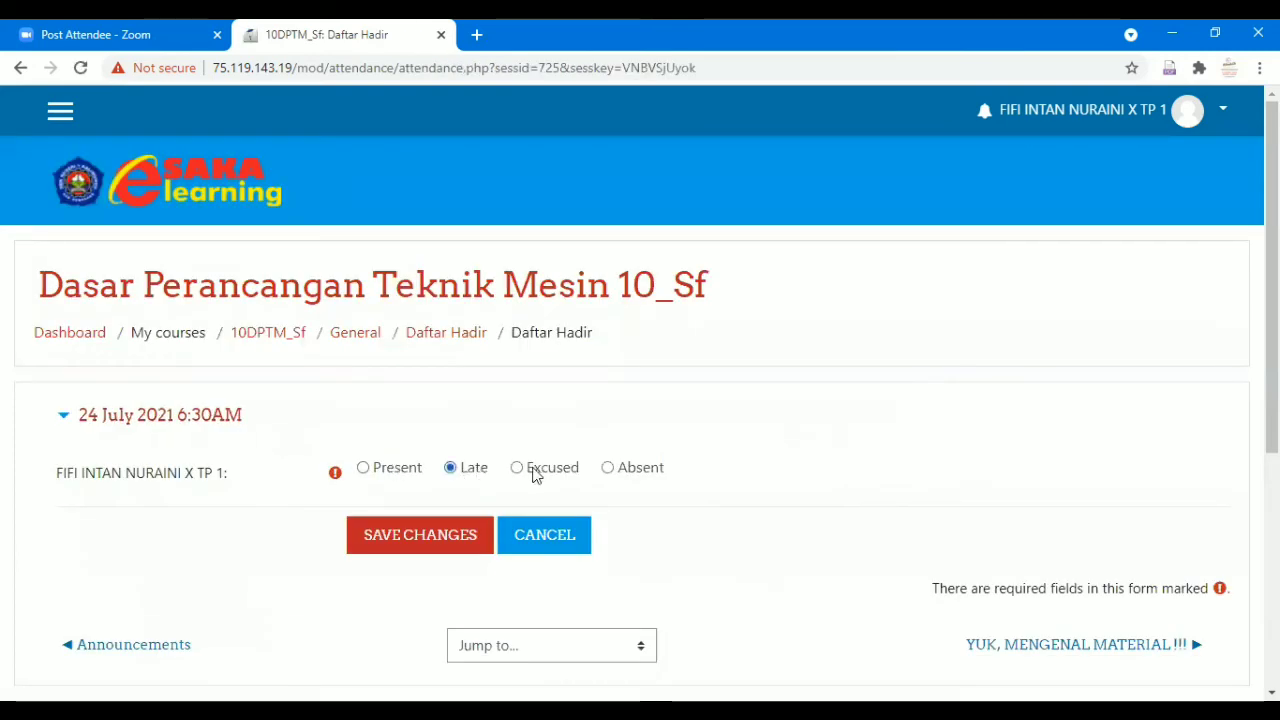
left_click(606, 469)
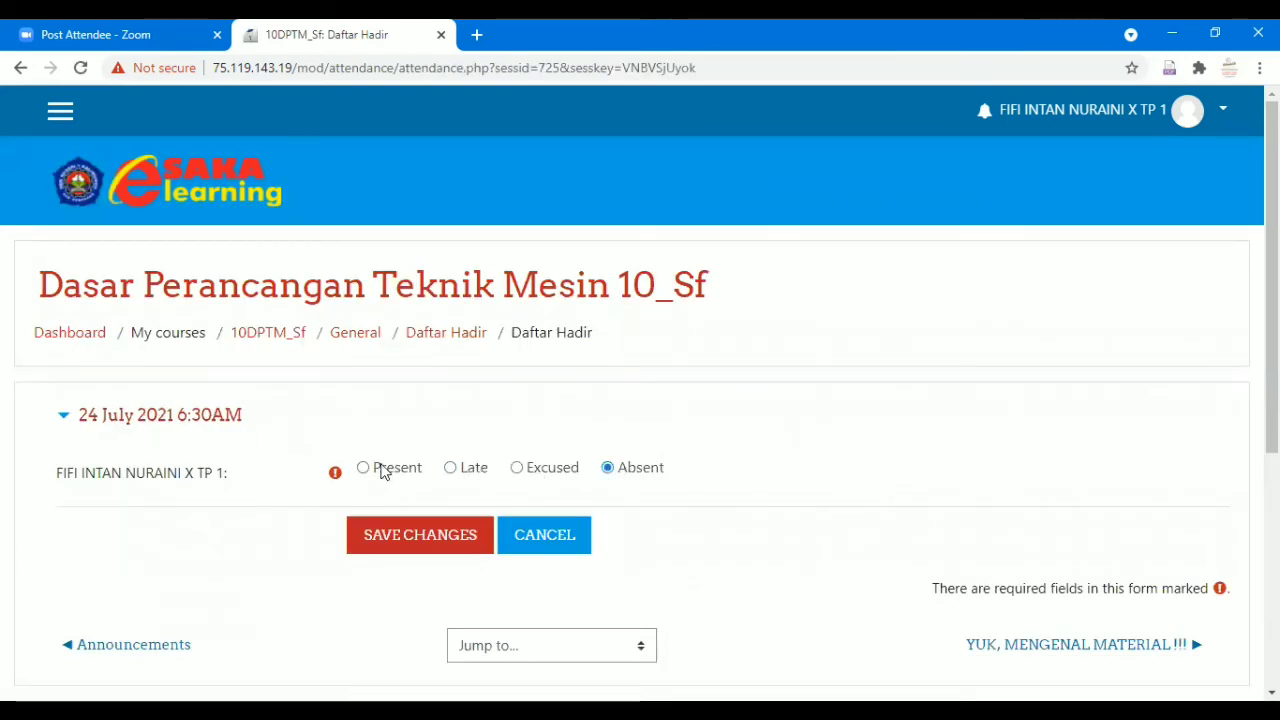
left_click(450, 469)
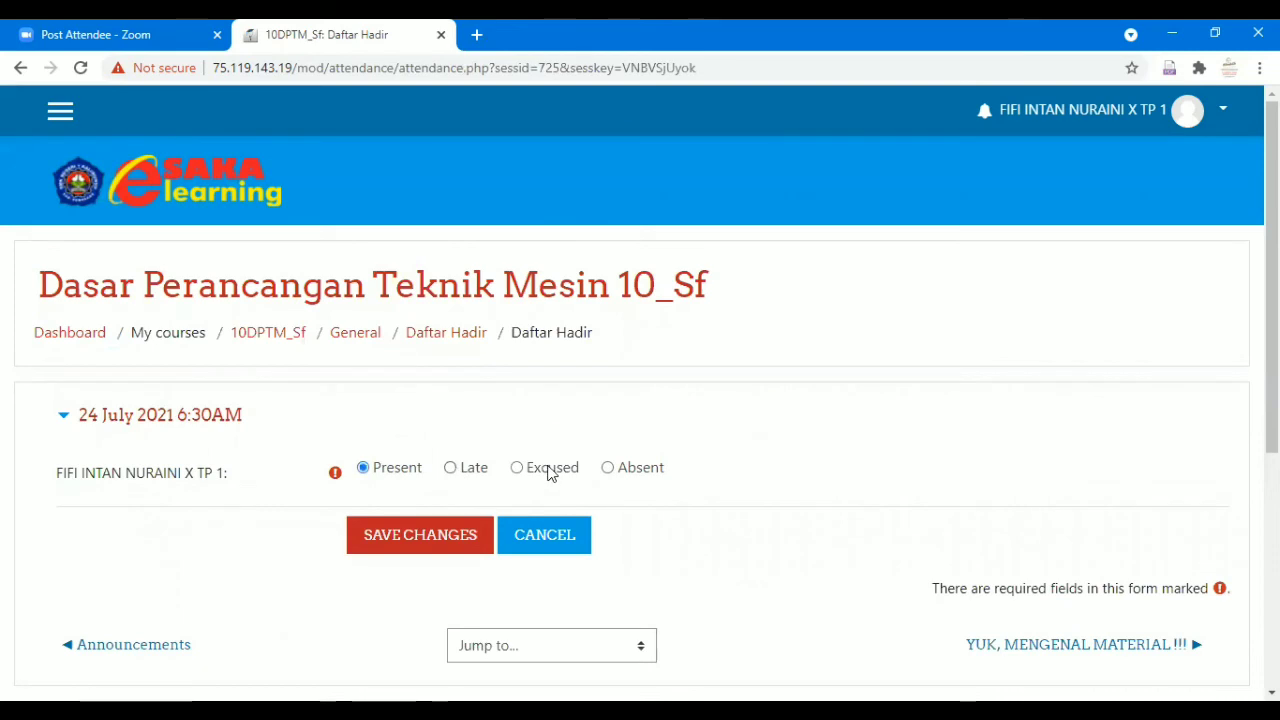
left_click(611, 469)
left_click(534, 469)
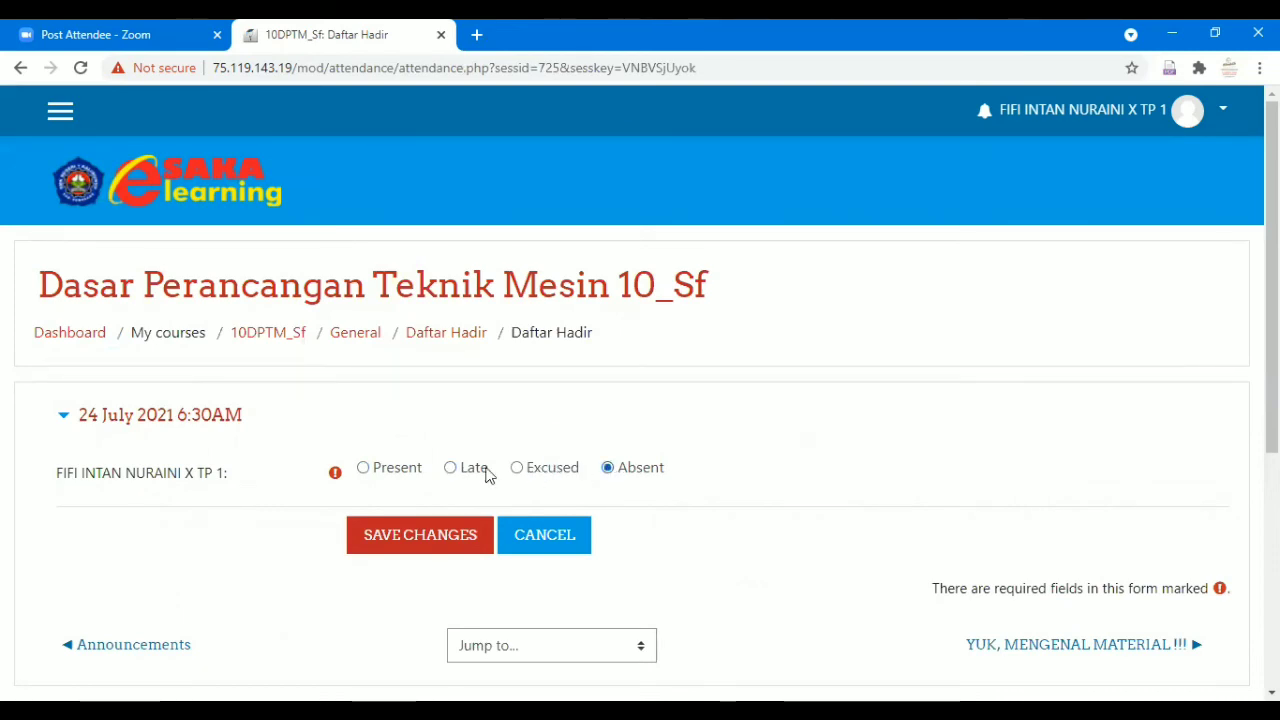
left_click(403, 470)
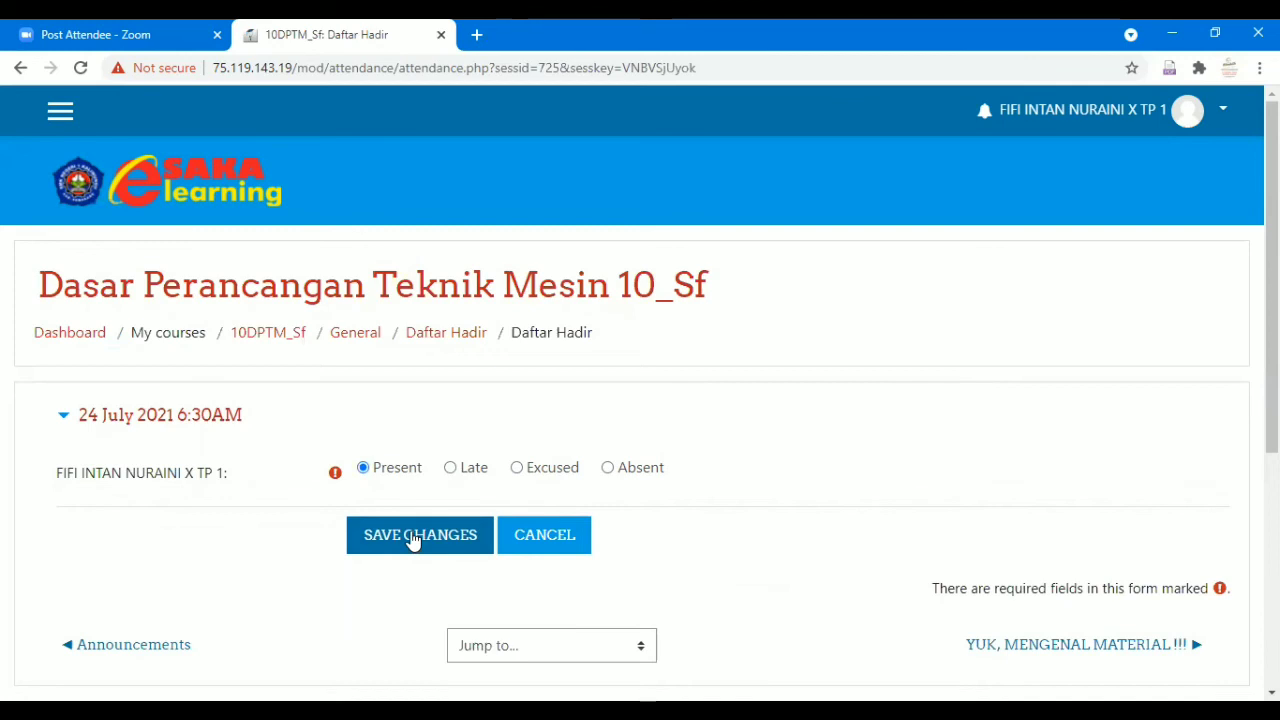
left_click(409, 537)
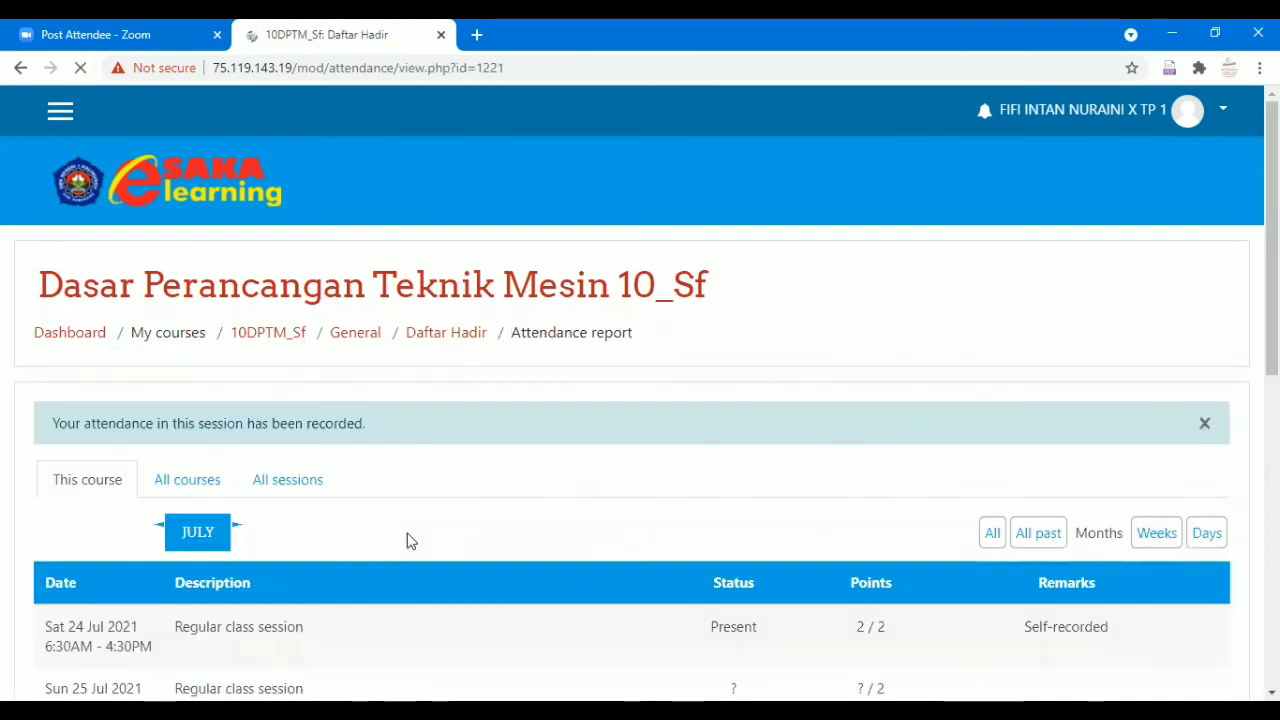
scroll(434, 511, "down", 4)
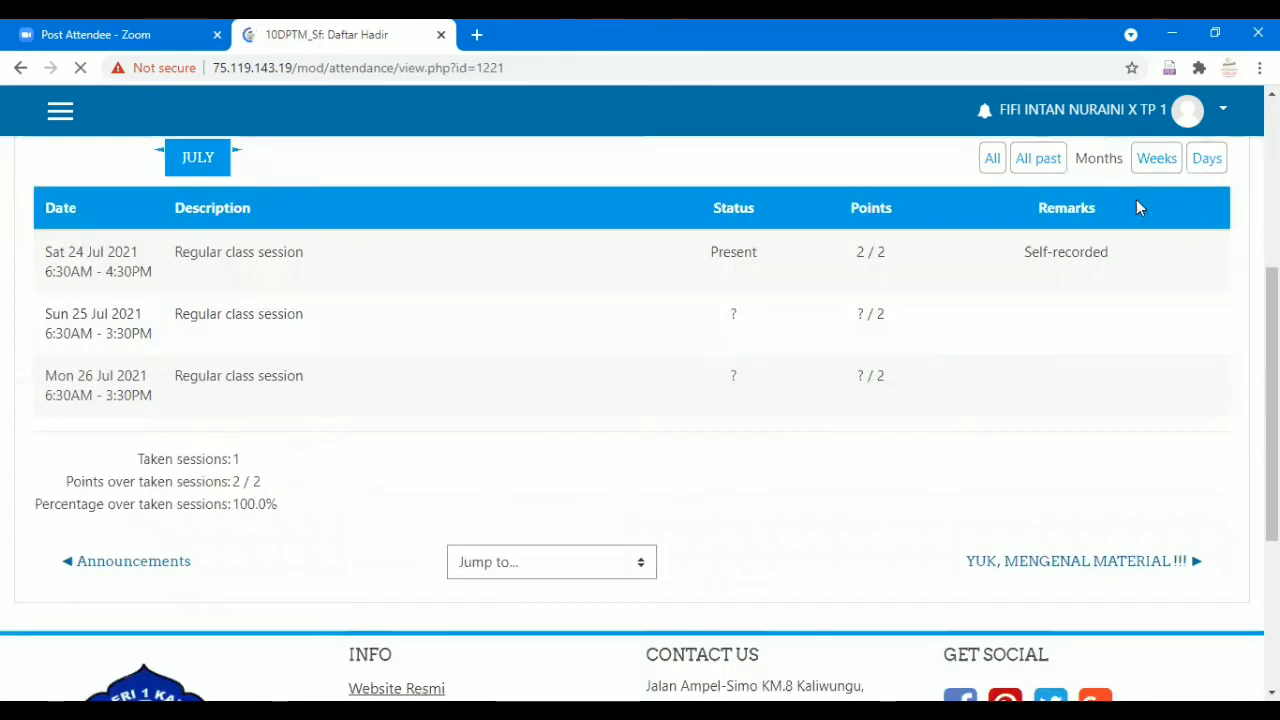
scroll(1123, 343, "up", 4)
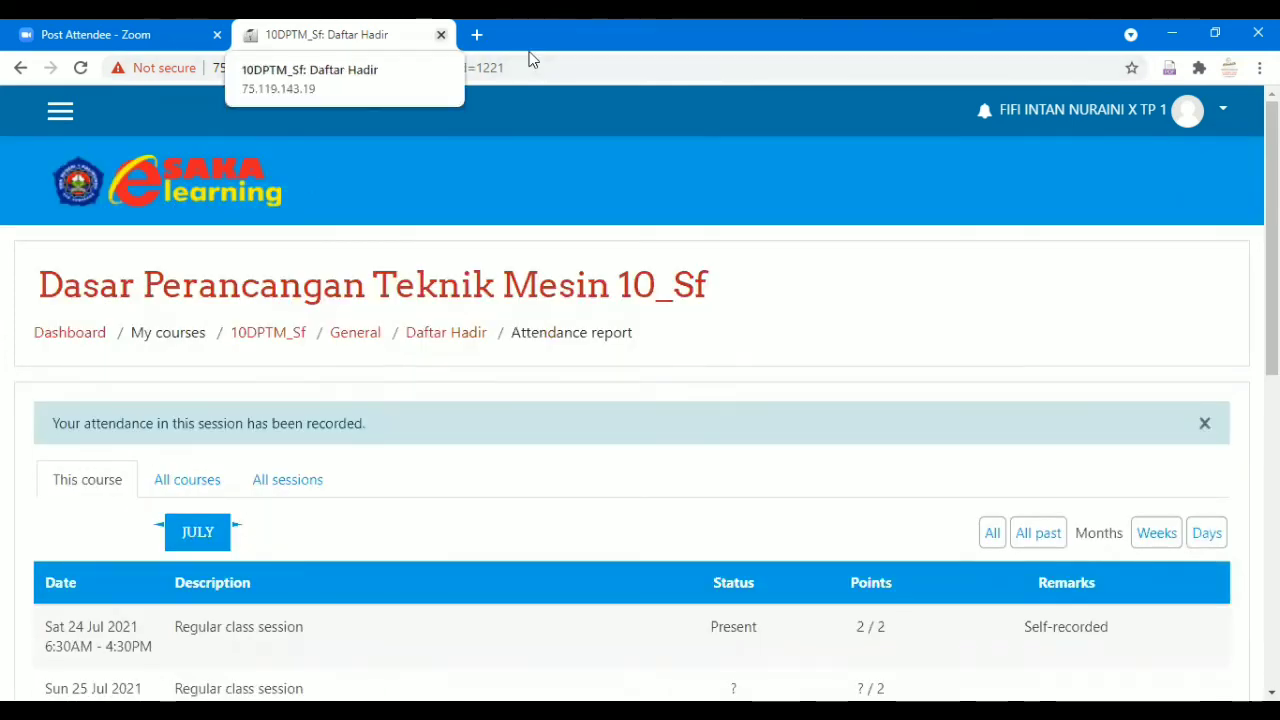
Sign out of the student account and log in as the teacher.
left_click(1222, 115)
left_click(1162, 339)
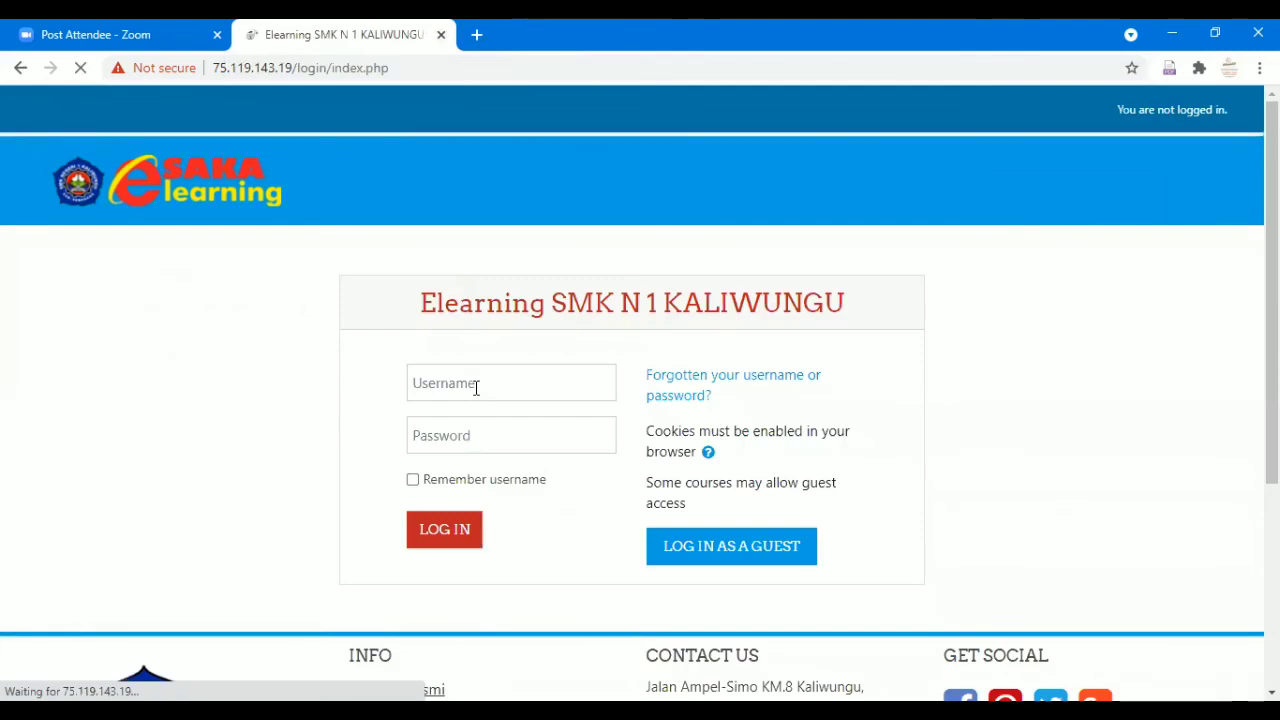
left_click(476, 388)
left_click(469, 427)
left_click(468, 428)
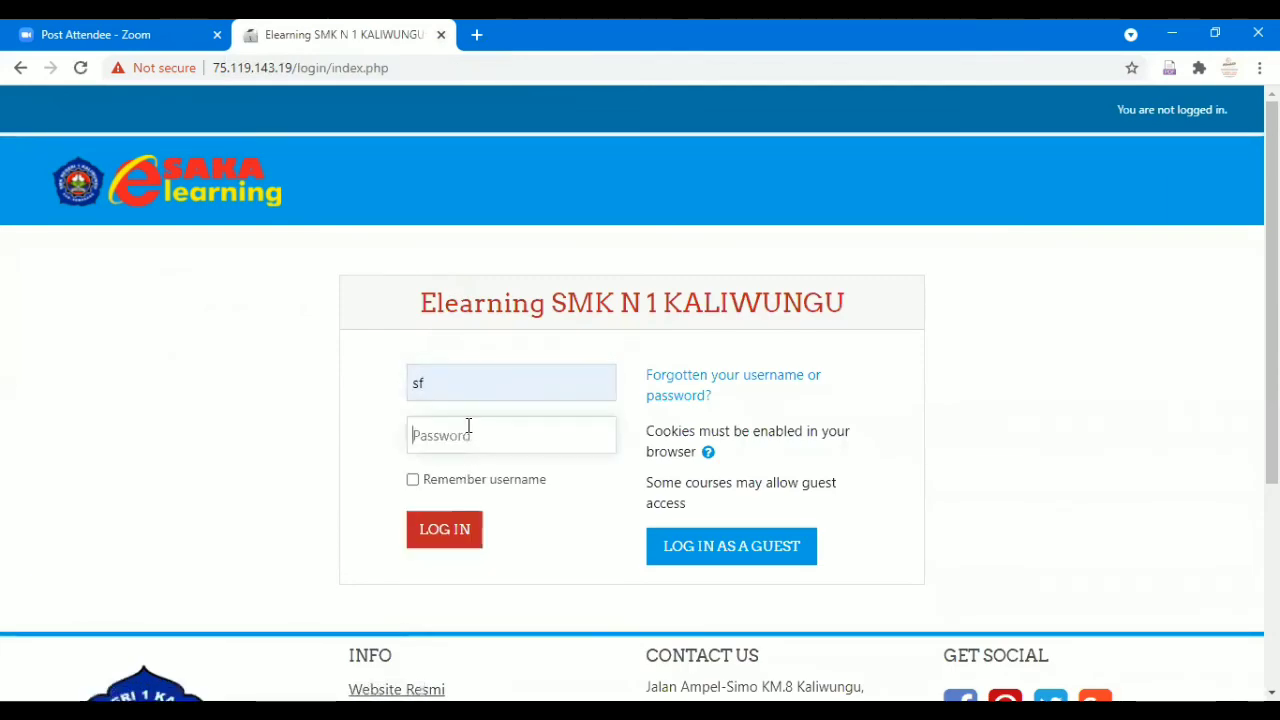
type("*******")
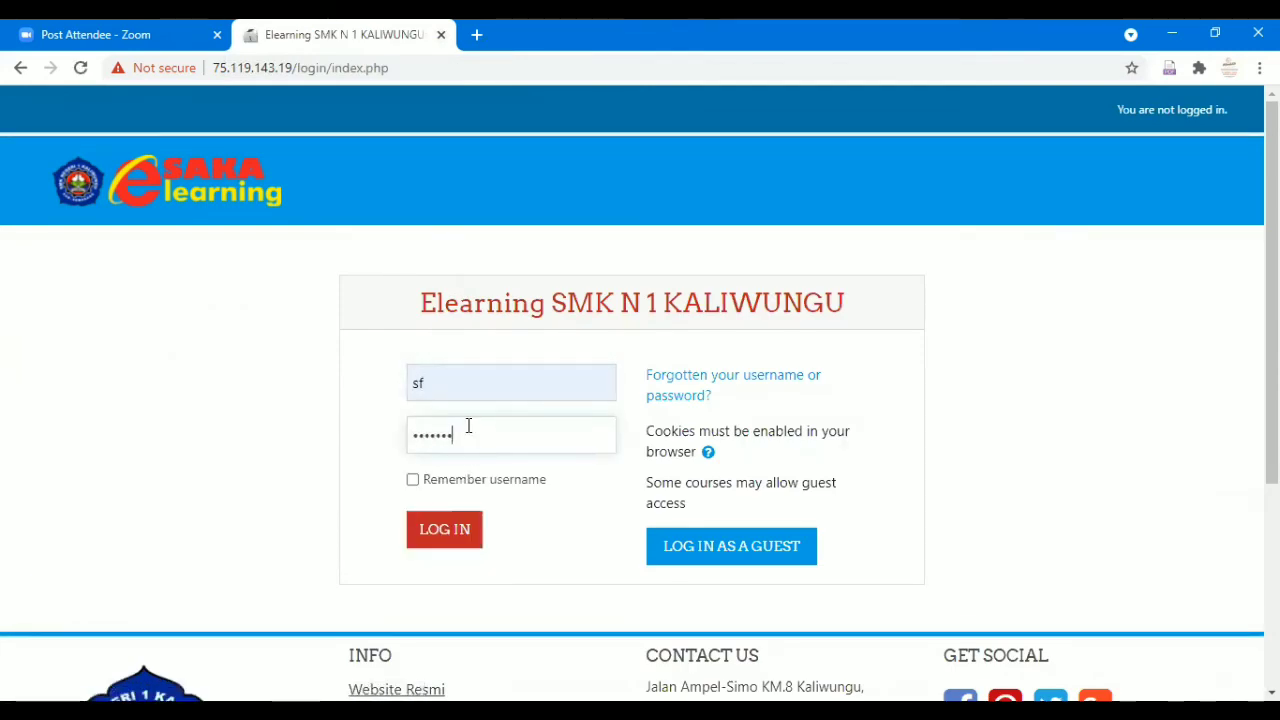
type("*")
key("Return")
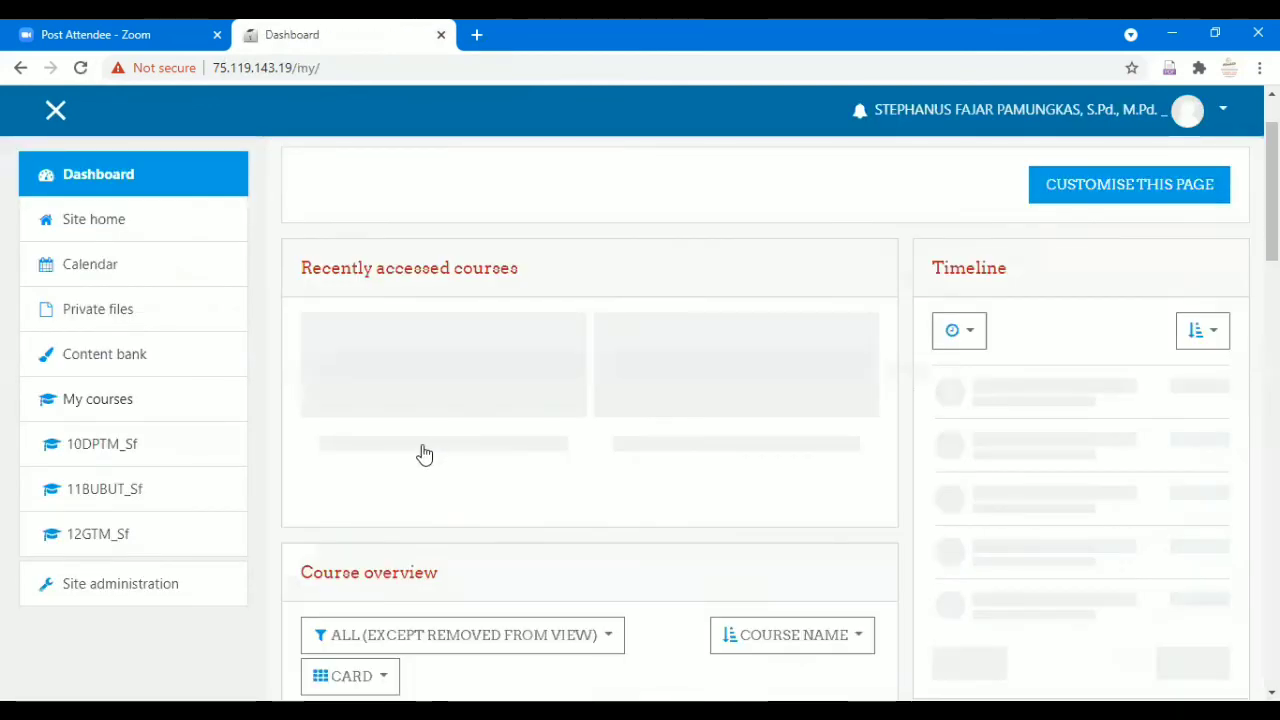
Open the Dasar Perancangan Teknik Mesin 10_Sf course's Daftar Hadir status set.
scroll(405, 528, "down", 1)
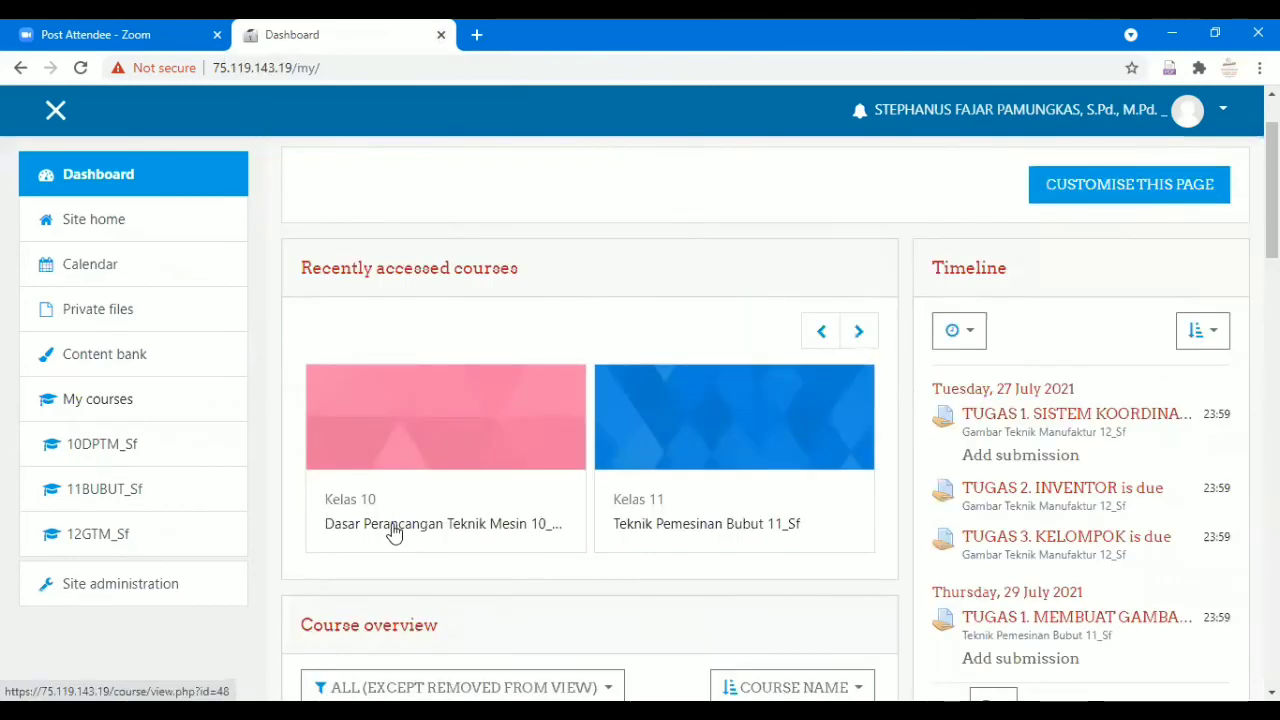
left_click(395, 533)
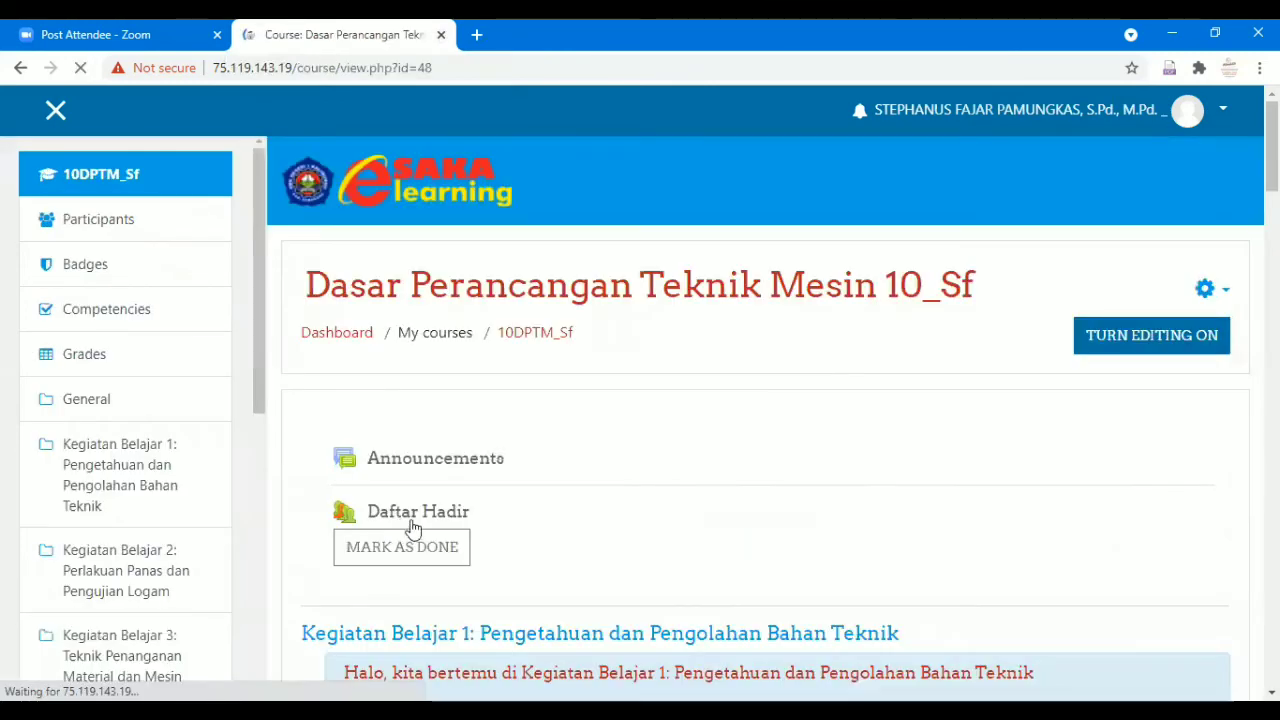
left_click(412, 522)
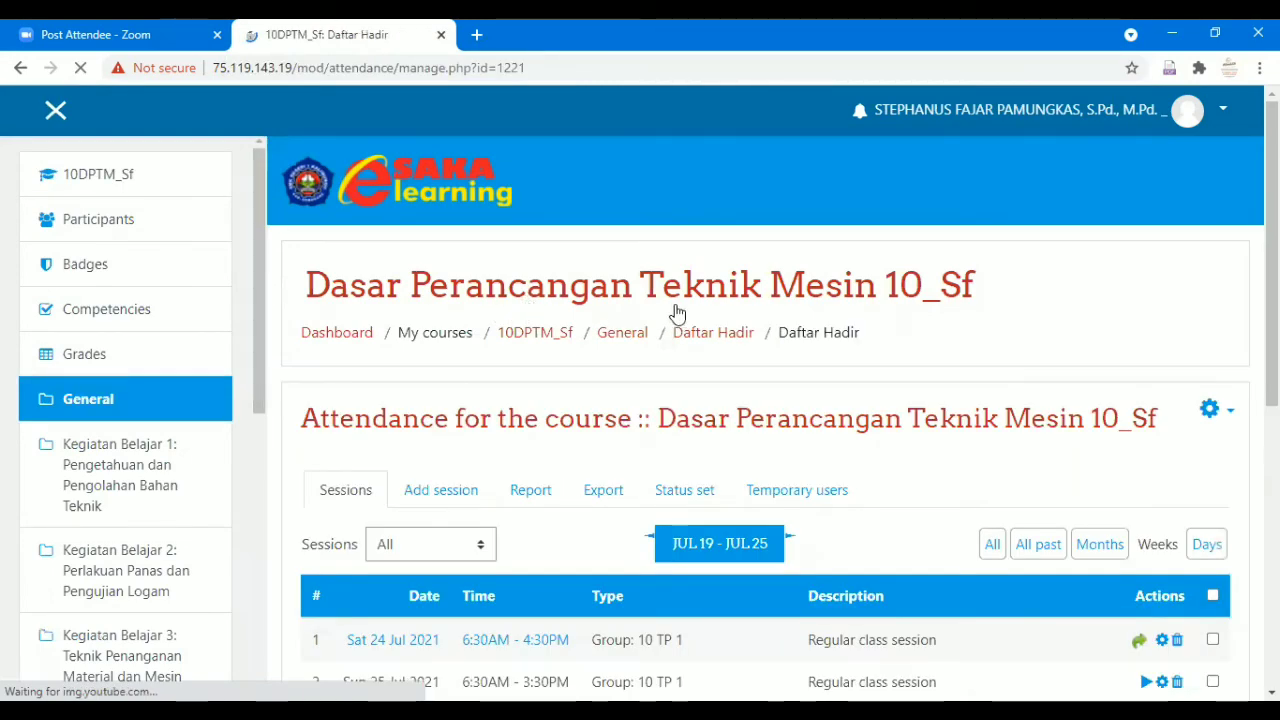
scroll(700, 345, "down", 4)
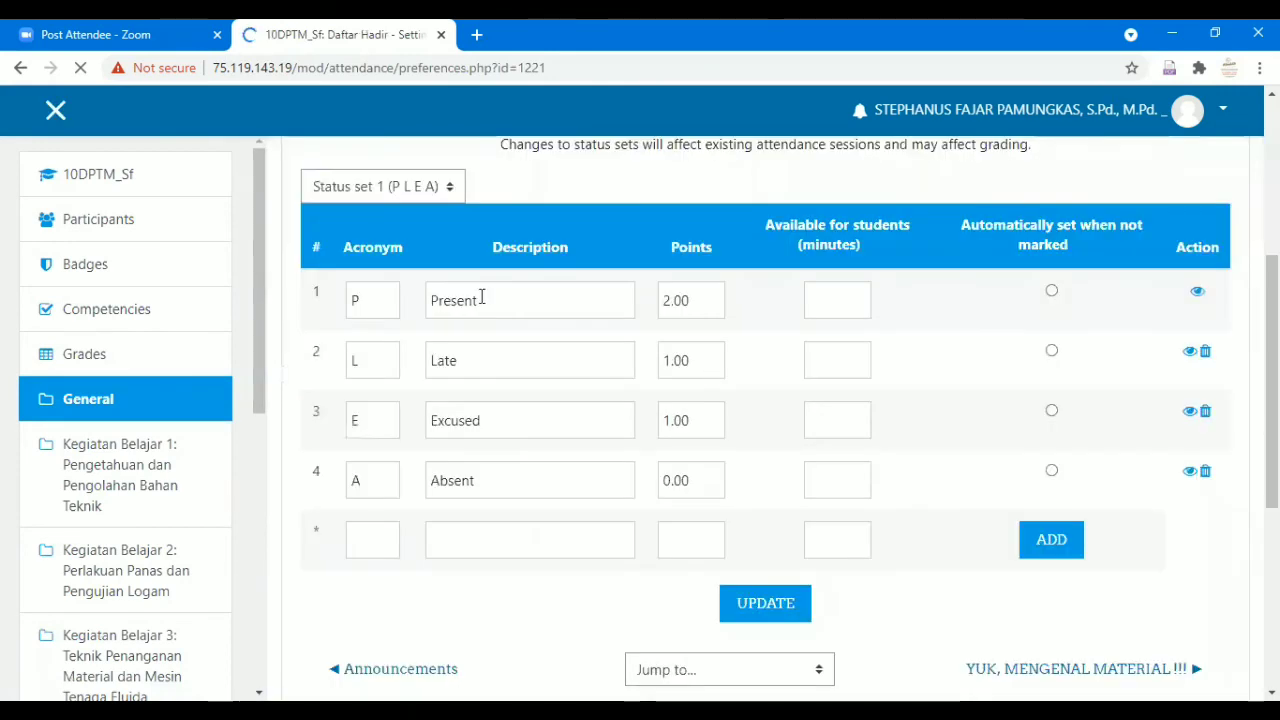
Rename the first status from P Present to H Hadir.
double_click(358, 302)
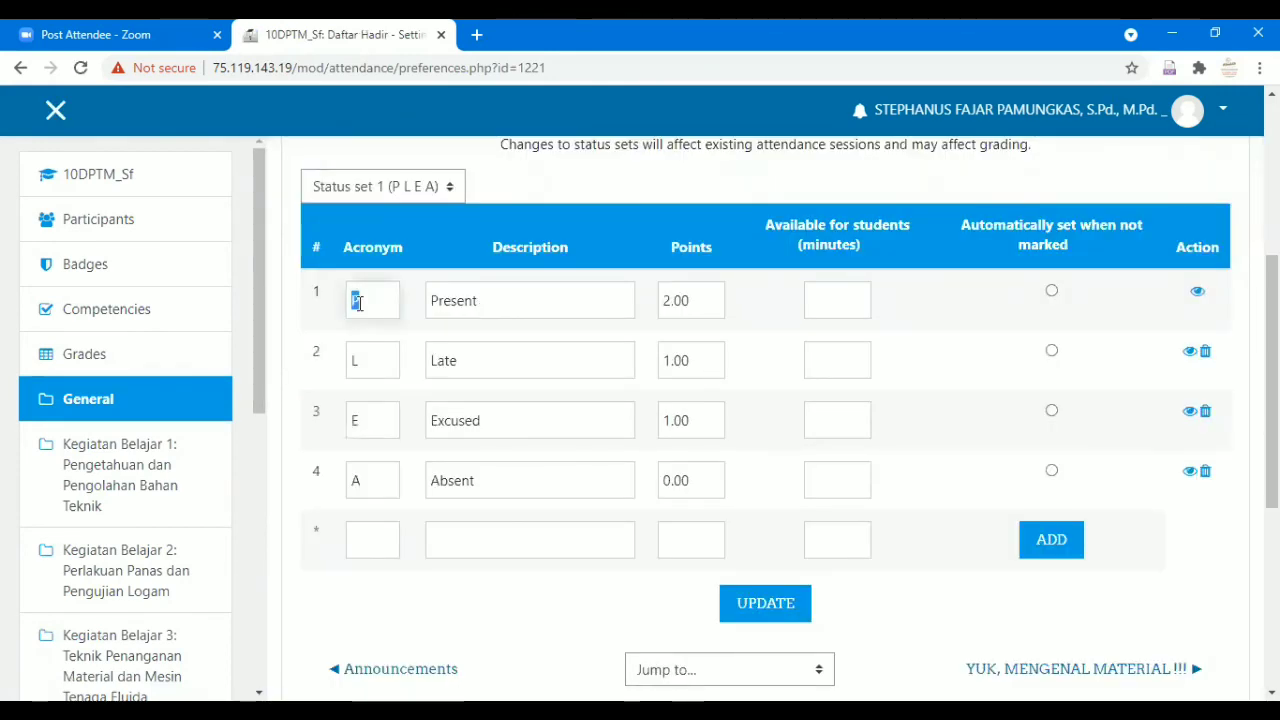
scroll(517, 370, "up", 3)
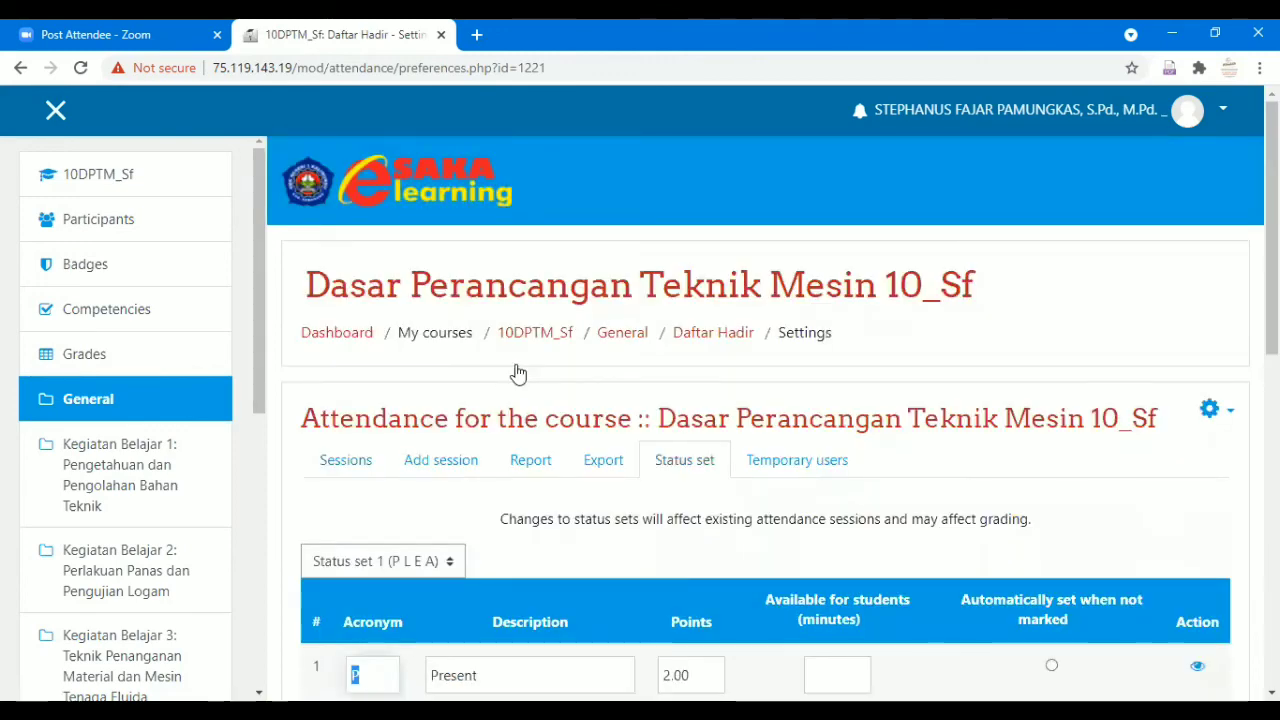
scroll(500, 378, "down", 1)
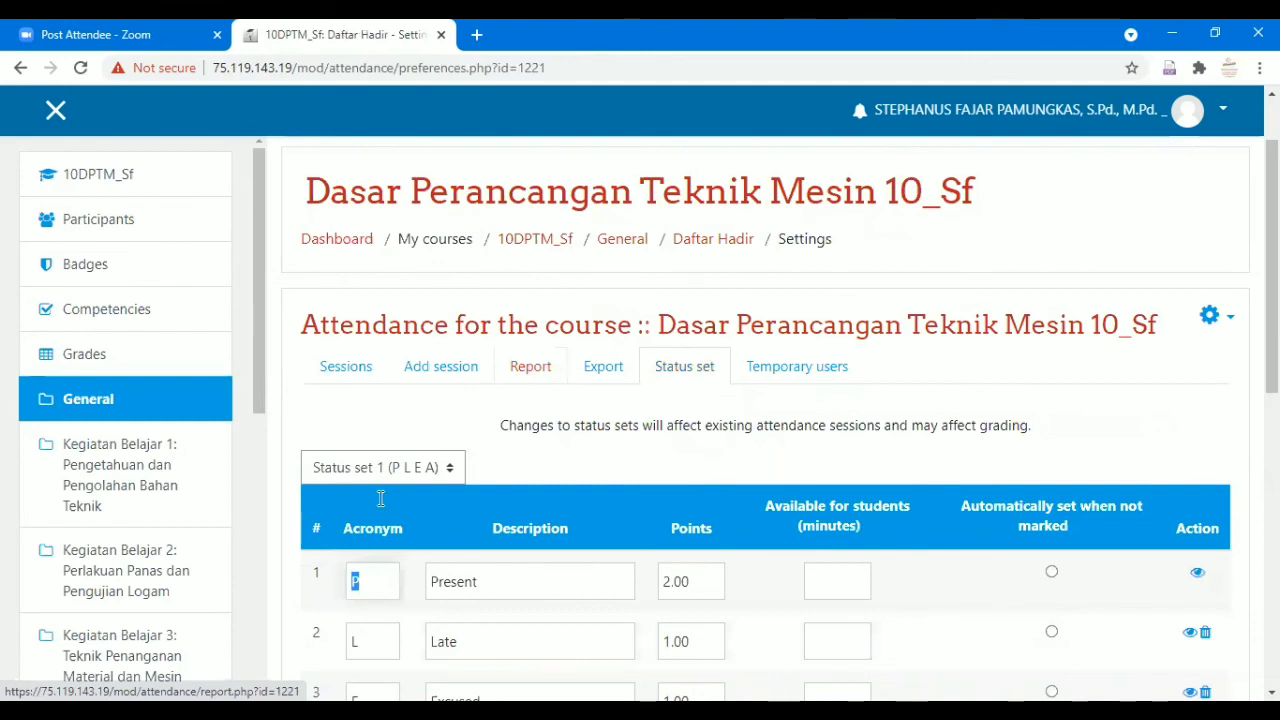
type("H")
scroll(381, 498, "down", 1)
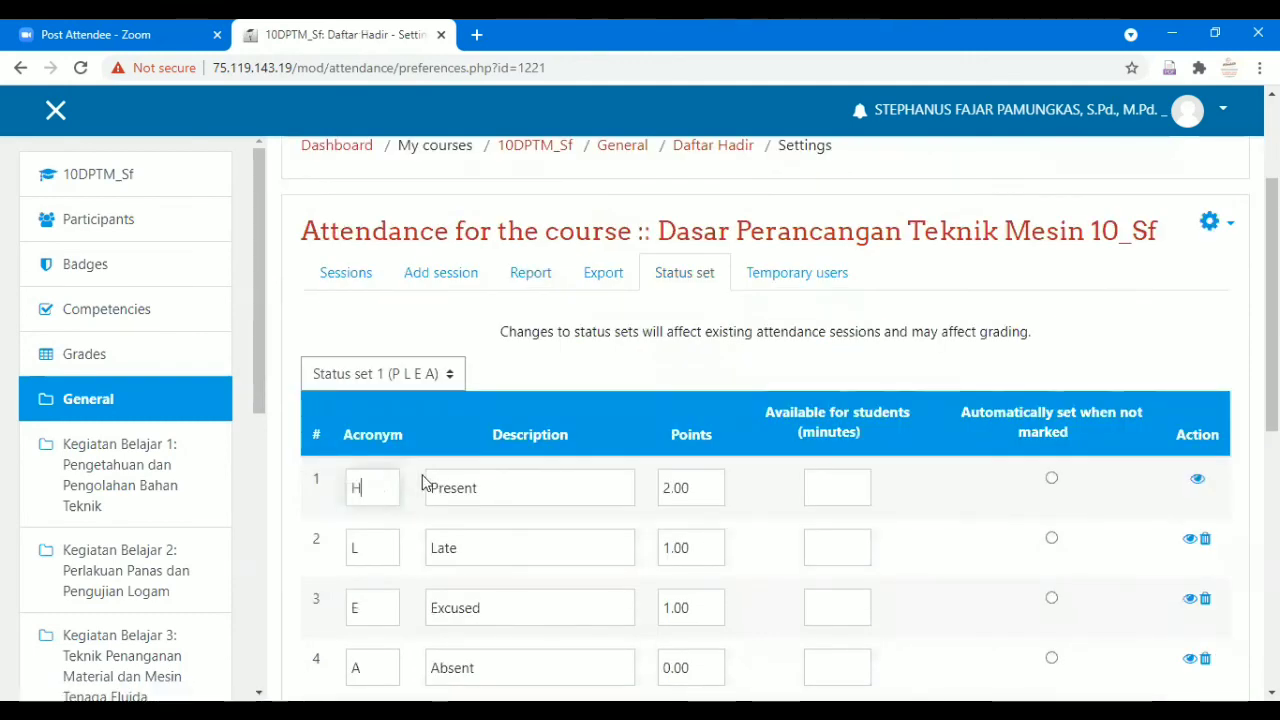
key("Tab")
type("Hadir")
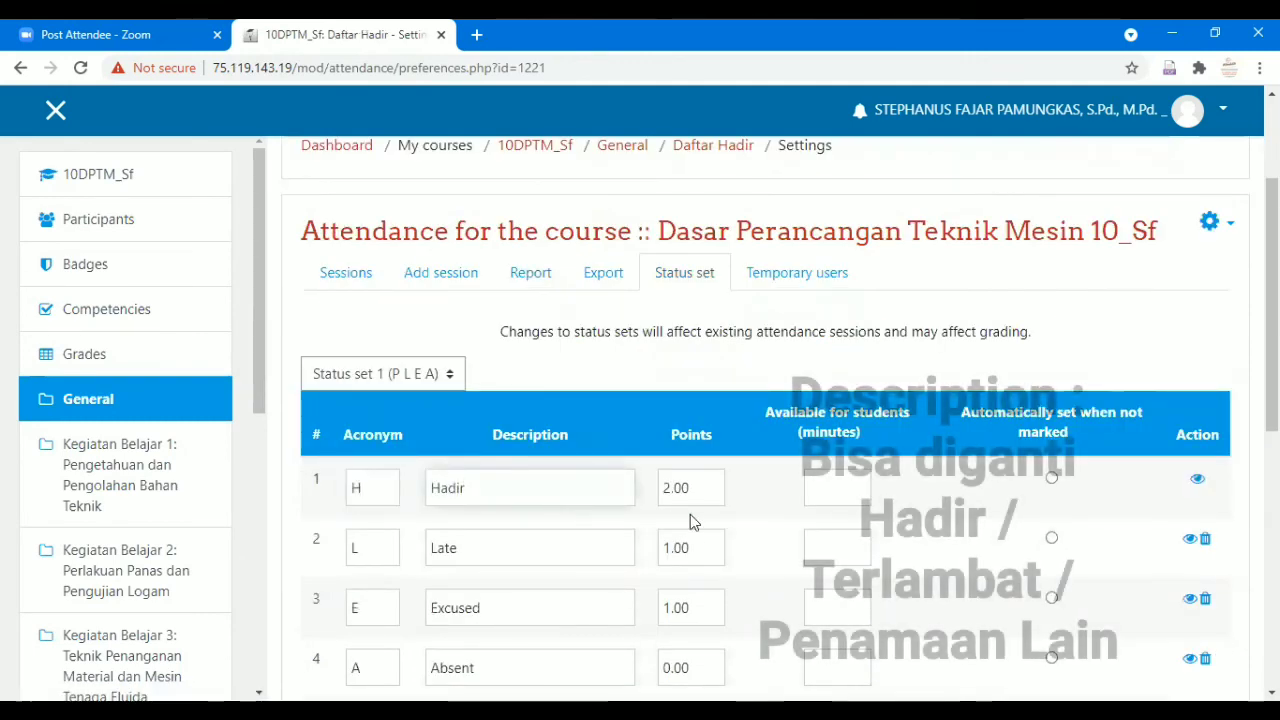
scroll(500, 491, "down", 1)
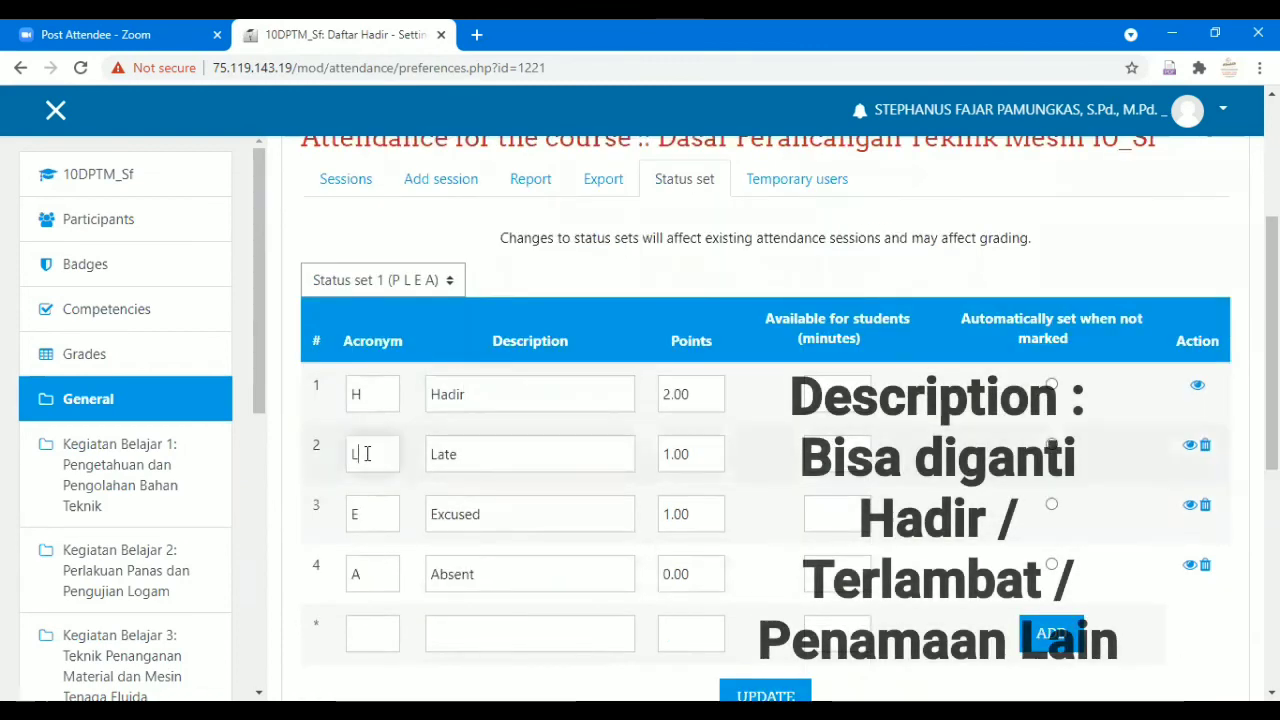
left_click_drag(366, 453, 338, 458)
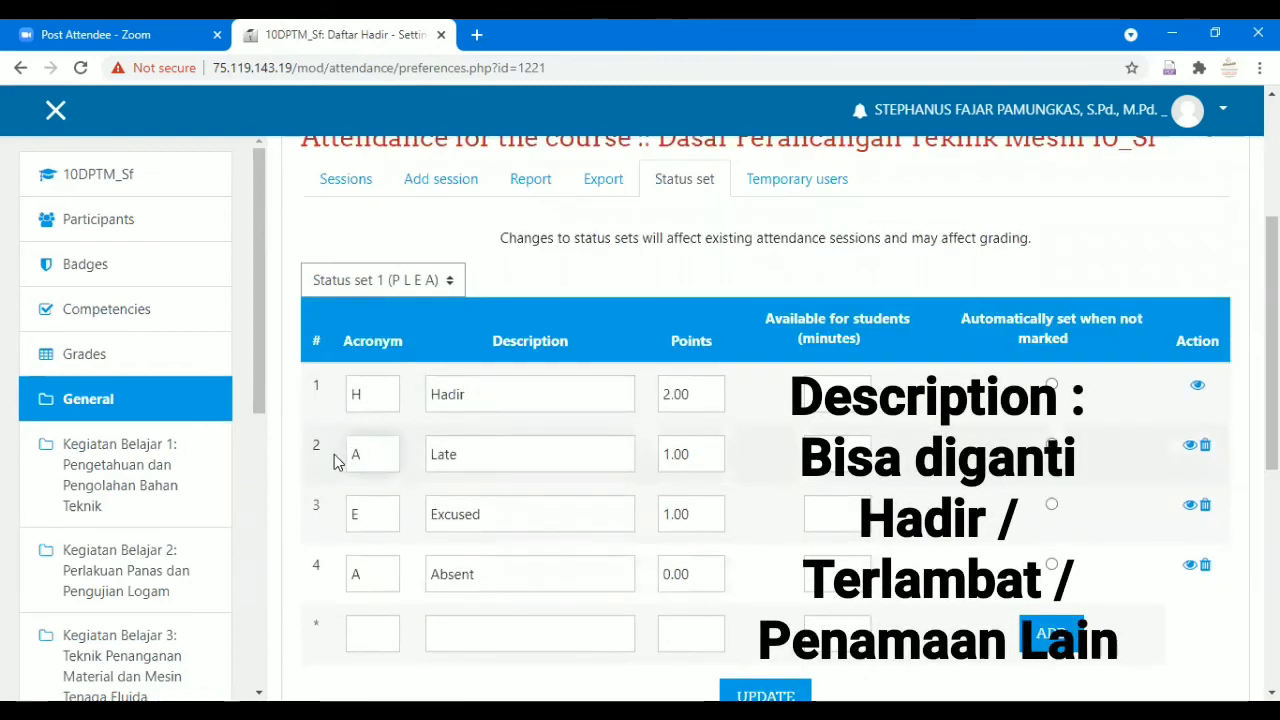
type("A")
double_click(474, 455)
type("A")
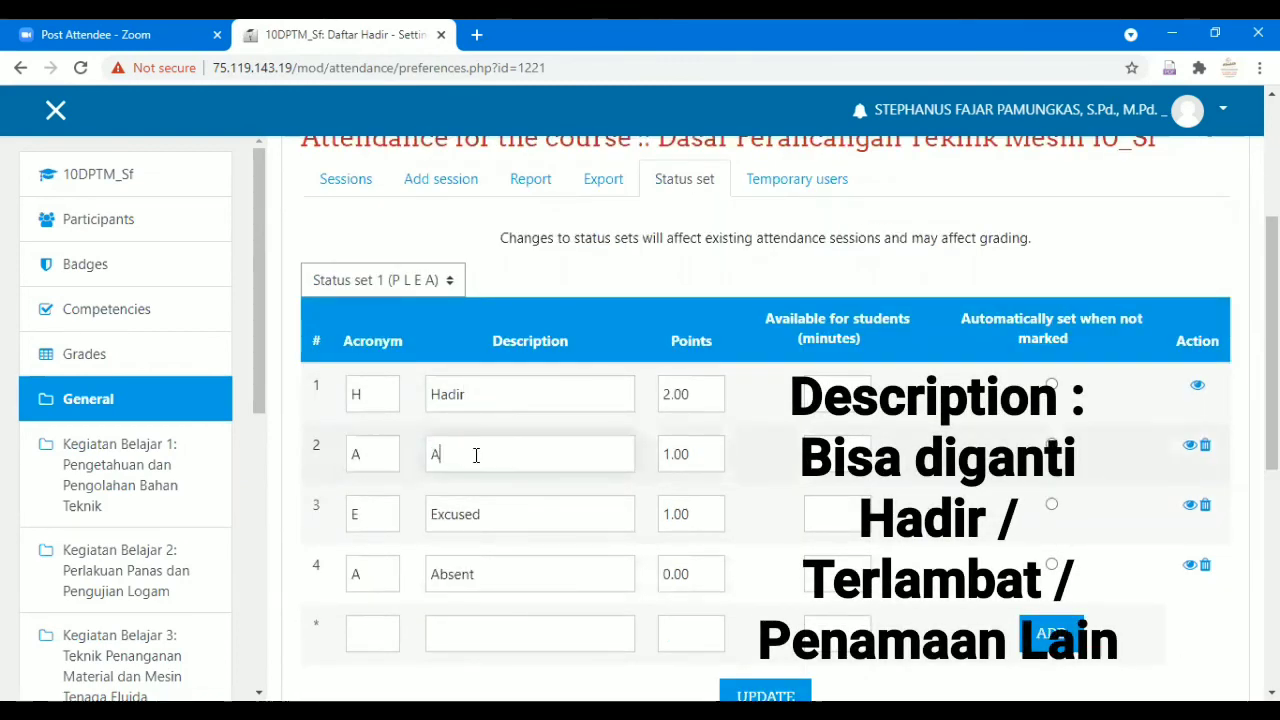
type("ngel-Angela")
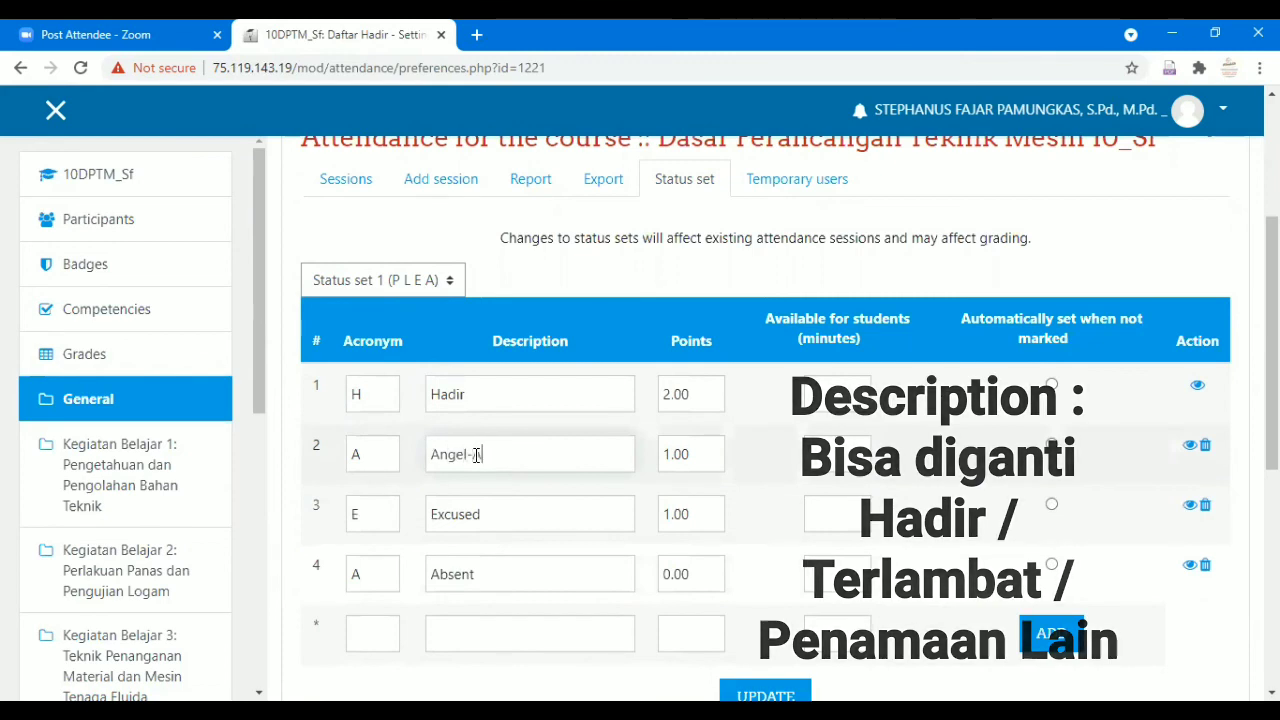
type("n")
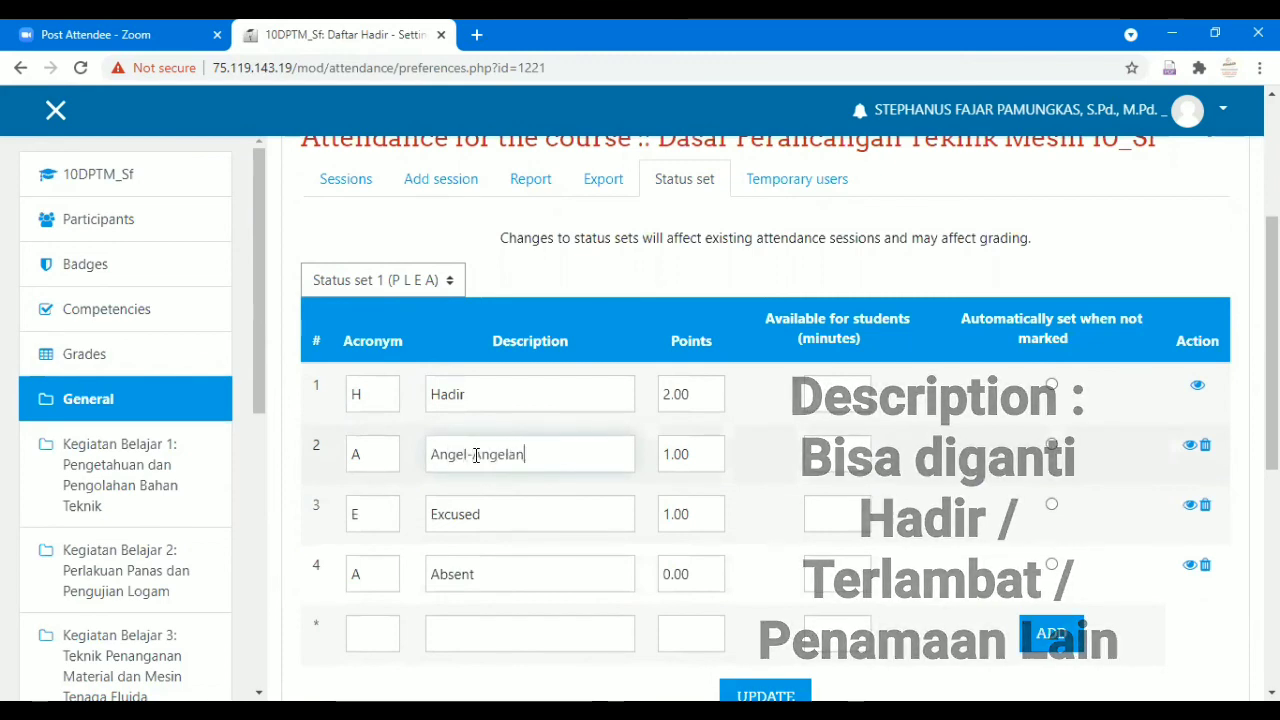
double_click(354, 513)
type("R")
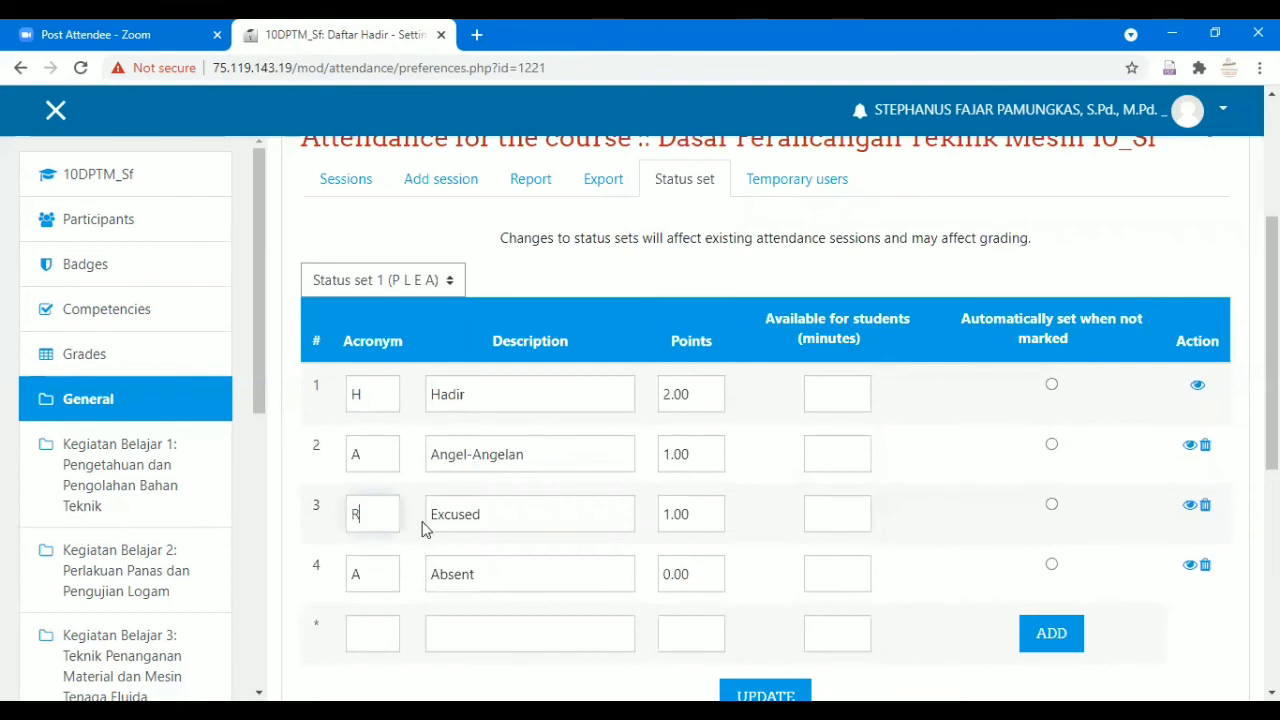
left_click_drag(433, 514, 527, 515)
type("Ru")
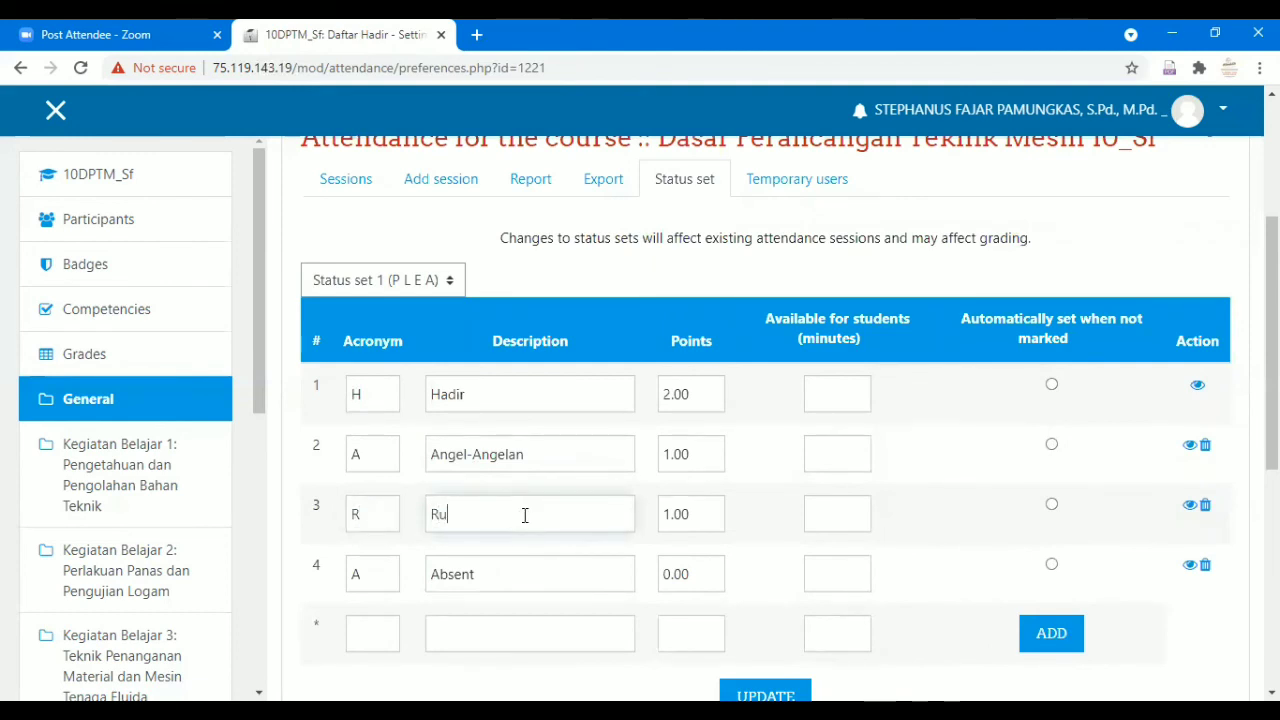
type("wet")
scroll(536, 508, "down", 1)
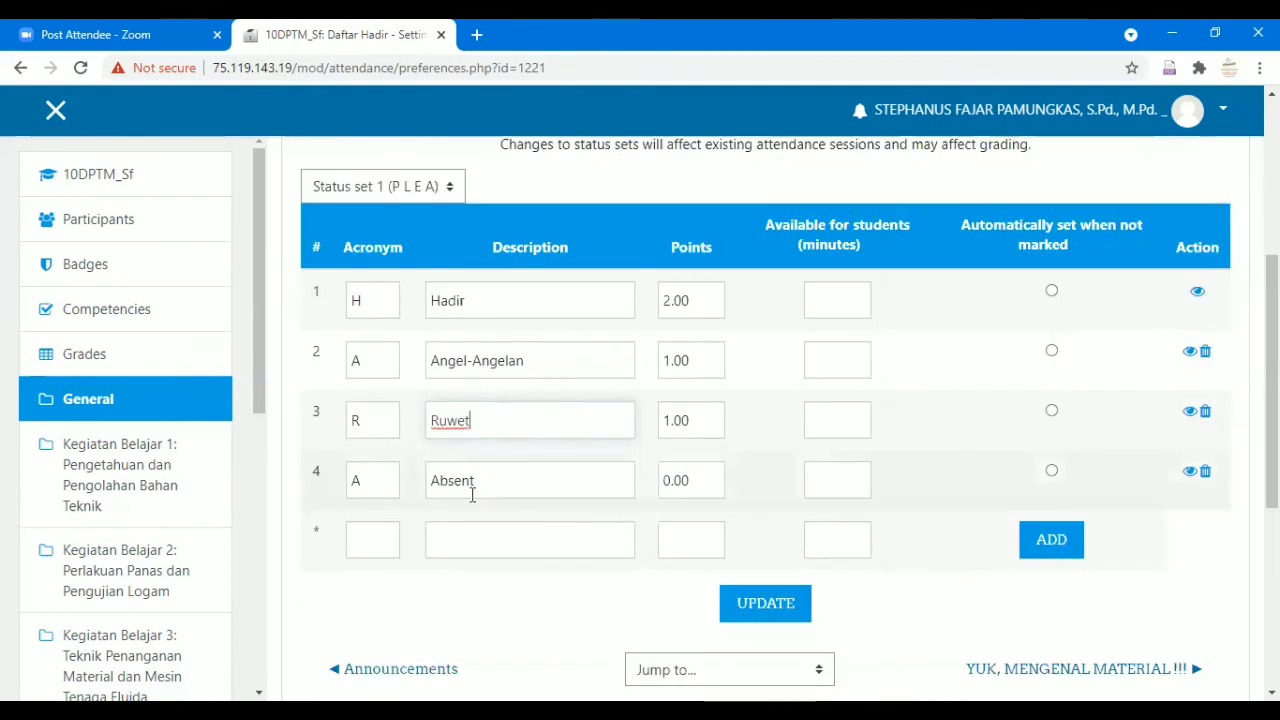
left_click(767, 605)
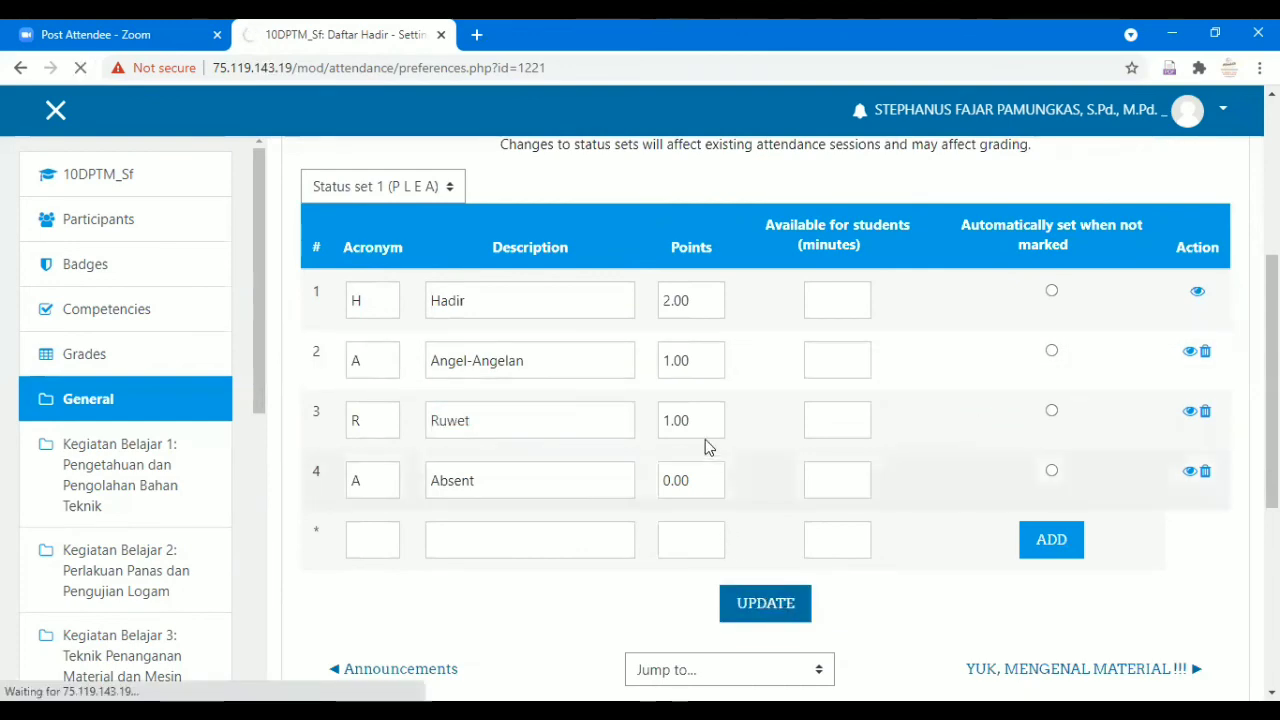
Set the Ruwet status's points to 0.5 and update.
scroll(712, 446, "down", 2)
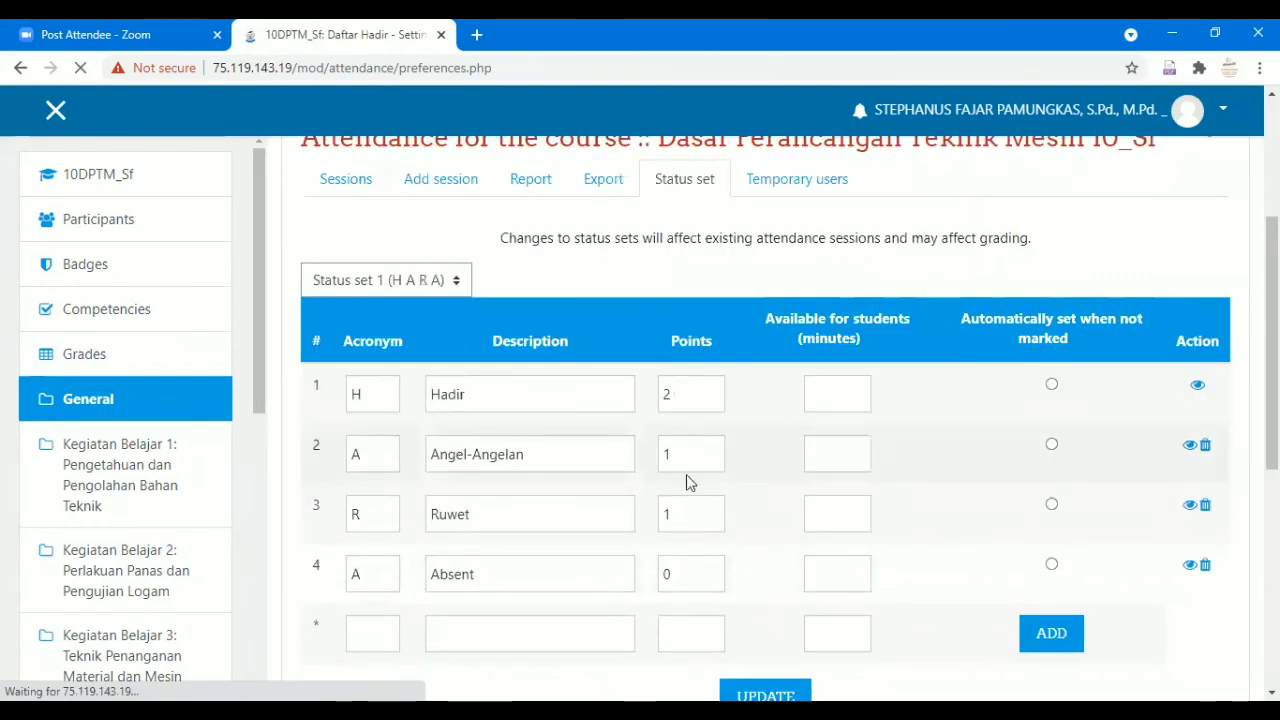
left_click(682, 514)
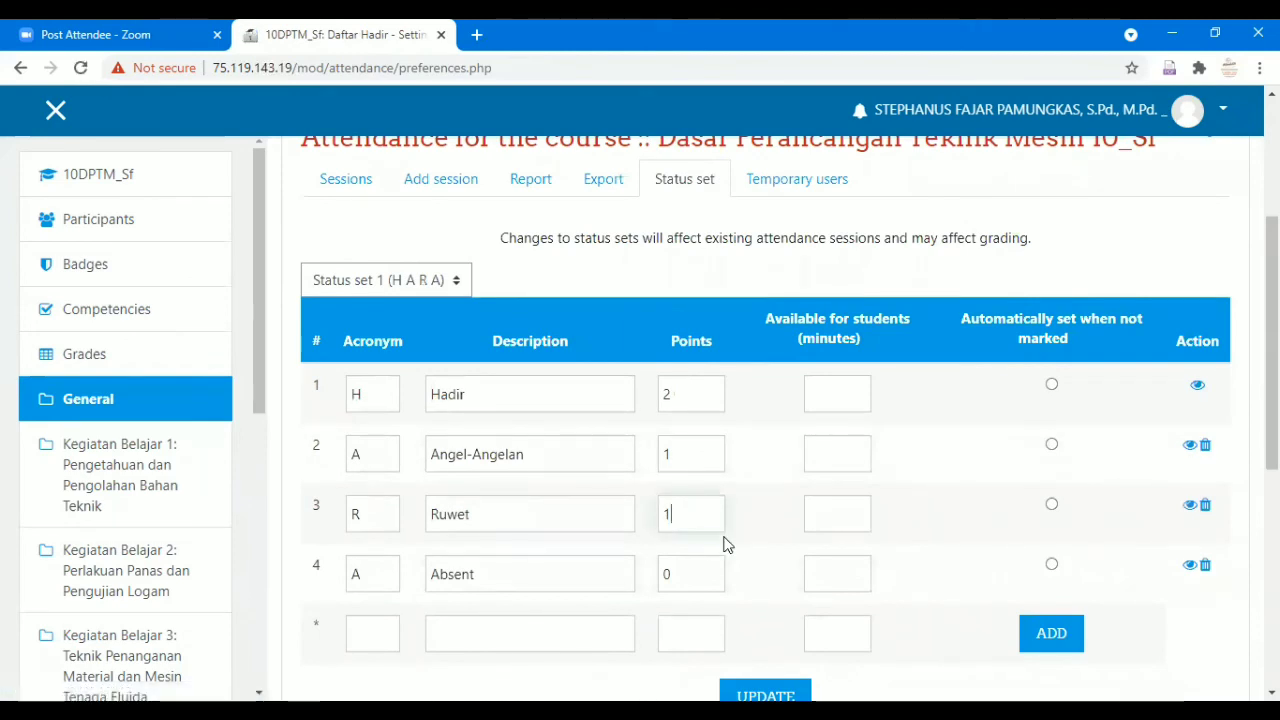
key("BackSpace")
scroll(915, 477, "down", 1)
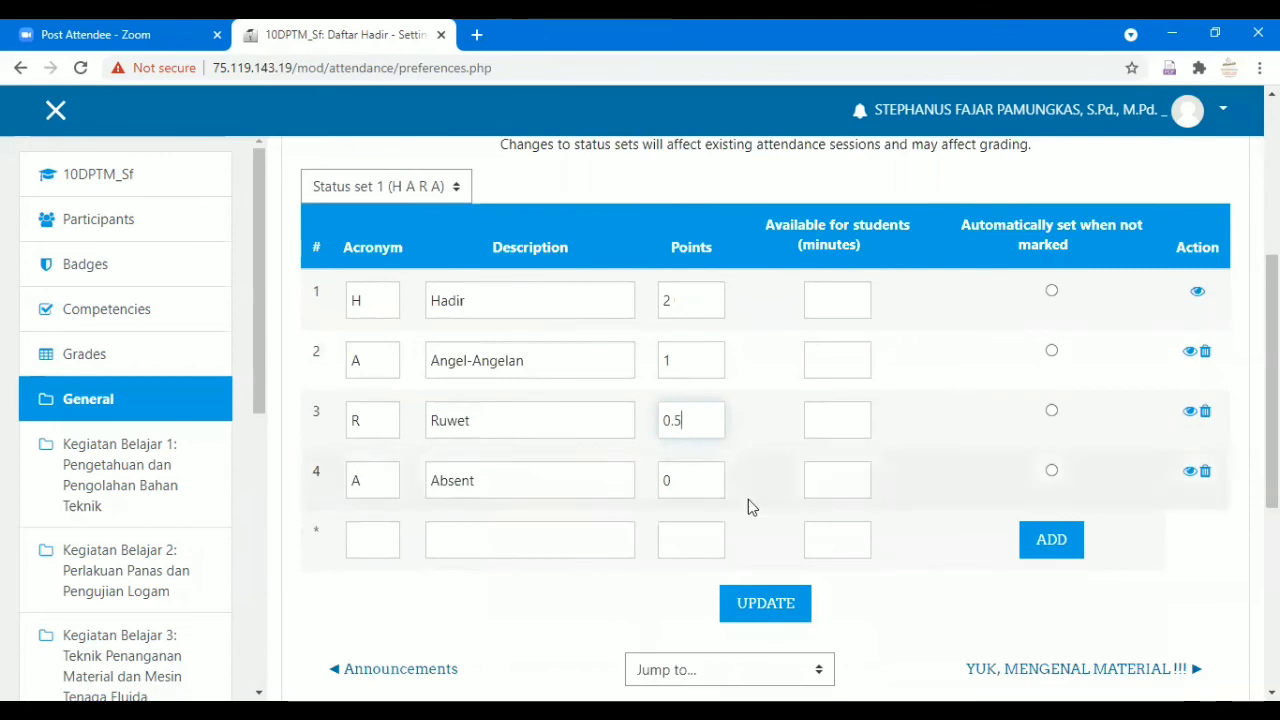
left_click(767, 605)
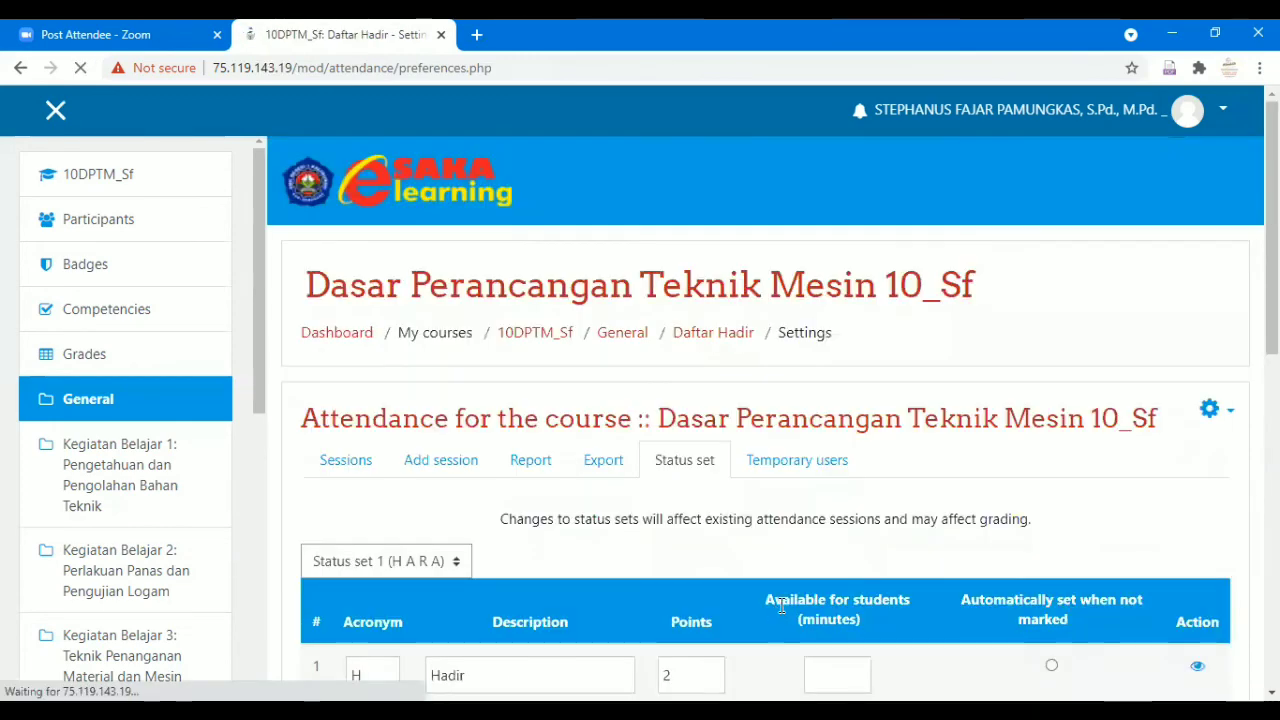
Delete the Absent status from the set.
left_click(1203, 473)
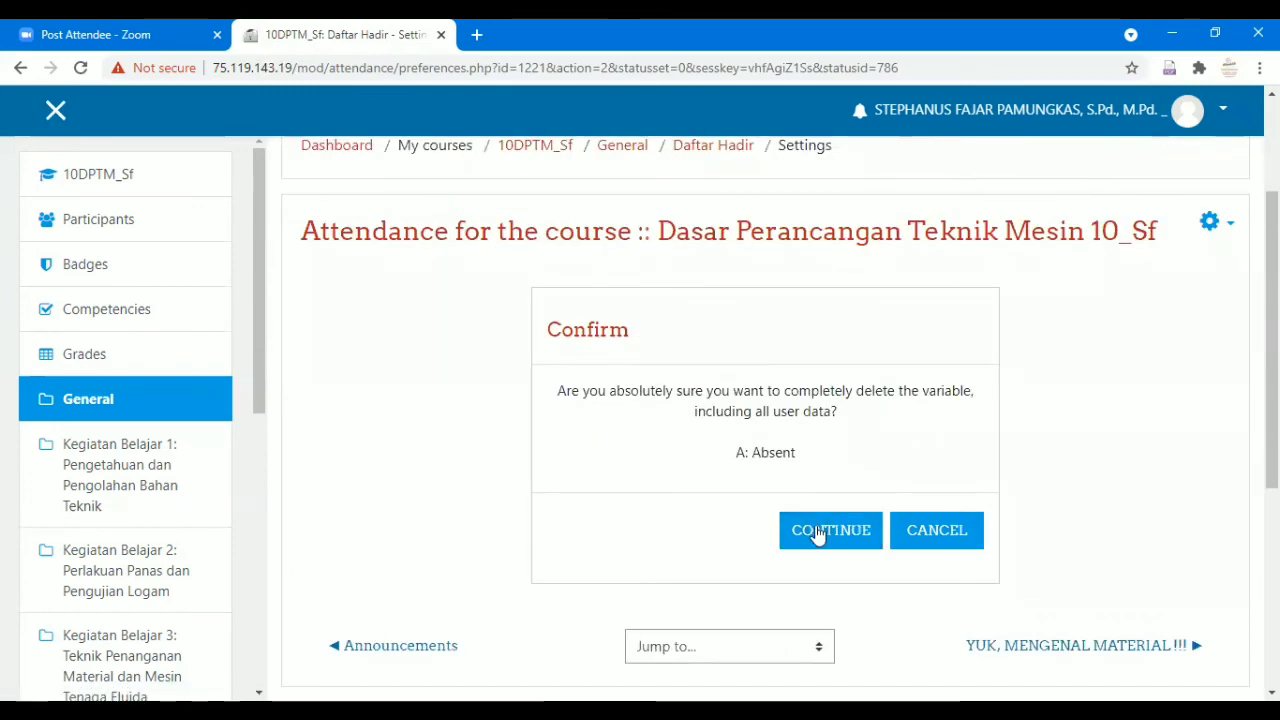
left_click(817, 532)
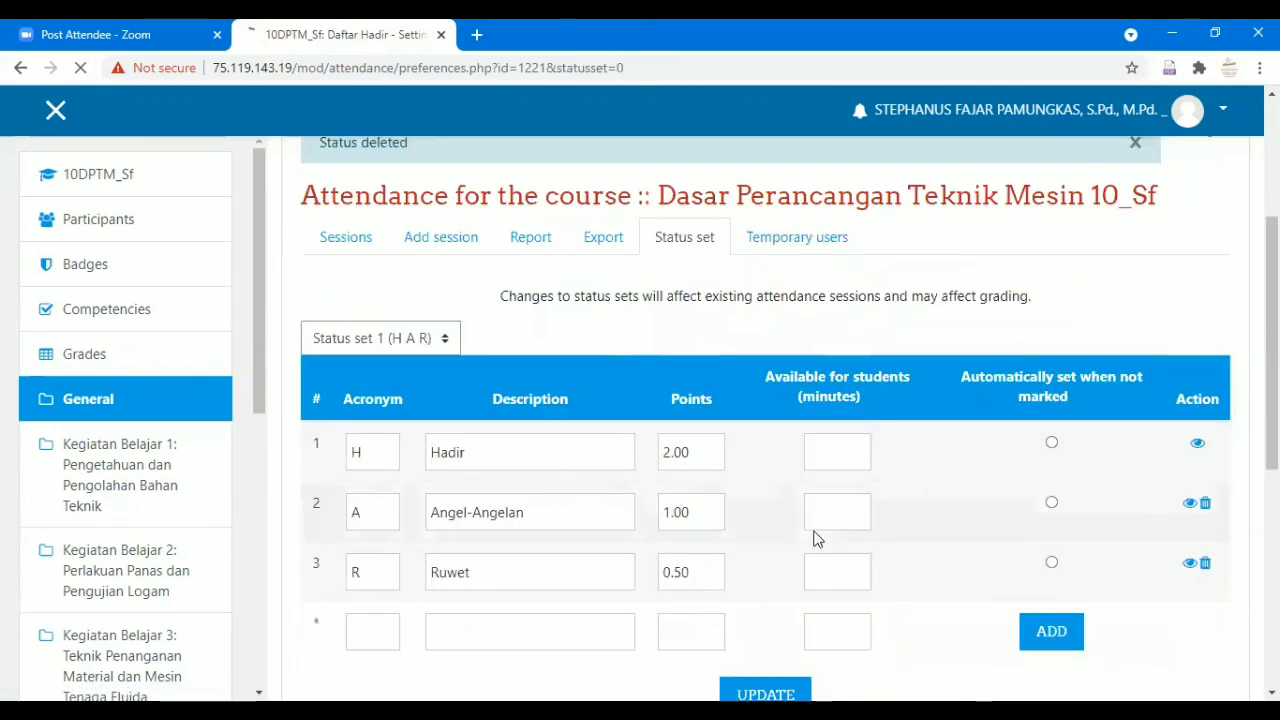
left_click(832, 360)
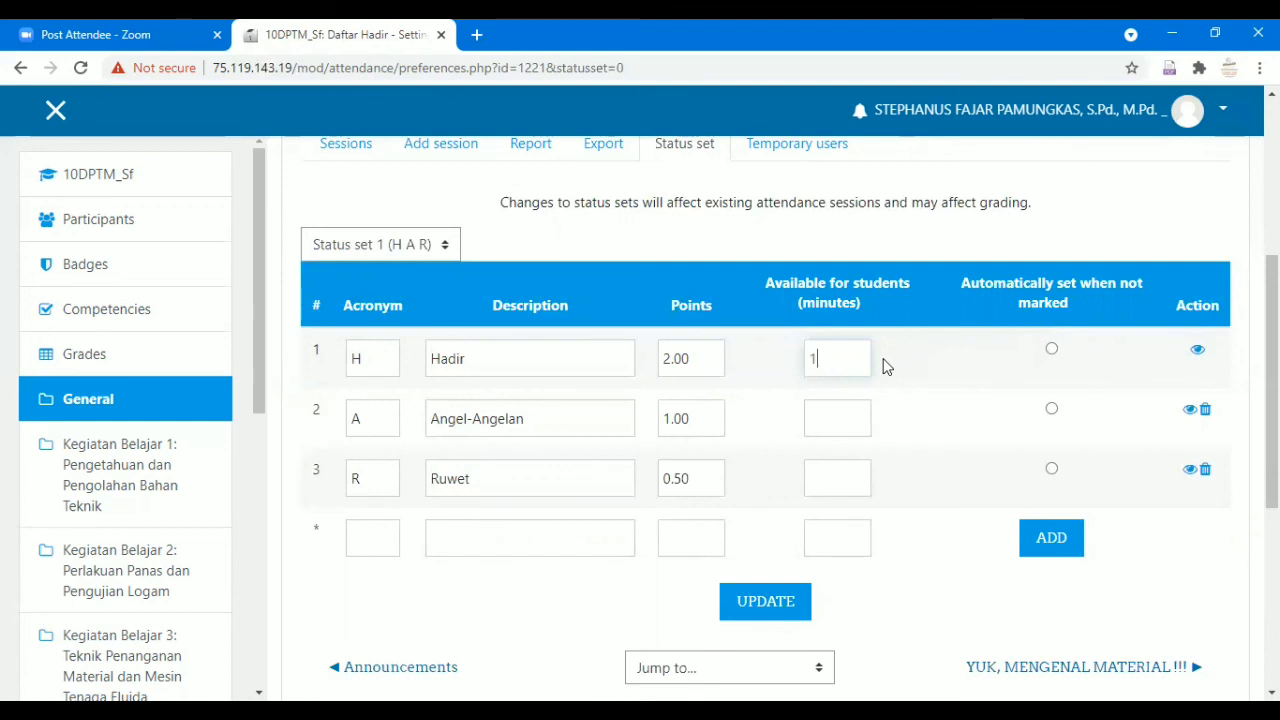
Enter 150, 330 and 540 available minutes for Hadir, Angel-Angelan and Ruwet, then update.
type("50")
left_click(834, 414)
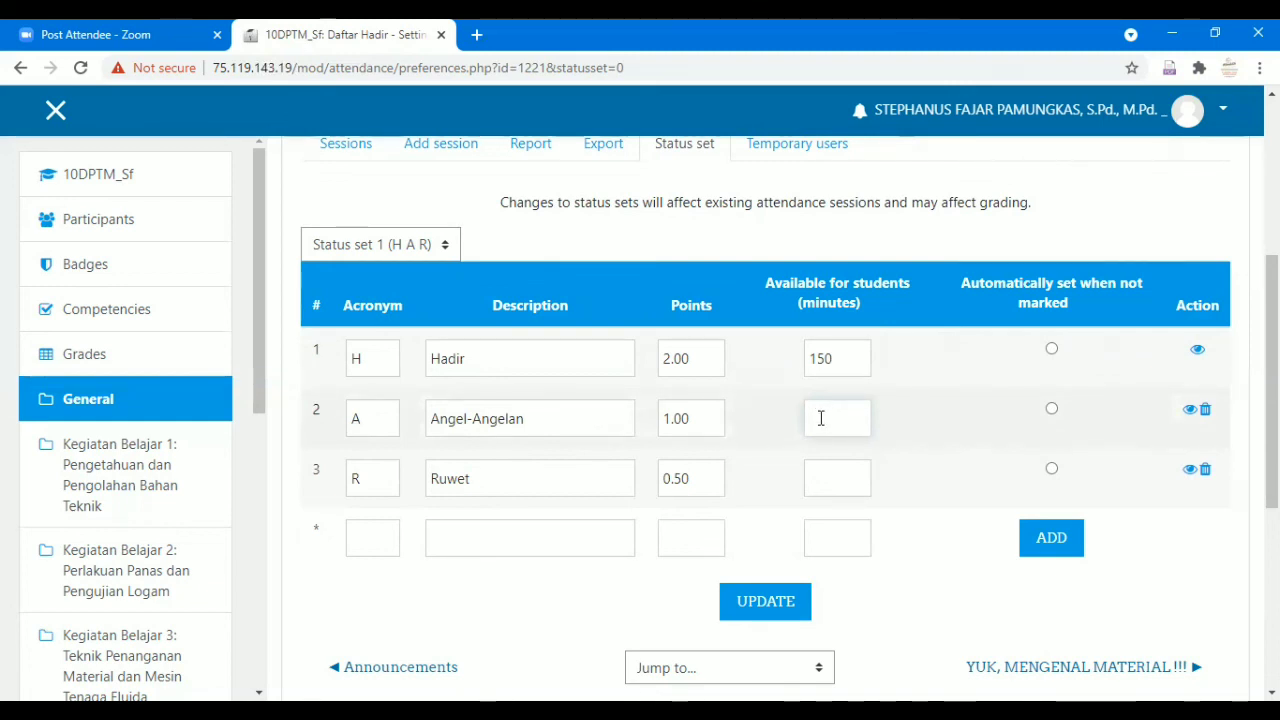
type("300")
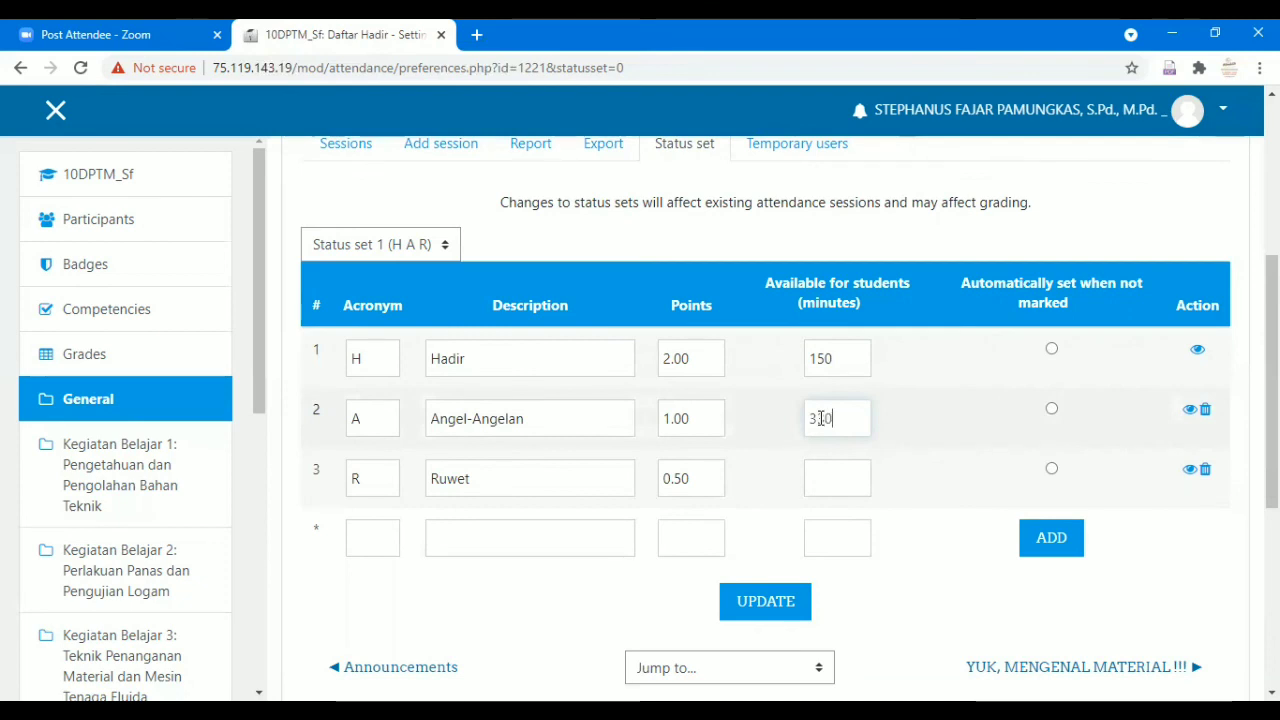
left_click(830, 483)
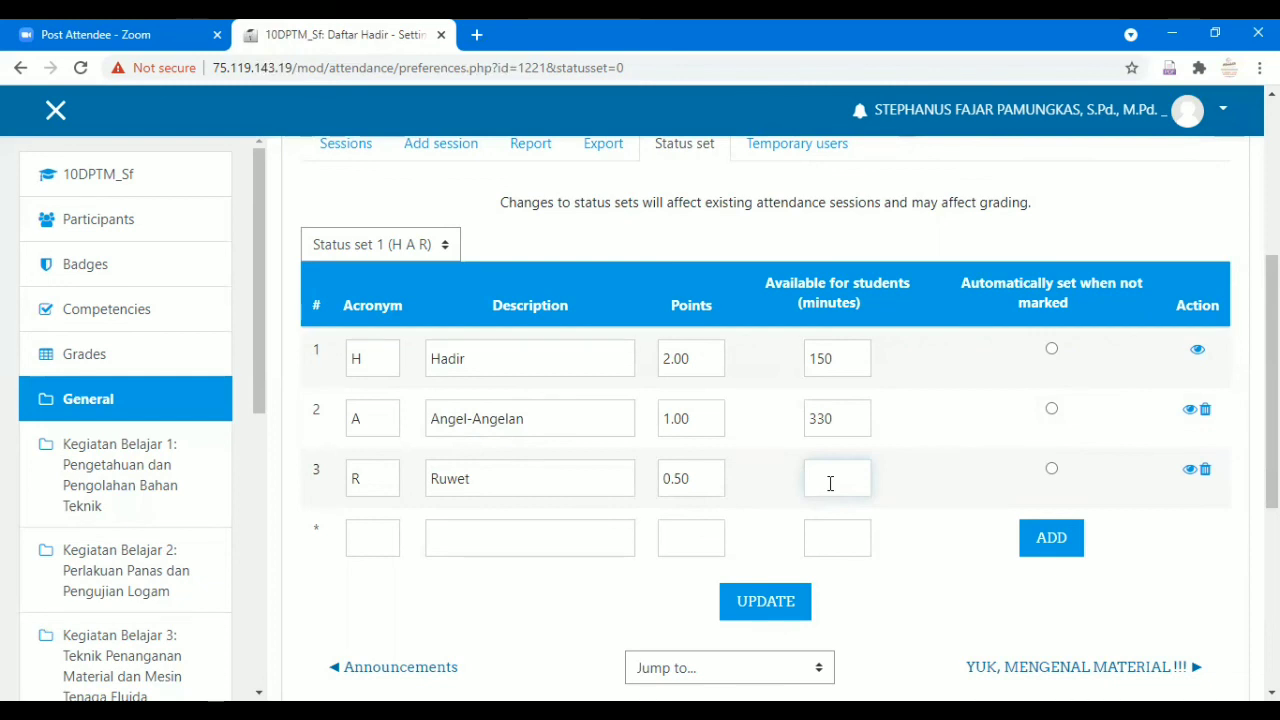
type("540")
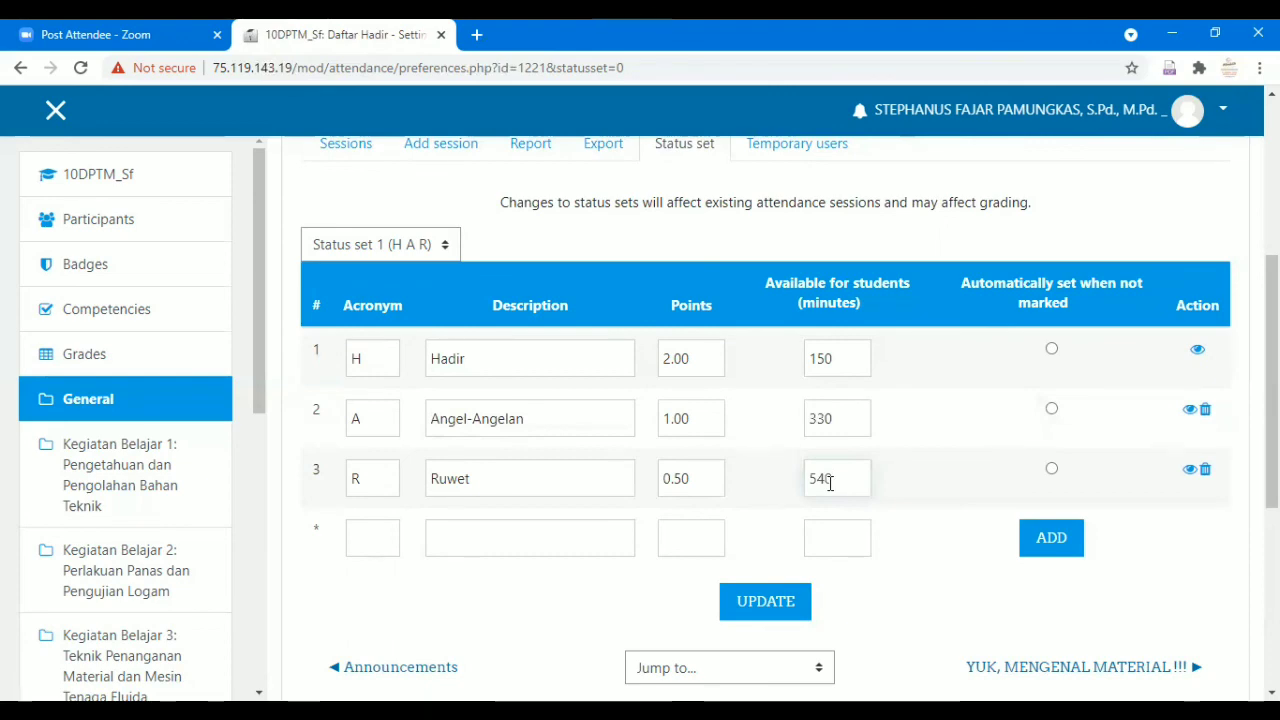
left_click(782, 601)
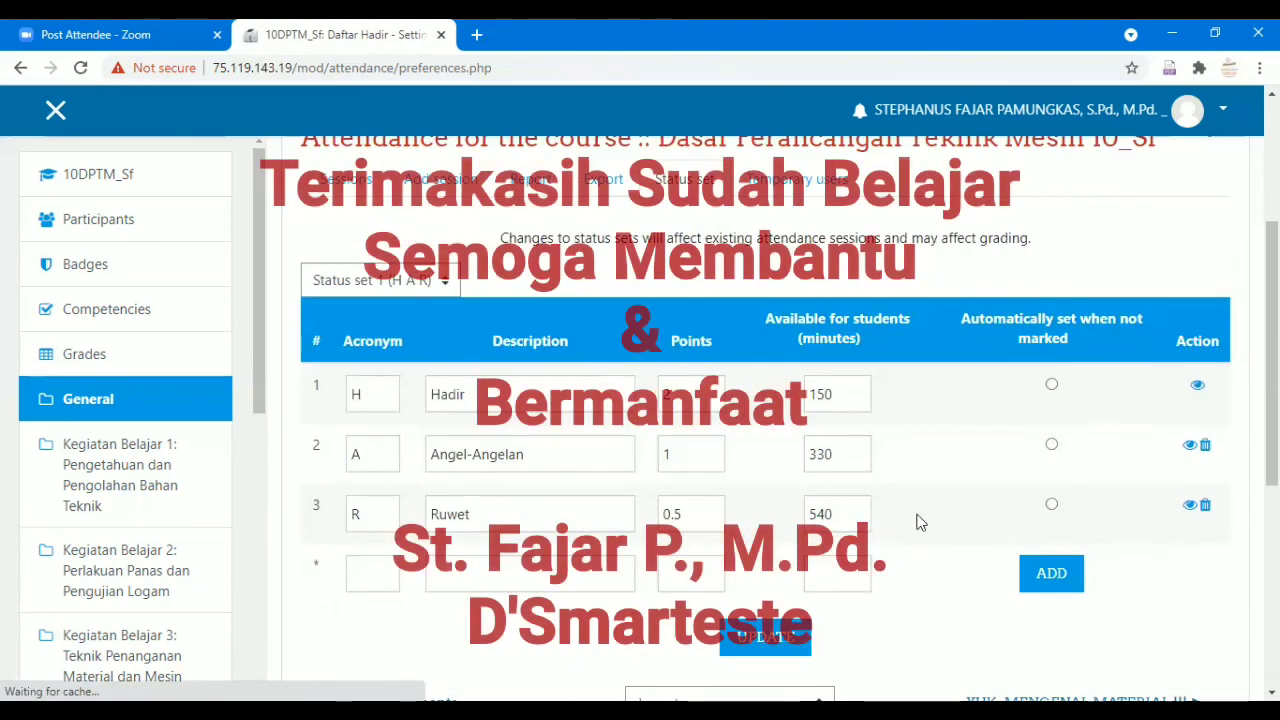
scroll(908, 517, "up", 2)
scroll(904, 514, "down", 3)
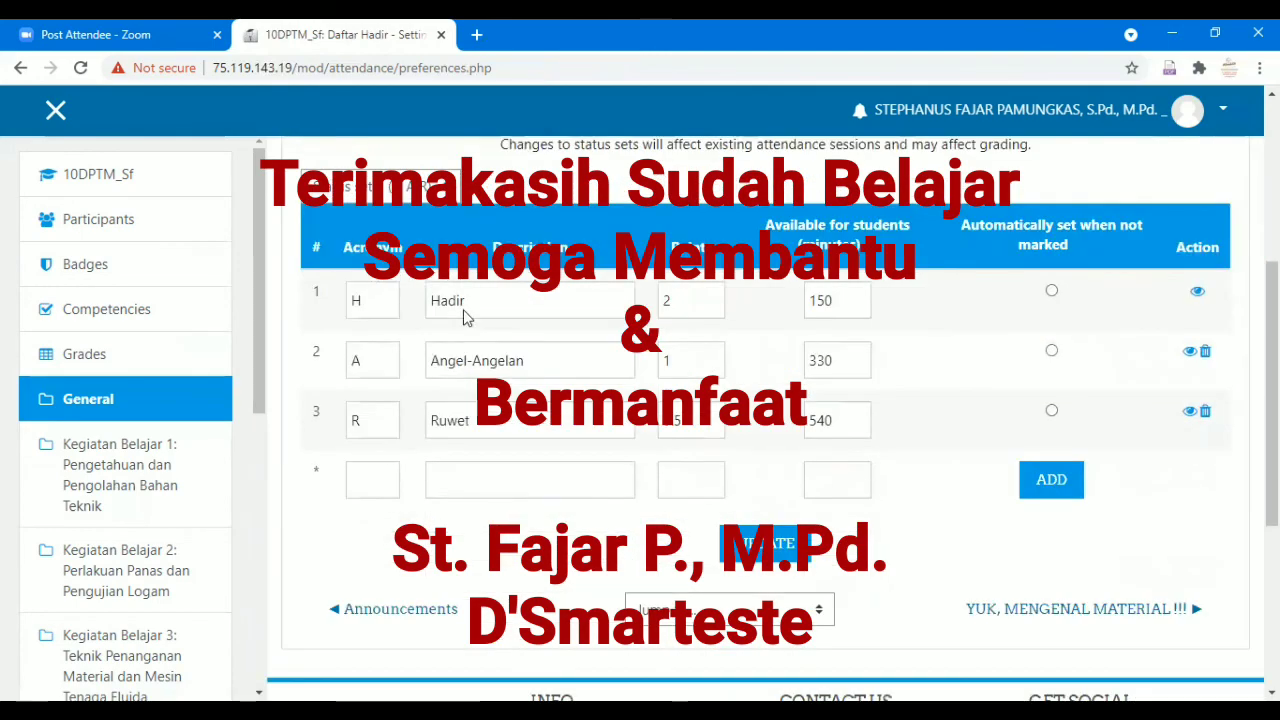
scroll(776, 431, "up", 4)
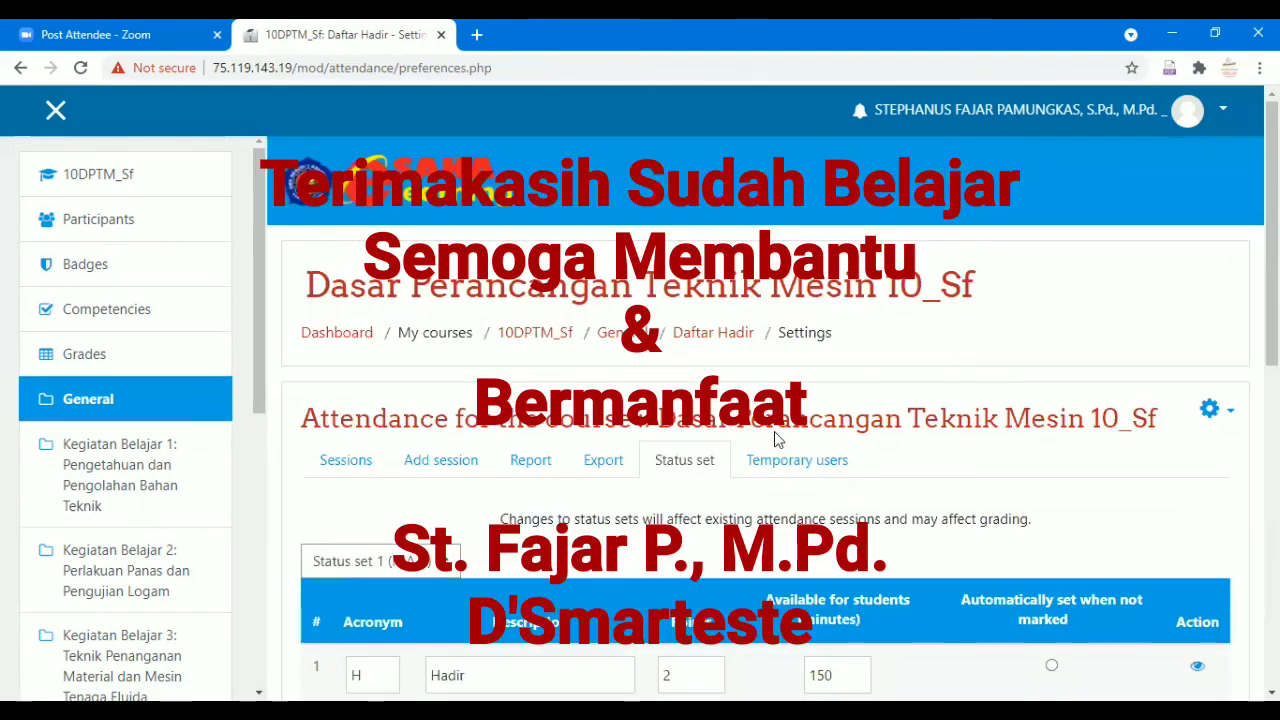
scroll(776, 431, "down", 5)
left_click(765, 356)
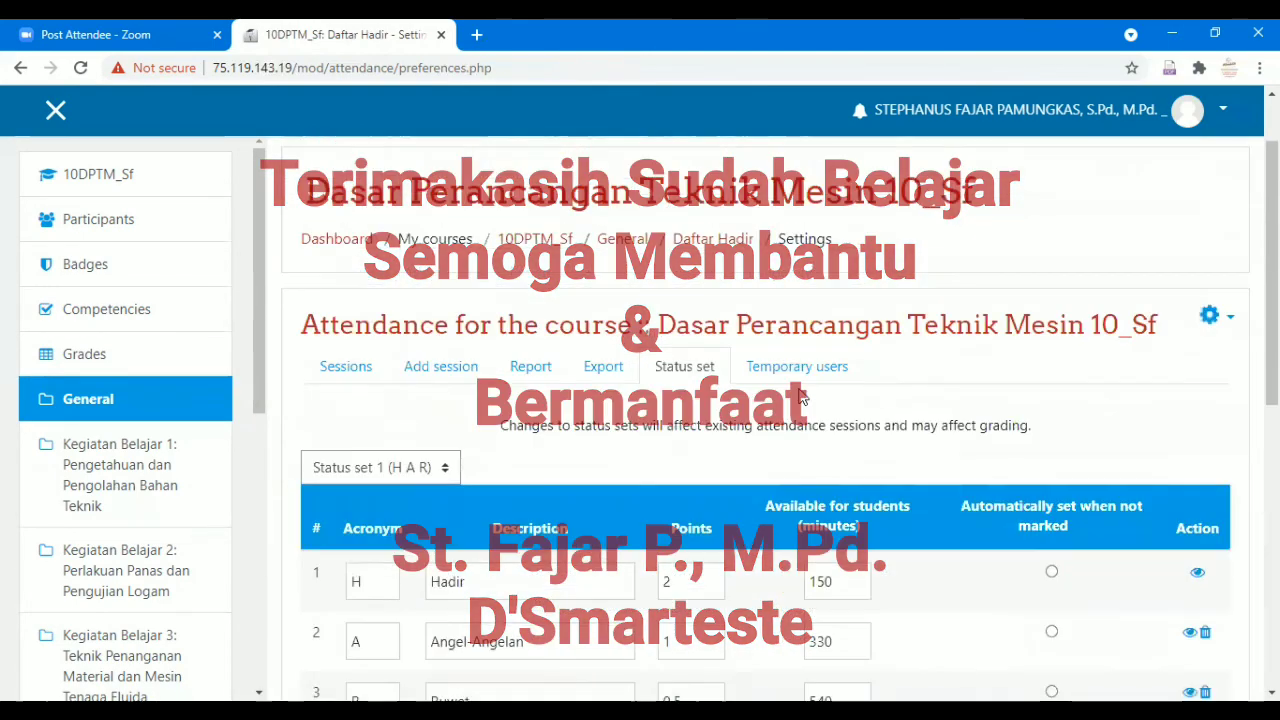